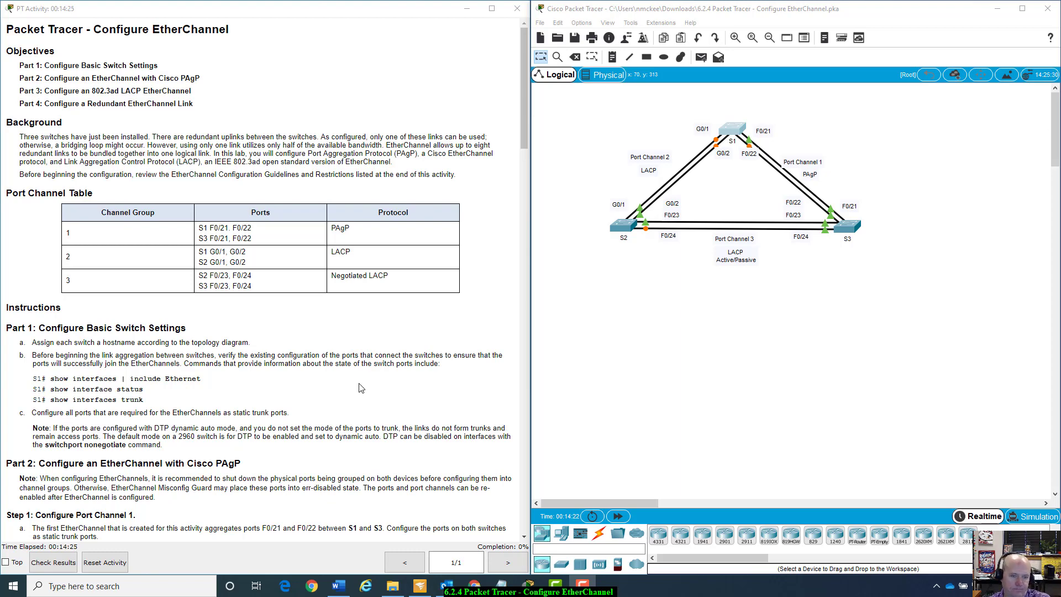
# Step: Read through the lab instructions, from the objectives and port channel table to the EtherChannel configuration guidelines
pyautogui.scroll(-6, 318, 337)
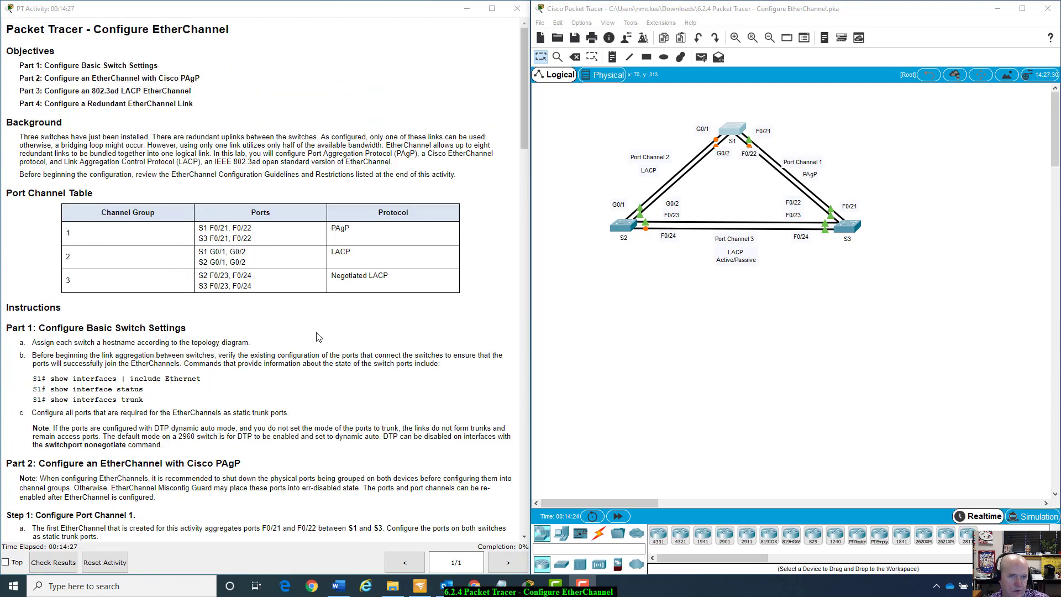
pyautogui.scroll(-20, 318, 337)
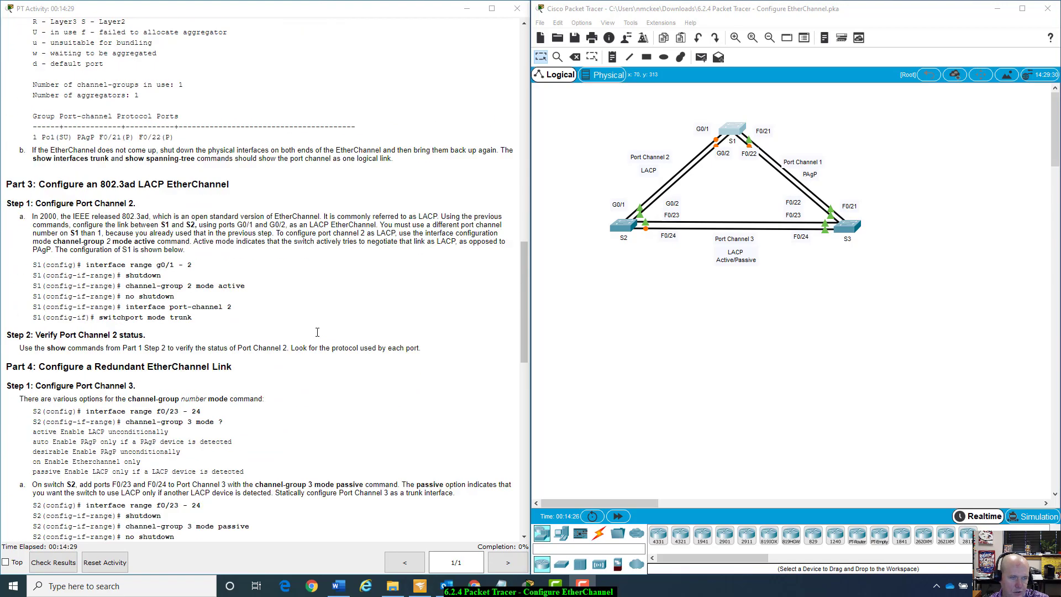
pyautogui.scroll(-5, 318, 333)
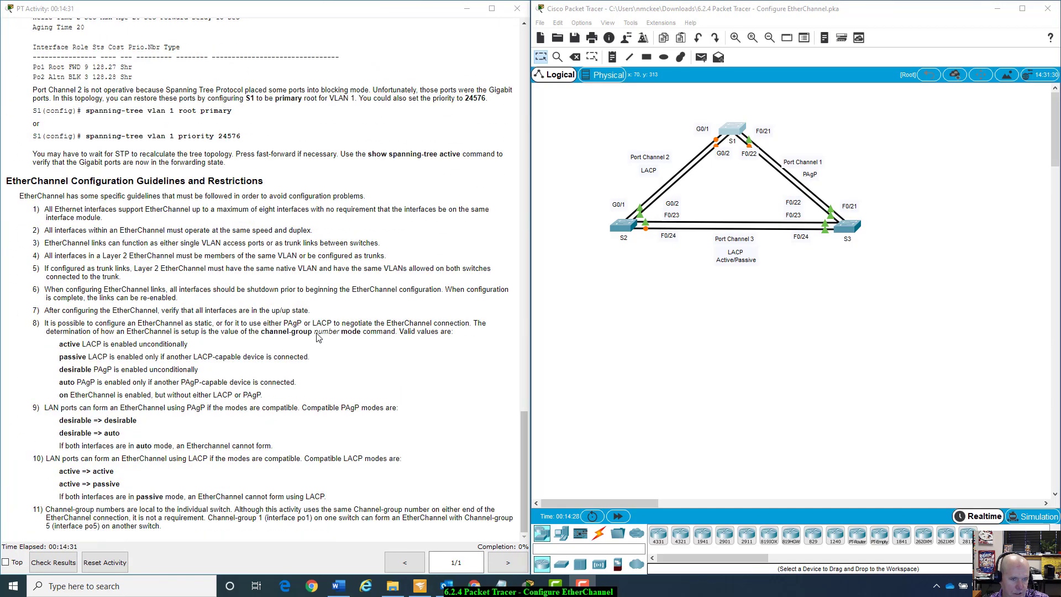
pyautogui.scroll(8, 318, 334)
pyautogui.scroll(20, 318, 337)
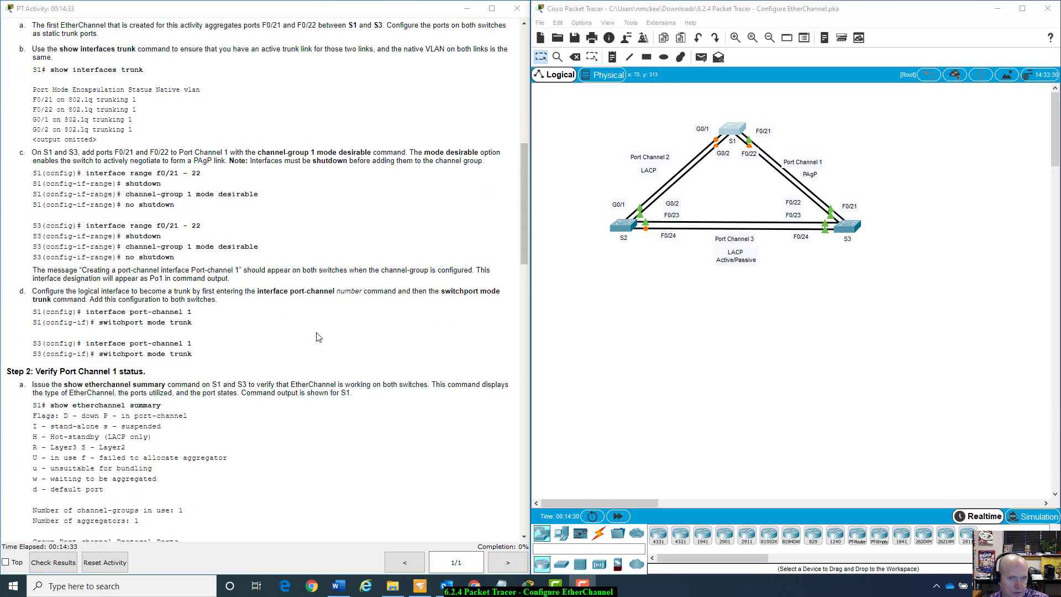
pyautogui.scroll(2, 318, 336)
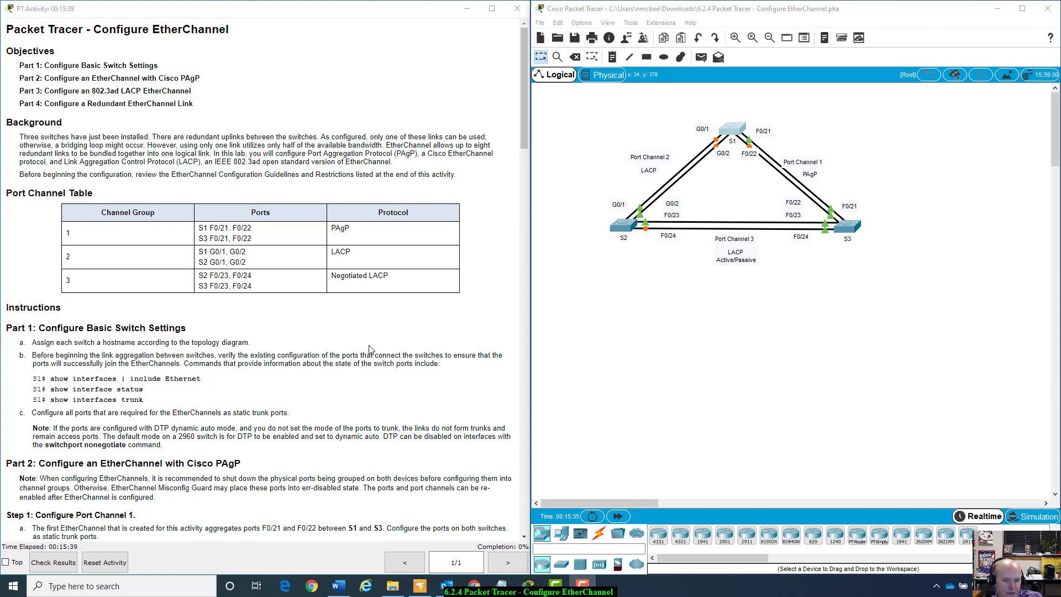
pyautogui.scroll(-5, 383, 424)
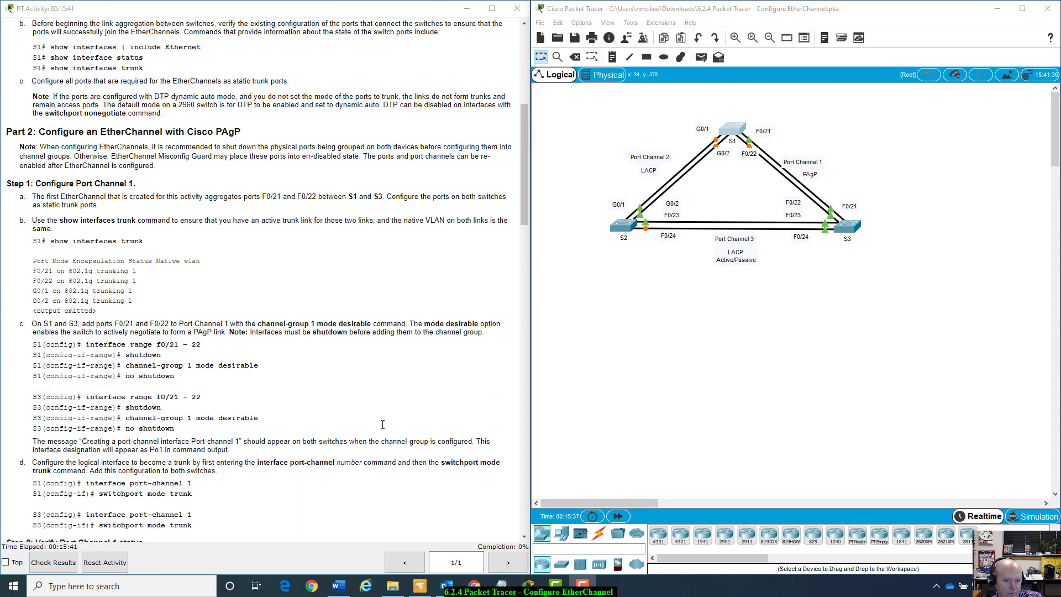
pyautogui.scroll(5, 383, 424)
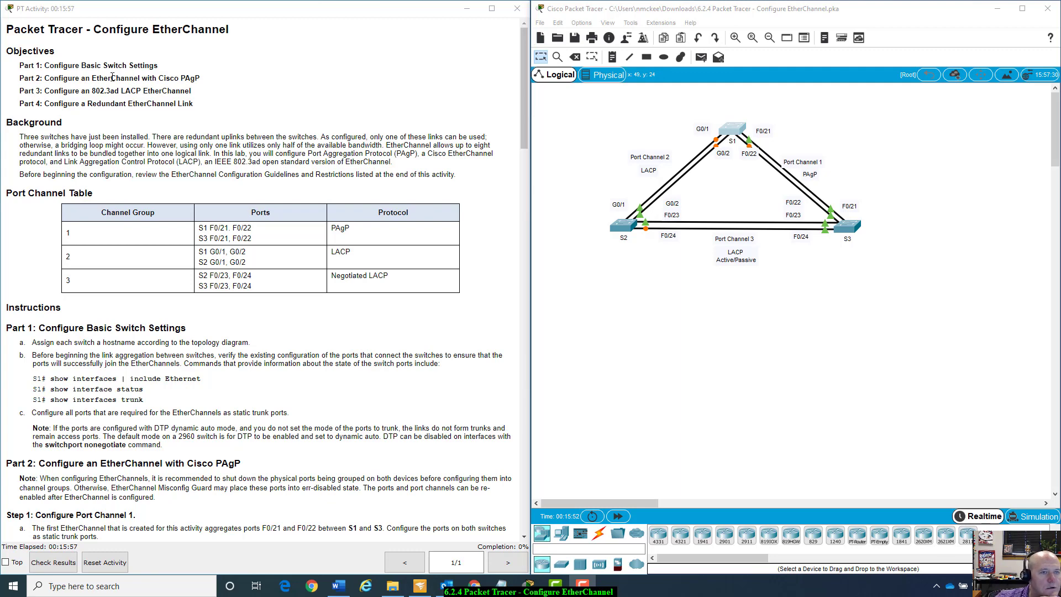
pyautogui.moveTo(91, 90); pyautogui.dragTo(212, 98)
pyautogui.click(214, 98)
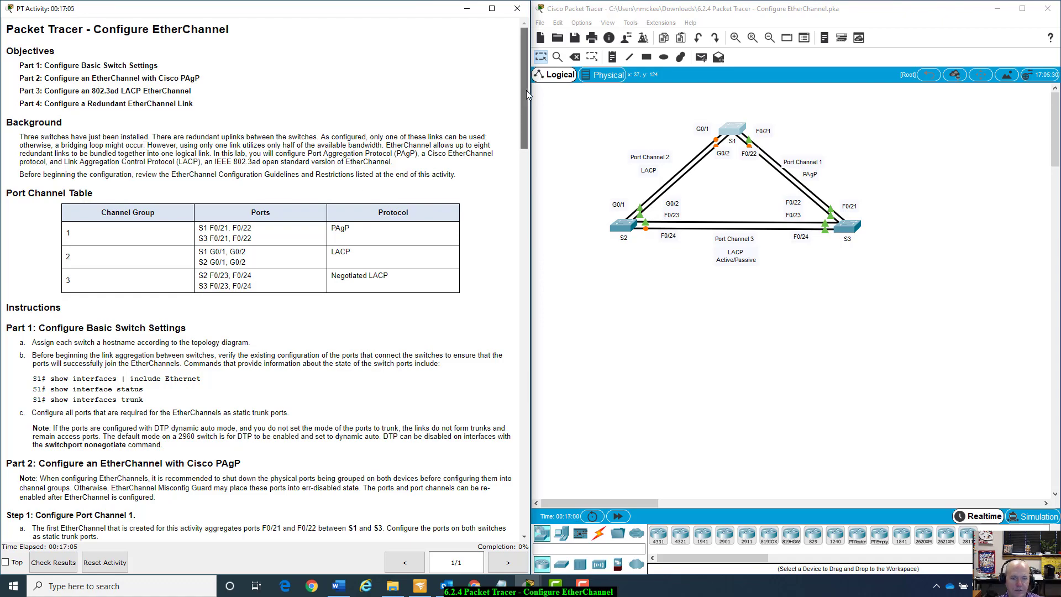
# Step: Examine the compatible PAgP modes listed in the EtherChannel Configuration Guidelines and Restrictions
pyautogui.moveTo(526, 90); pyautogui.dragTo(556, 472)
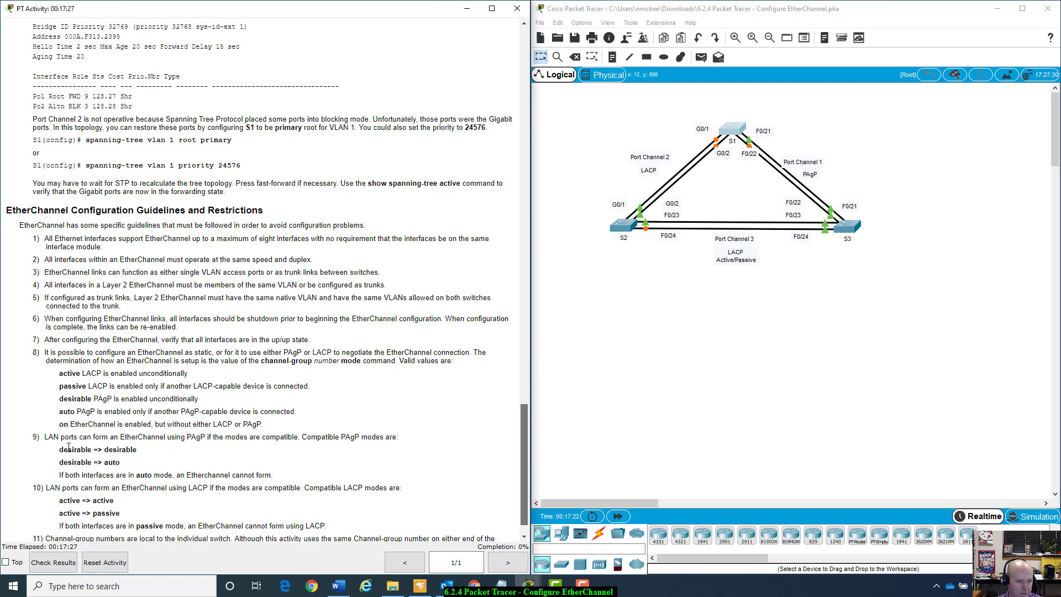
pyautogui.scroll(-1, 67, 426)
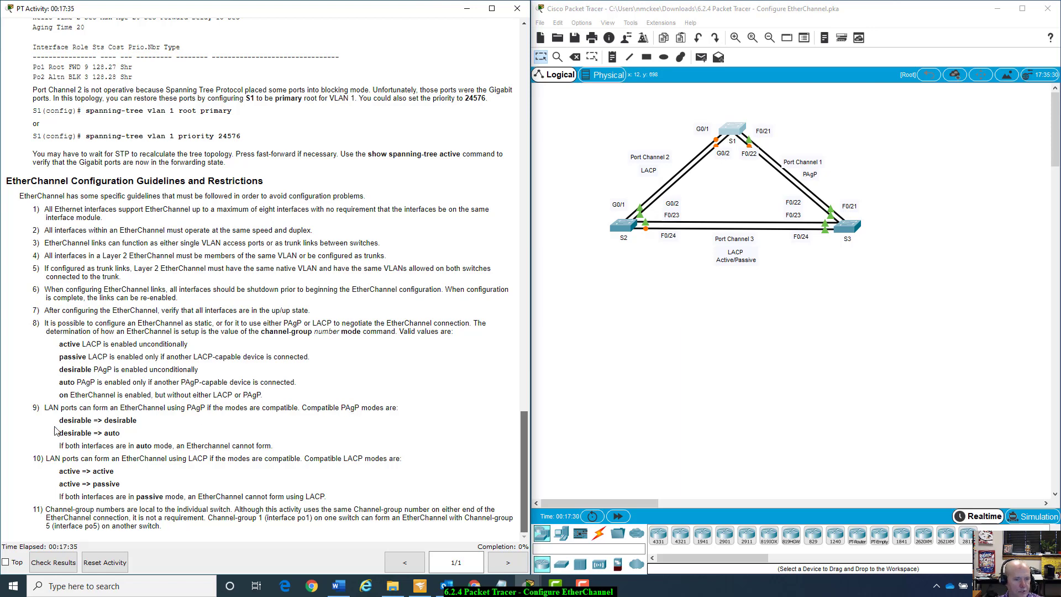
pyautogui.moveTo(60, 420); pyautogui.dragTo(145, 422)
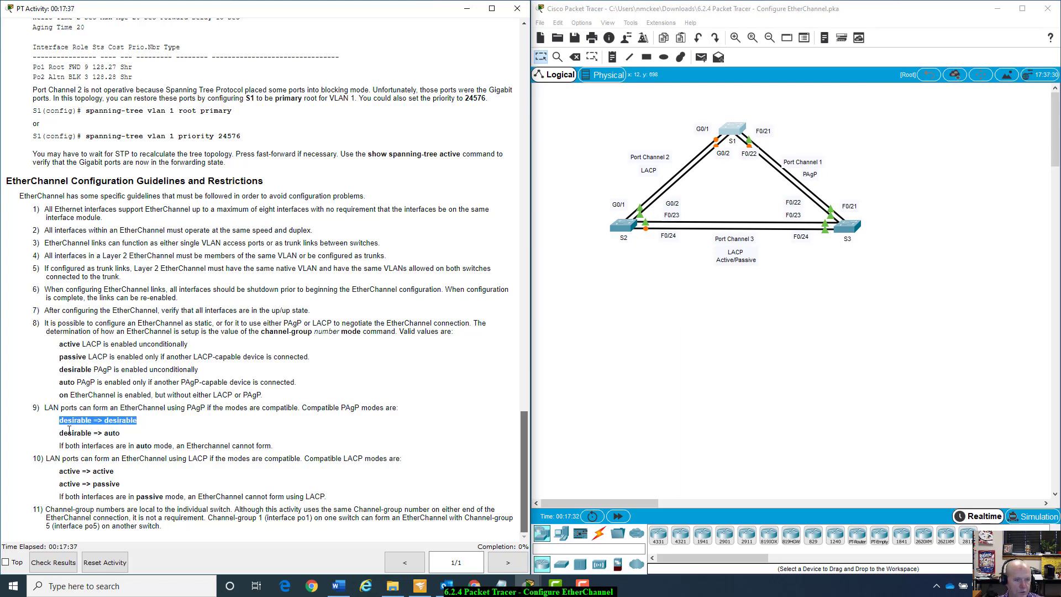
pyautogui.moveTo(63, 433); pyautogui.dragTo(170, 446)
pyautogui.moveTo(216, 446); pyautogui.dragTo(290, 459)
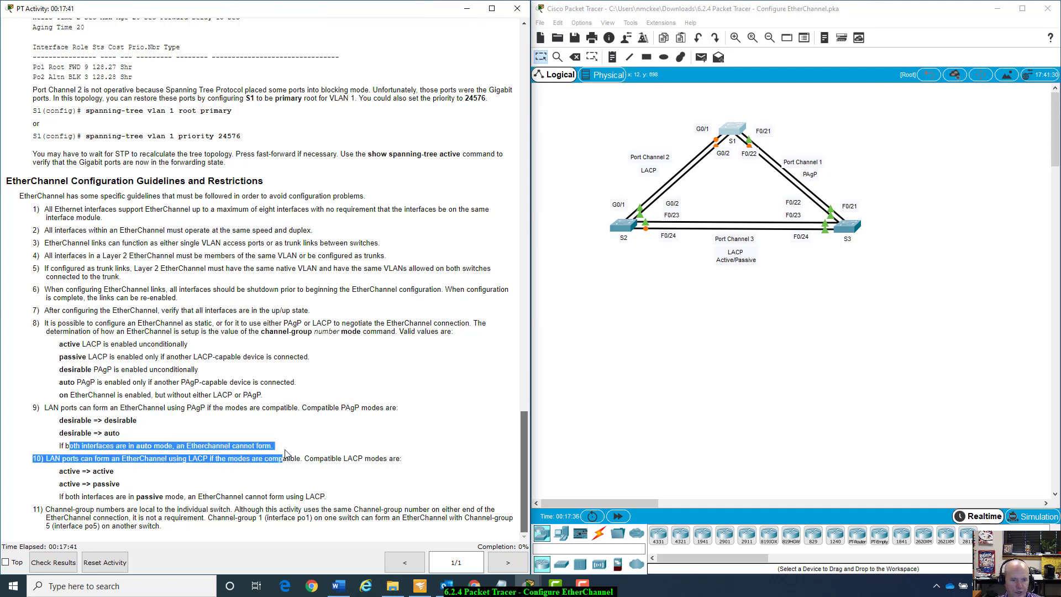
pyautogui.click(291, 453)
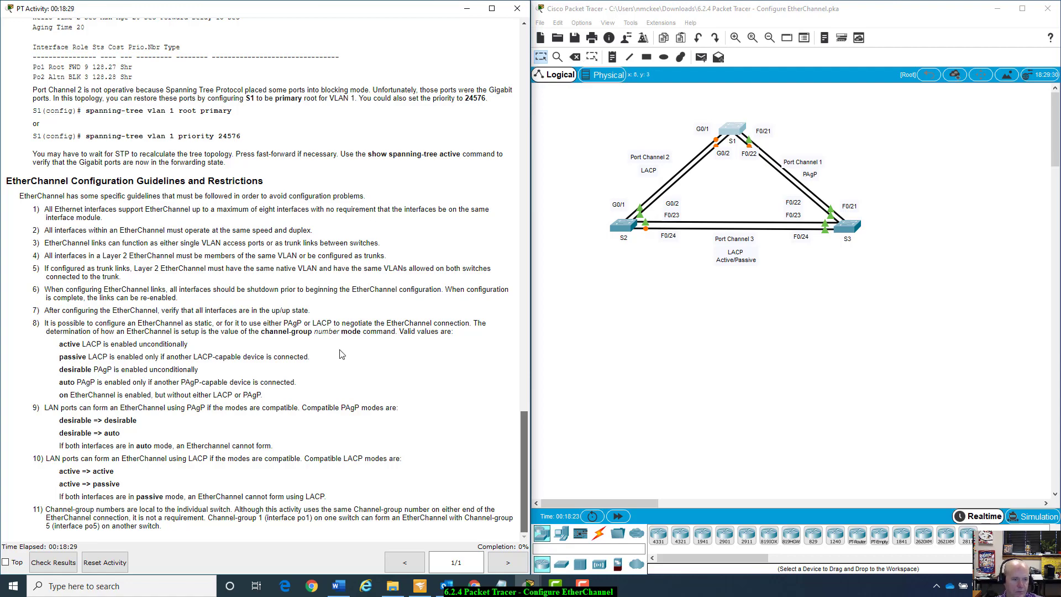
# Step: Compare the port channel table and the configuration instructions for Port Channels 1, 2 and 3 with the topology
pyautogui.scroll(10, 341, 420)
pyautogui.scroll(20, 341, 419)
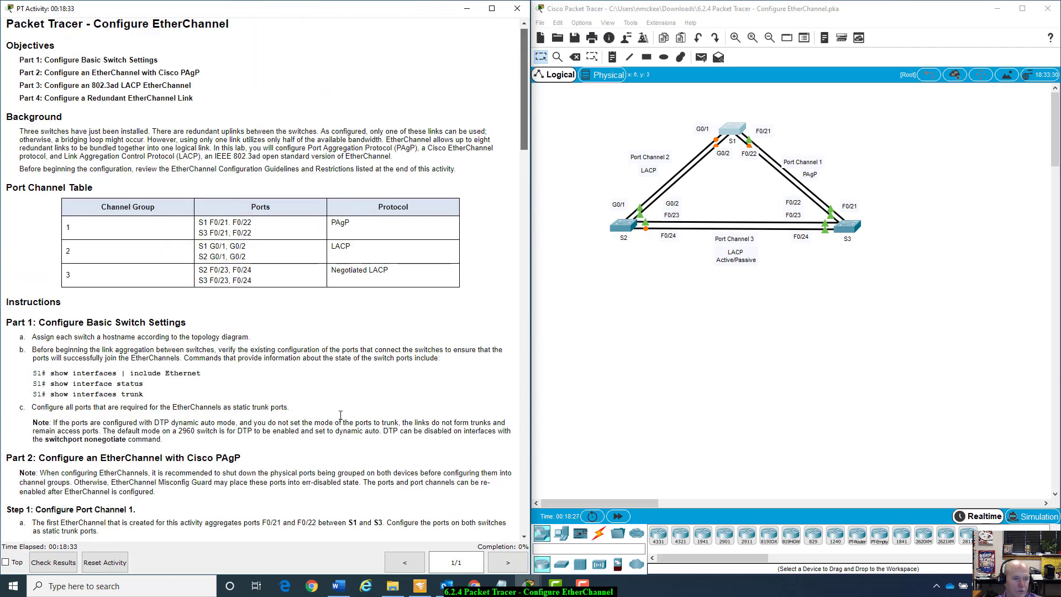
pyautogui.scroll(-1, 342, 417)
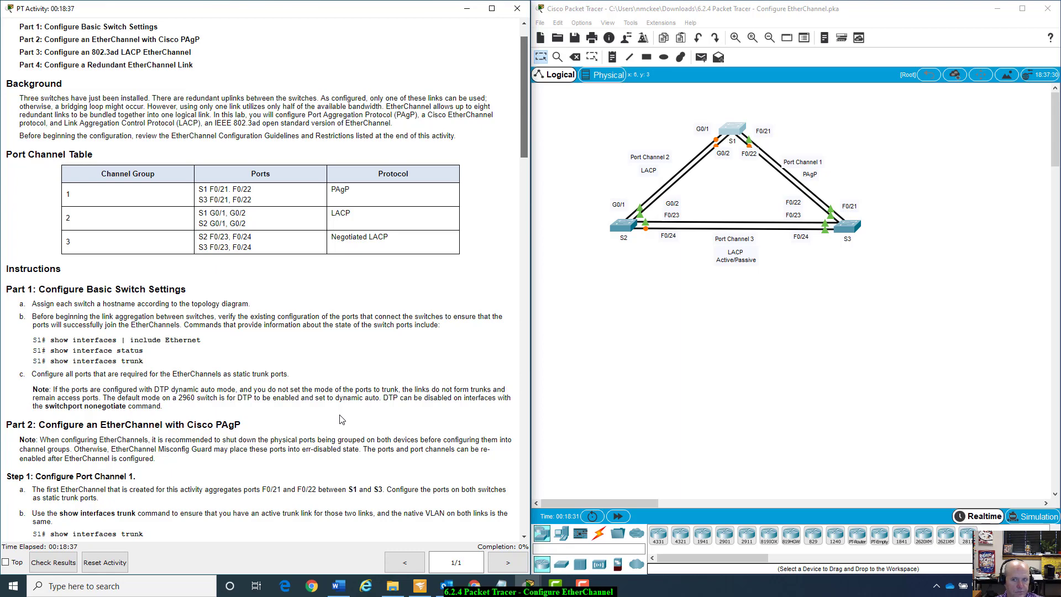
pyautogui.scroll(-1, 341, 420)
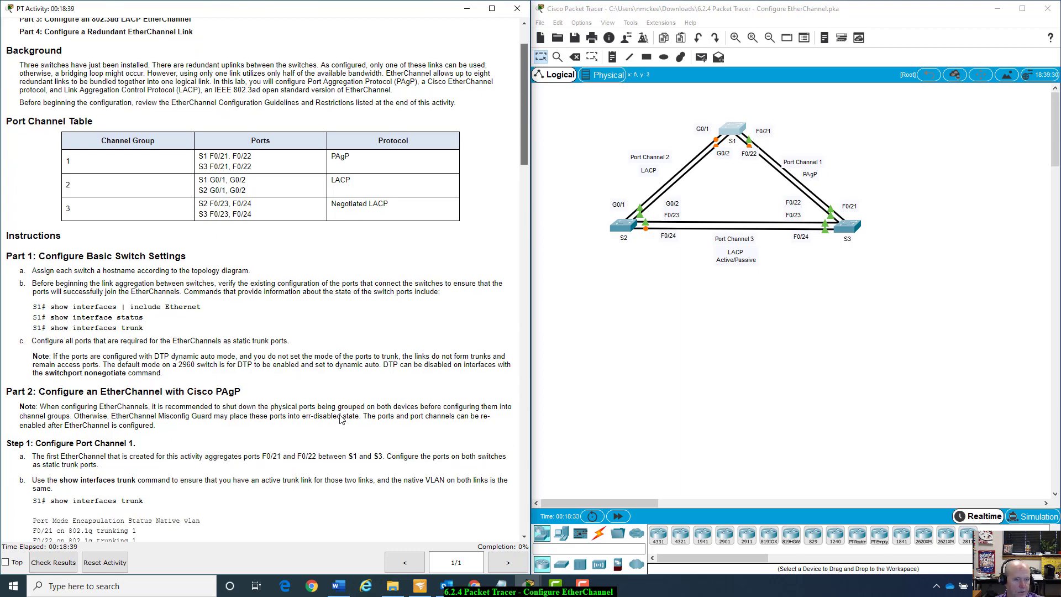
pyautogui.scroll(2, 341, 420)
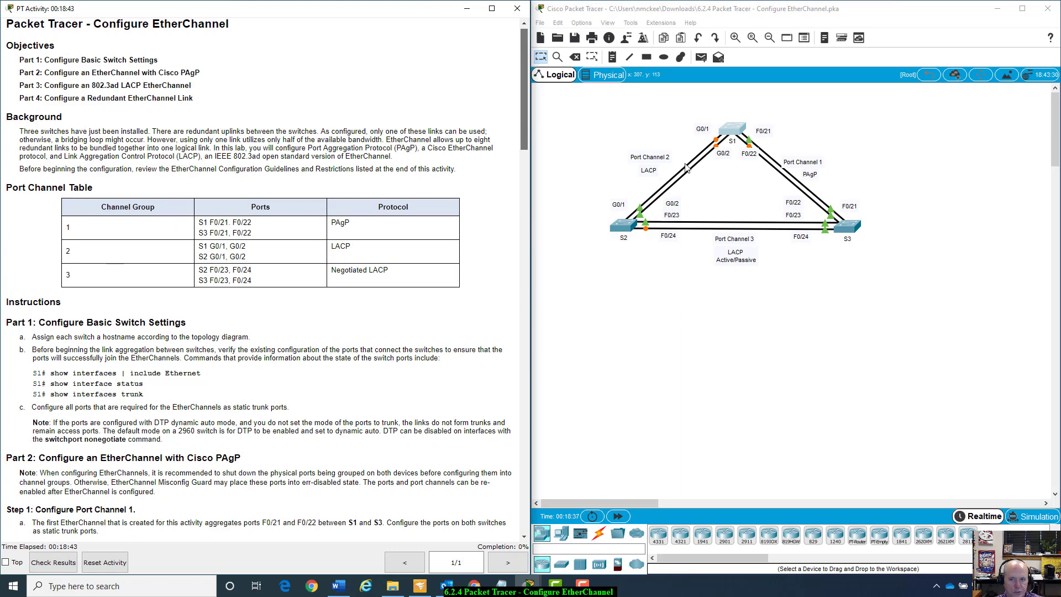
pyautogui.scroll(-11, 271, 262)
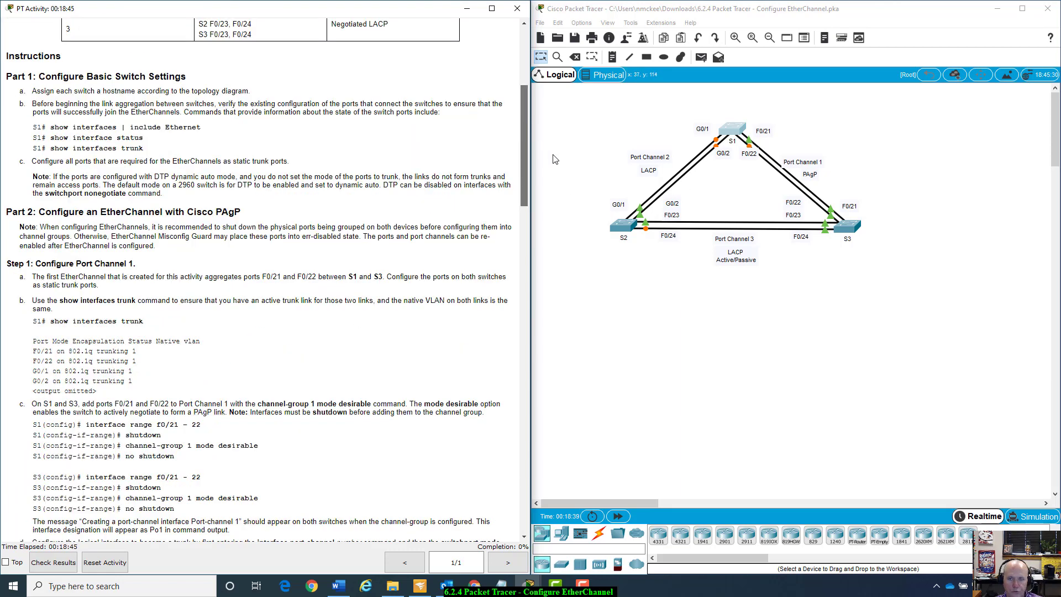
pyautogui.scroll(11, 271, 262)
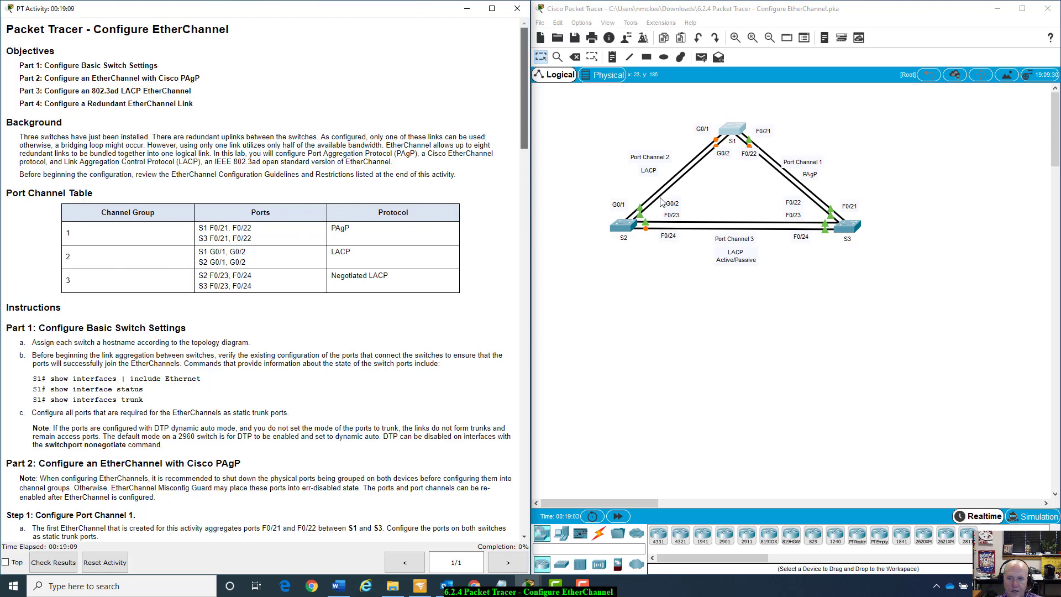
pyautogui.scroll(-7, 371, 280)
pyautogui.scroll(7, 371, 280)
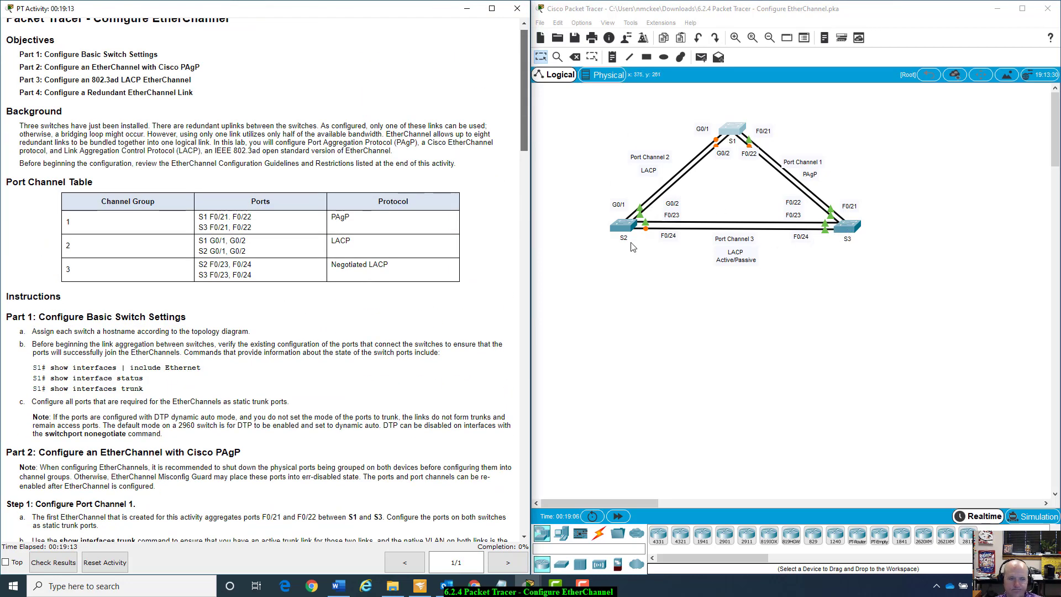
pyautogui.scroll(-12, 359, 246)
pyautogui.scroll(2, 489, 209)
pyautogui.scroll(10, 489, 209)
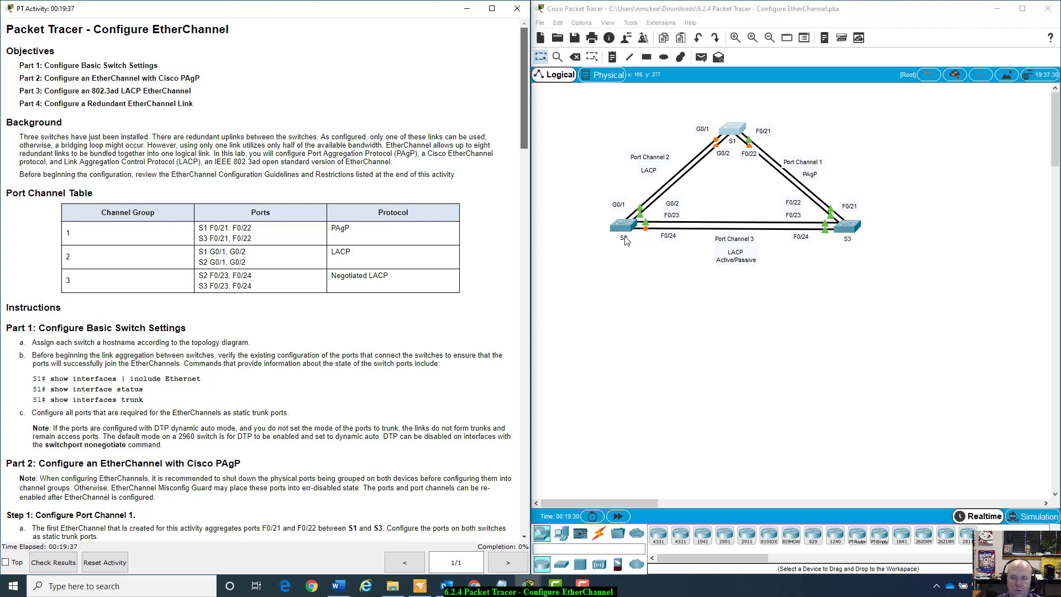
pyautogui.scroll(-15, 369, 352)
pyautogui.scroll(12, 369, 352)
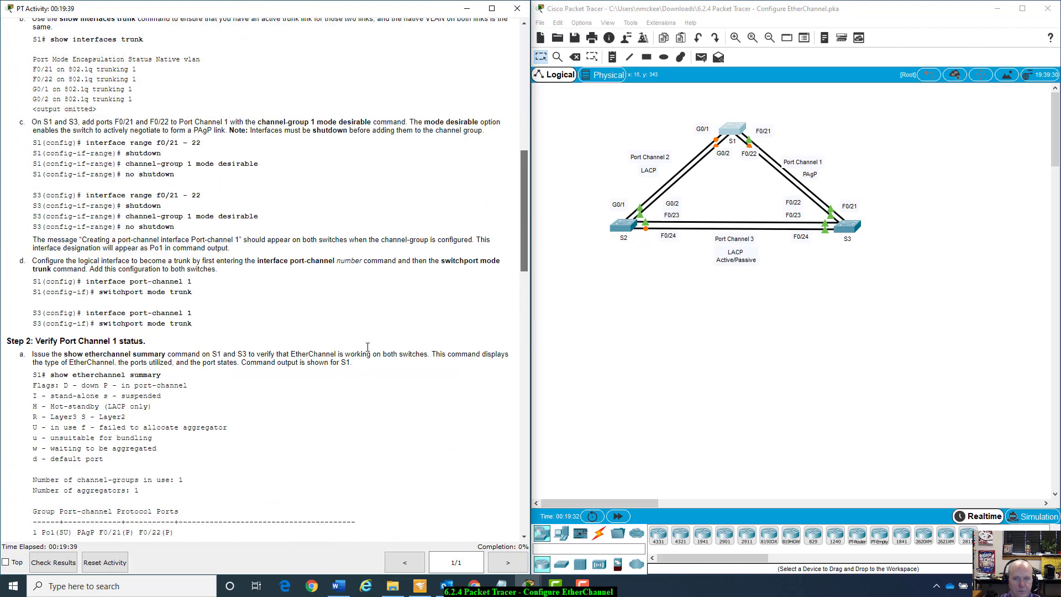
pyautogui.scroll(-12, 369, 352)
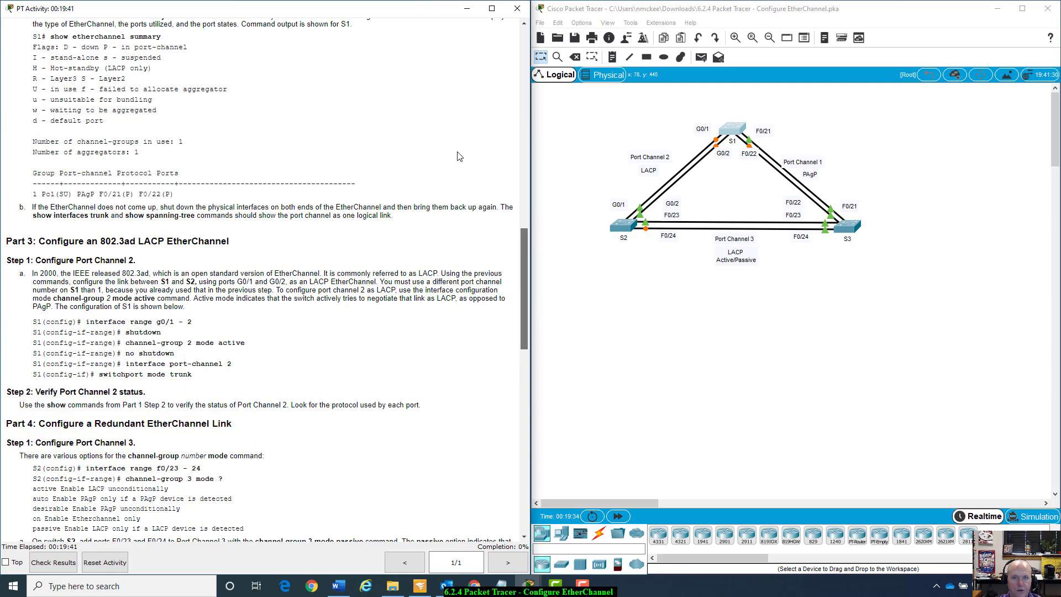
pyautogui.scroll(15, 522, 37)
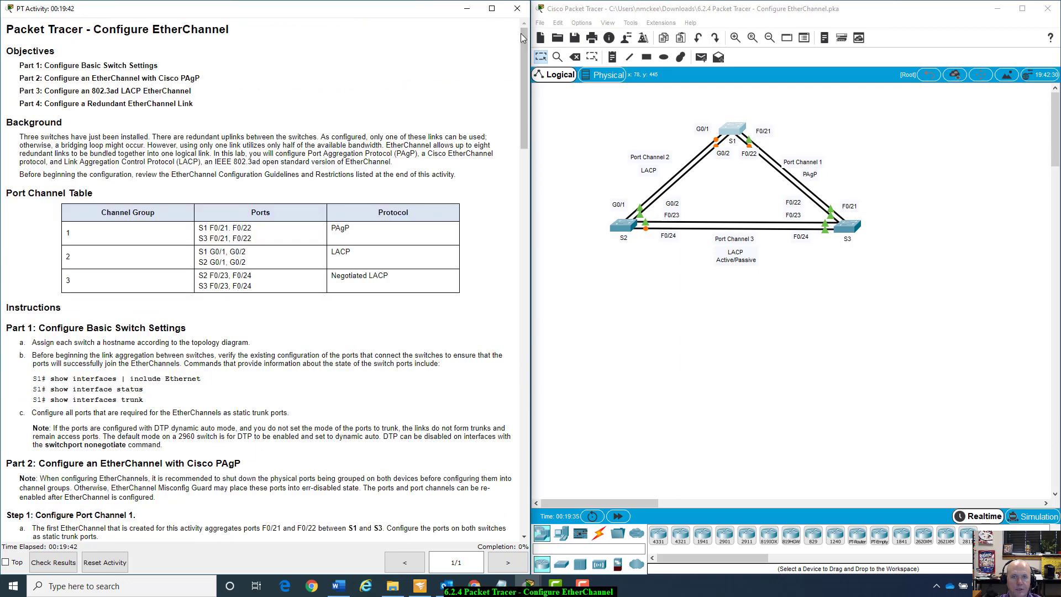
# Step: Enter global configuration mode on the switch labelled S1, set its hostname to S1, and close its window
pyautogui.click(571, 260)
pyautogui.scroll(-1, 373, 348)
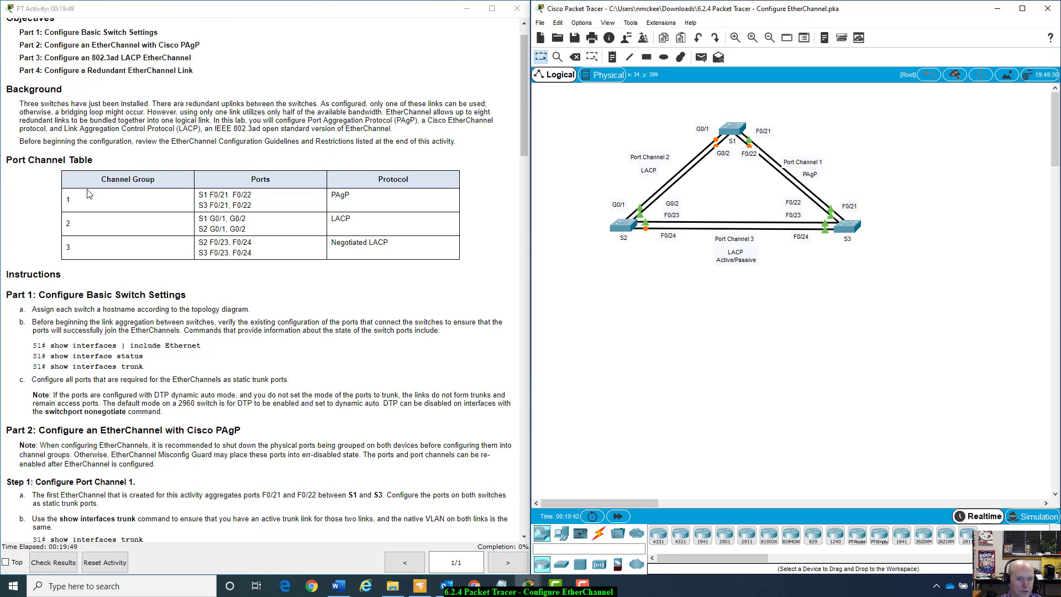
pyautogui.click(735, 142)
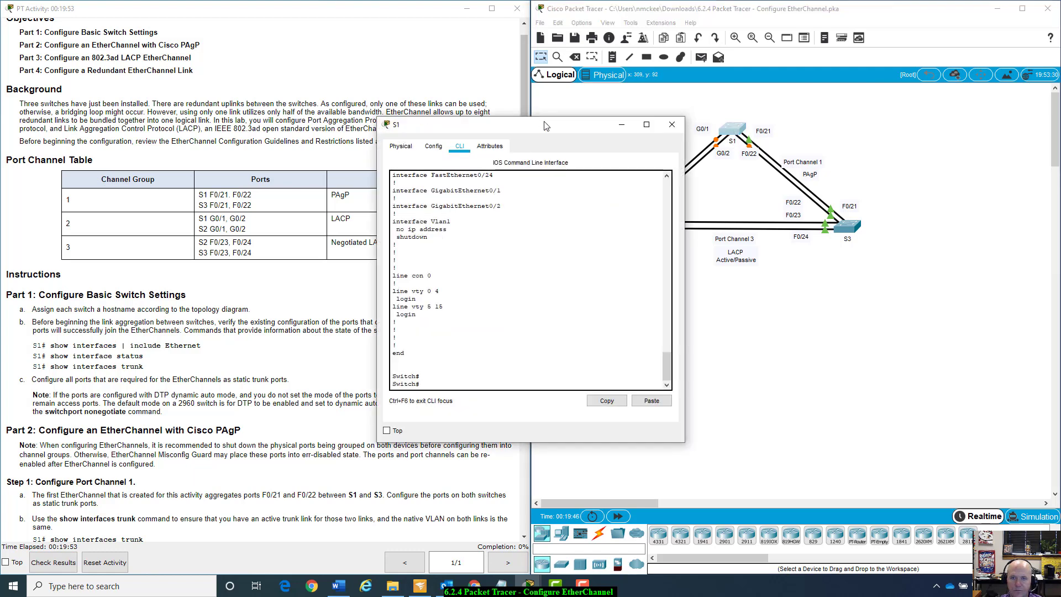
pyautogui.moveTo(557, 121); pyautogui.dragTo(822, 231)
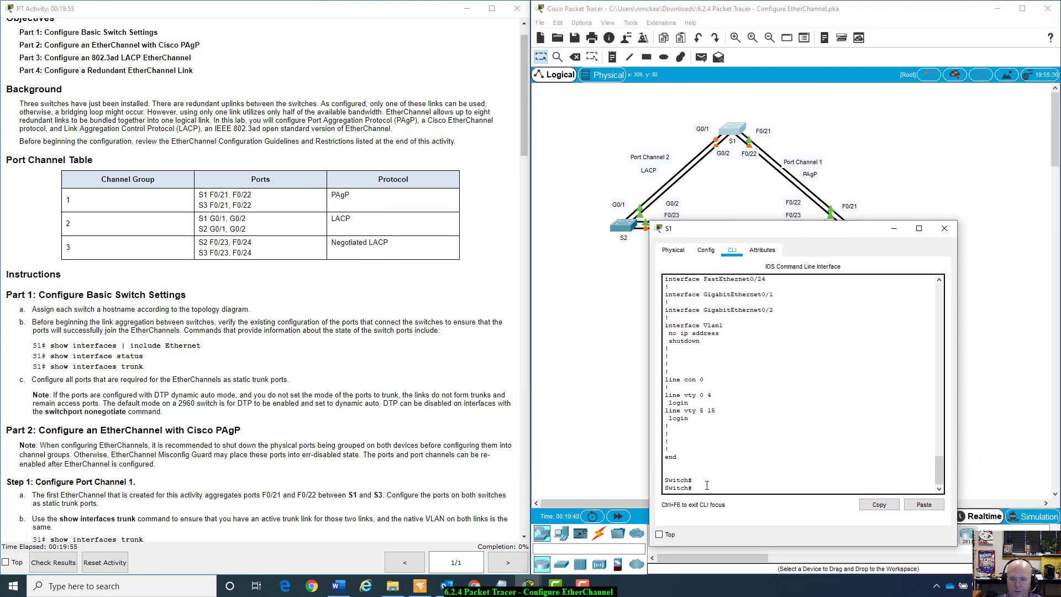
pyautogui.write('config t')
pyautogui.press('Return')
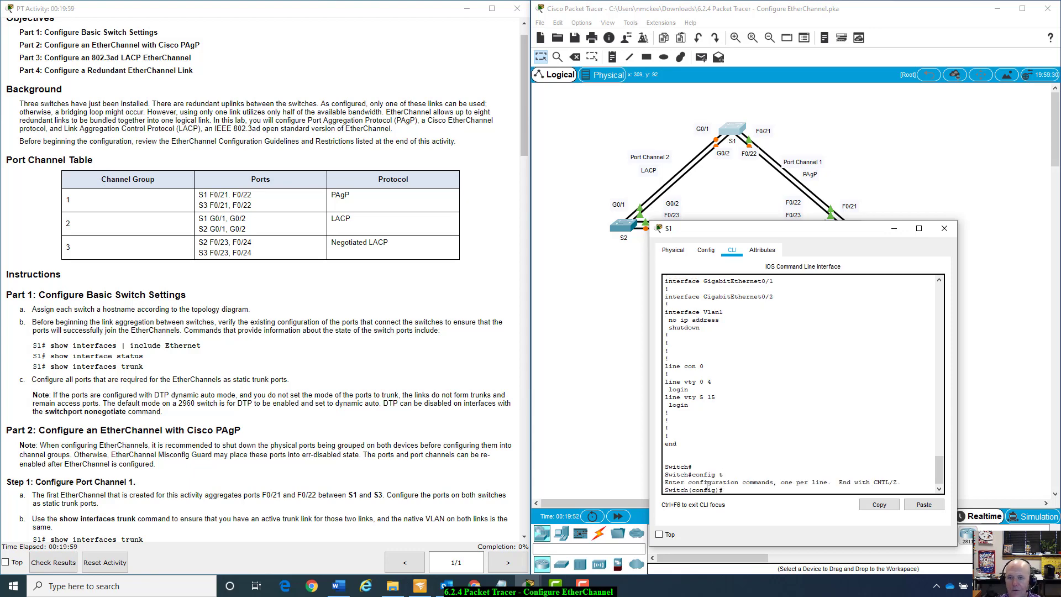
pyautogui.write('hos')
pyautogui.press('Tab')
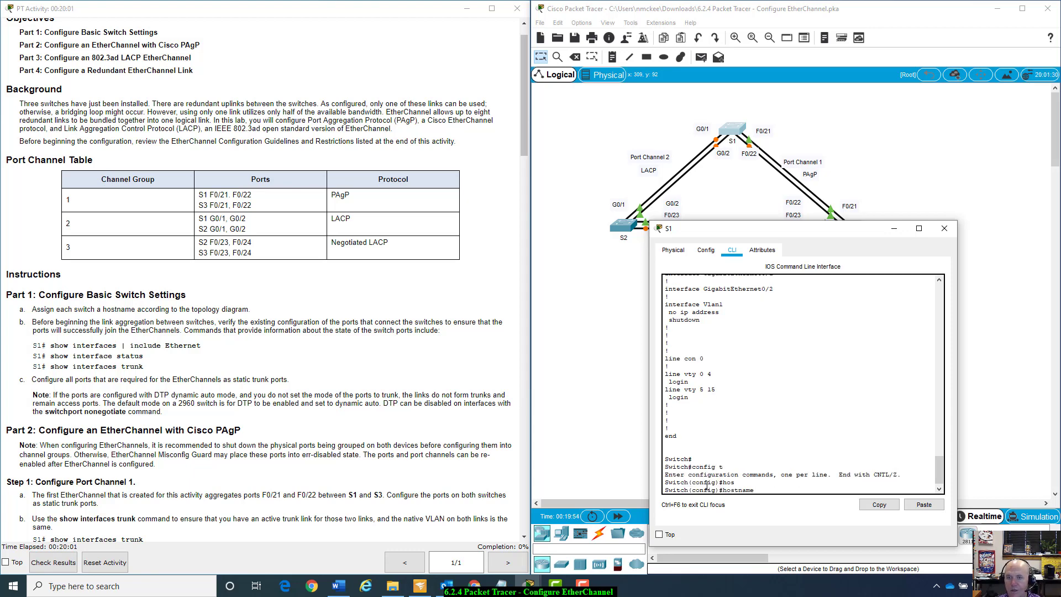
pyautogui.write('S1')
pyautogui.press('Return')
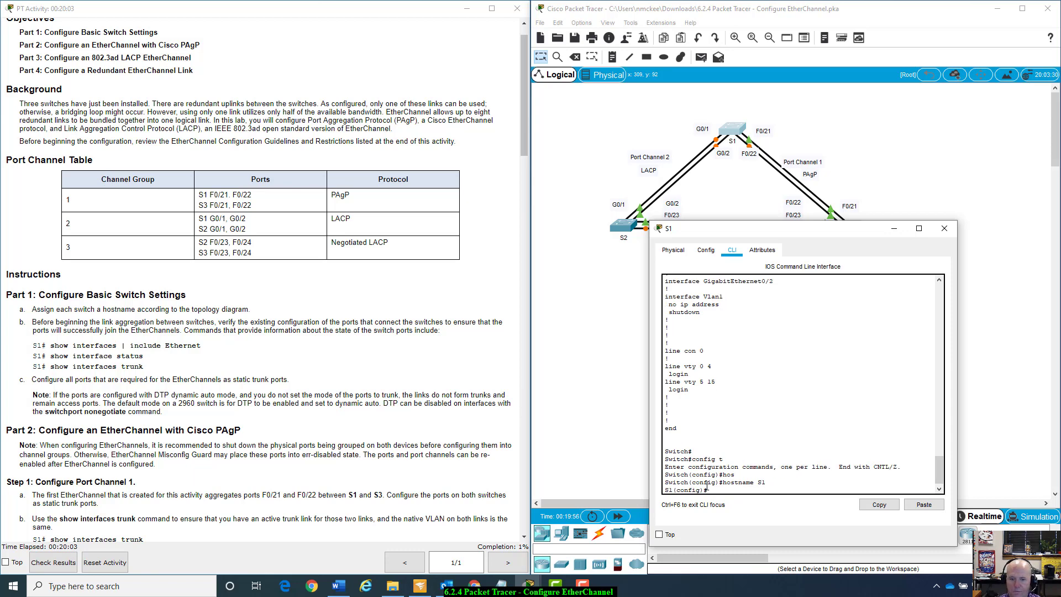
pyautogui.click(946, 228)
# Step: Open the command line of the switch labelled S2 and enter privileged EXEC mode
pyautogui.click(626, 227)
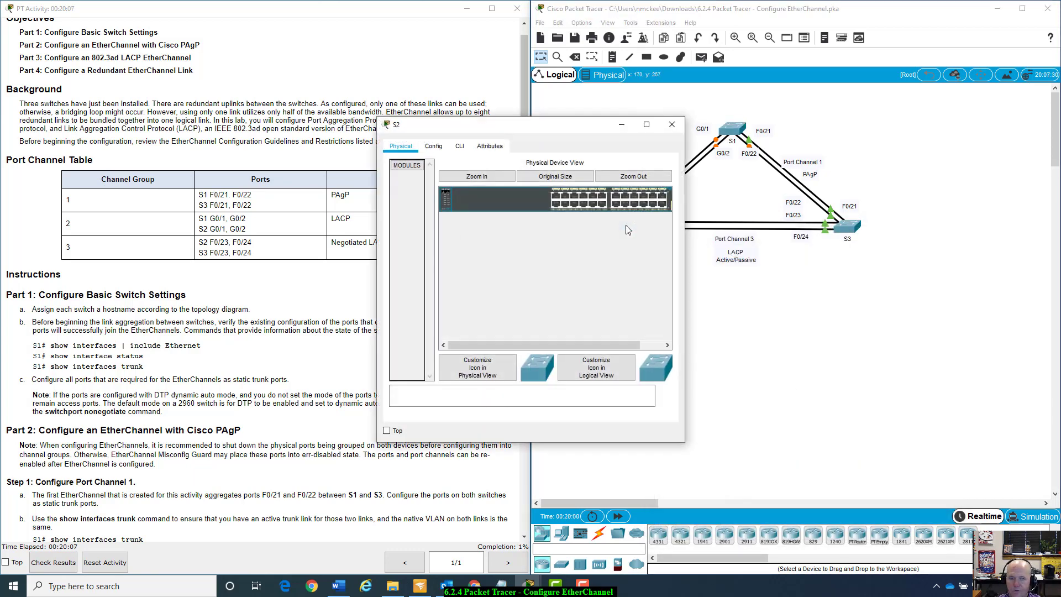
pyautogui.moveTo(549, 127); pyautogui.dragTo(798, 171)
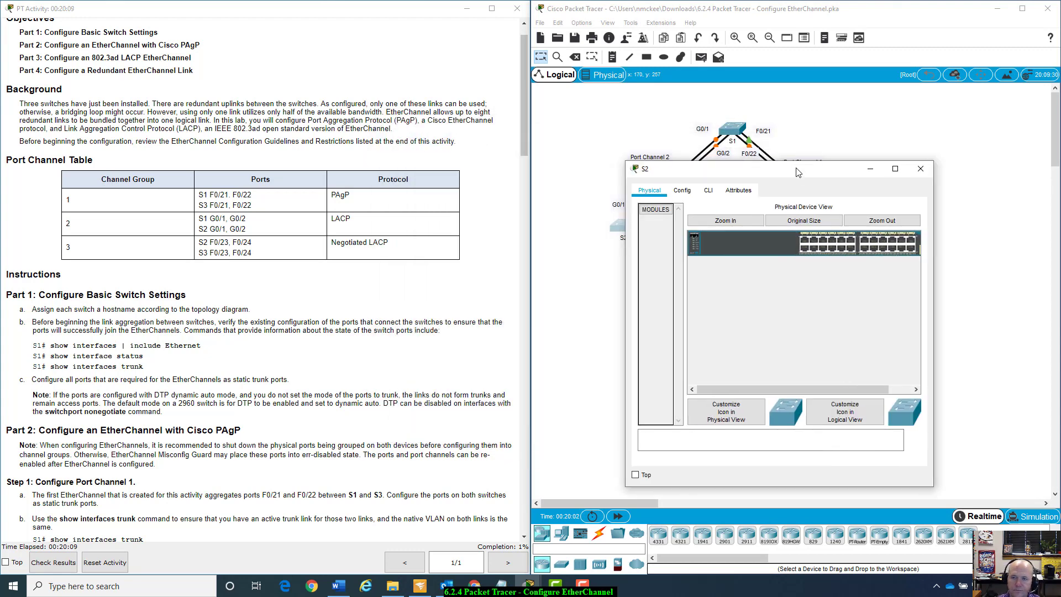
pyautogui.click(708, 191)
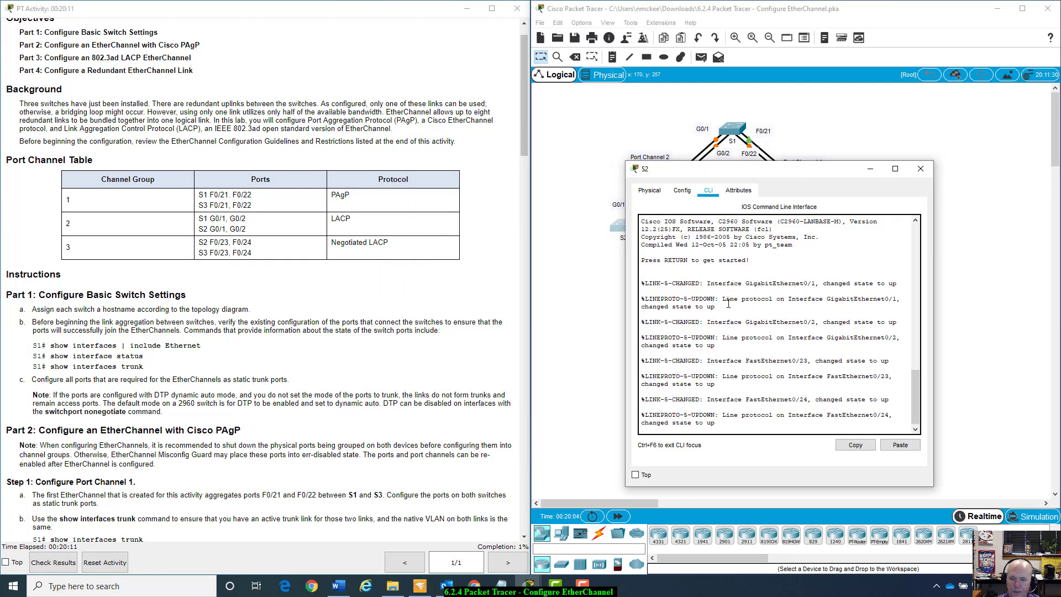
pyautogui.press('Return')
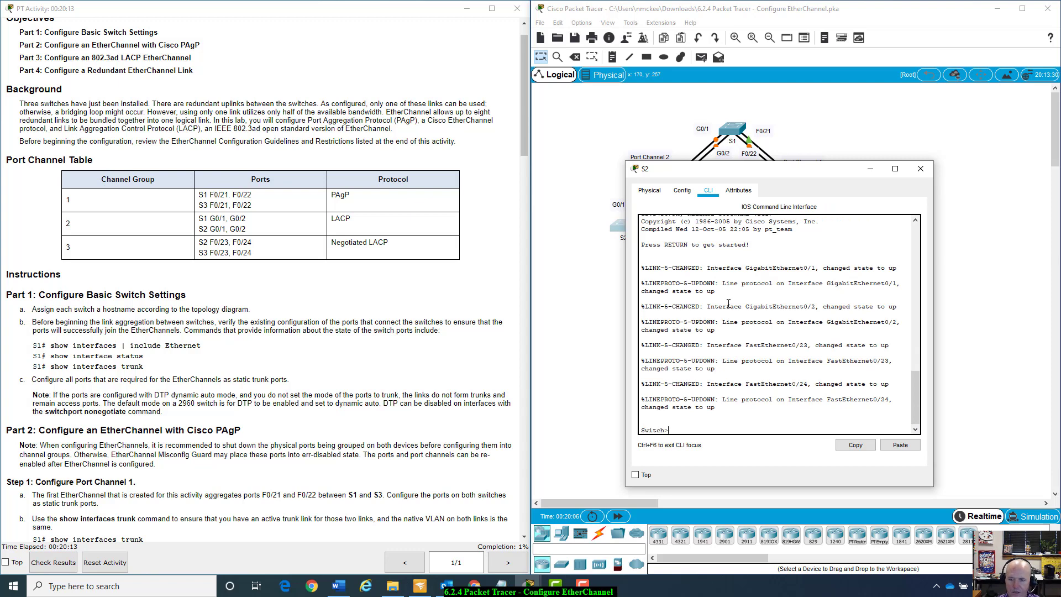
pyautogui.write('enable')
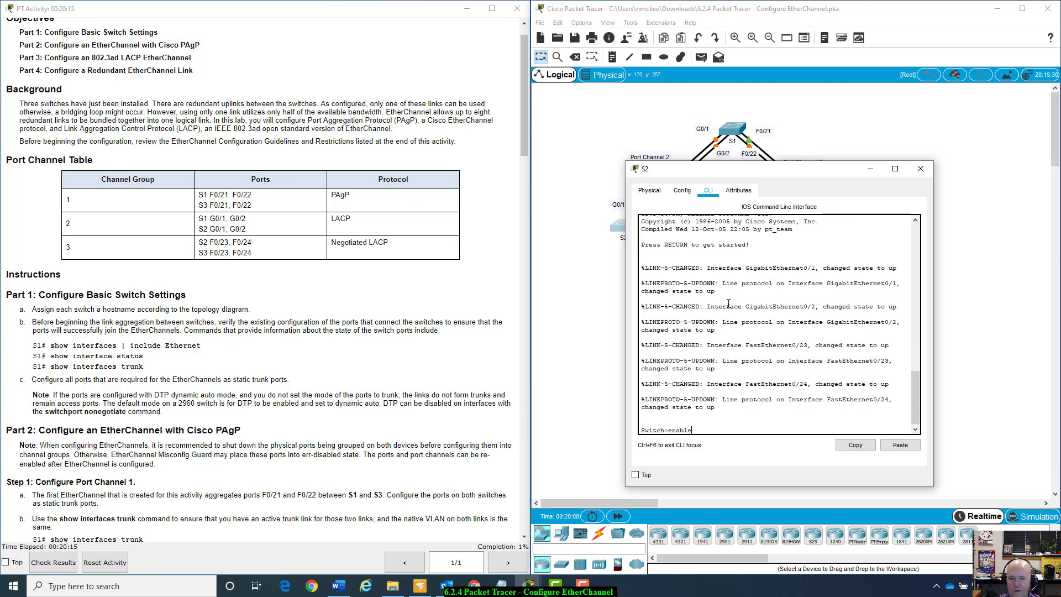
pyautogui.press('Return')
# Step: Enter global configuration mode on this switch, set its hostname to S2, and close its window
pyautogui.write('conif')
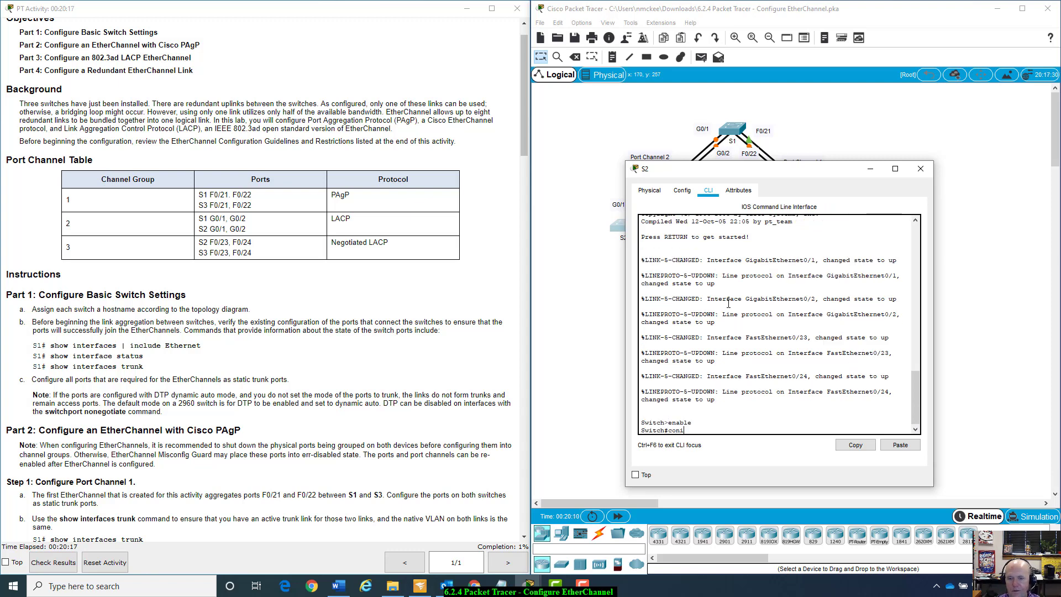
pyautogui.press('BackSpace')
pyautogui.write('fig t')
pyautogui.press('Return')
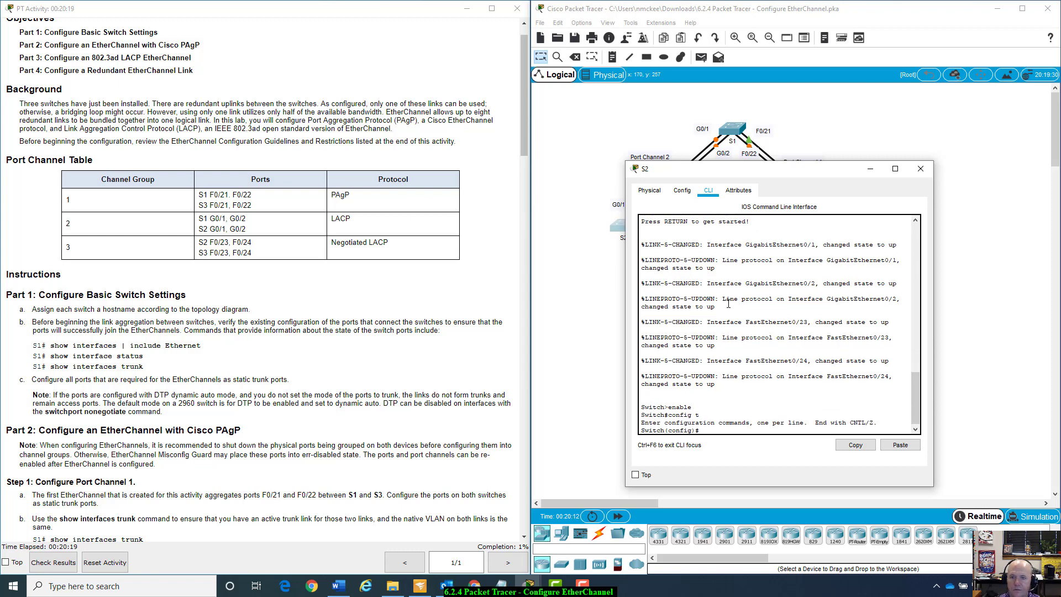
pyautogui.write('hos')
pyautogui.press('Tab')
pyautogui.write('S2')
pyautogui.press('Return')
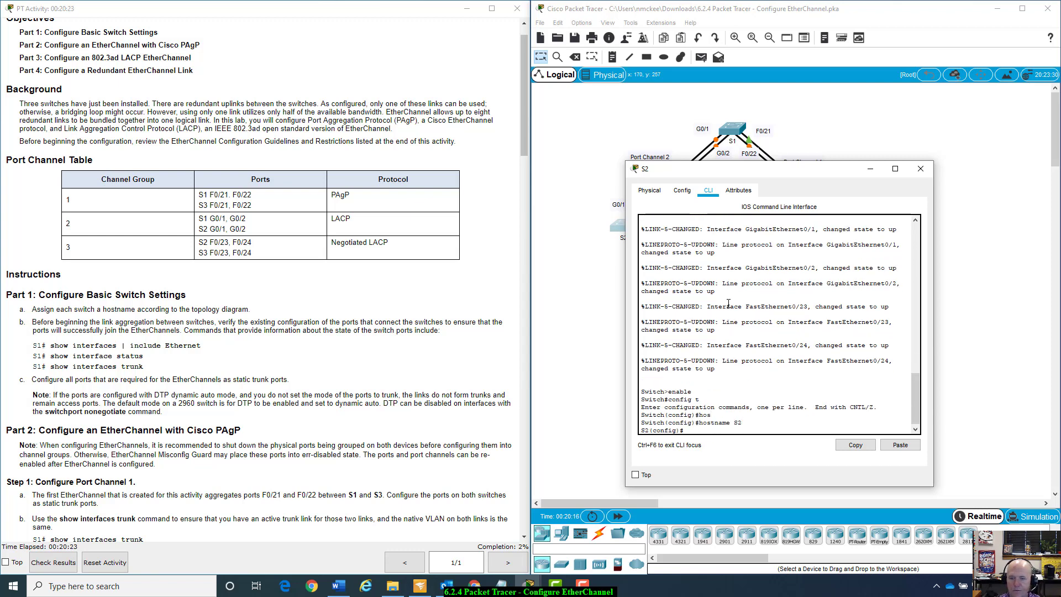
pyautogui.click(921, 169)
# Step: Open the command line of the switch labelled S3 and enter privileged EXEC mode
pyautogui.click(848, 227)
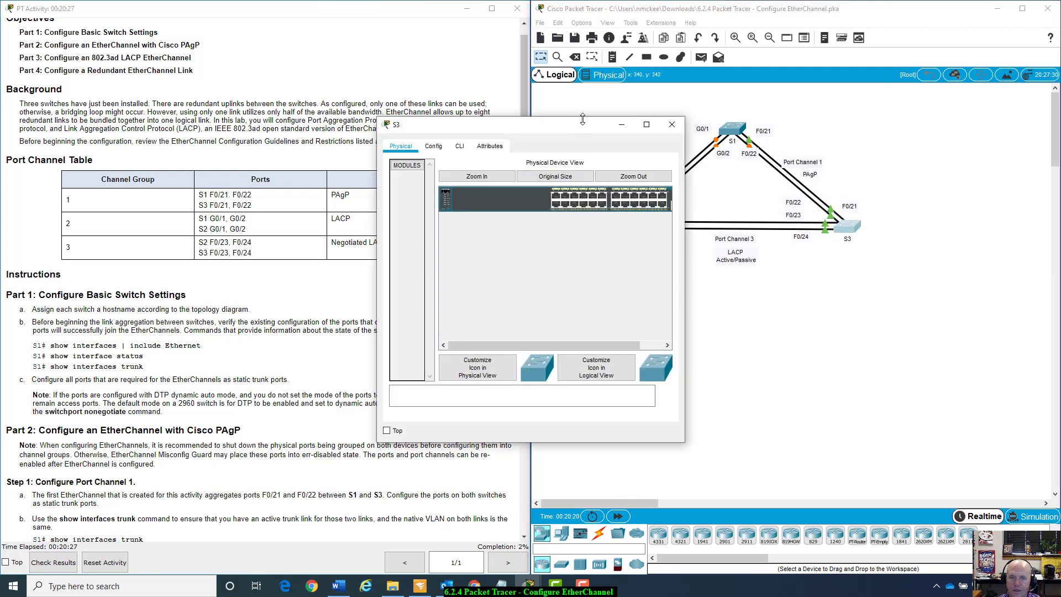
pyautogui.moveTo(573, 127); pyautogui.dragTo(803, 239)
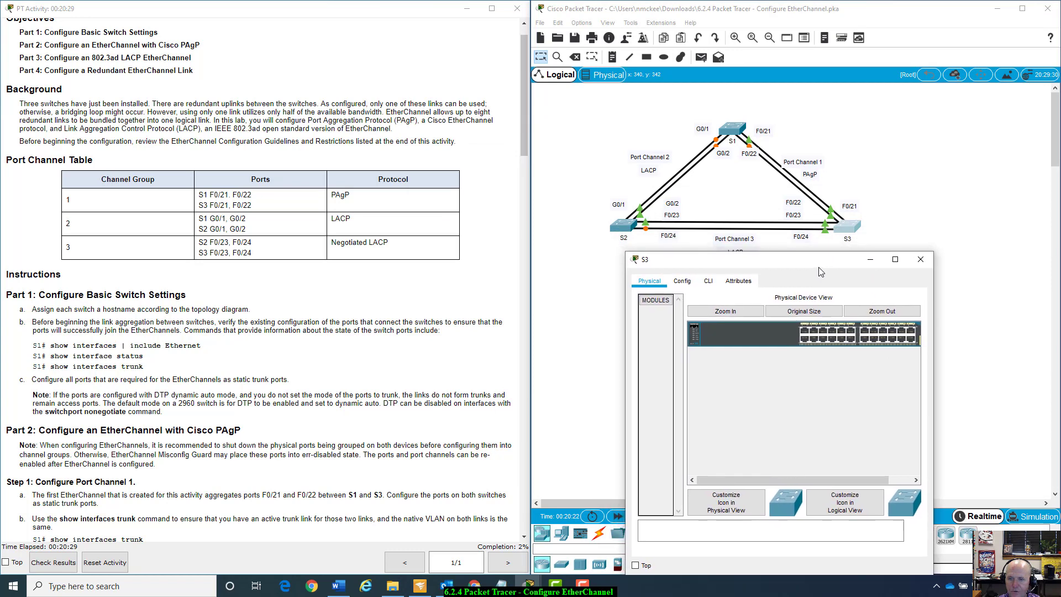
pyautogui.click(708, 282)
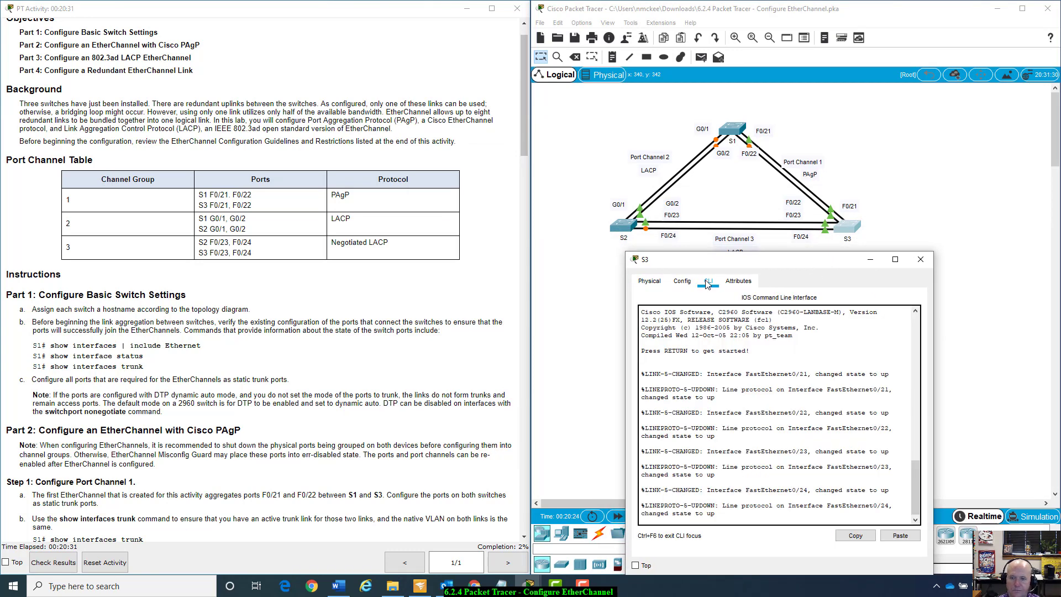
pyautogui.press('Return')
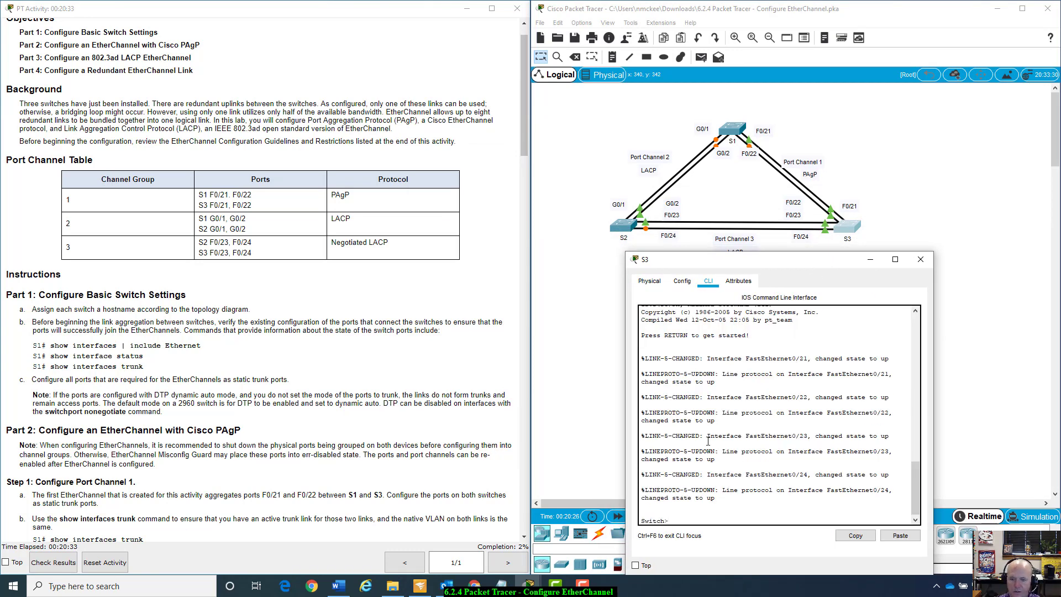
pyautogui.write('enable')
pyautogui.press('Return')
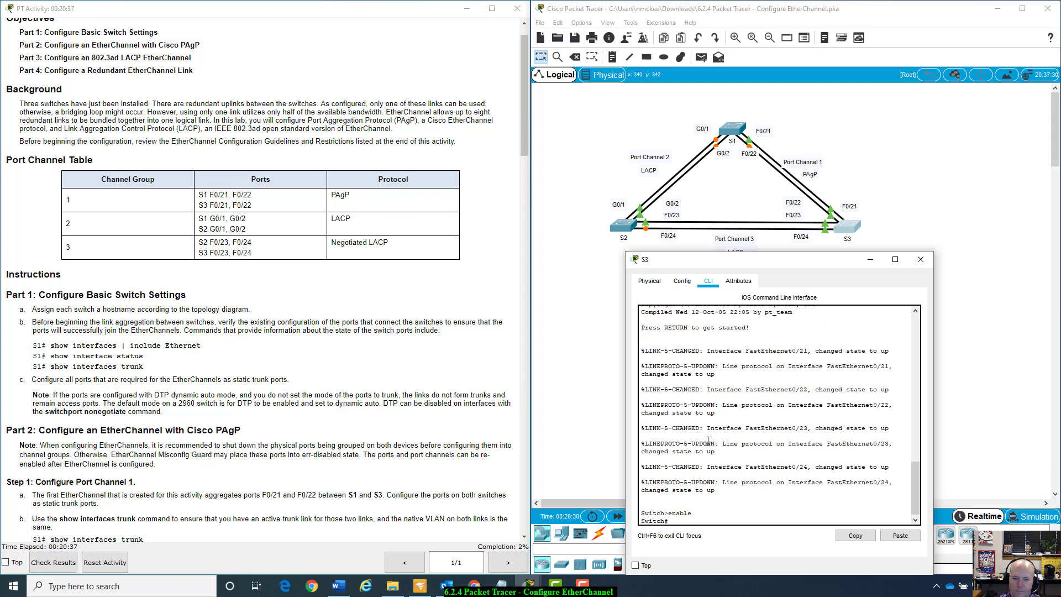
pyautogui.write('nam')
pyautogui.press('Tab')
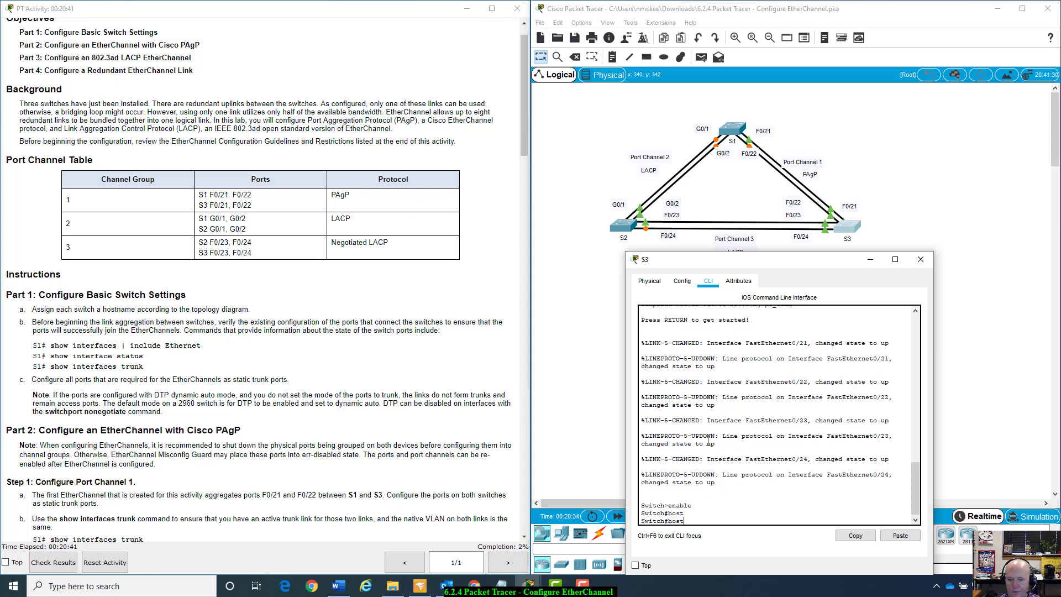
pyautogui.press('BackSpace')
pyautogui.press('BackSpace')
pyautogui.press('BackSpace')
# Step: Enter global configuration mode on this switch, set its hostname to S3, and close its window
pyautogui.write('config ')
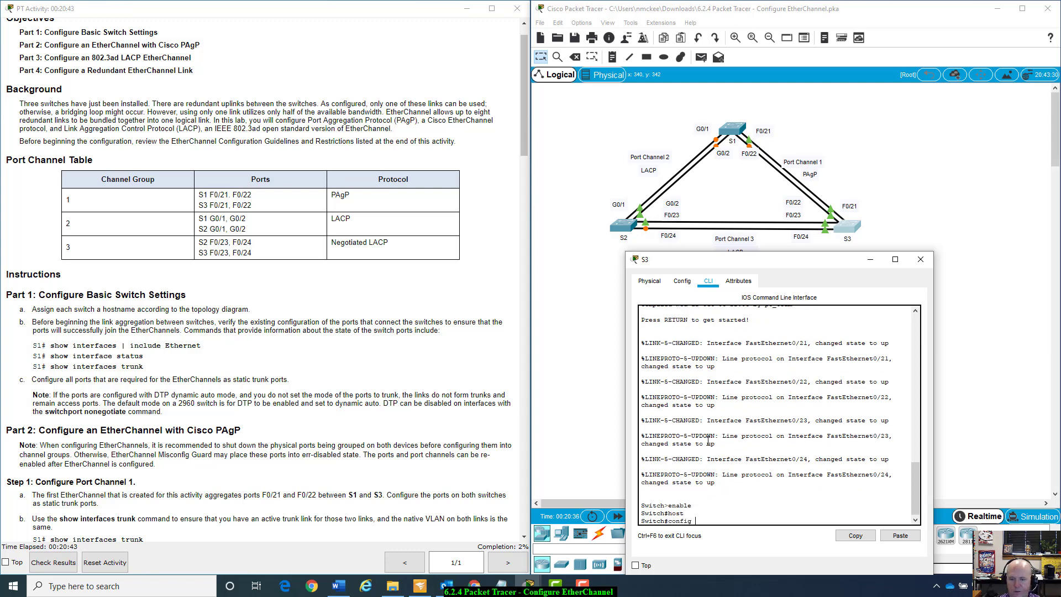
pyautogui.write('t')
pyautogui.press('Return')
pyautogui.write('host')
pyautogui.press('Tab')
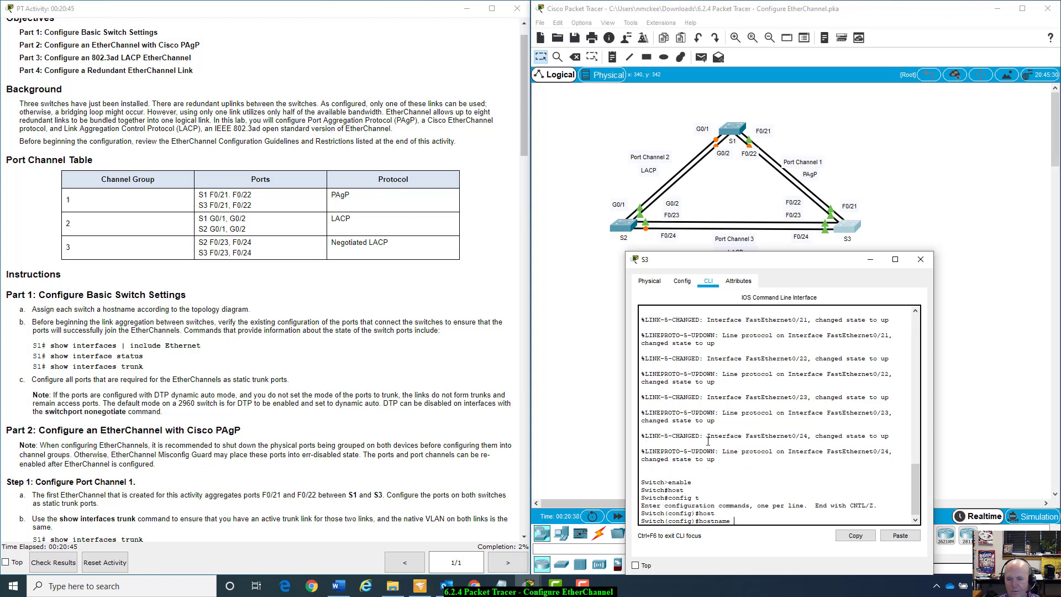
pyautogui.write('S3')
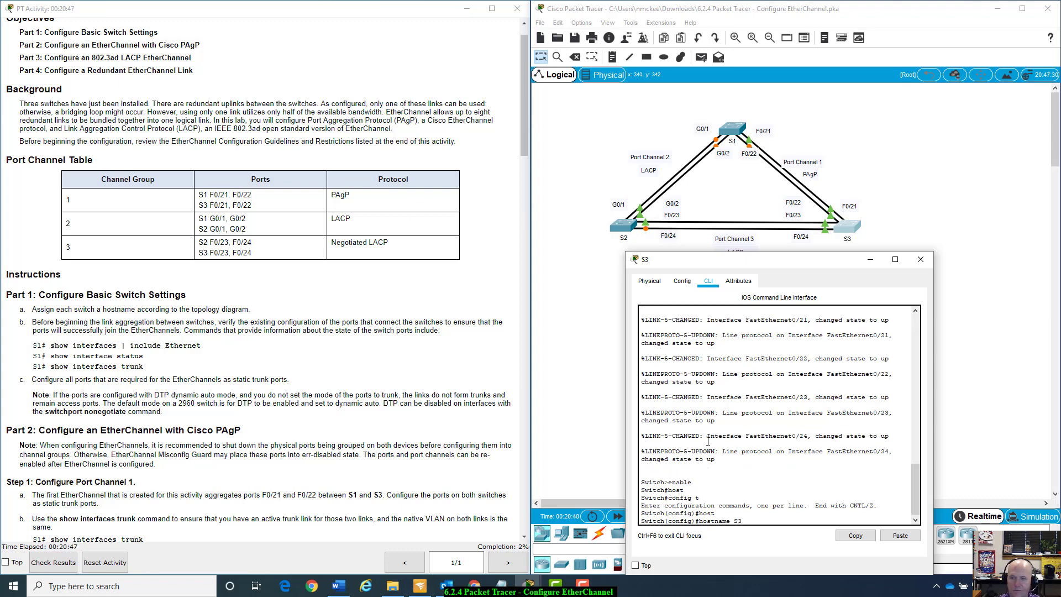
pyautogui.press('Return')
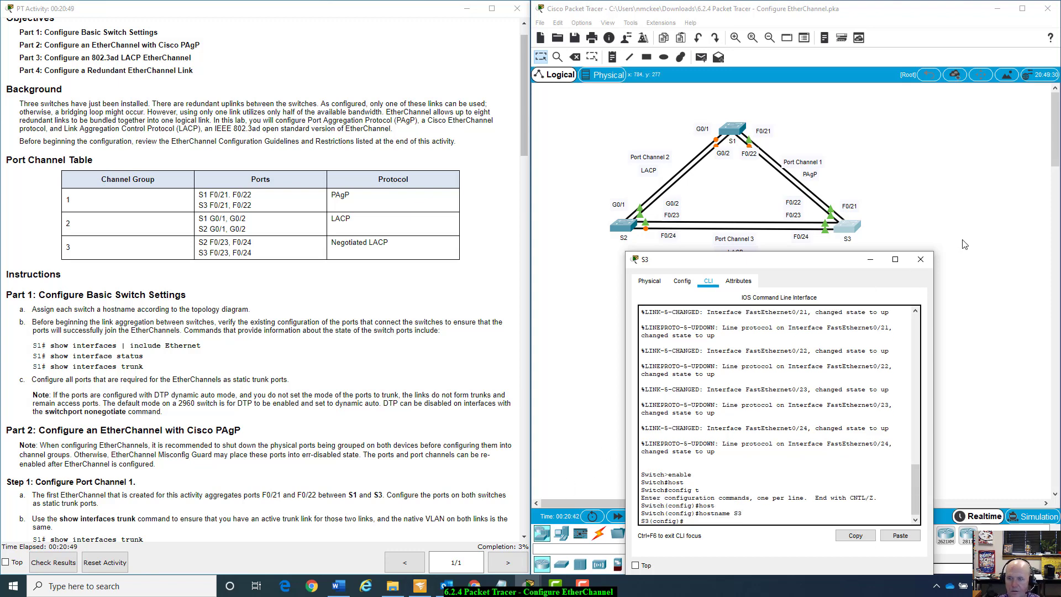
pyautogui.click(921, 260)
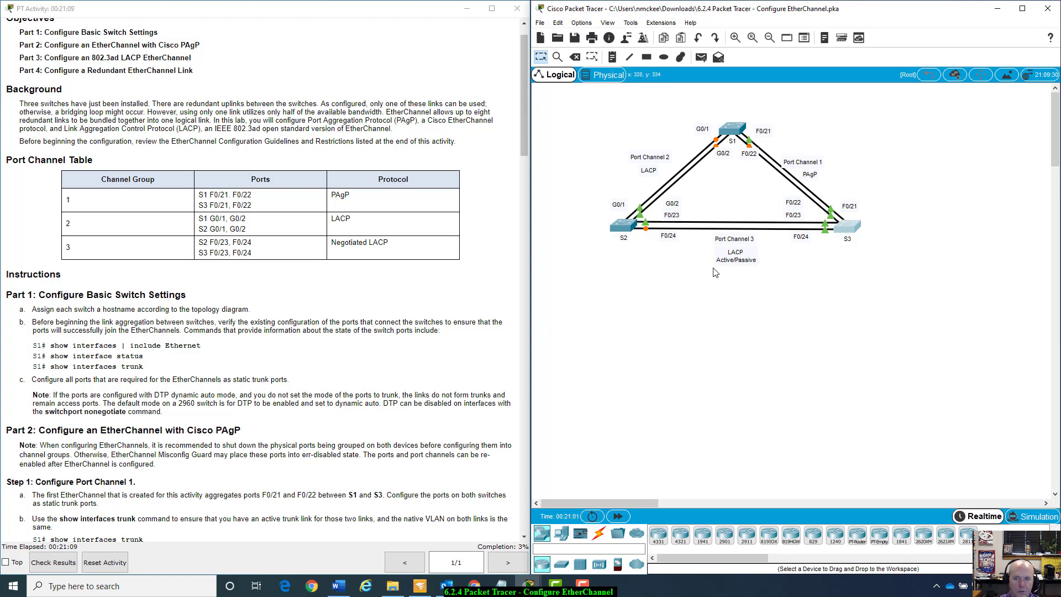
# Step: Reopen the command line of S1 and exit global configuration mode to return to privileged EXEC mode
pyautogui.click(733, 128)
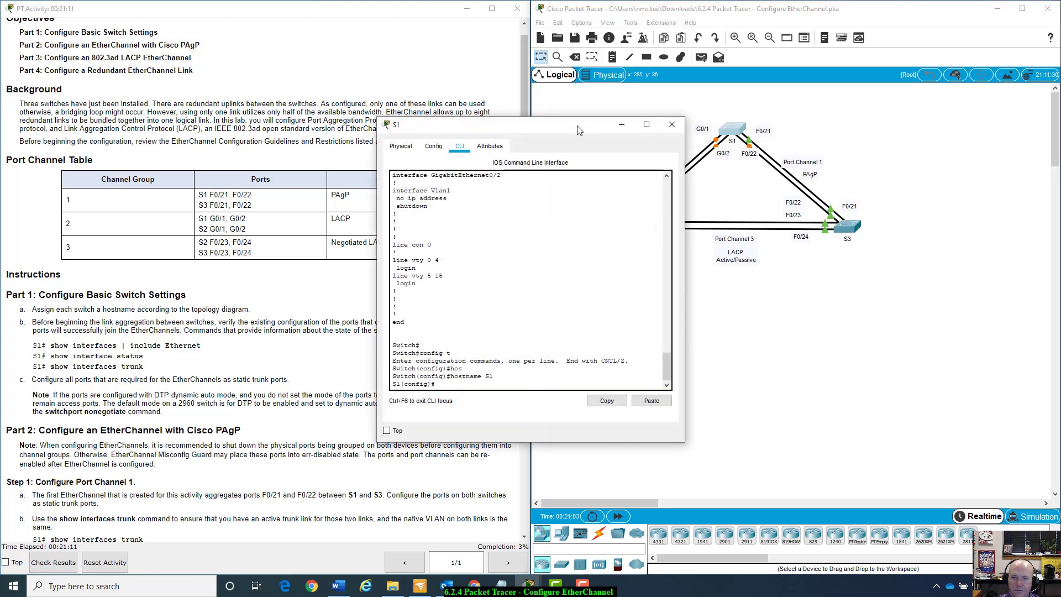
pyautogui.moveTo(579, 130); pyautogui.dragTo(784, 227)
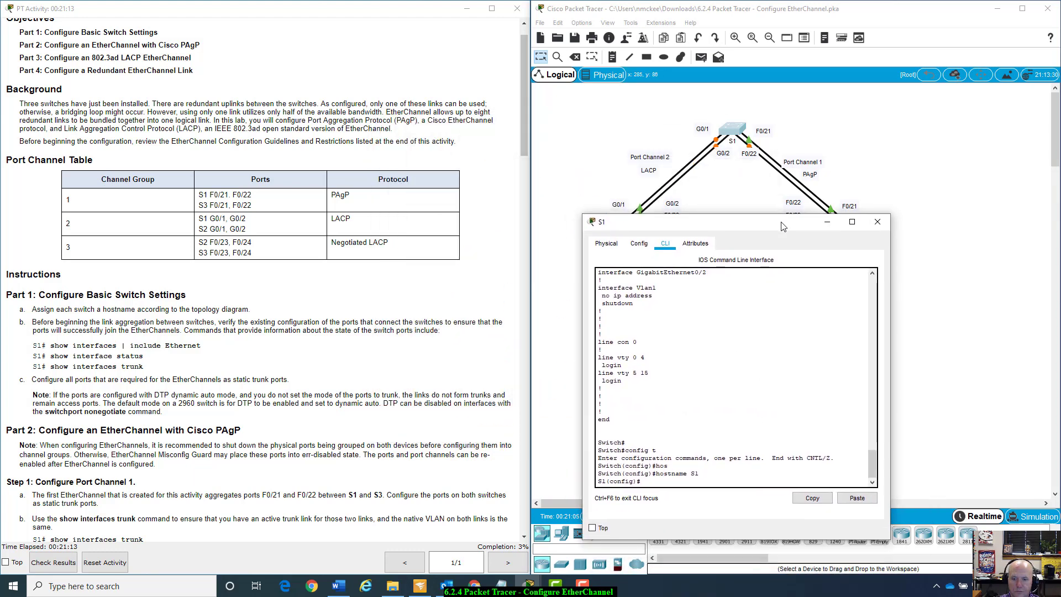
pyautogui.click(658, 481)
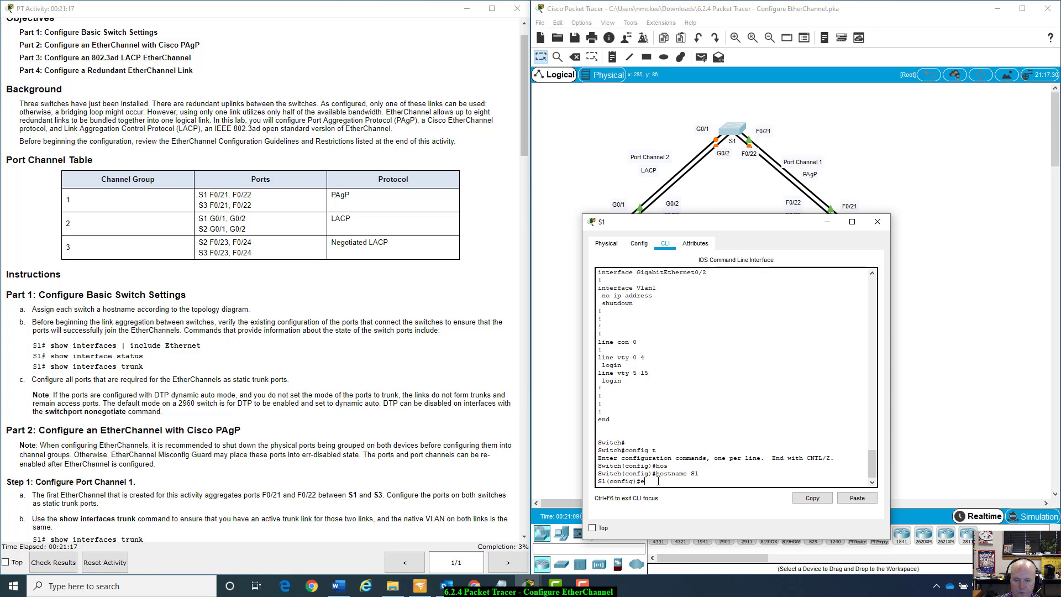
pyautogui.write('exit')
pyautogui.press('Return')
pyautogui.press('Return')
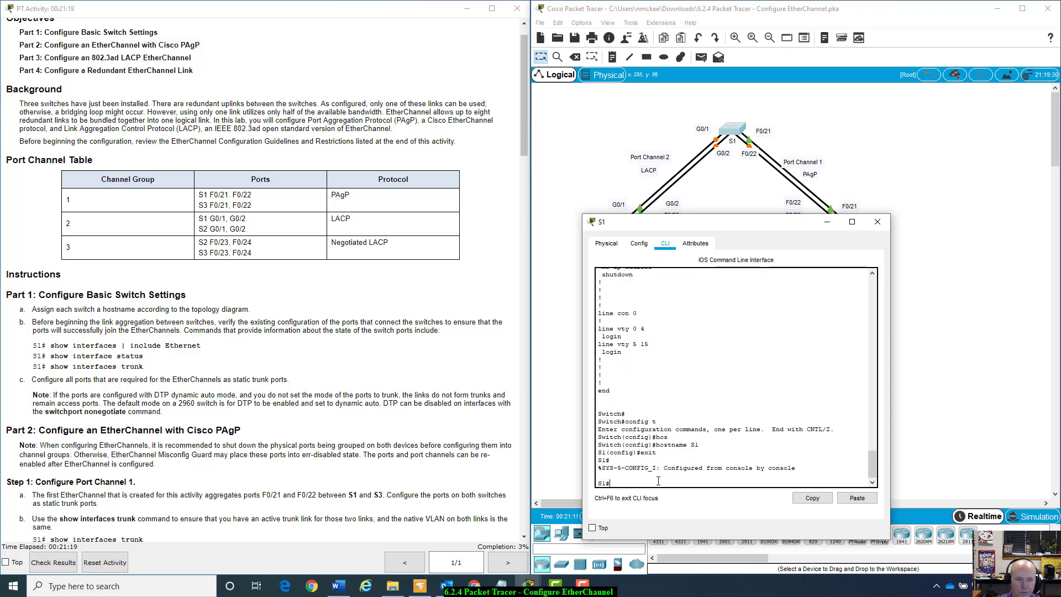
# Step: Run show interfaces | include Ethernet on S1 to check the state of its switch ports
pyautogui.write('show inf')
pyautogui.press('Tab')
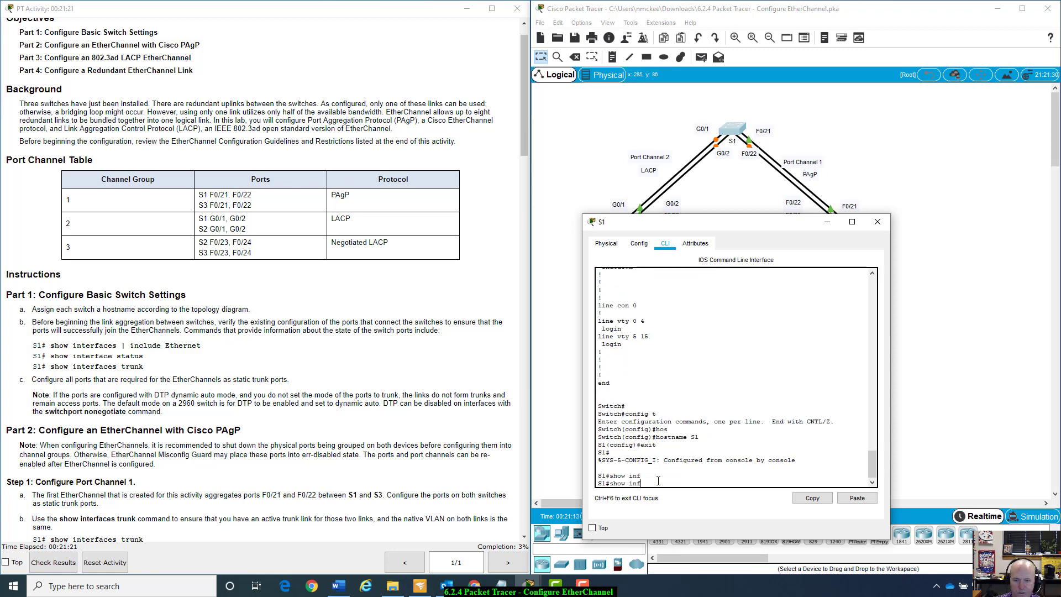
pyautogui.press('BackSpace')
pyautogui.press('BackSpace')
pyautogui.press('BackSpace')
pyautogui.write('nter')
pyautogui.press('Tab')
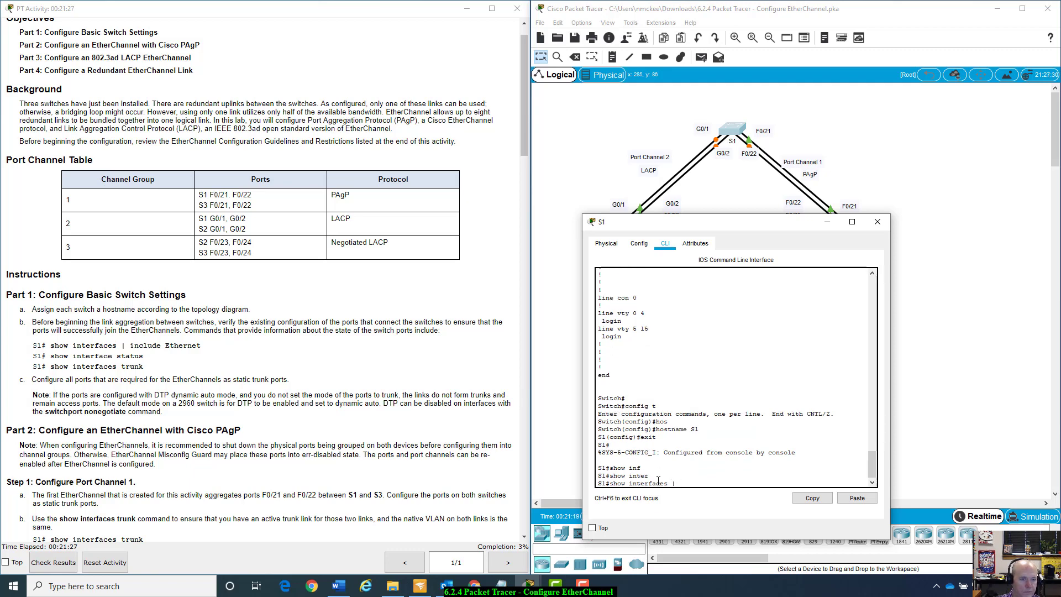
pyautogui.write('| inclu')
pyautogui.press('Tab')
pyautogui.write('e')
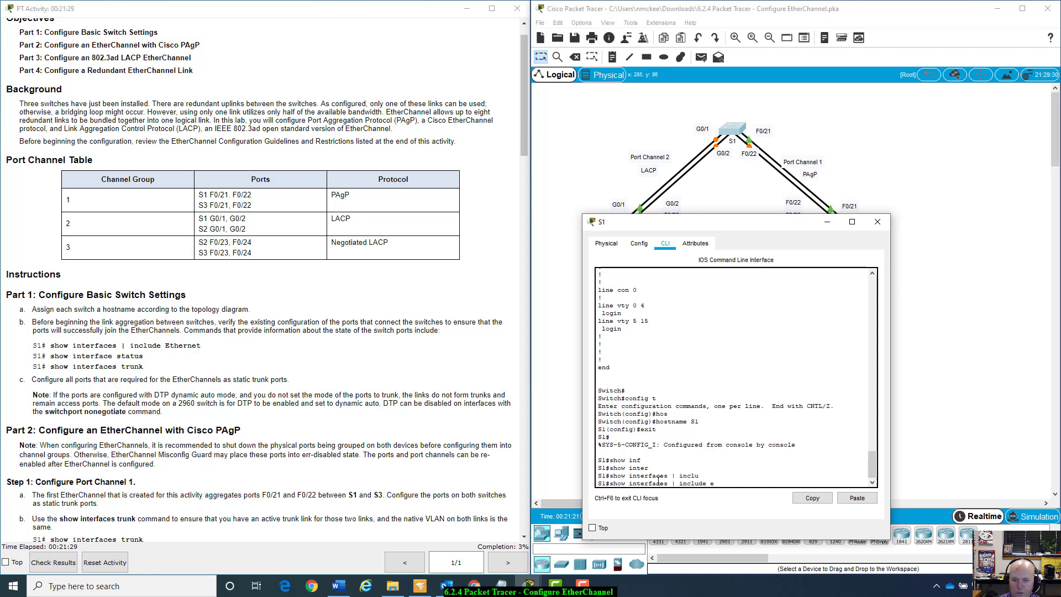
pyautogui.write('ther')
pyautogui.press('Tab')
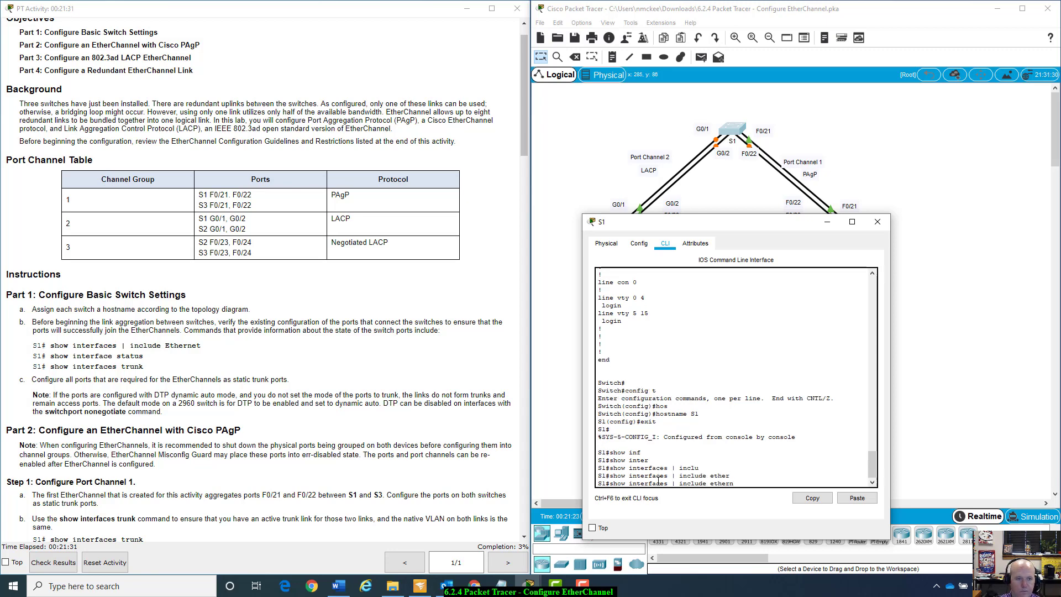
pyautogui.press('BackSpace')
pyautogui.press('BackSpace')
pyautogui.press('BackSpace')
pyautogui.press('BackSpace')
pyautogui.write('Eth')
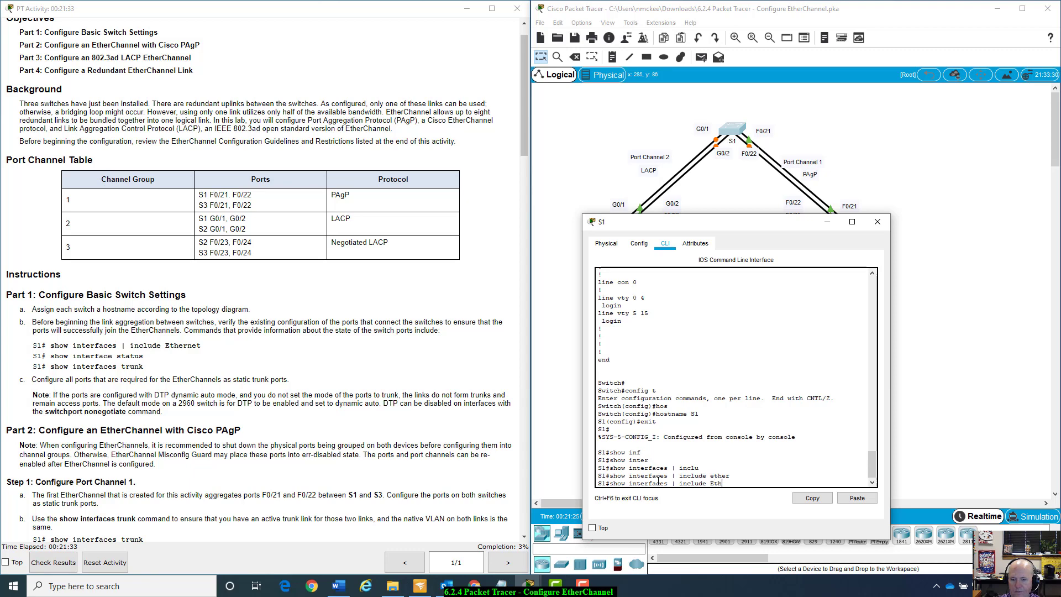
pyautogui.write('ernet')
pyautogui.press('Return')
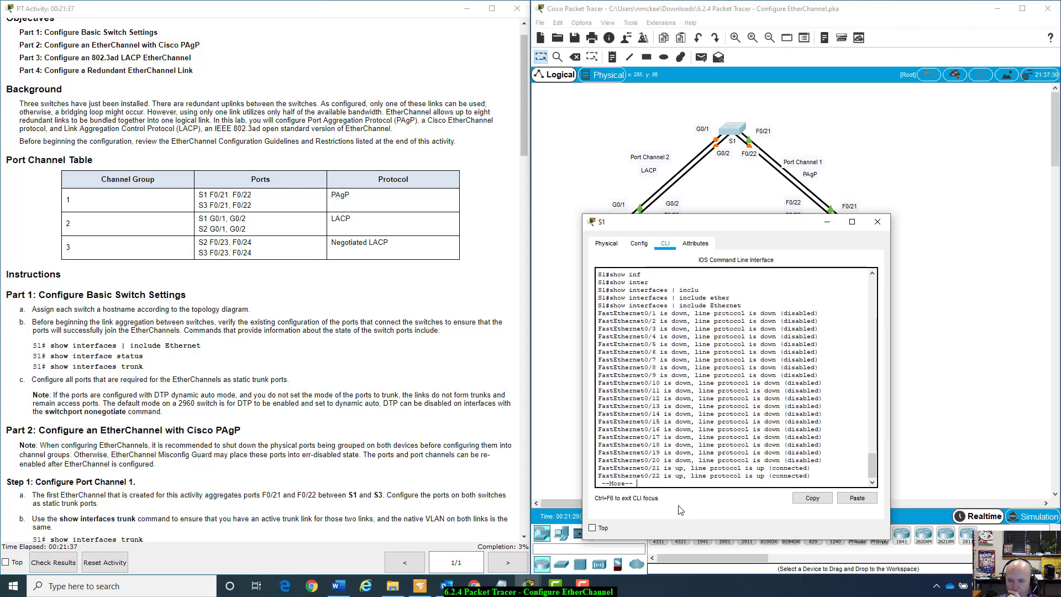
# Step: Compare the listed port states with S1's links in the topology and display the rest of the output
pyautogui.moveTo(721, 225); pyautogui.dragTo(701, 237)
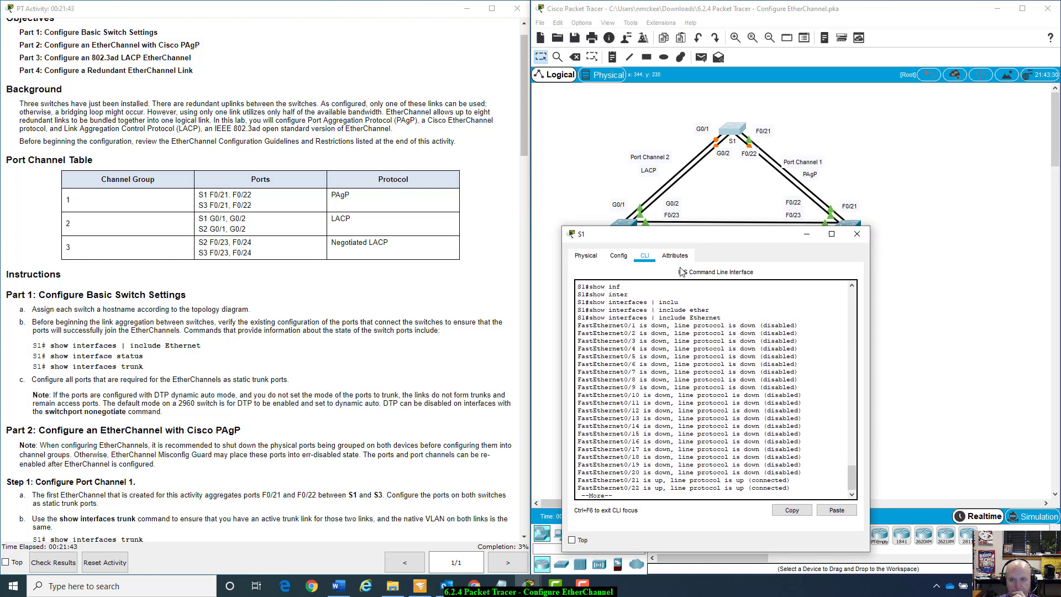
pyautogui.moveTo(693, 242); pyautogui.dragTo(769, 232)
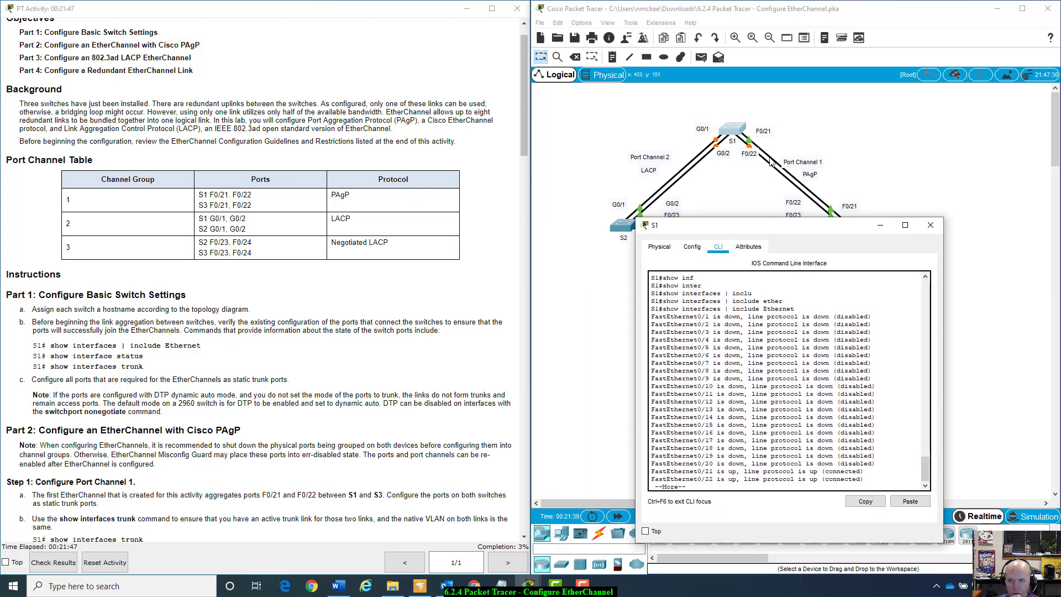
pyautogui.click(700, 475)
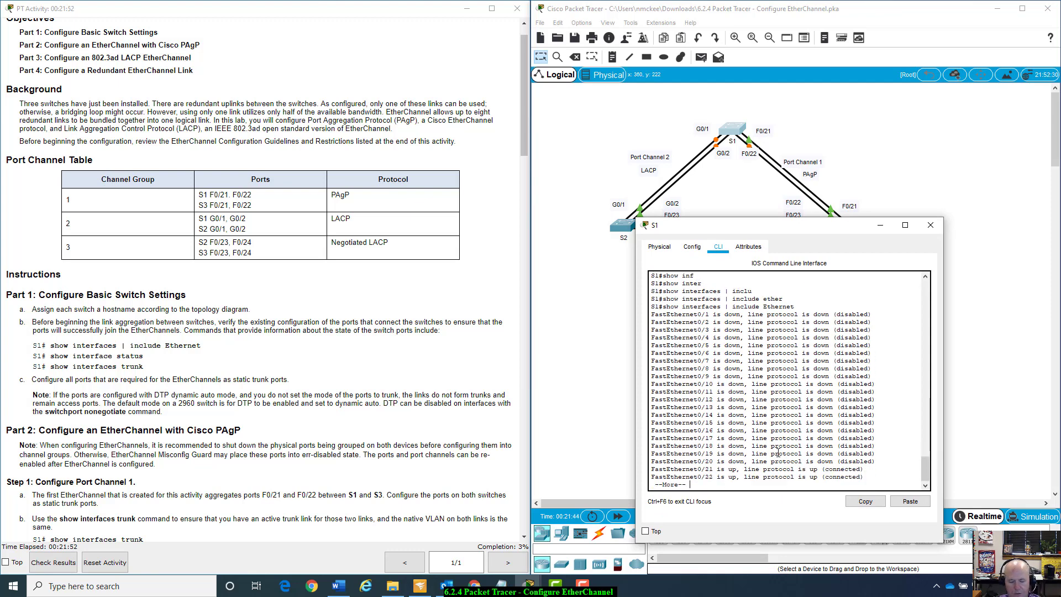
pyautogui.press('space')
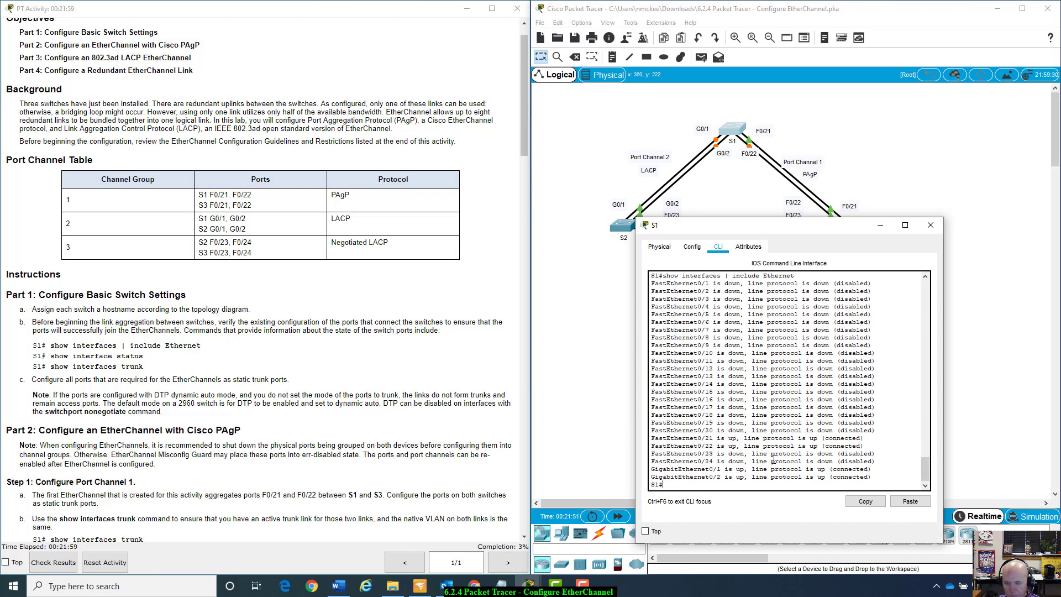
# Step: Run show interface status on S1, display the rest of the output, and check the rows for Fa0/21, Fa0/22, Gig0/1 and Gig0/2
pyautogui.moveTo(802, 236); pyautogui.dragTo(734, 267)
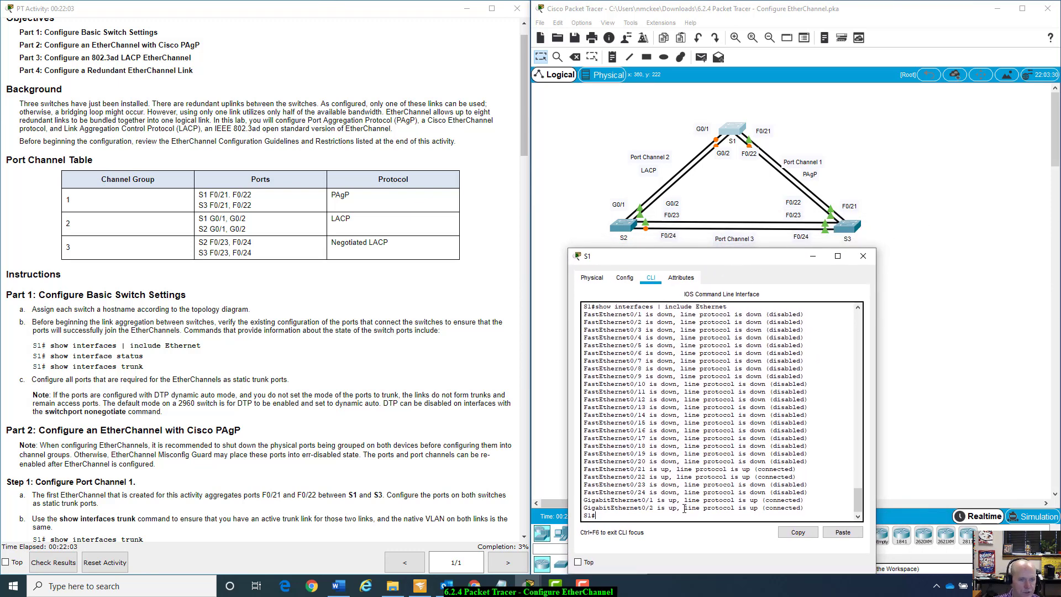
pyautogui.write('show inter')
pyautogui.press('Tab')
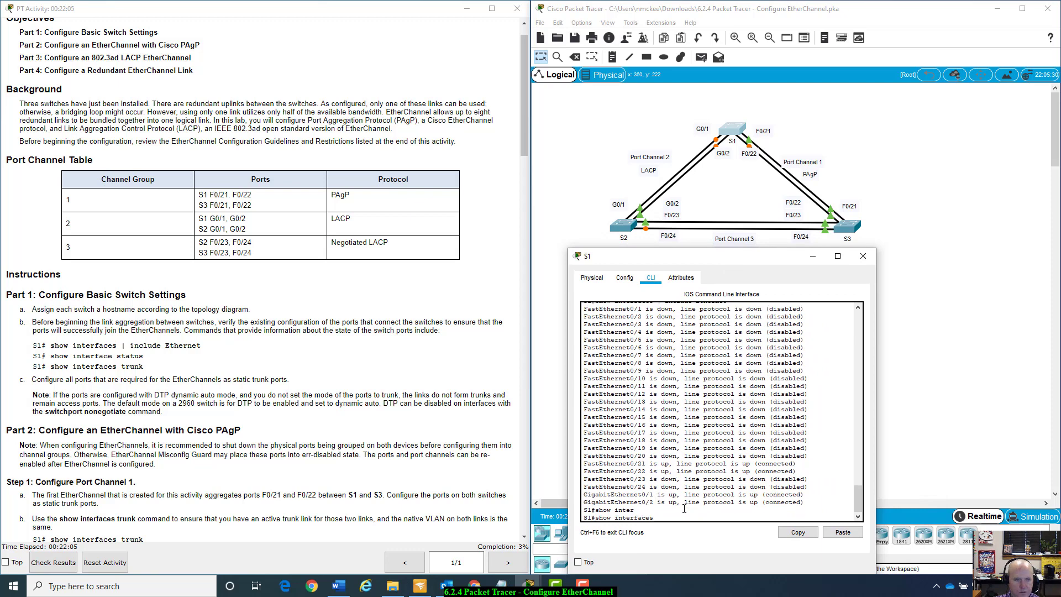
pyautogui.write('status')
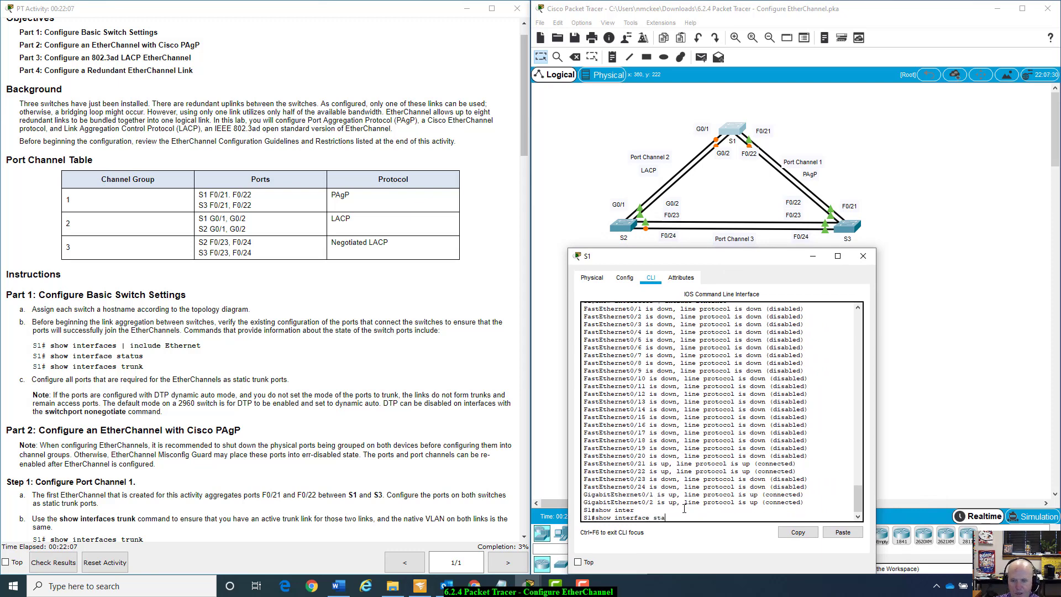
pyautogui.press('Return')
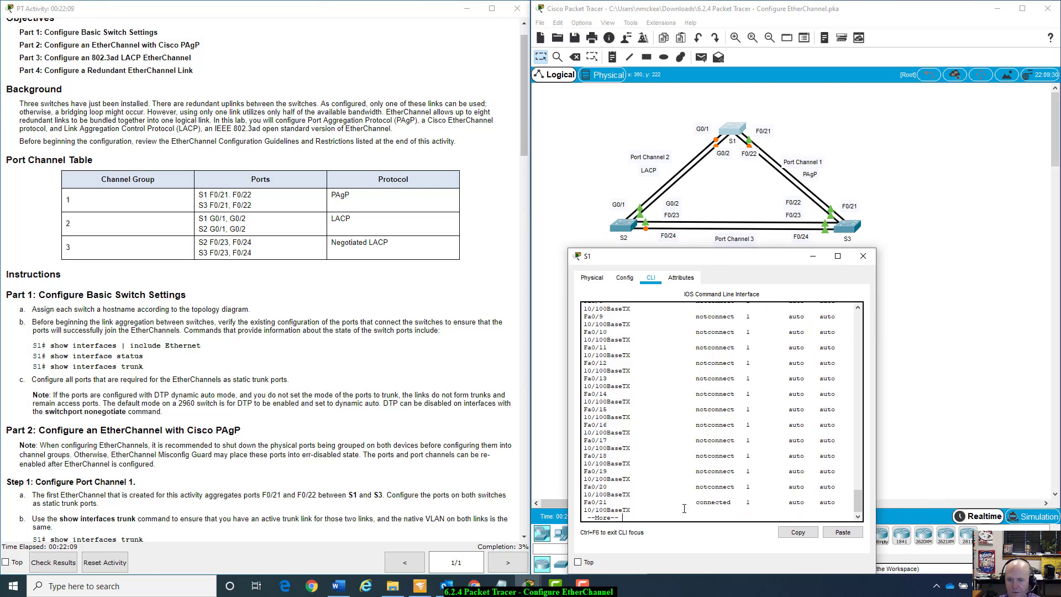
pyautogui.scroll(10, 684, 508)
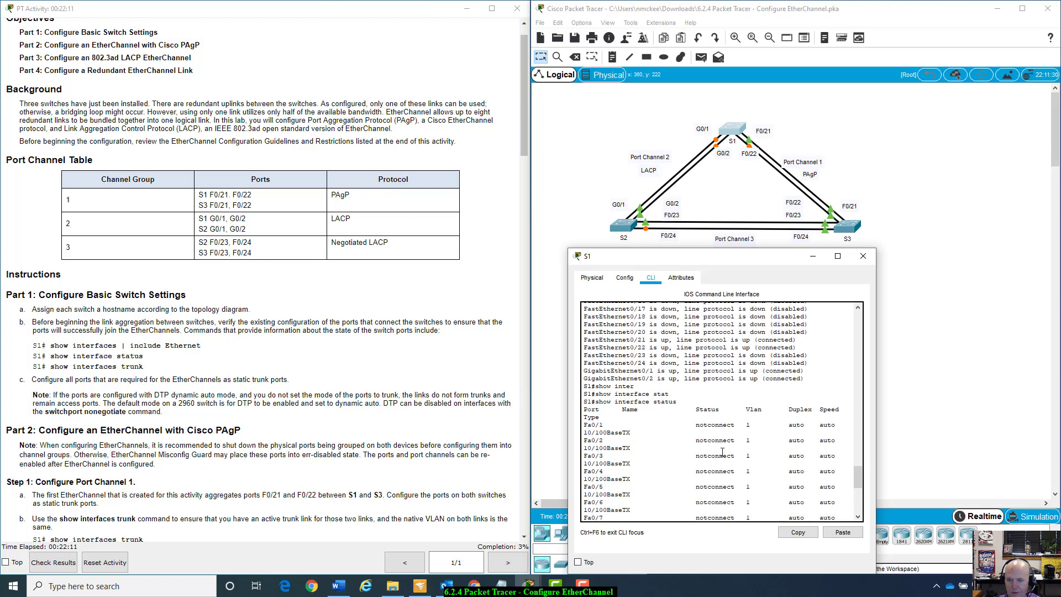
pyautogui.press('space')
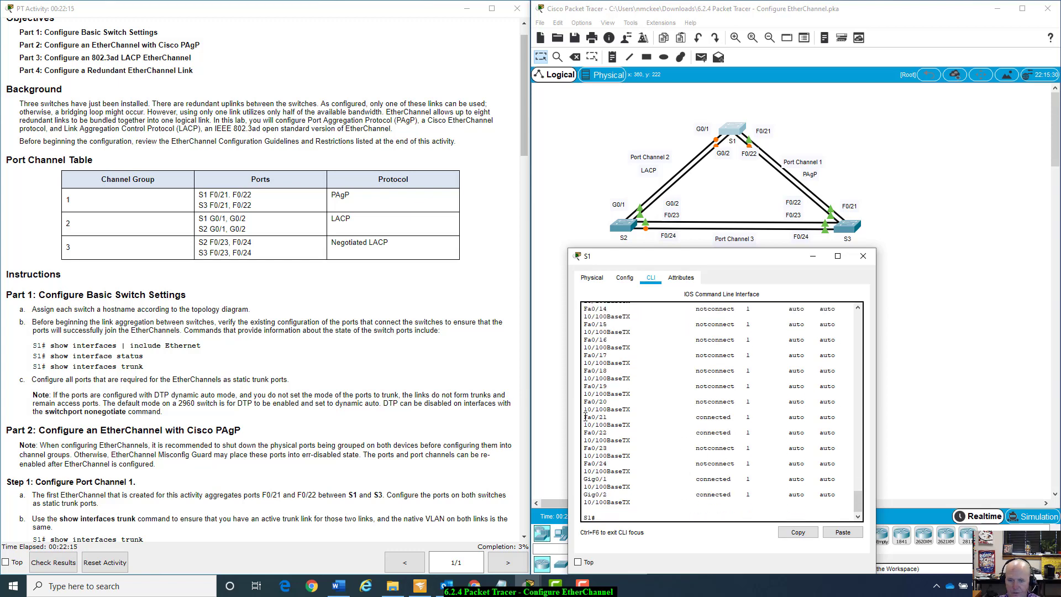
pyautogui.moveTo(584, 423); pyautogui.dragTo(839, 439)
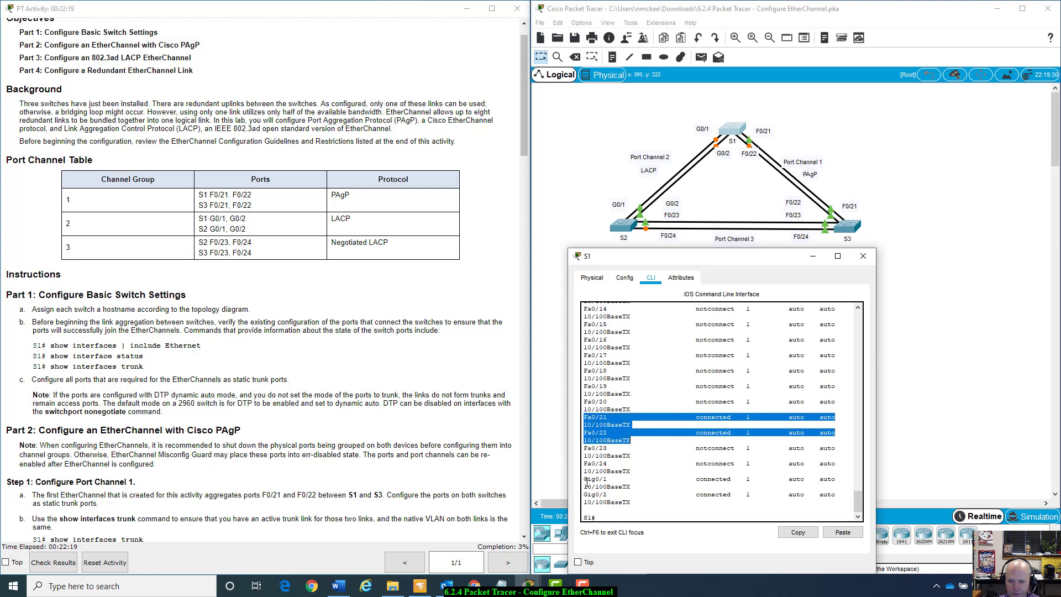
pyautogui.moveTo(585, 477); pyautogui.dragTo(841, 499)
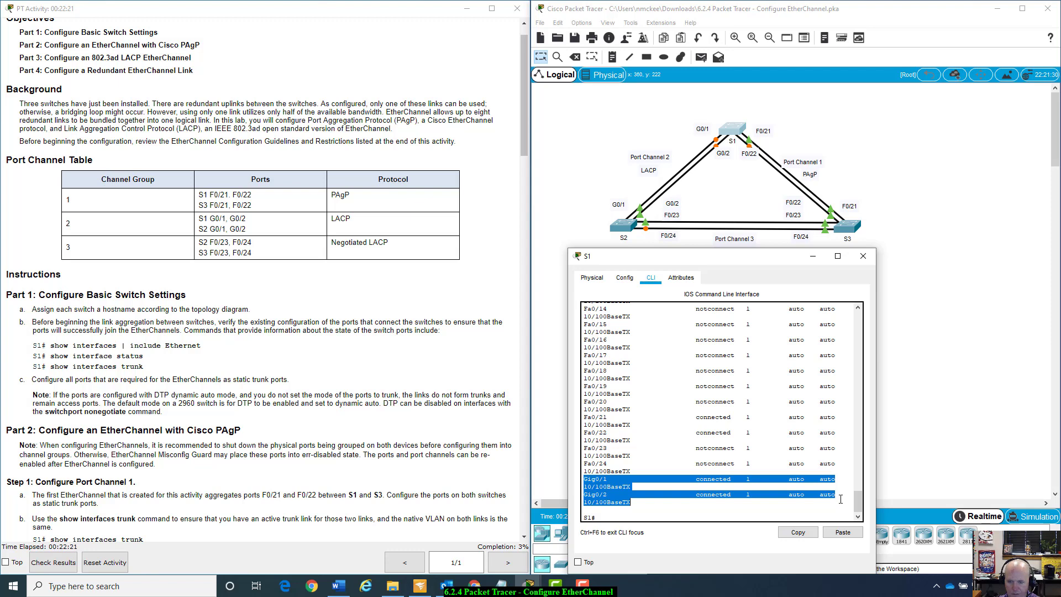
pyautogui.click(863, 256)
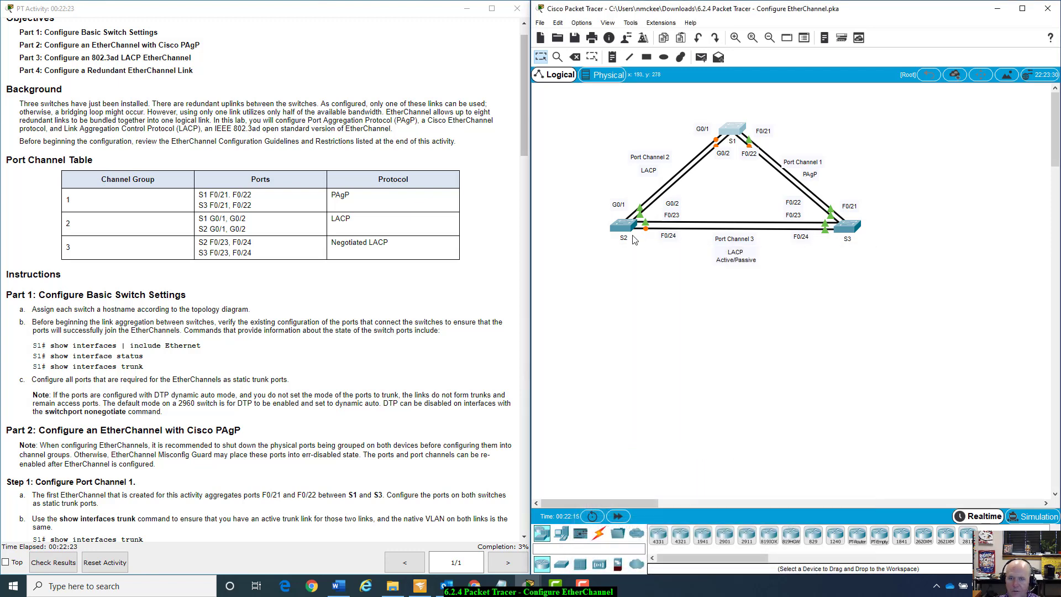
pyautogui.click(624, 231)
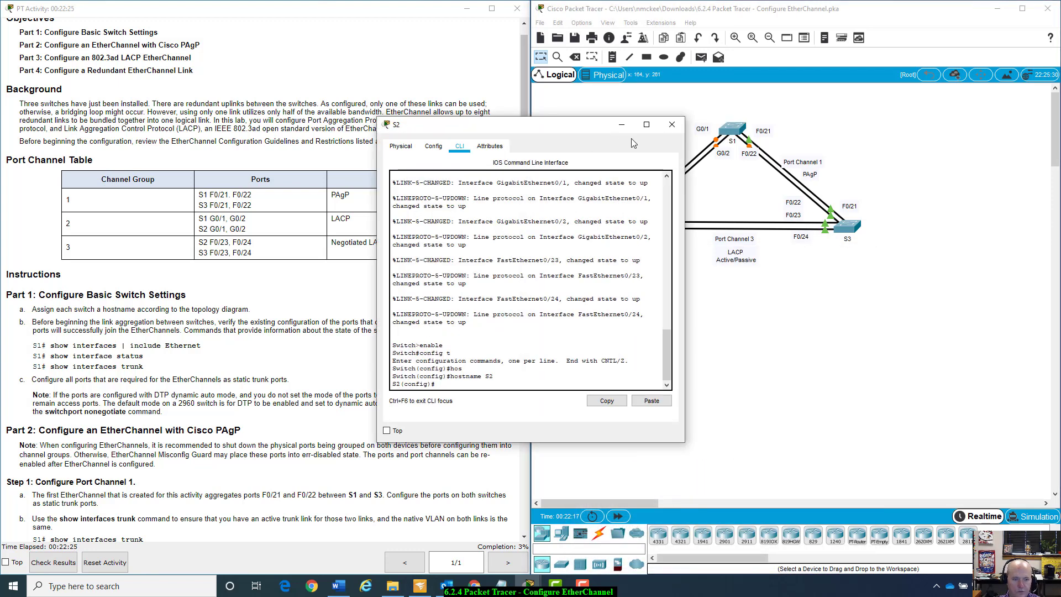
pyautogui.click(672, 125)
pyautogui.click(733, 128)
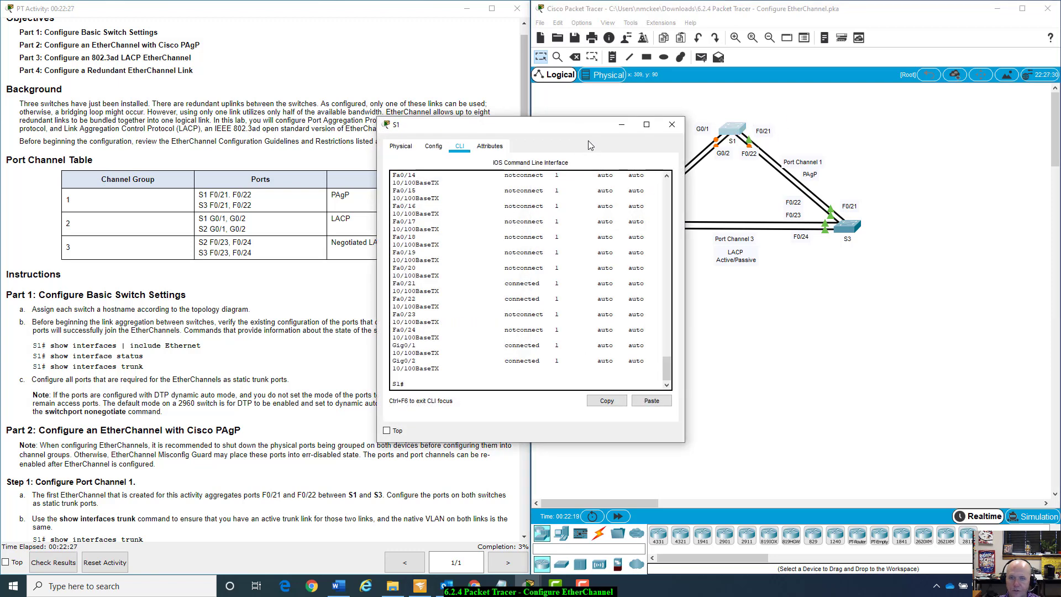
# Step: Run show interfaces trunk on S1 to check for existing trunks, and close the S1 window
pyautogui.moveTo(579, 131); pyautogui.dragTo(758, 222)
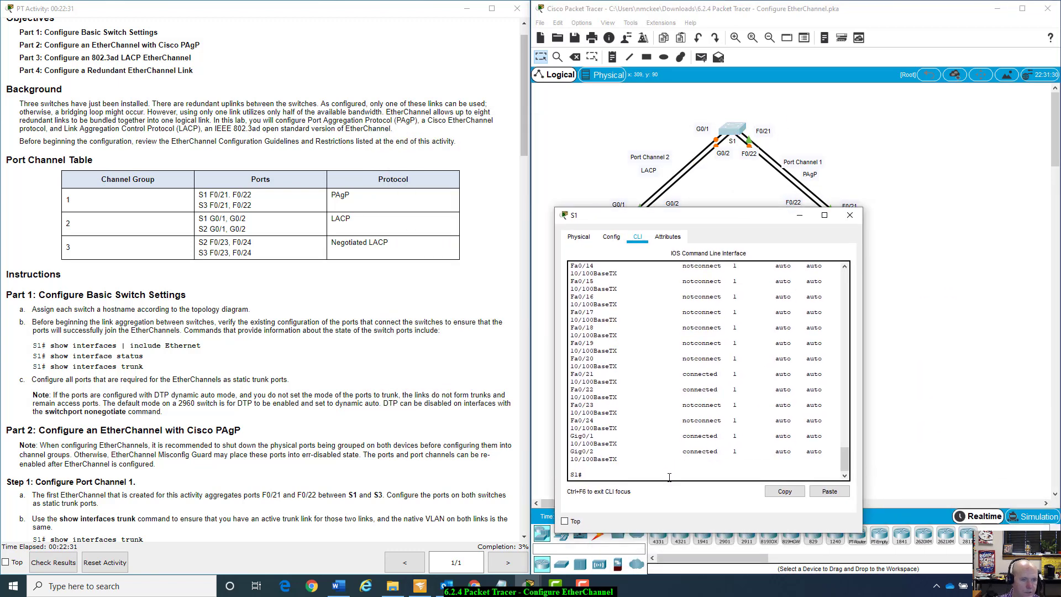
pyautogui.write('show inter')
pyautogui.press('Tab')
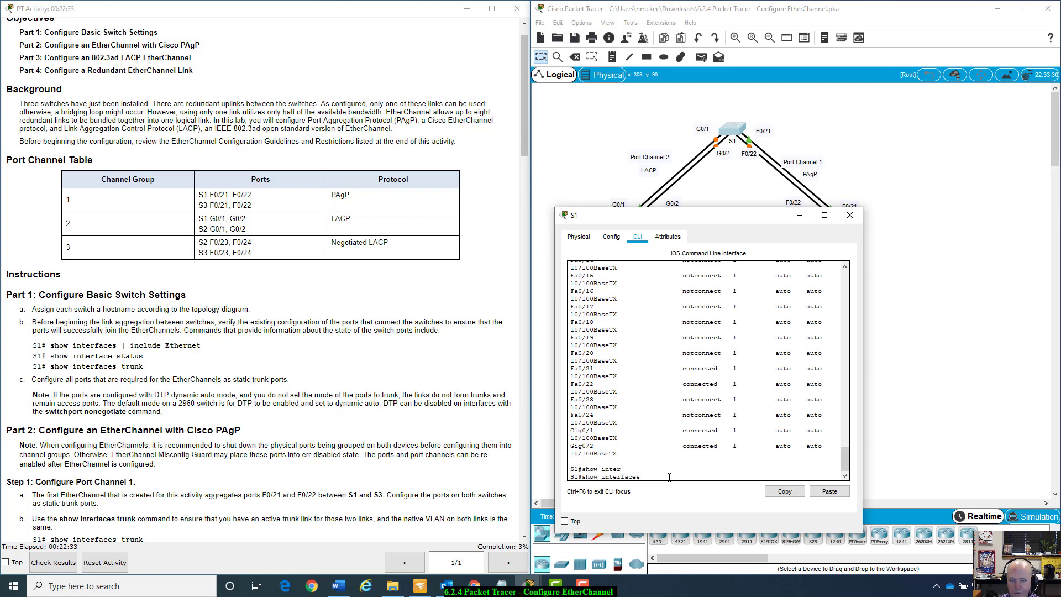
pyautogui.write('trun')
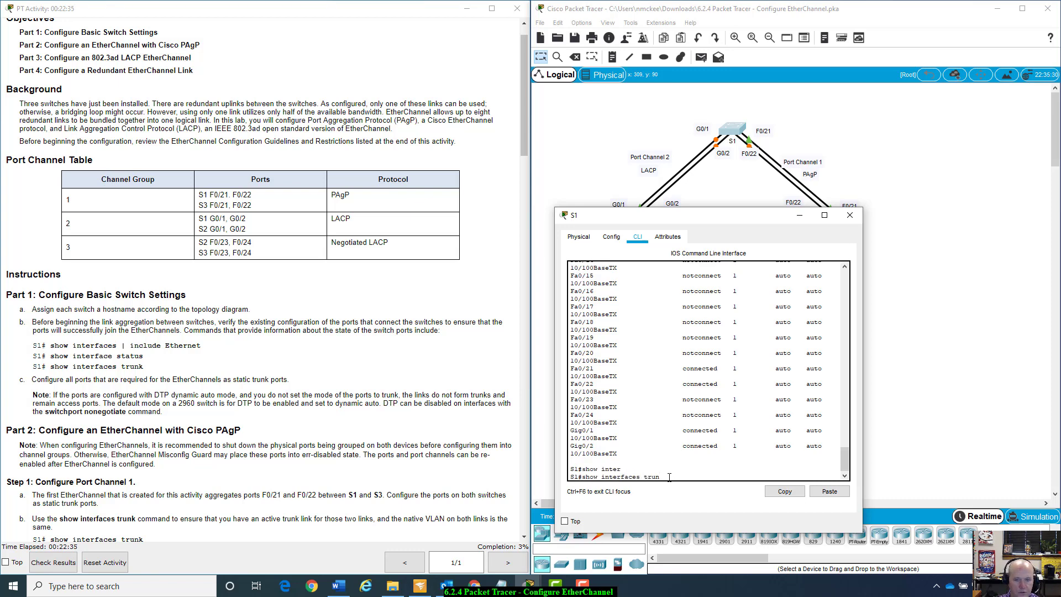
pyautogui.write('k')
pyautogui.press('Return')
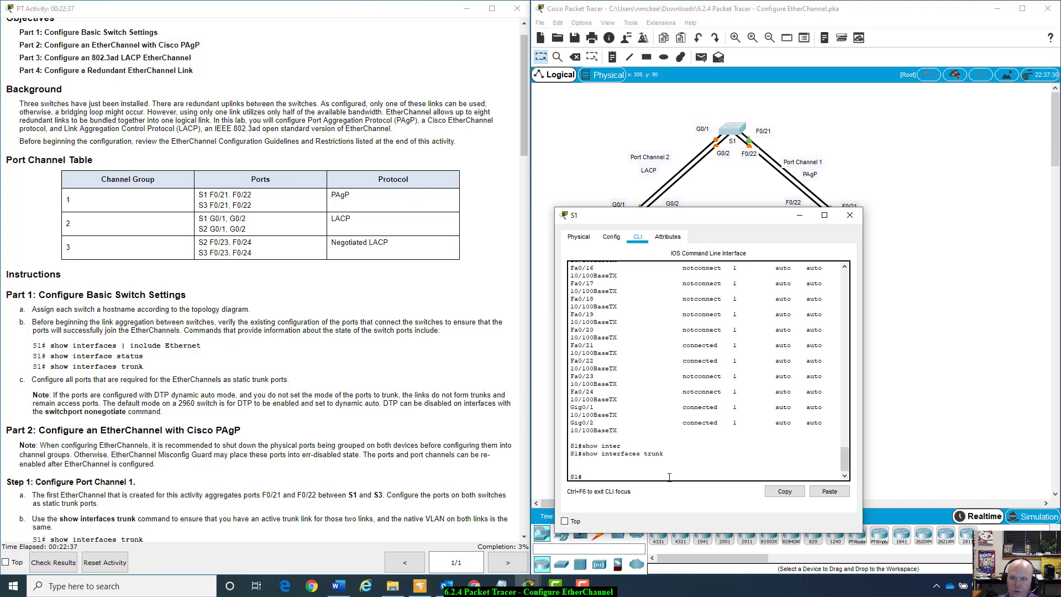
pyautogui.click(850, 215)
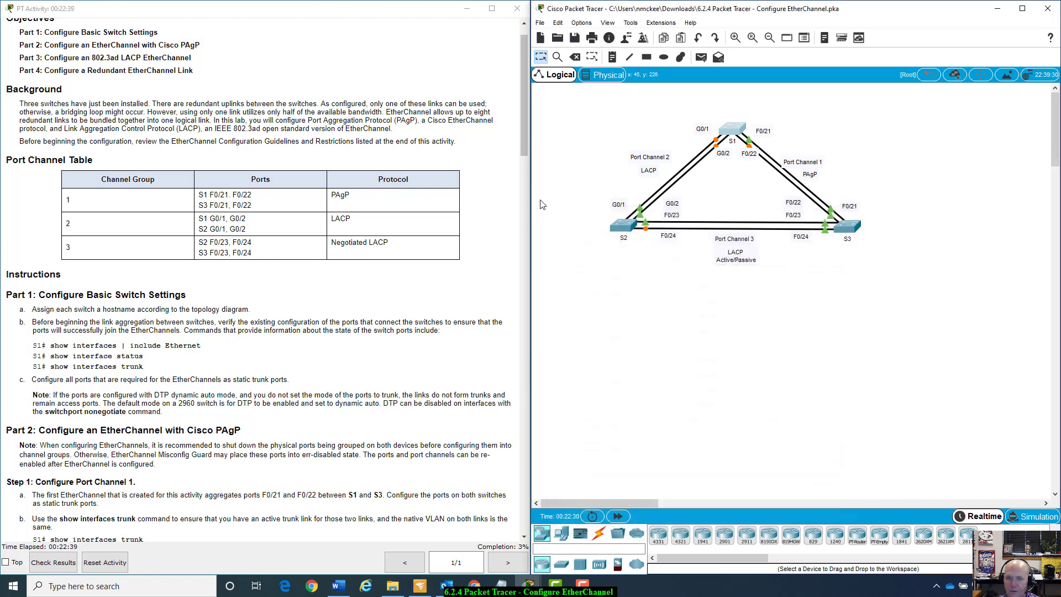
# Step: Open the command line of S2 and exit global configuration mode to return to privileged EXEC mode
pyautogui.click(633, 226)
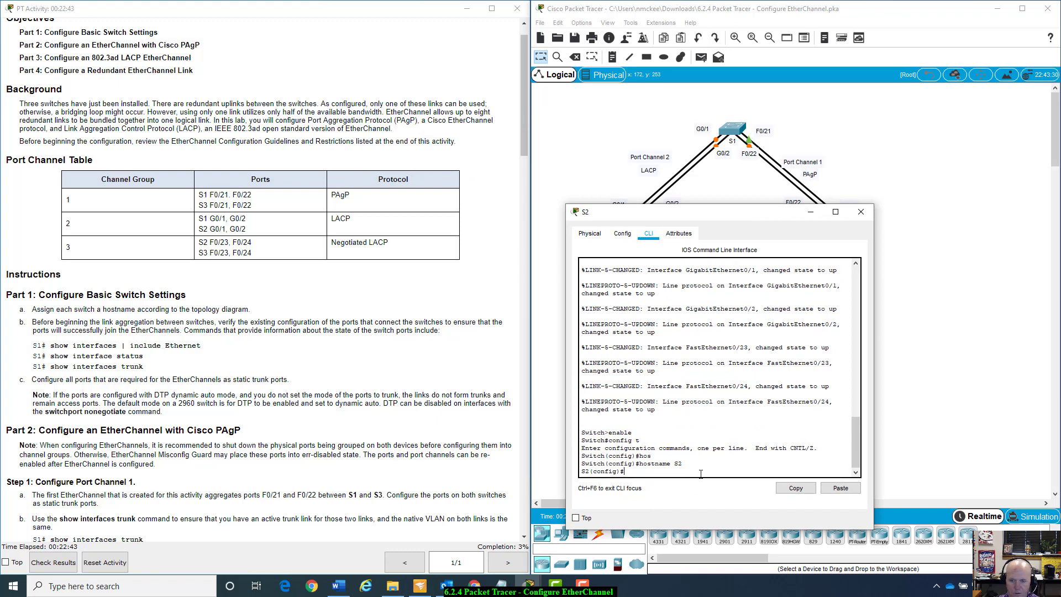
pyautogui.write('exit')
pyautogui.press('Return')
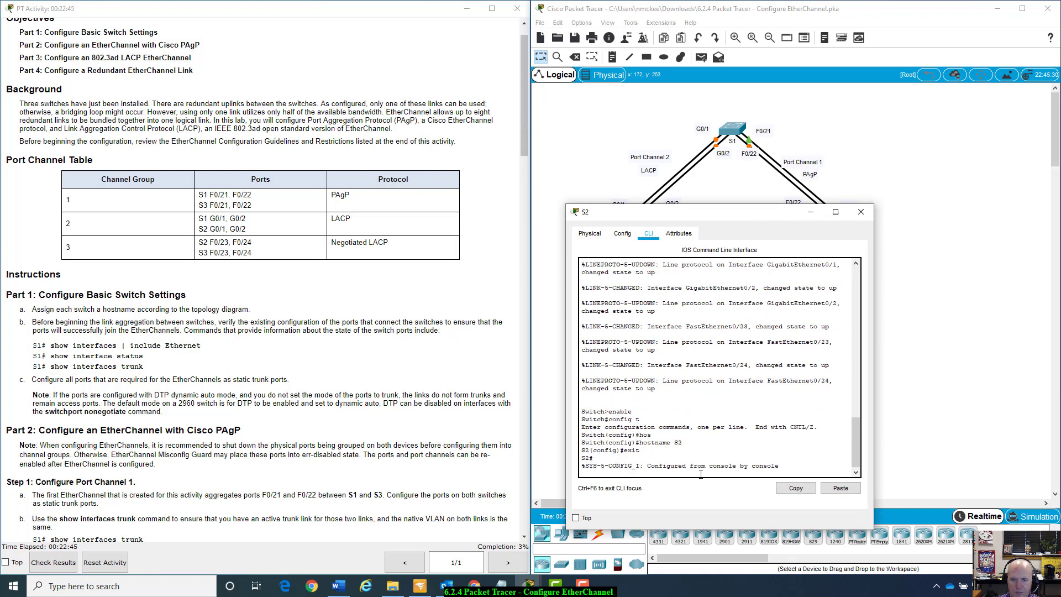
# Step: Run show interfaces | include Ethernet on S2, display the full output, and compare the port states with S2's links in the topology
pyautogui.write('show')
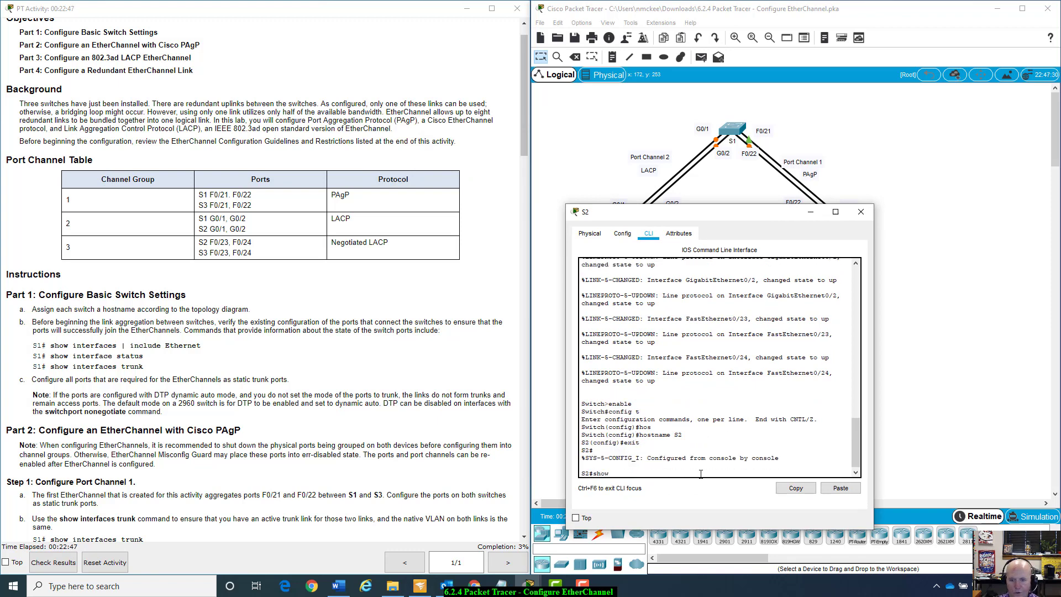
pyautogui.write(' inter')
pyautogui.press('Tab')
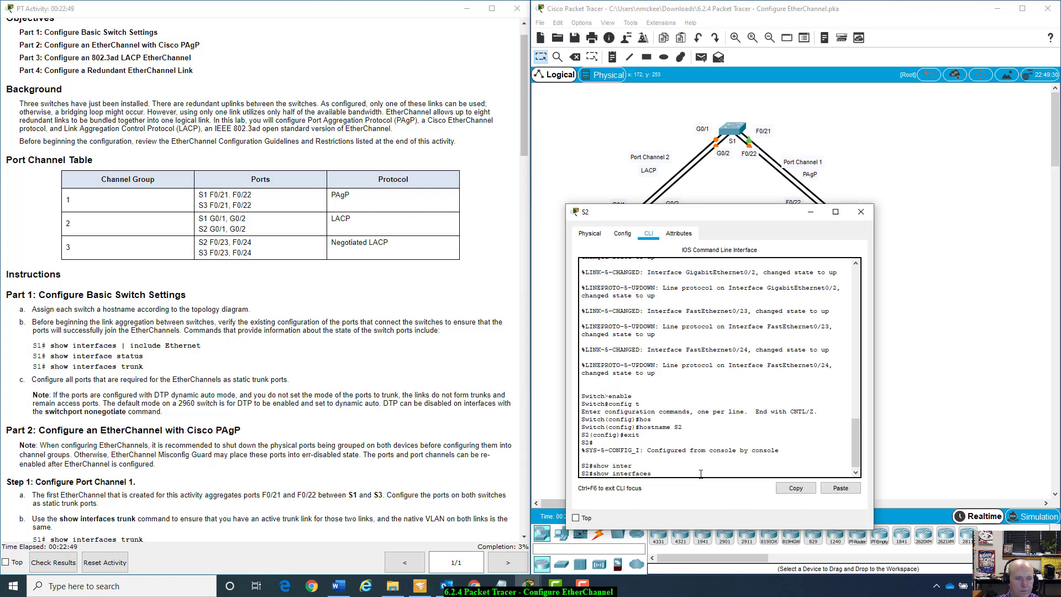
pyautogui.write('| inclu')
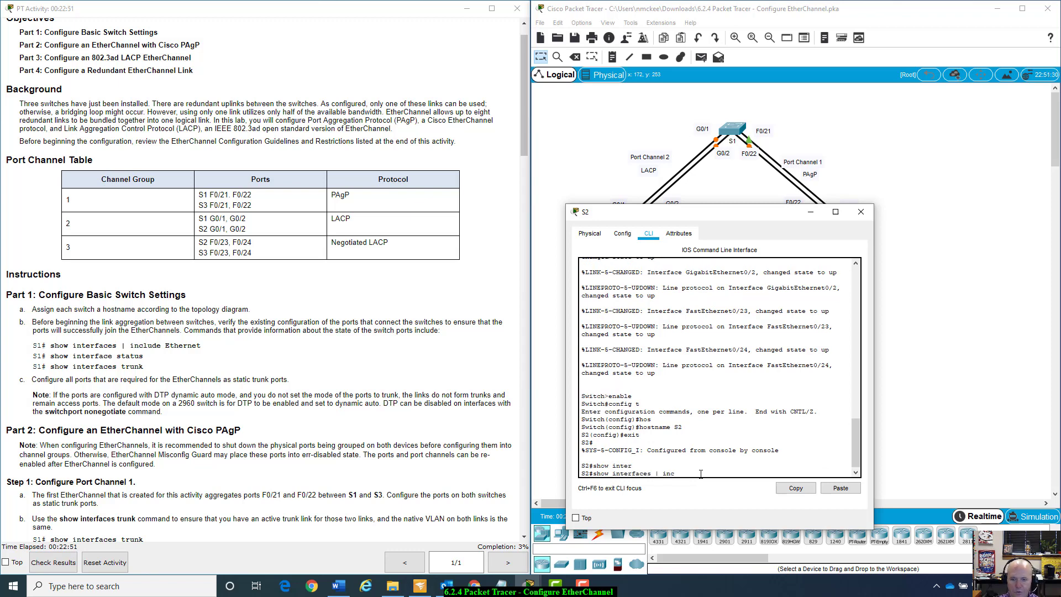
pyautogui.press('Tab')
pyautogui.write('Ethe')
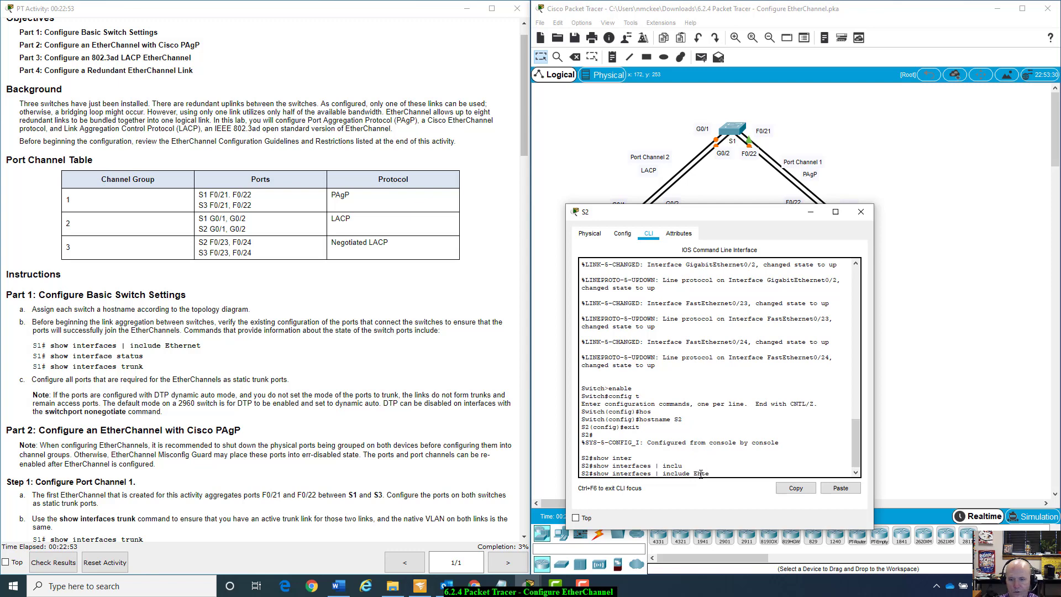
pyautogui.press('BackSpace')
pyautogui.press('BackSpace')
pyautogui.press('BackSpace')
pyautogui.press('BackSpace')
pyautogui.write('hernet')
pyautogui.press('Return')
pyautogui.press('space')
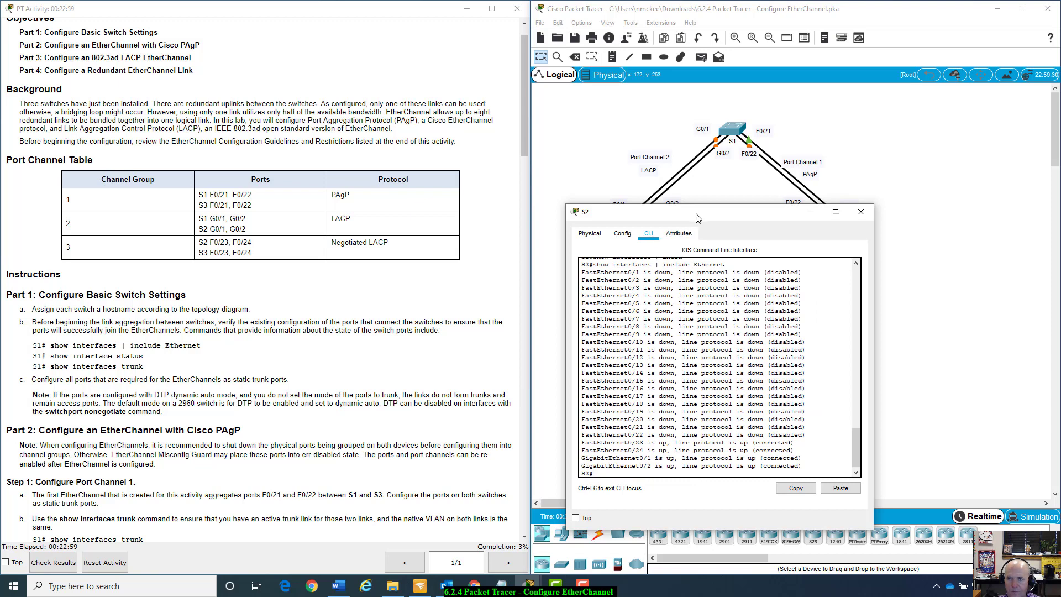
pyautogui.moveTo(699, 215); pyautogui.dragTo(701, 271)
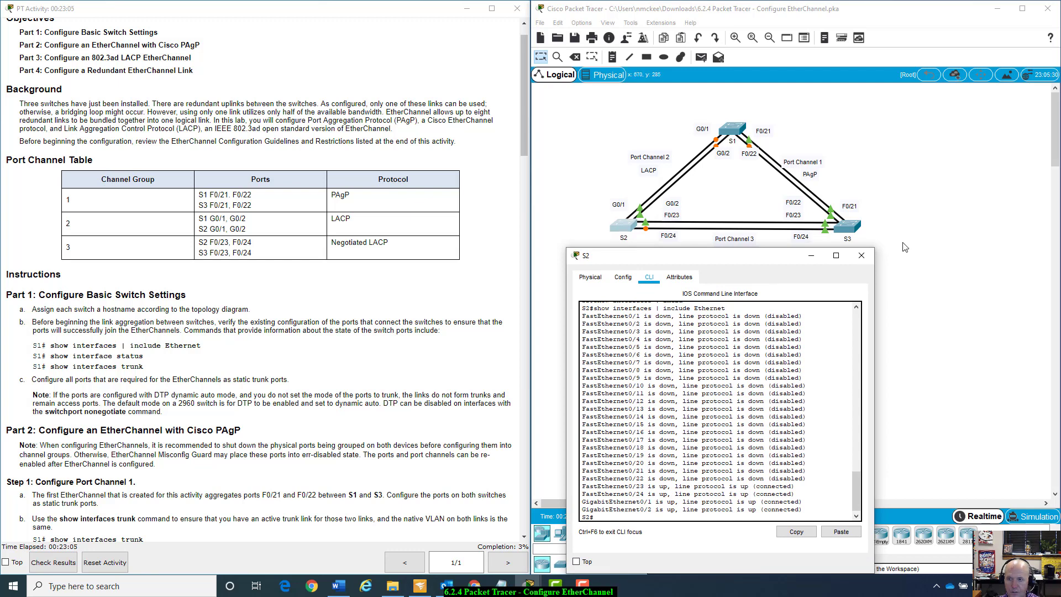
# Step: Run show interface status on S2, display the rest of the output, and check the rows for Fa0/23 and Fa0/24
pyautogui.press('Up')
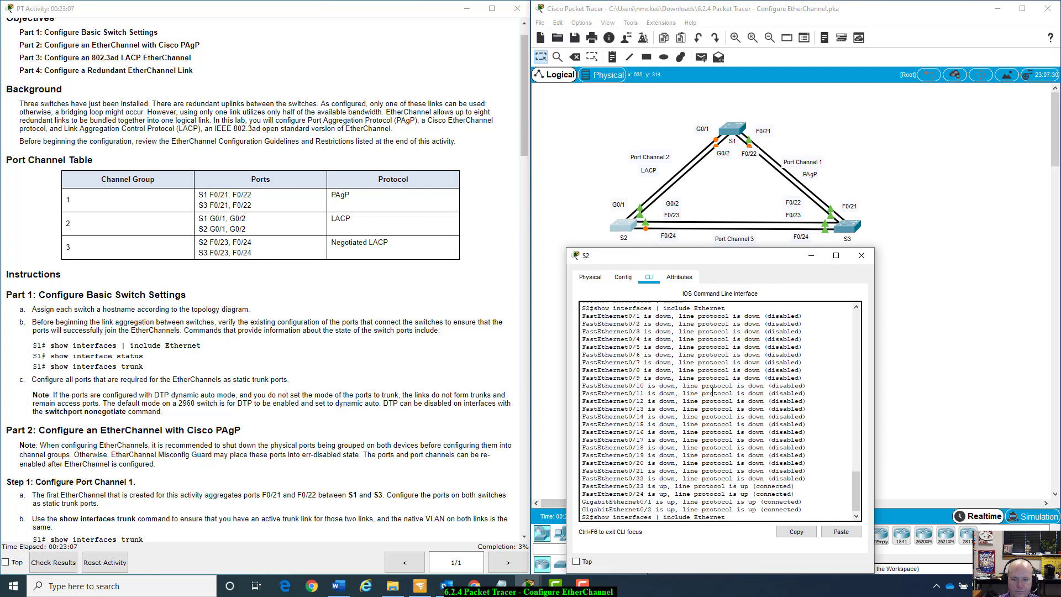
pyautogui.press('BackSpace')
pyautogui.press('BackSpace')
pyautogui.press('BackSpace')
pyautogui.press('BackSpace')
pyautogui.press('BackSpace')
pyautogui.press('BackSpace')
pyautogui.press('BackSpace')
pyautogui.press('BackSpace')
pyautogui.press('BackSpace')
pyautogui.press('BackSpace')
pyautogui.press('BackSpace')
pyautogui.press('BackSpace')
pyautogui.press('BackSpace')
pyautogui.press('BackSpace')
pyautogui.press('BackSpace')
pyautogui.press('BackSpace')
pyautogui.press('BackSpace')
pyautogui.press('BackSpace')
pyautogui.press('BackSpace')
pyautogui.write('status')
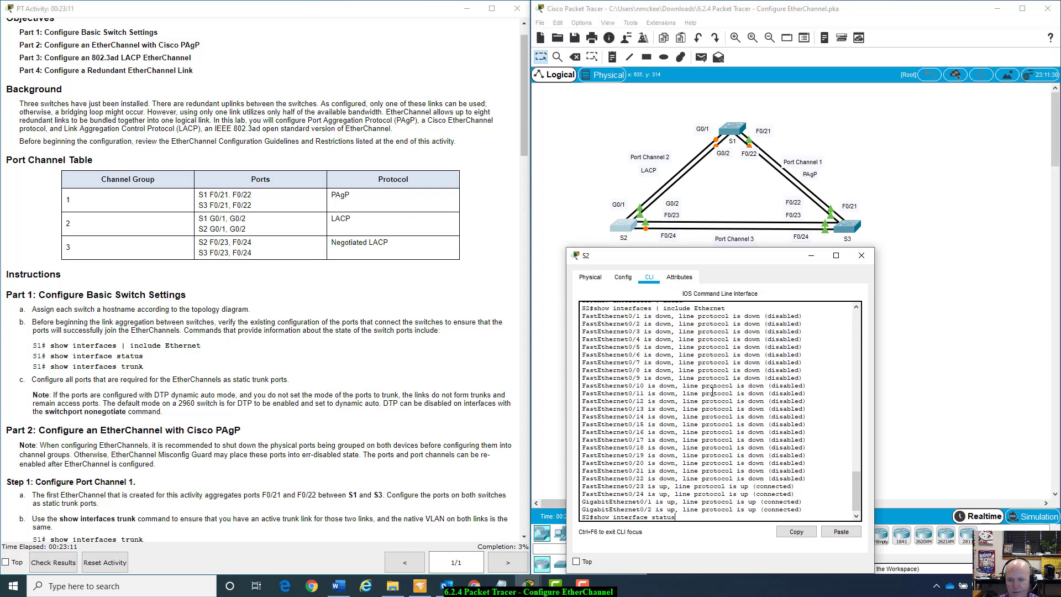
pyautogui.press('Return')
pyautogui.press('space')
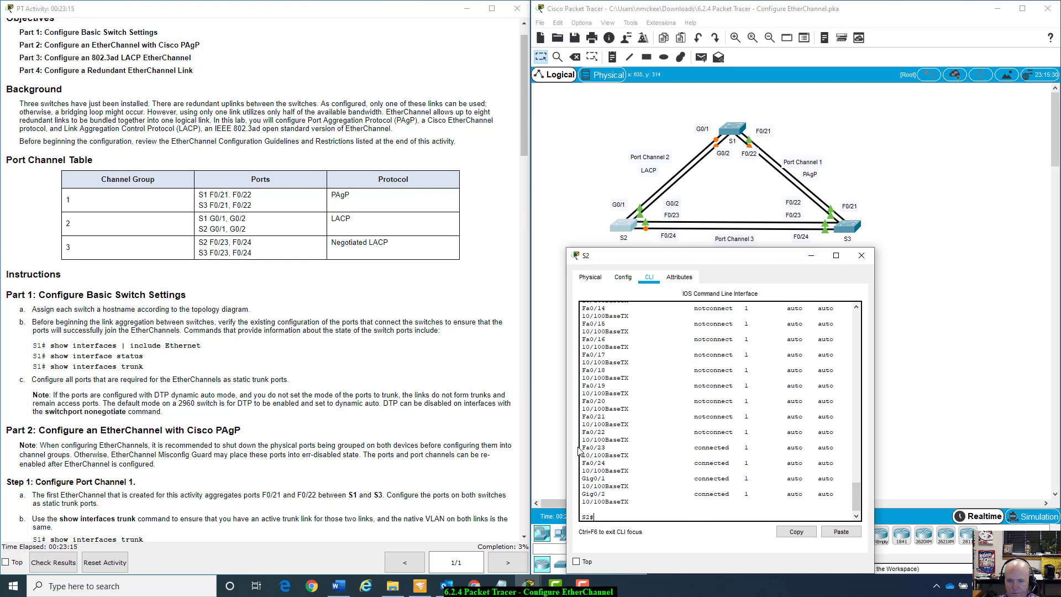
pyautogui.moveTo(586, 448); pyautogui.dragTo(637, 462)
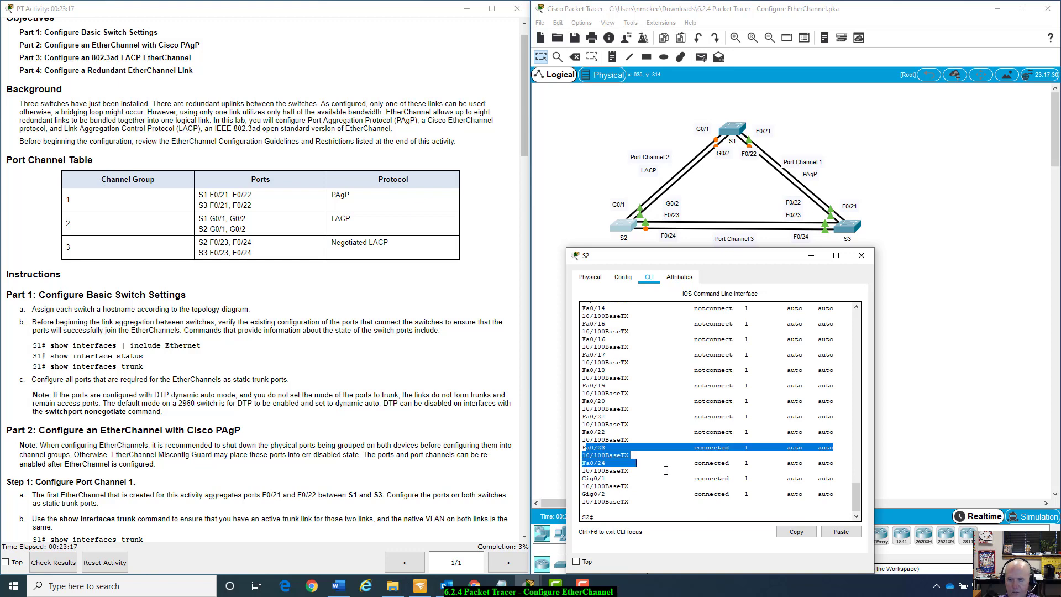
pyautogui.click(608, 519)
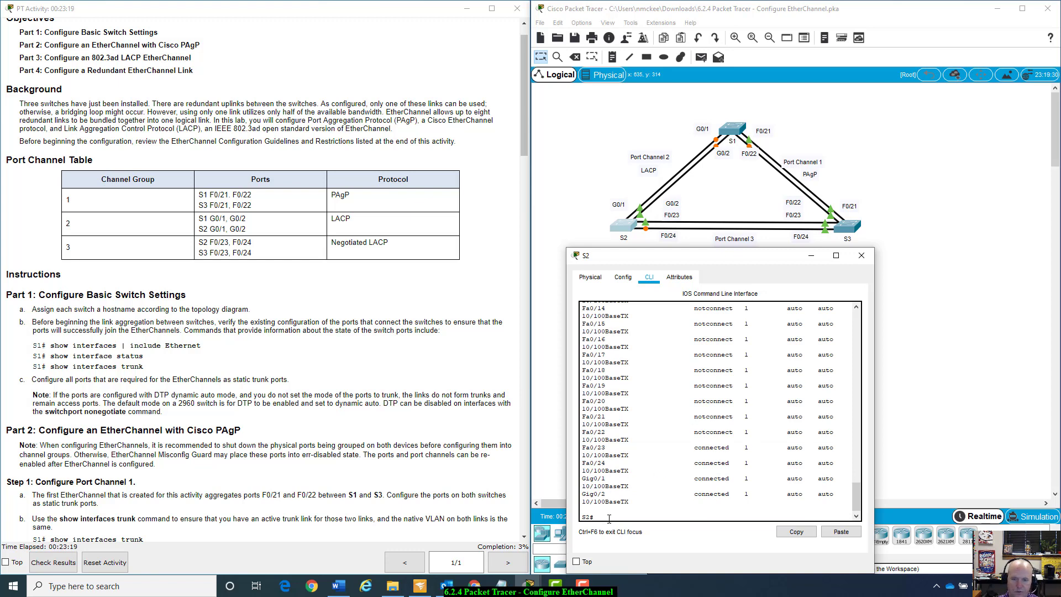
# Step: Run show interfaces trunk on S2 to check for existing trunks, and close the S2 window
pyautogui.write('show in')
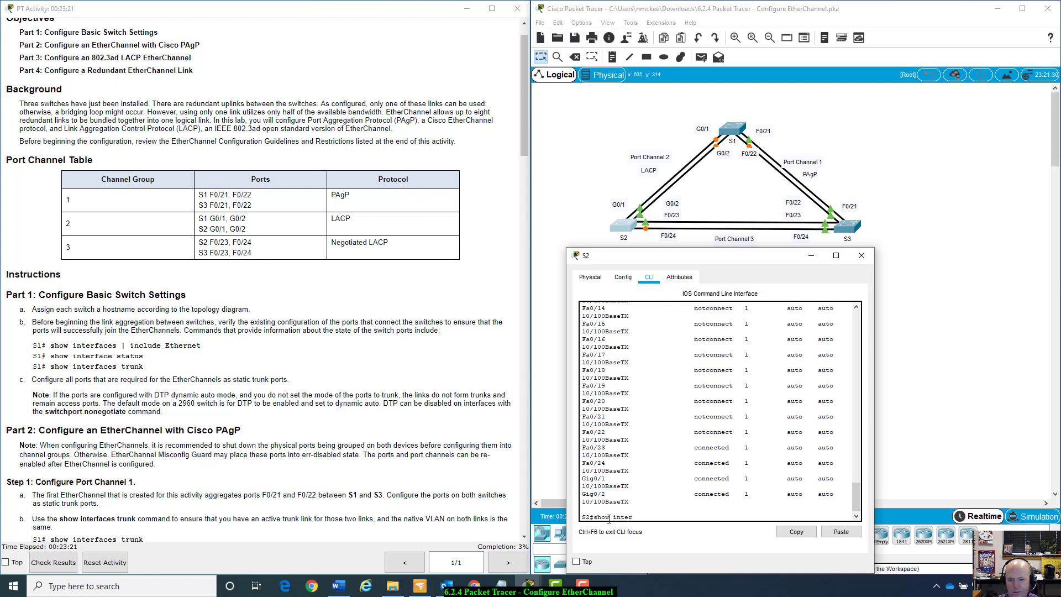
pyautogui.write('ter')
pyautogui.press('Tab')
pyautogui.write('tru')
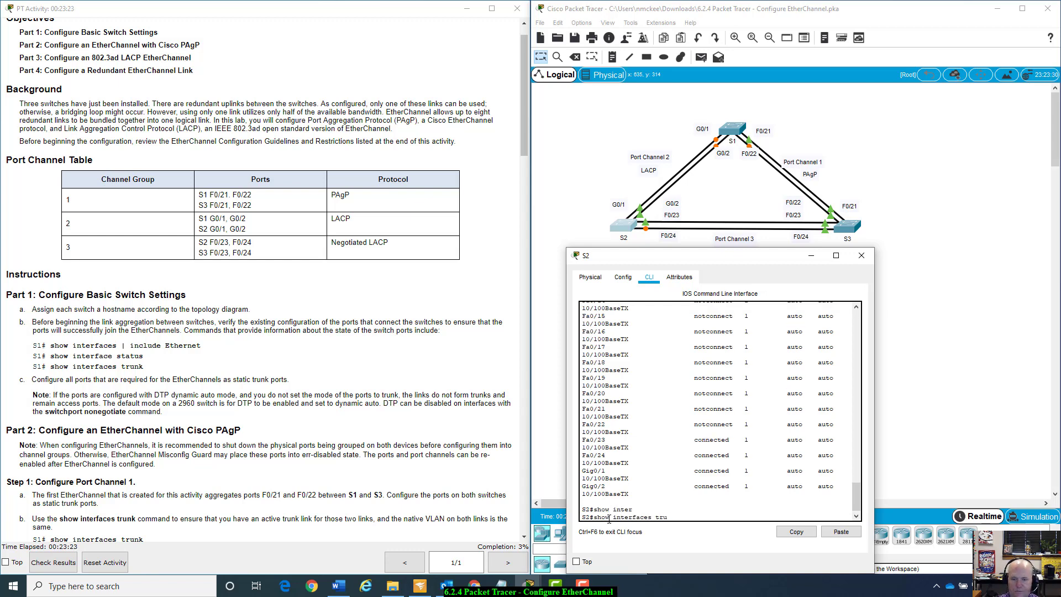
pyautogui.write('nk')
pyautogui.press('Return')
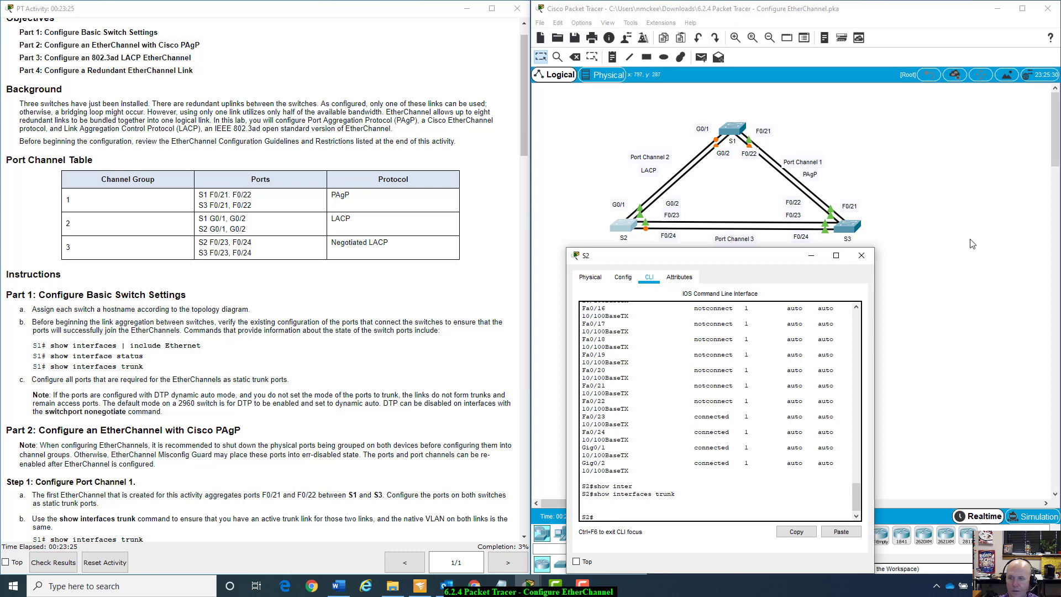
pyautogui.click(861, 255)
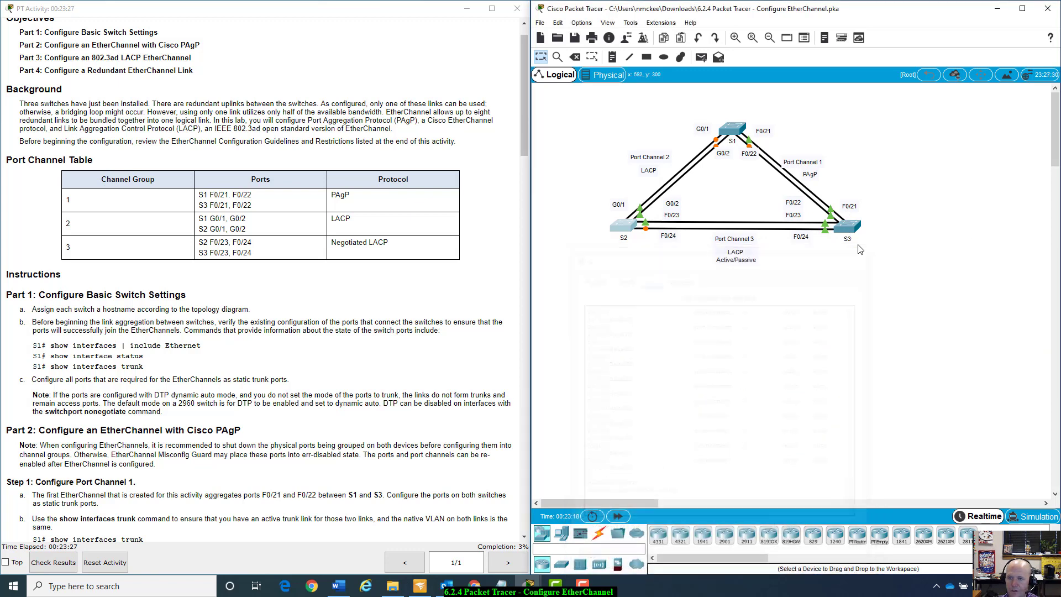
# Step: Open the command line of S3 and exit global configuration mode to return to privileged EXEC mode
pyautogui.click(847, 227)
pyautogui.moveTo(554, 127); pyautogui.dragTo(791, 200)
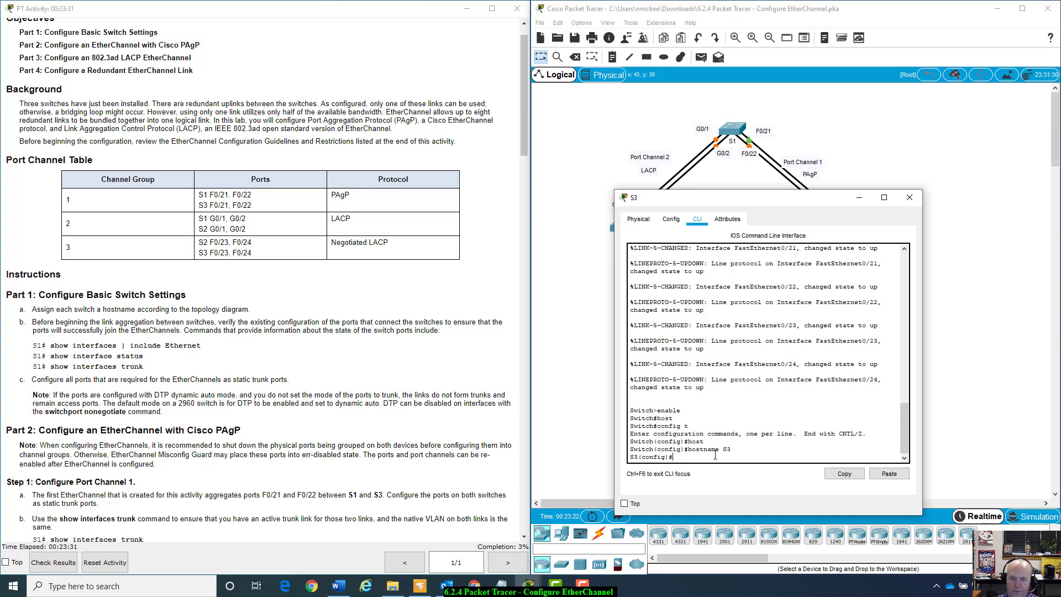
pyautogui.write('exit')
pyautogui.press('Return')
pyautogui.press('Return')
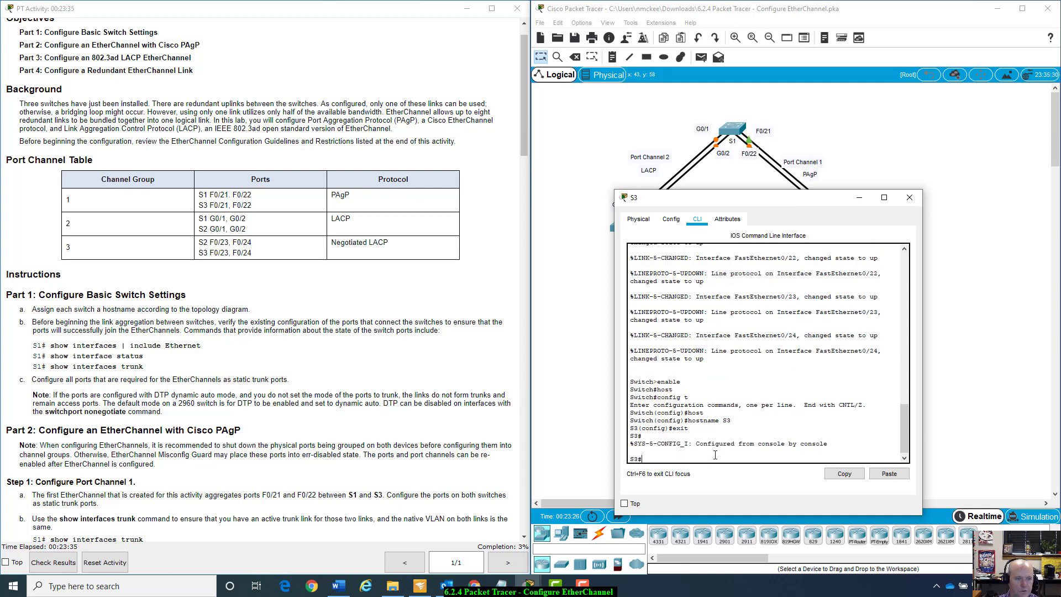
# Step: Run show interfaces | include Ethernet on S3
pyautogui.write('show inte')
pyautogui.press('Tab')
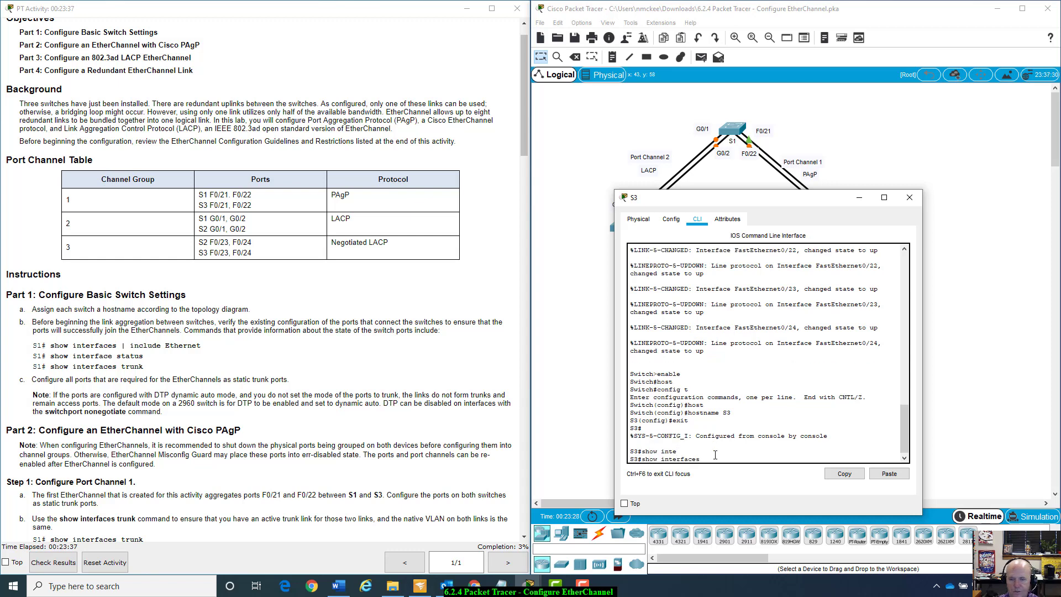
pyautogui.write('| include Ehter')
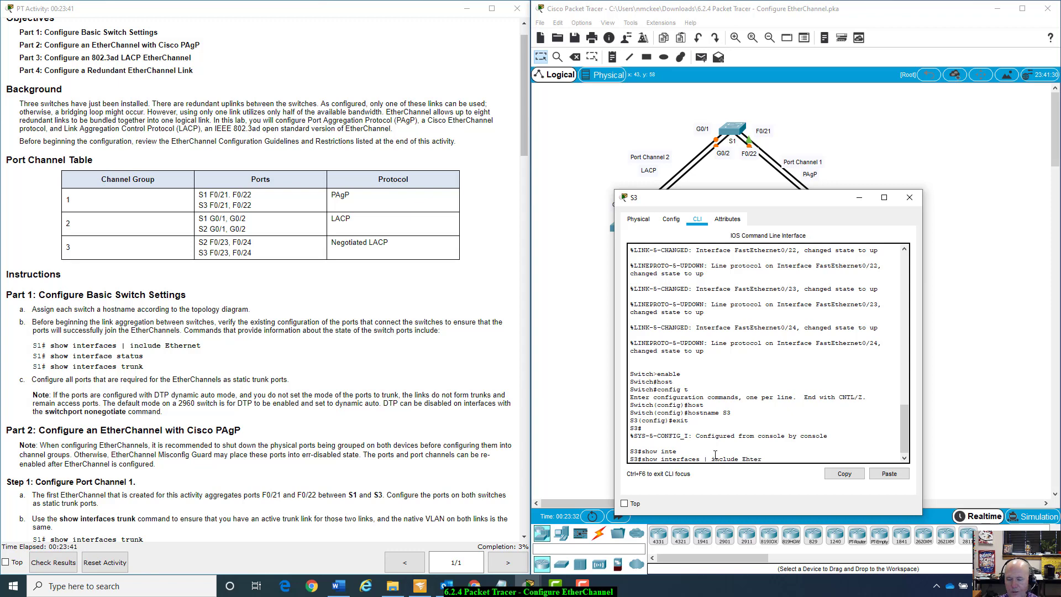
pyautogui.press('BackSpace')
pyautogui.press('BackSpace')
pyautogui.press('BackSpace')
pyautogui.press('BackSpace')
pyautogui.write('thernet')
pyautogui.press('Return')
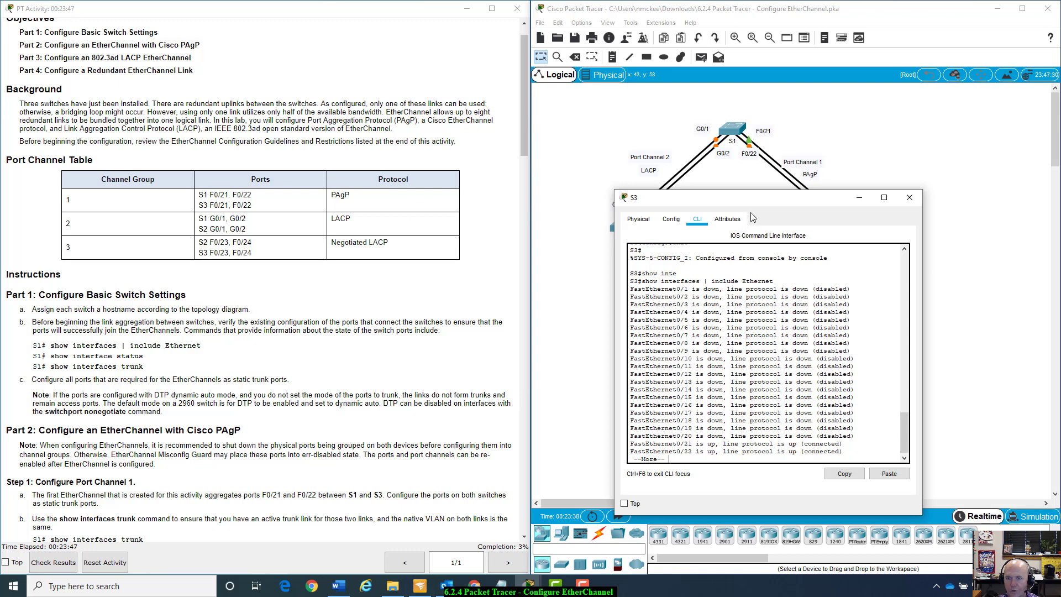
# Step: Display the rest of the interface list and compare S3's port states, including GigabitEthernet0/1, with its links in the topology
pyautogui.moveTo(756, 203); pyautogui.dragTo(795, 277)
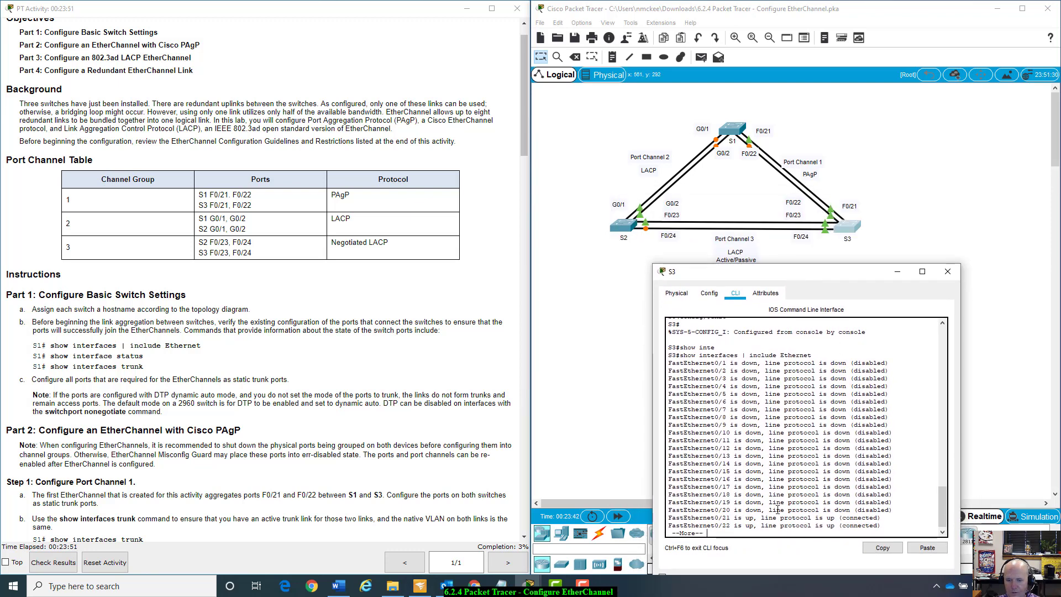
pyautogui.press('space')
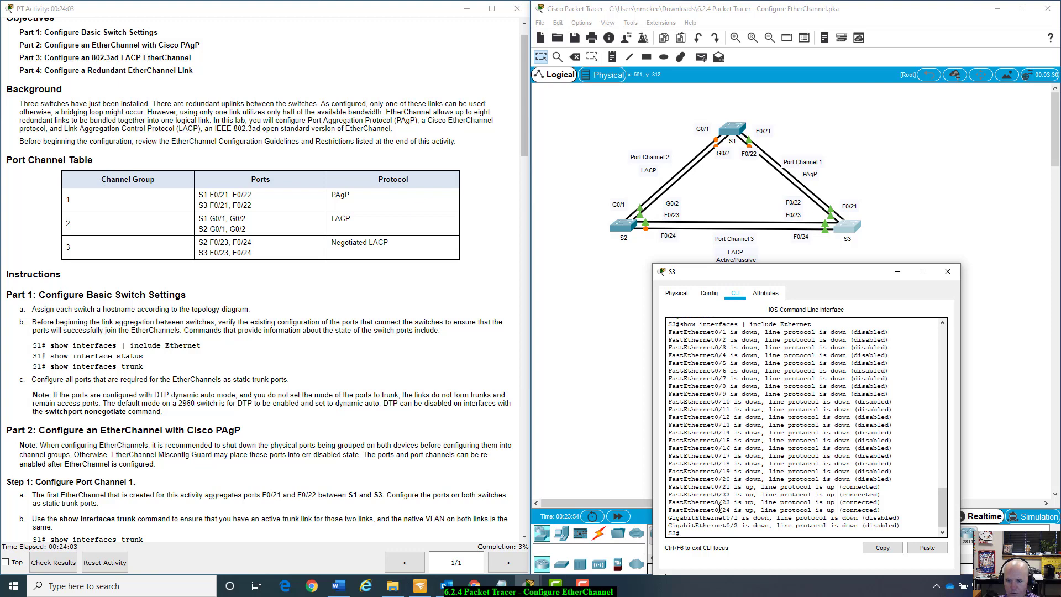
pyautogui.moveTo(698, 520); pyautogui.dragTo(902, 518)
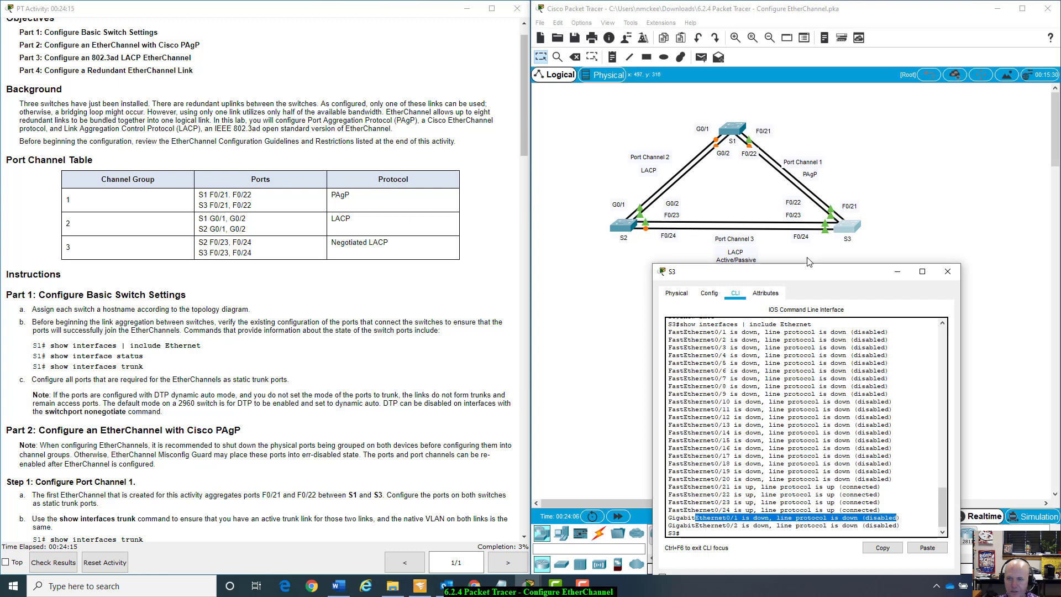
pyautogui.moveTo(808, 277); pyautogui.dragTo(824, 237)
# Step: Run show interface status on S3 and display the output through to the last port
pyautogui.click(831, 491)
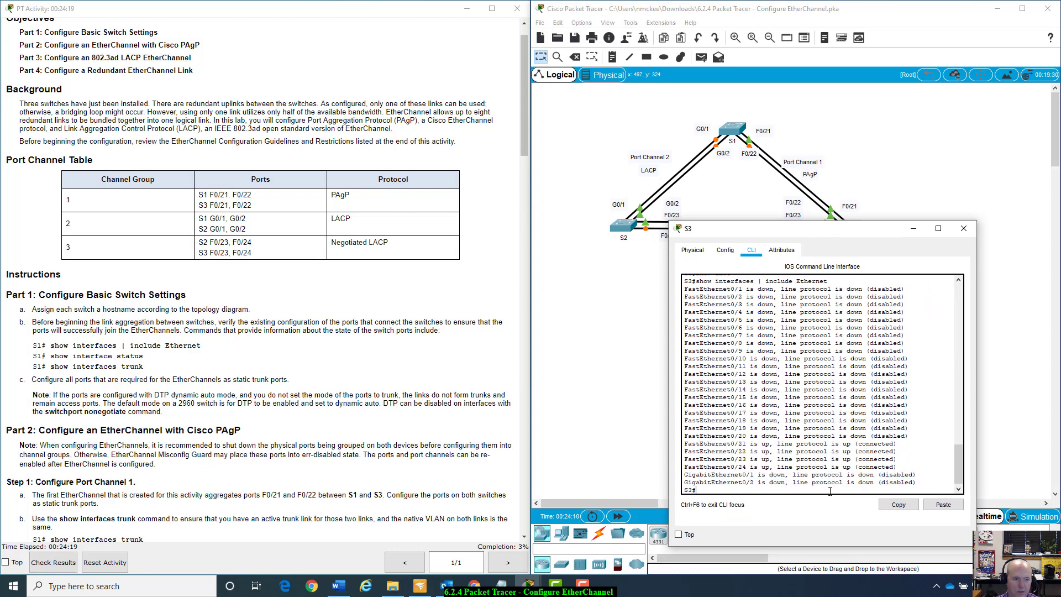
pyautogui.press('Up')
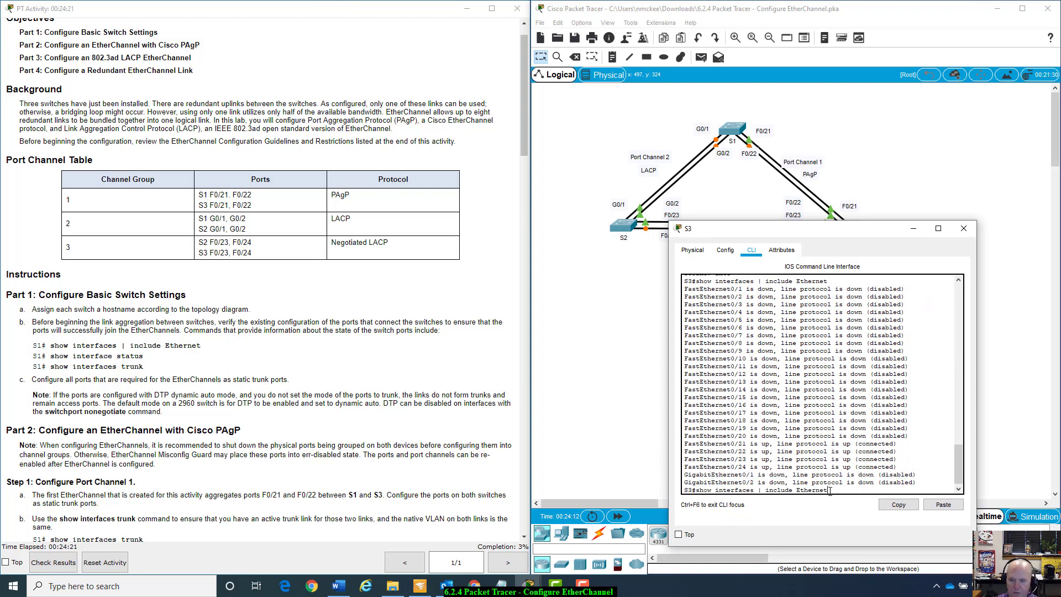
pyautogui.press('BackSpace')
pyautogui.press('BackSpace')
pyautogui.press('BackSpace')
pyautogui.press('BackSpace')
pyautogui.press('BackSpace')
pyautogui.press('BackSpace')
pyautogui.press('BackSpace')
pyautogui.press('BackSpace')
pyautogui.press('BackSpace')
pyautogui.press('BackSpace')
pyautogui.press('BackSpace')
pyautogui.press('BackSpace')
pyautogui.press('BackSpace')
pyautogui.press('BackSpace')
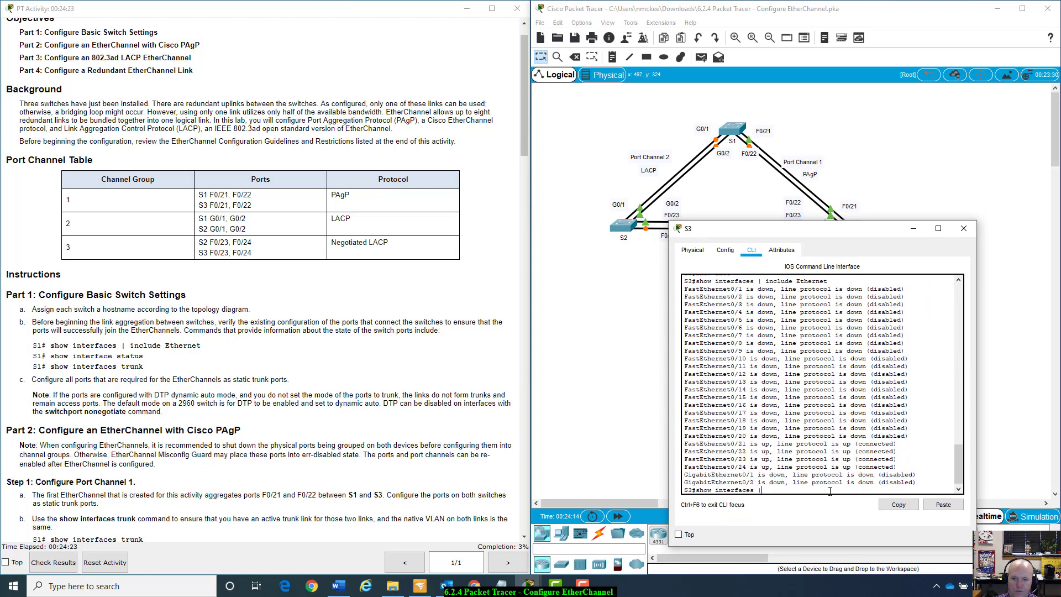
pyautogui.press('BackSpace')
pyautogui.press('BackSpace')
pyautogui.press('BackSpace')
pyautogui.press('BackSpace')
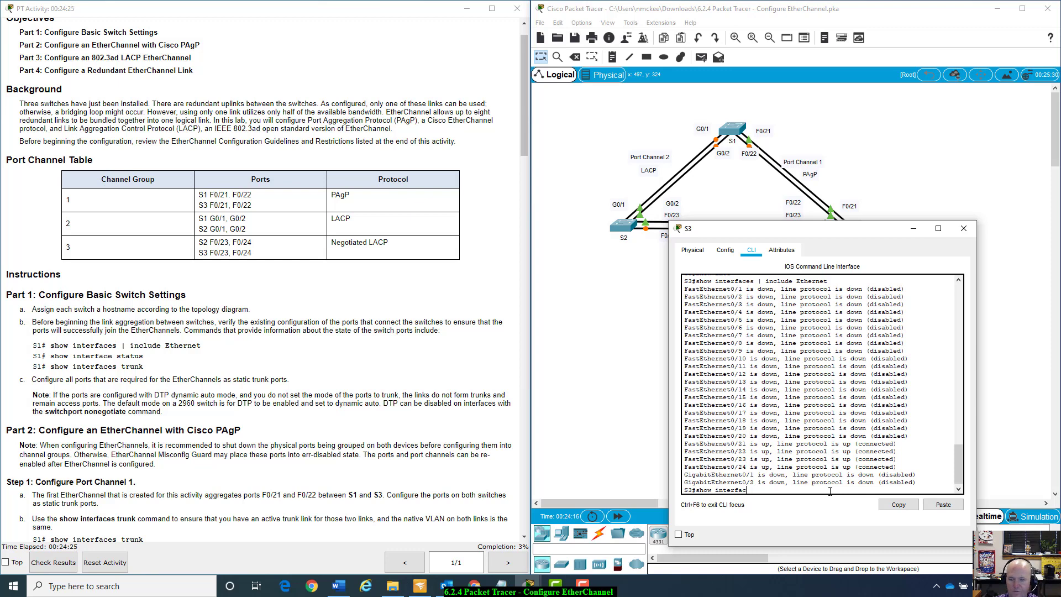
pyautogui.write('e sa')
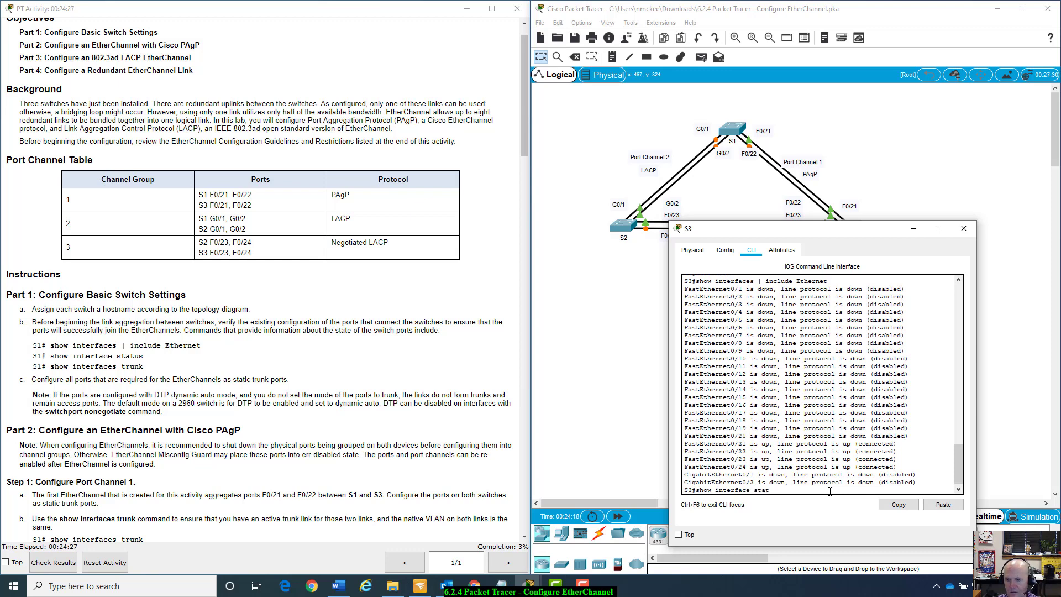
pyautogui.write('atus')
pyautogui.press('Return')
pyautogui.press('space')
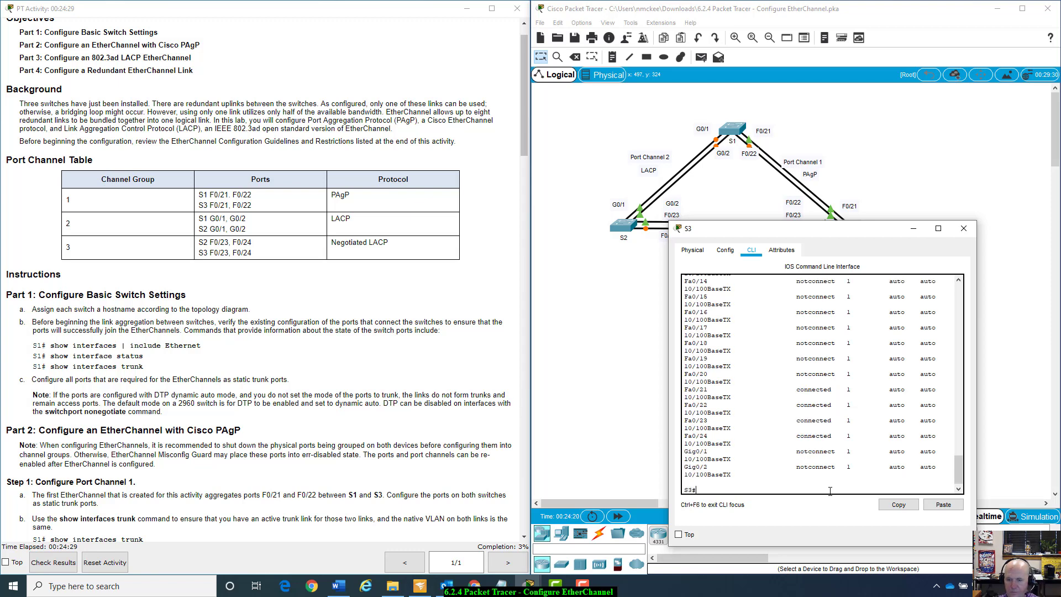
# Step: Try to filter the port list on S3 with show interface status | active
pyautogui.press('Up')
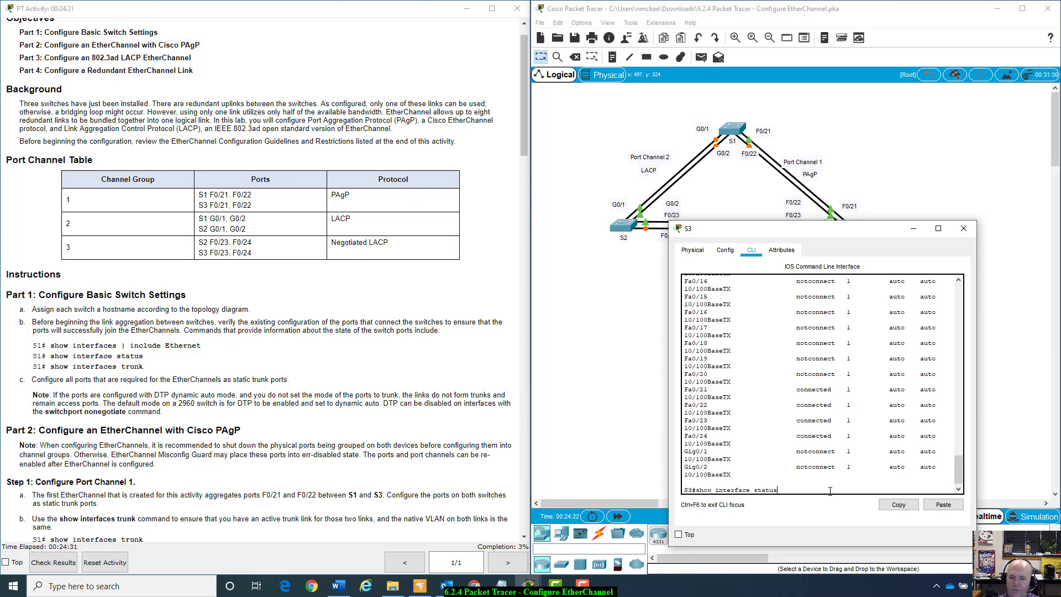
pyautogui.press('BackSpace')
pyautogui.press('BackSpace')
pyautogui.write('ys')
pyautogui.press('BackSpace')
pyautogui.press('BackSpace')
pyautogui.press('BackSpace')
pyautogui.write('u')
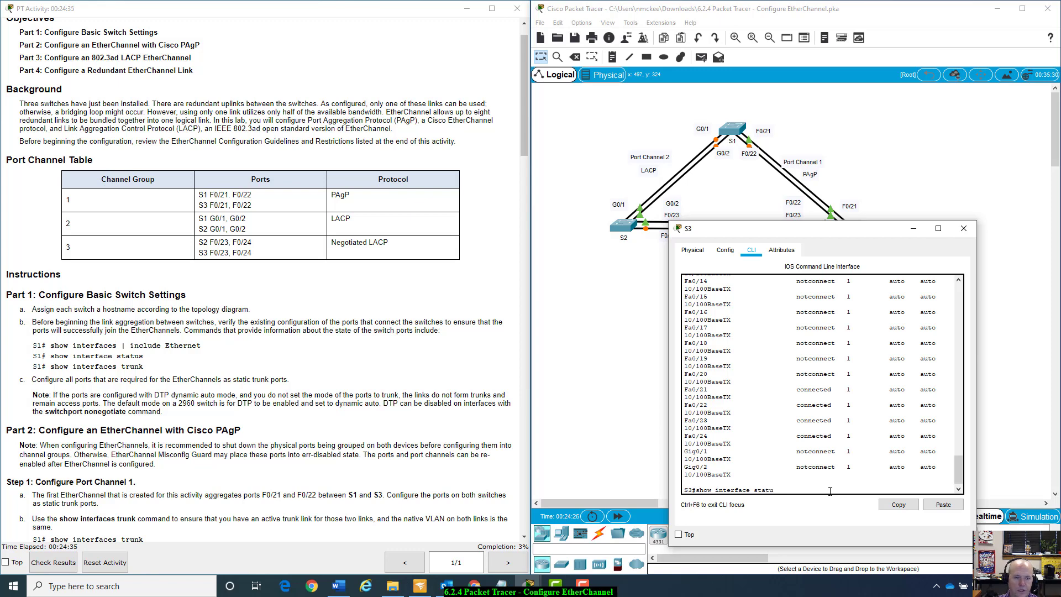
pyautogui.write('s ')
pyautogui.write('| ac')
pyautogui.press('Tab')
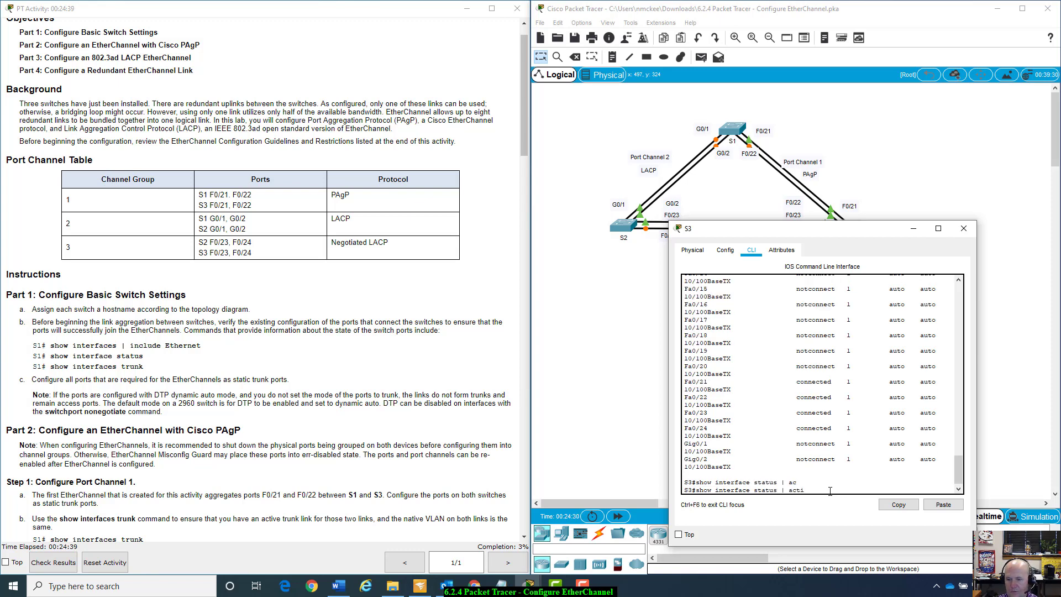
pyautogui.press('Return')
# Step: List the available options for show interface and for show interface status with the command-line help on S3
pyautogui.press('Up')
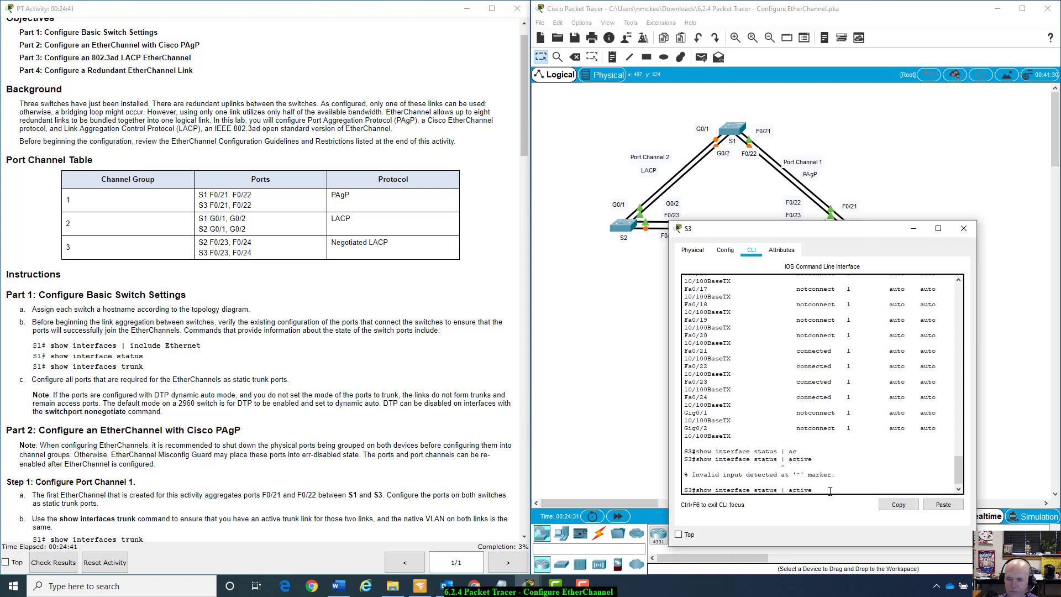
pyautogui.press('BackSpace')
pyautogui.press('BackSpace')
pyautogui.press('BackSpace')
pyautogui.press('BackSpace')
pyautogui.press('BackSpace')
pyautogui.press('BackSpace')
pyautogui.press('BackSpace')
pyautogui.press('BackSpace')
pyautogui.press('BackSpace')
pyautogui.press('BackSpace')
pyautogui.write('?')
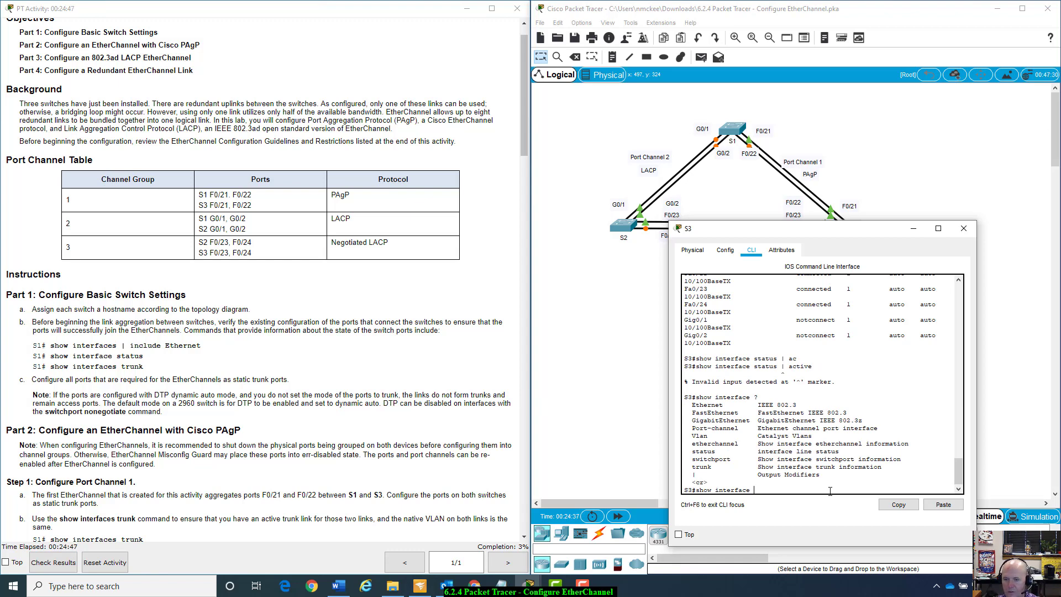
pyautogui.write('status ?')
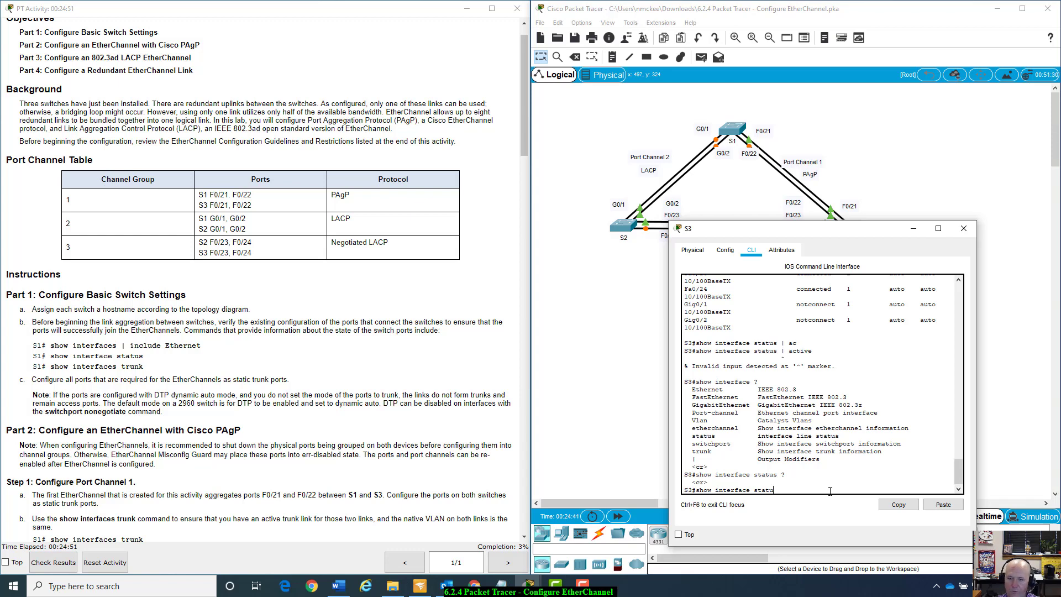
# Step: Run show interface status on S3 again, display the full output, and check the rows for Fa0/21 through Fa0/24
pyautogui.press('BackSpace')
pyautogui.press('BackSpace')
pyautogui.press('BackSpace')
pyautogui.press('BackSpace')
pyautogui.press('BackSpace')
pyautogui.press('BackSpace')
pyautogui.press('BackSpace')
pyautogui.press('BackSpace')
pyautogui.press('BackSpace')
pyautogui.press('BackSpace')
pyautogui.press('BackSpace')
pyautogui.press('BackSpace')
pyautogui.press('BackSpace')
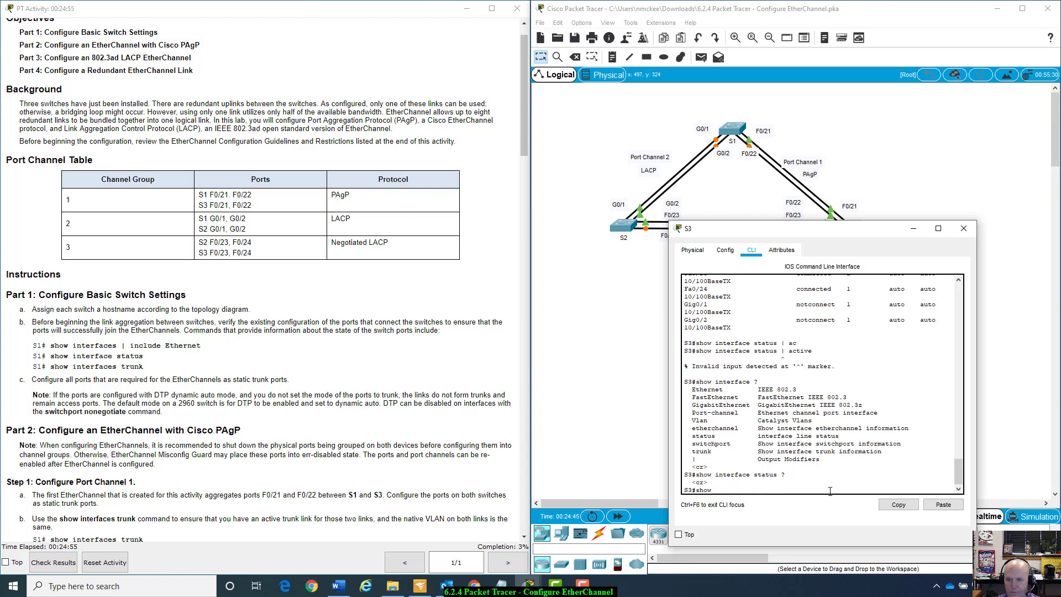
pyautogui.write('interfaces | include Ethernet')
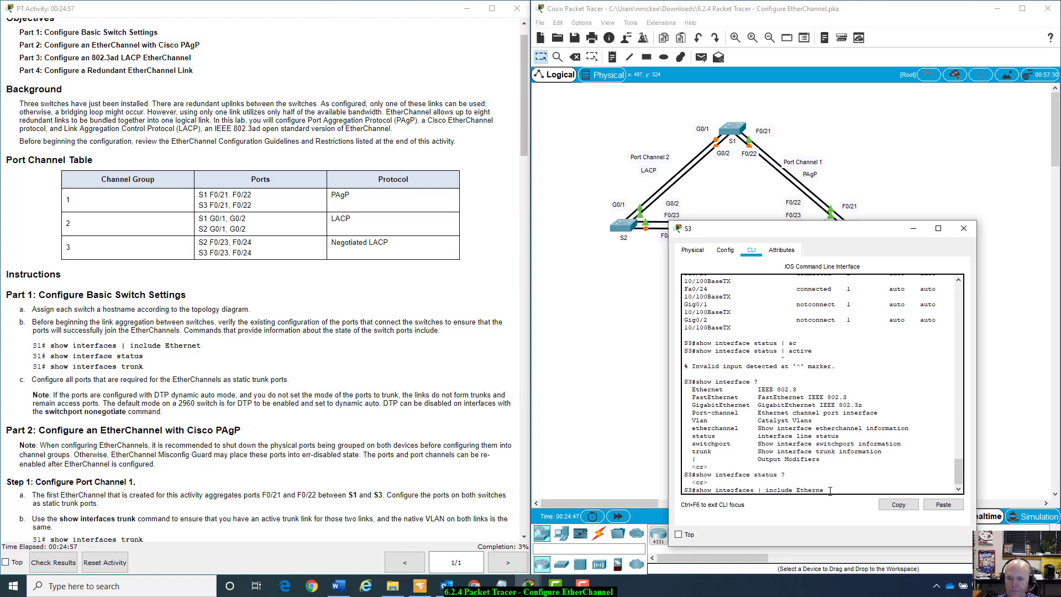
pyautogui.press('BackSpace')
pyautogui.press('BackSpace')
pyautogui.press('BackSpace')
pyautogui.press('BackSpace')
pyautogui.press('BackSpace')
pyautogui.press('BackSpace')
pyautogui.press('BackSpace')
pyautogui.press('BackSpace')
pyautogui.press('BackSpace')
pyautogui.press('BackSpace')
pyautogui.press('BackSpace')
pyautogui.press('BackSpace')
pyautogui.press('BackSpace')
pyautogui.press('BackSpace')
pyautogui.press('BackSpace')
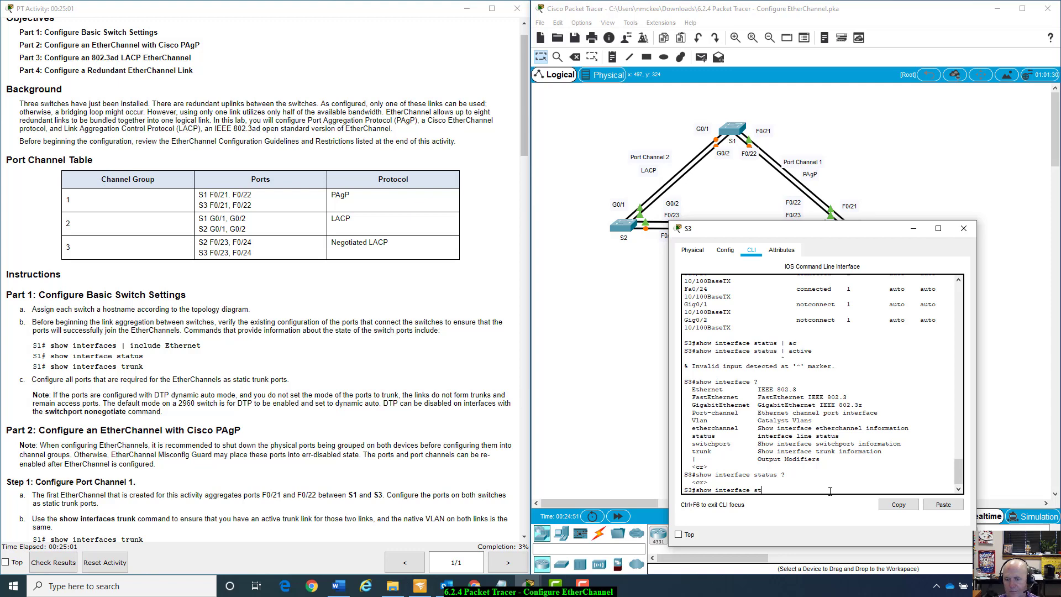
pyautogui.write('st')
pyautogui.press('Return')
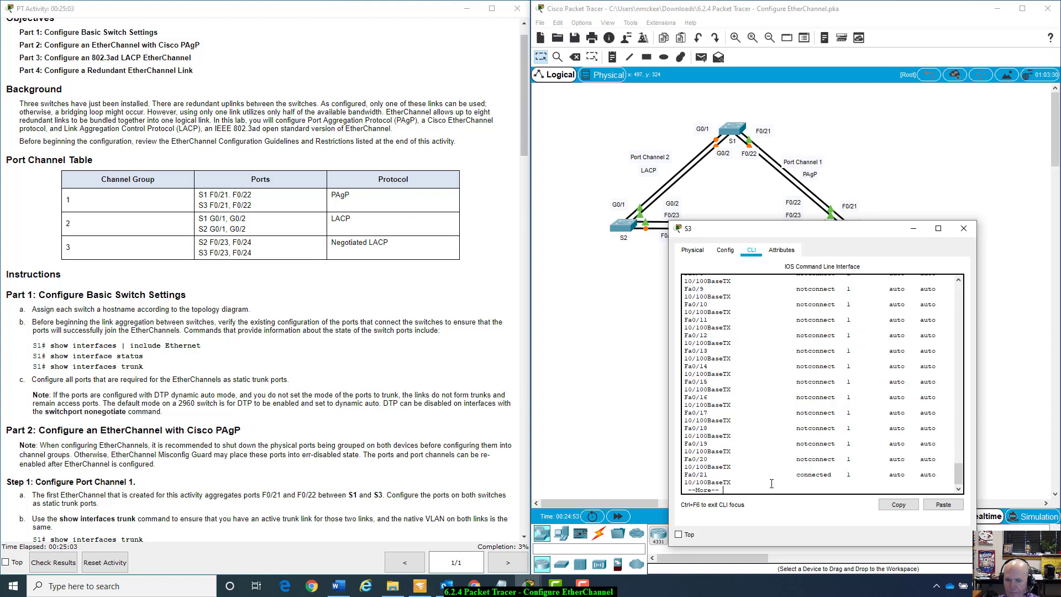
pyautogui.press('space')
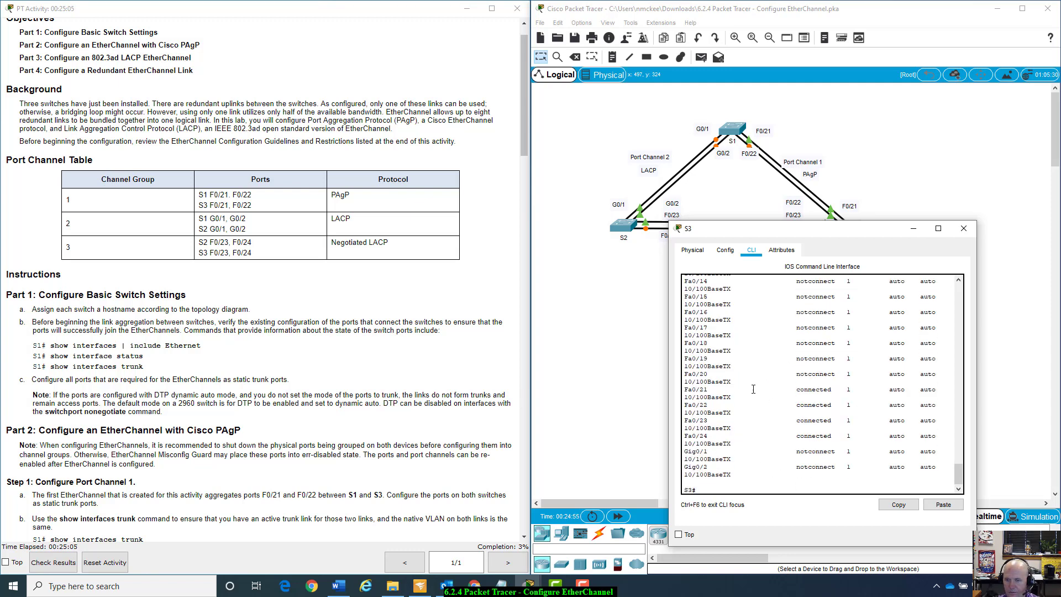
pyautogui.moveTo(685, 389); pyautogui.dragTo(760, 444)
pyautogui.click(722, 490)
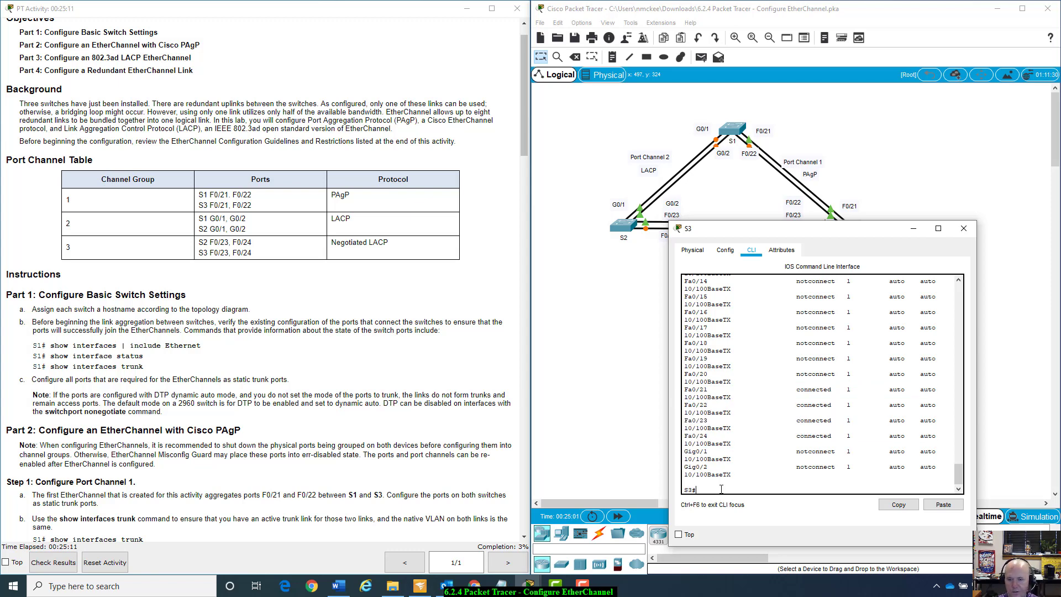
# Step: Run show interfaces trunk on S3 to check for existing trunks, and close the S3 window
pyautogui.press('Up')
pyautogui.press('BackSpace')
pyautogui.press('BackSpace')
pyautogui.press('BackSpace')
pyautogui.press('BackSpace')
pyautogui.press('BackSpace')
pyautogui.press('BackSpace')
pyautogui.write('s trunk')
pyautogui.press('Return')
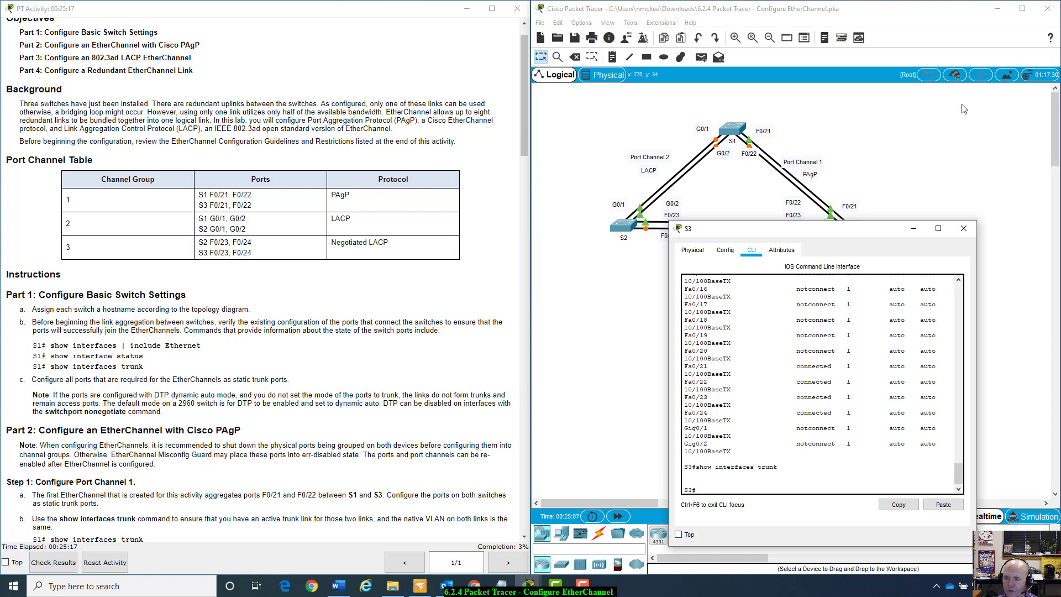
pyautogui.click(963, 229)
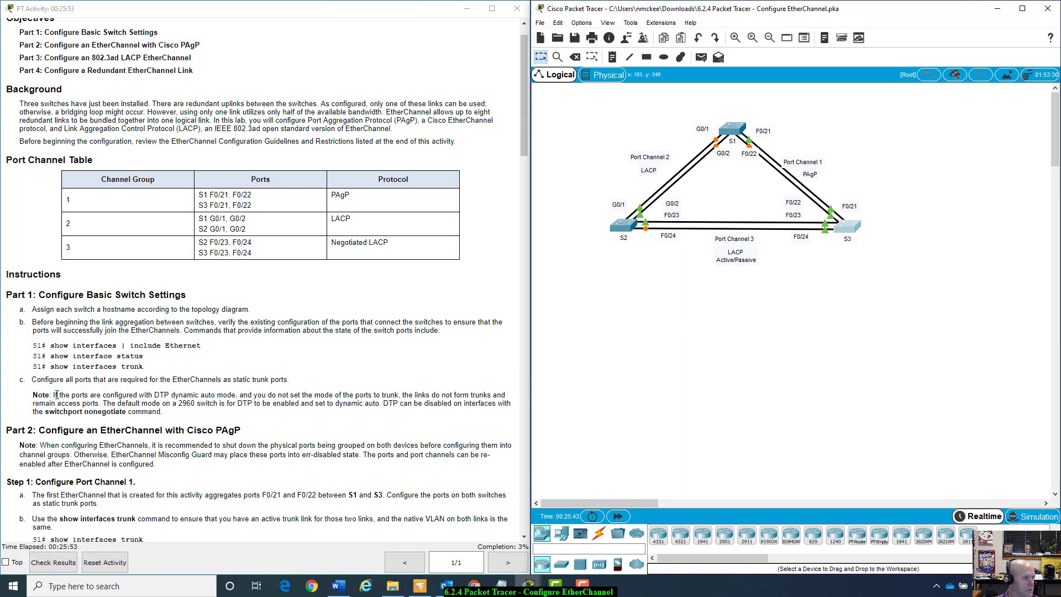
# Step: Read the lab instructions on static trunk ports and Port Channel 1, focusing on Part 1 step c and the Port Channel Table
pyautogui.scroll(-4, 179, 435)
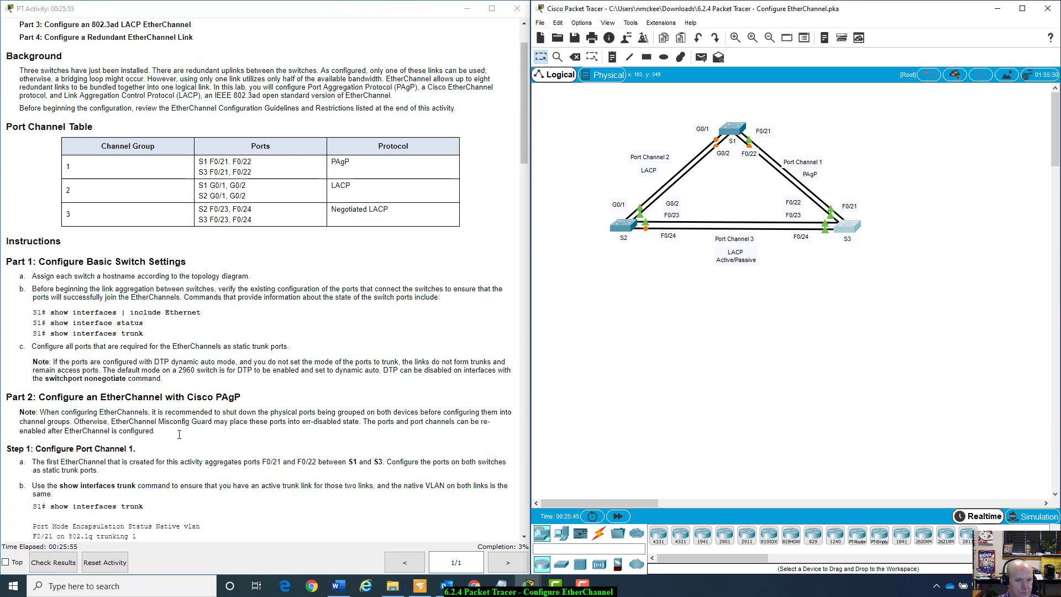
pyautogui.scroll(1, 180, 435)
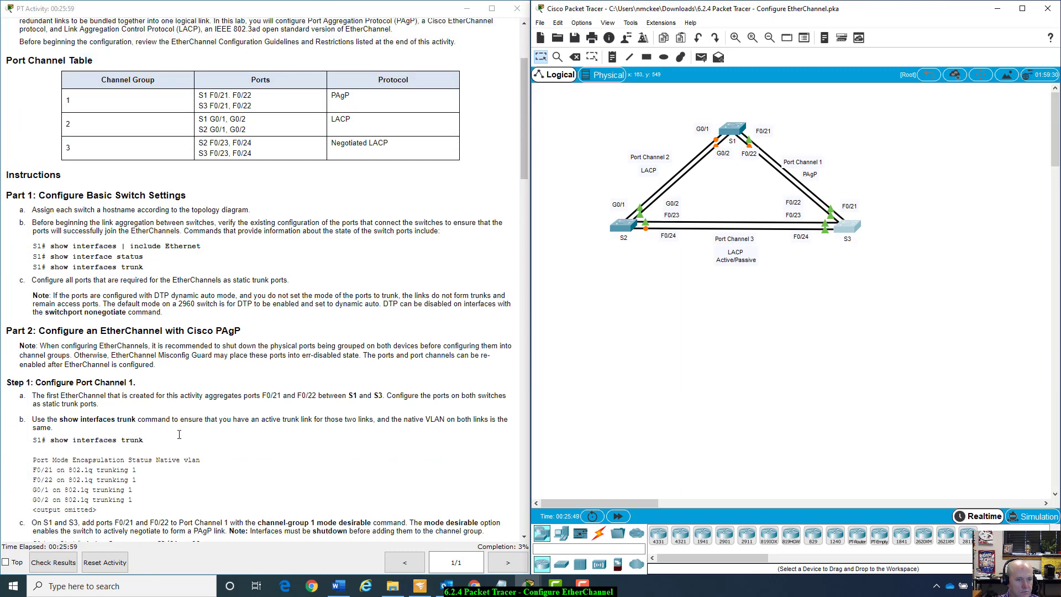
pyautogui.scroll(-1, 179, 435)
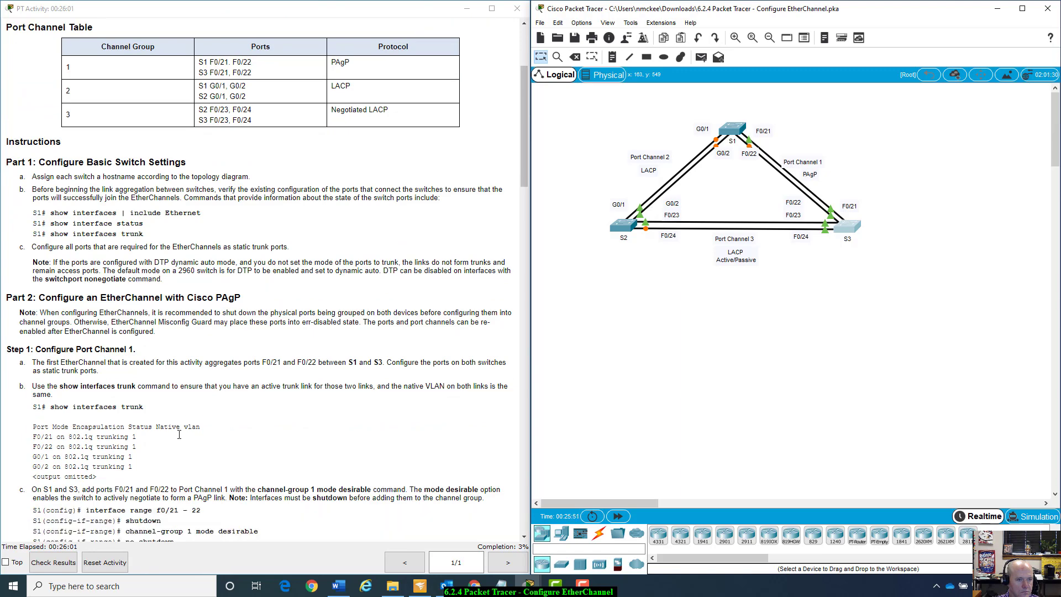
pyautogui.scroll(1, 179, 435)
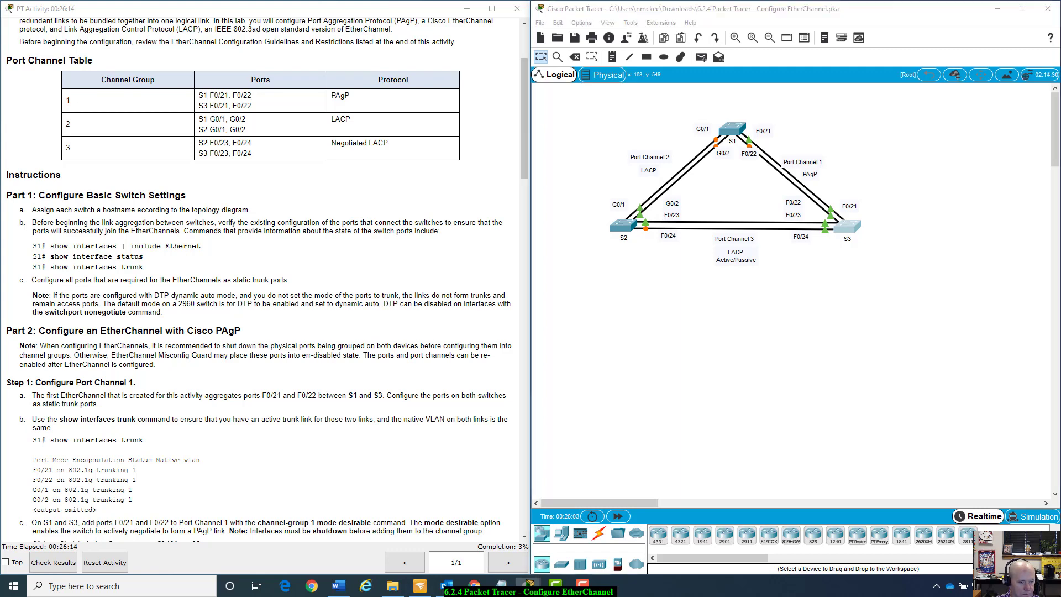
pyautogui.scroll(1, 325, 321)
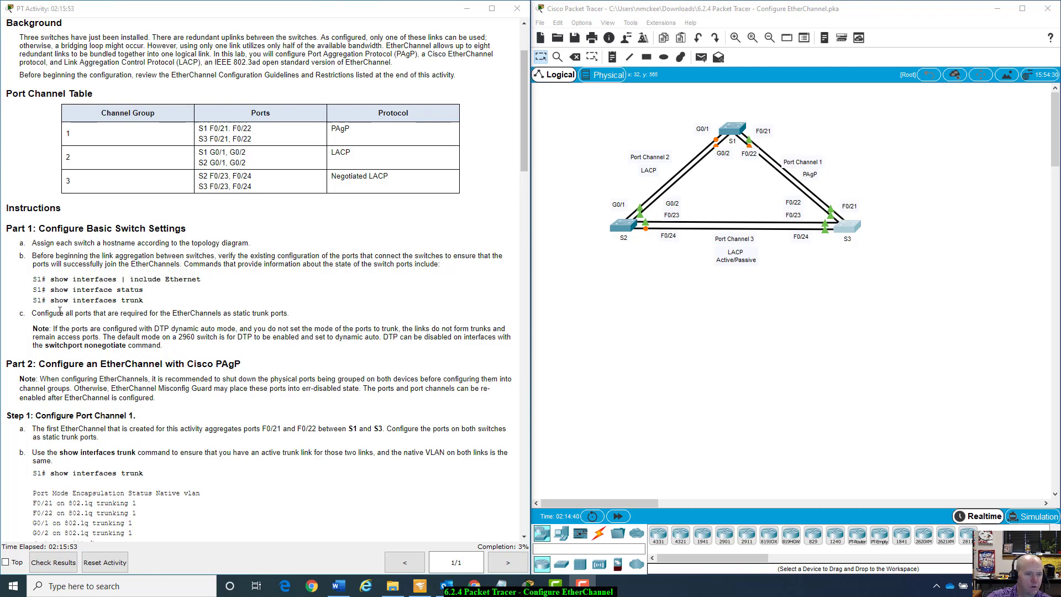
pyautogui.moveTo(38, 315); pyautogui.dragTo(293, 312)
pyautogui.click(304, 316)
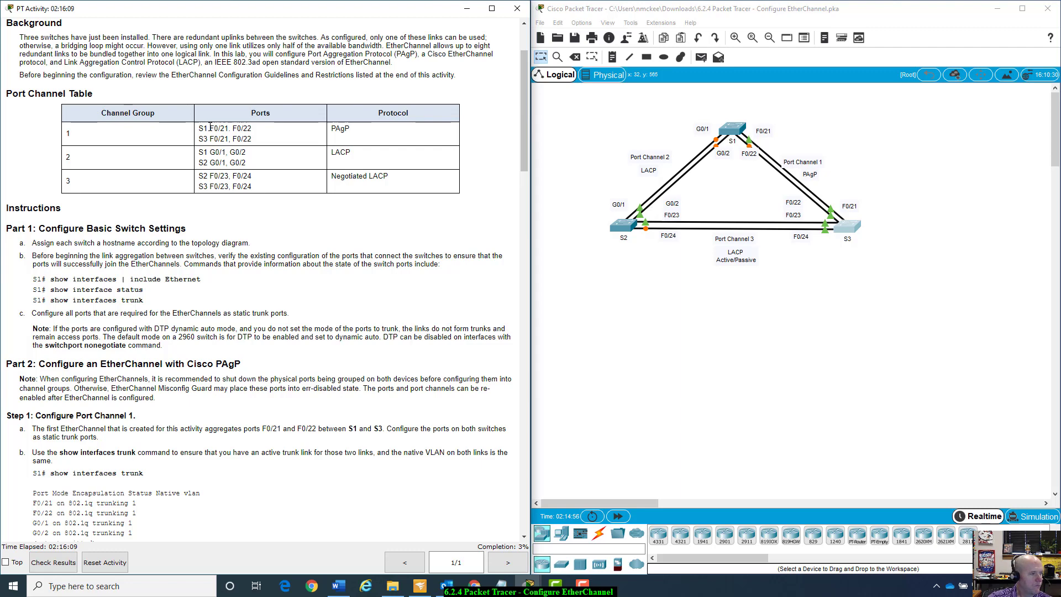
# Step: Open the command line of S1, place its window clear of the topology, and start the console session
pyautogui.click(730, 133)
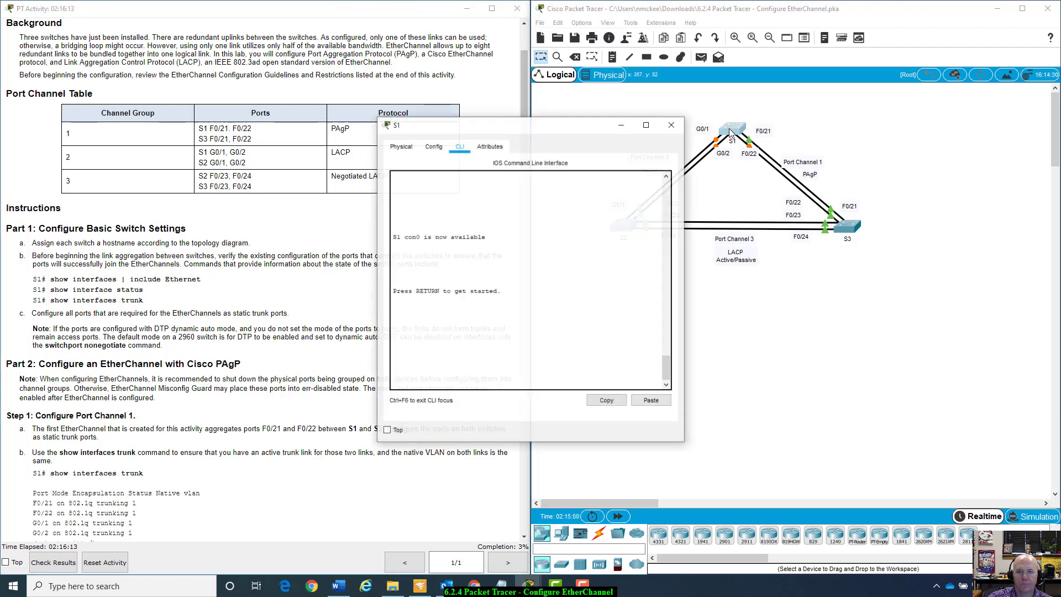
pyautogui.moveTo(582, 118); pyautogui.dragTo(313, 144)
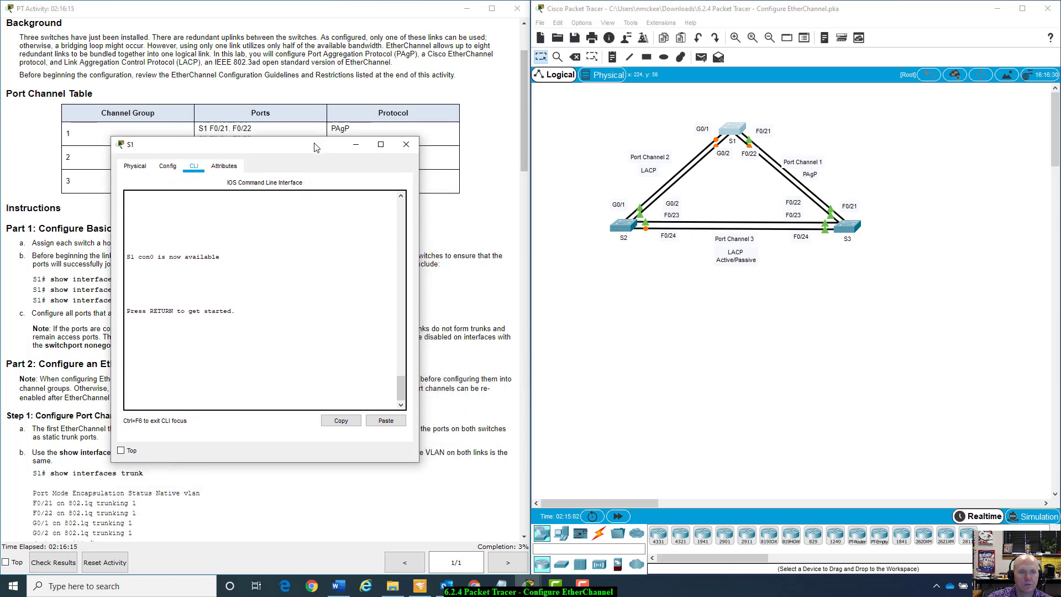
pyautogui.click(289, 322)
pyautogui.press('Return')
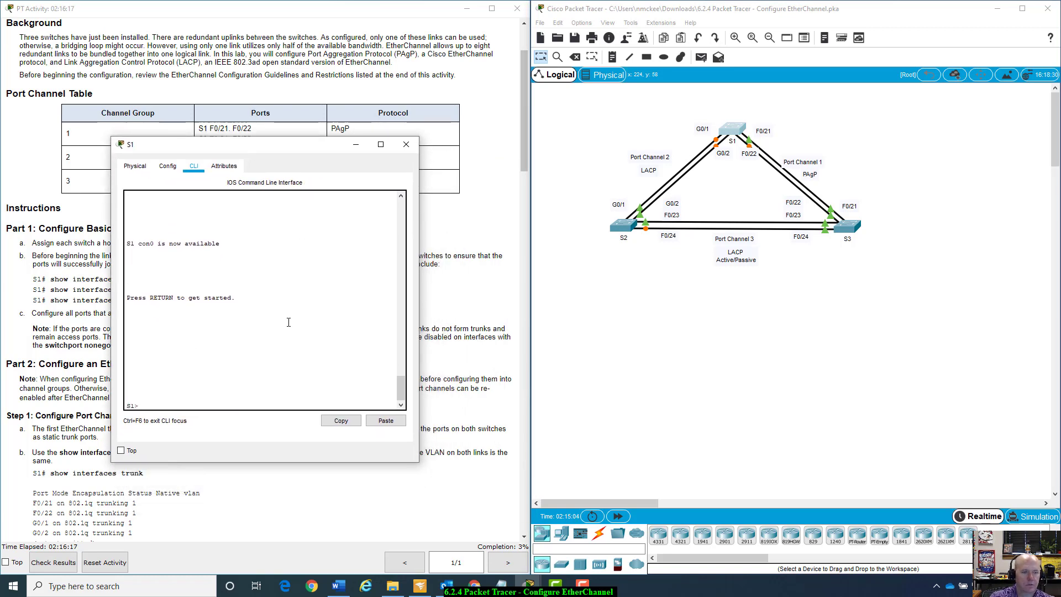
# Step: Enter privileged EXEC mode and then global configuration mode on S1
pyautogui.write('enable')
pyautogui.press('Return')
pyautogui.write('c')
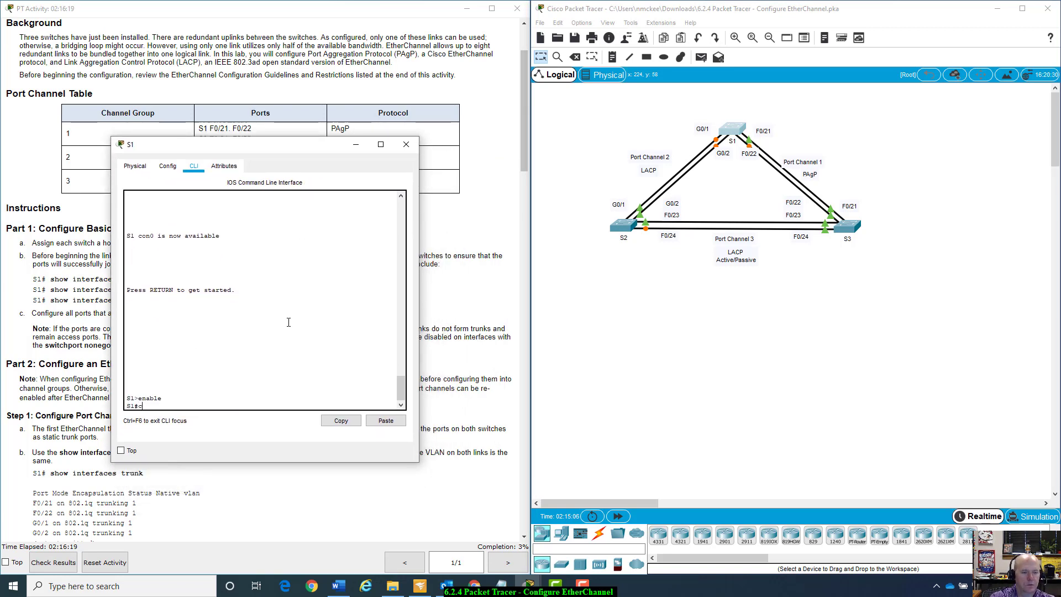
pyautogui.write('onfig t')
pyautogui.press('Return')
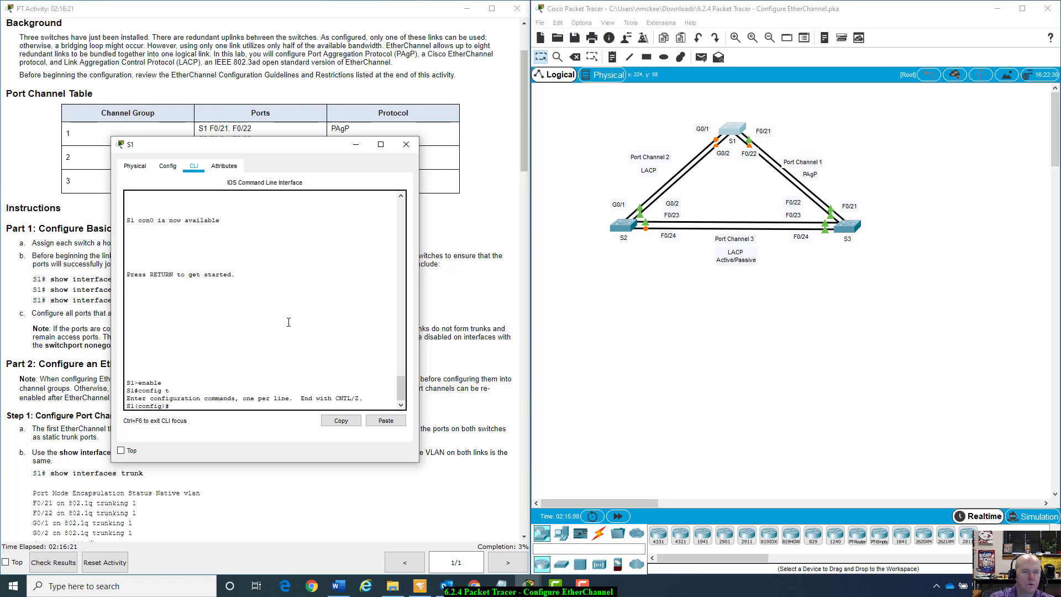
# Step: Configure the interface range f0/21-22 on S1 as static trunk ports with switchport mode trunk
pyautogui.write('int range f0/21')
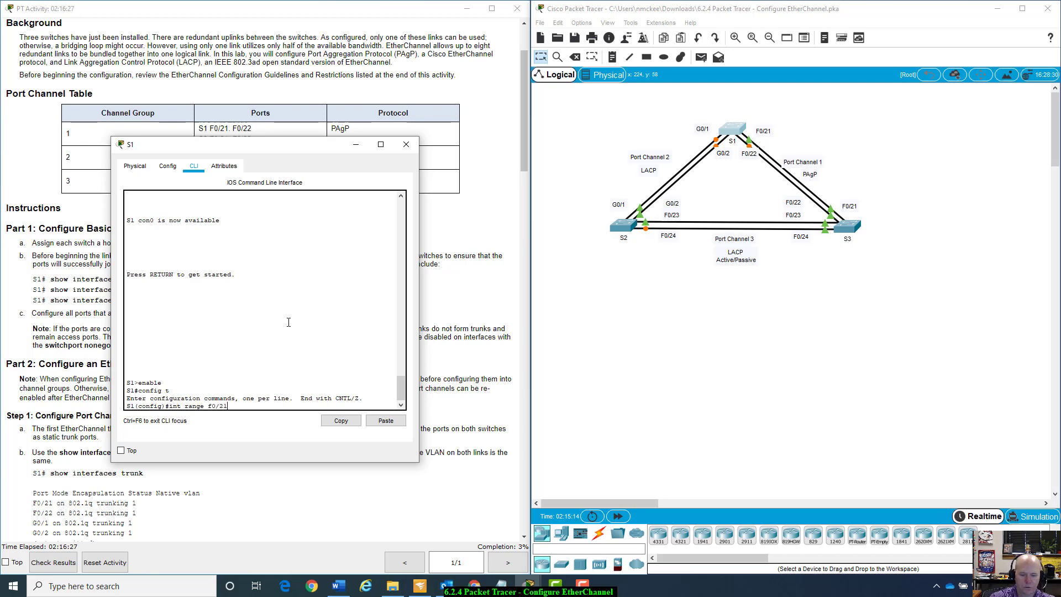
pyautogui.write('-22')
pyautogui.press('Return')
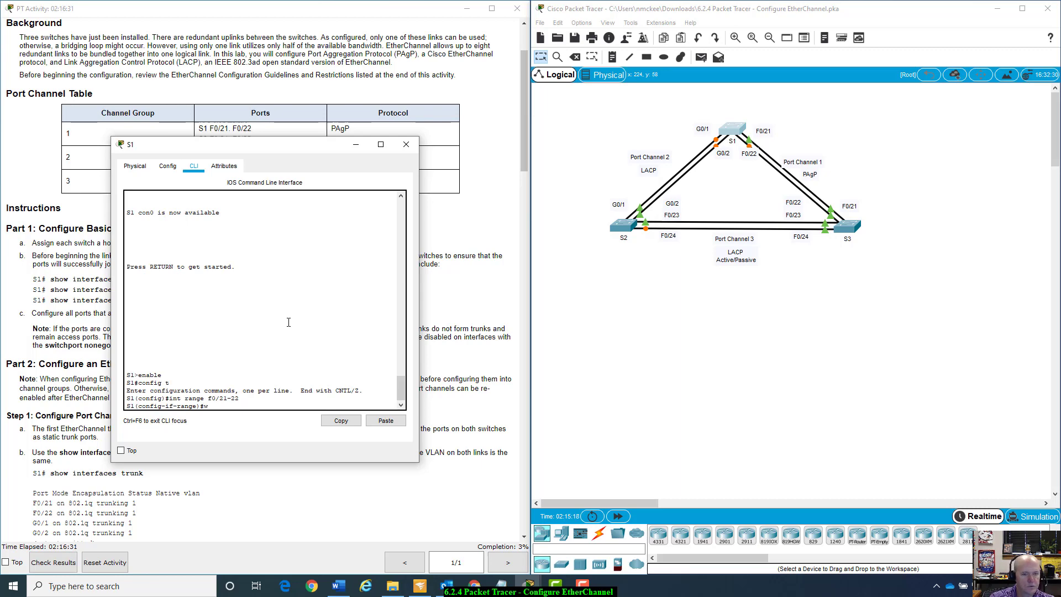
pyautogui.write('swi')
pyautogui.press('Return')
pyautogui.write('switchport')
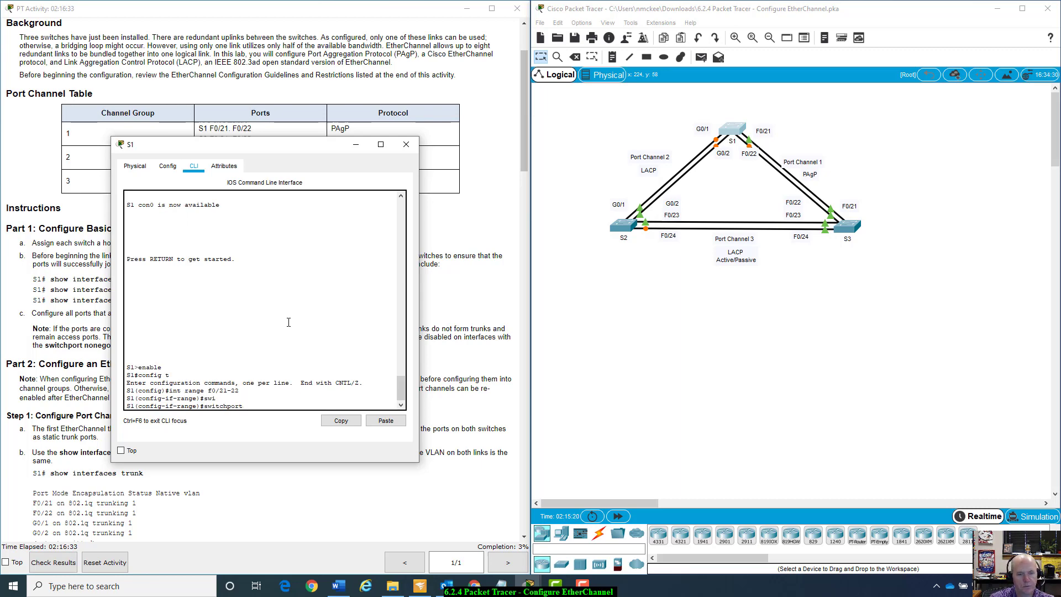
pyautogui.write(' mode trunk')
pyautogui.press('Return')
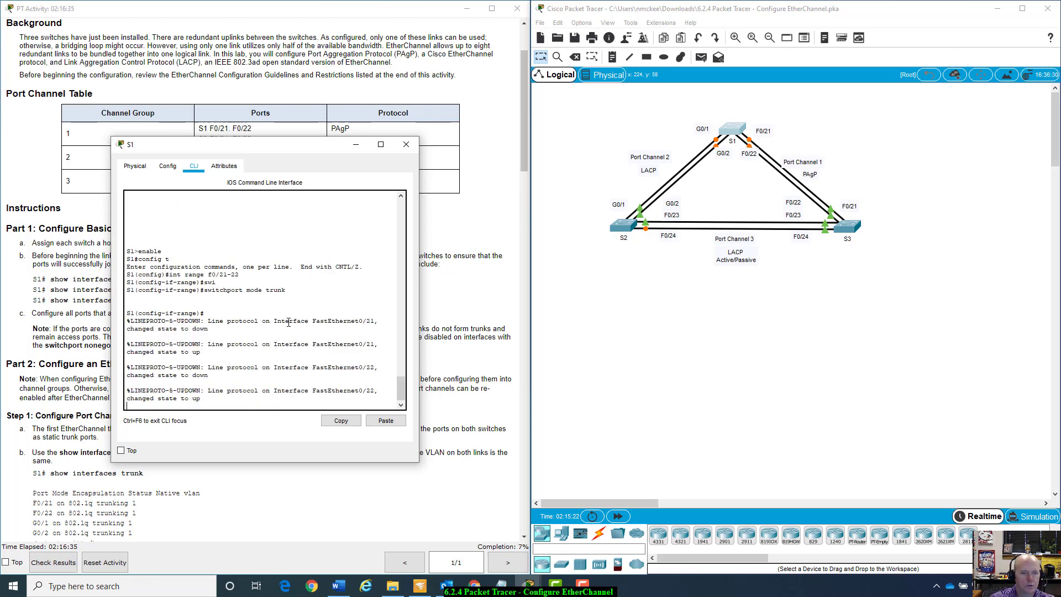
pyautogui.press('Return')
# Step: Configure the interface range g0/1-2 on S1 with switchport mode trunk, uncovering the Channel Group 2 row to check the ports
pyautogui.write('int')
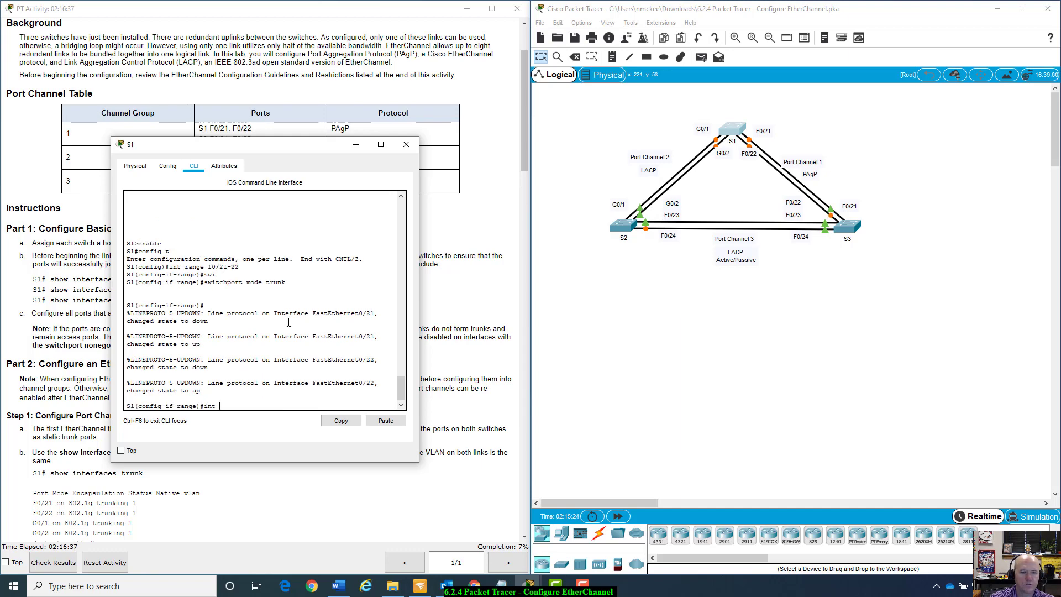
pyautogui.moveTo(233, 151); pyautogui.dragTo(235, 171)
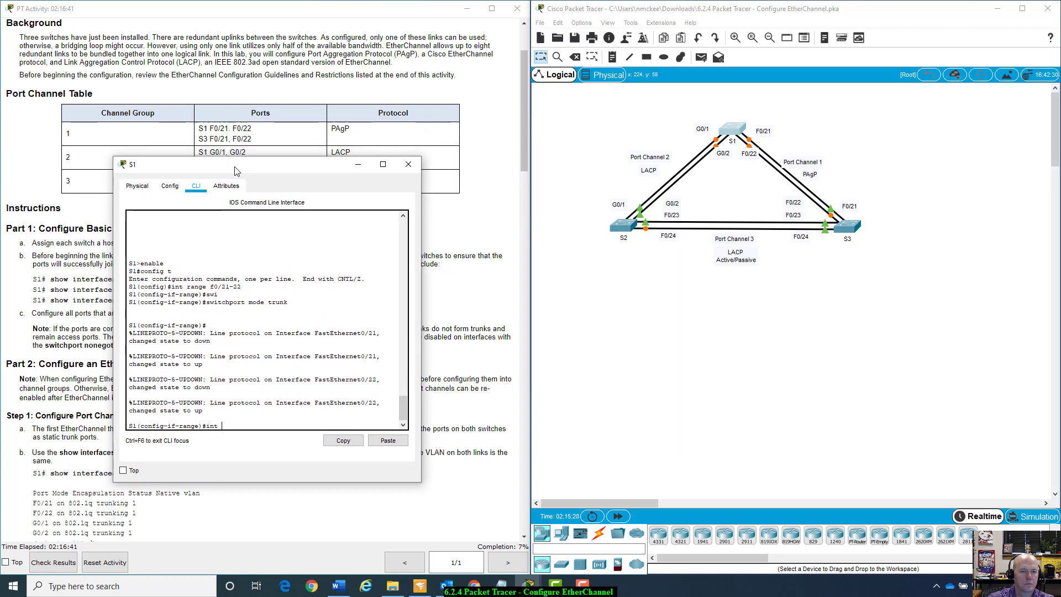
pyautogui.write('range g0/1-')
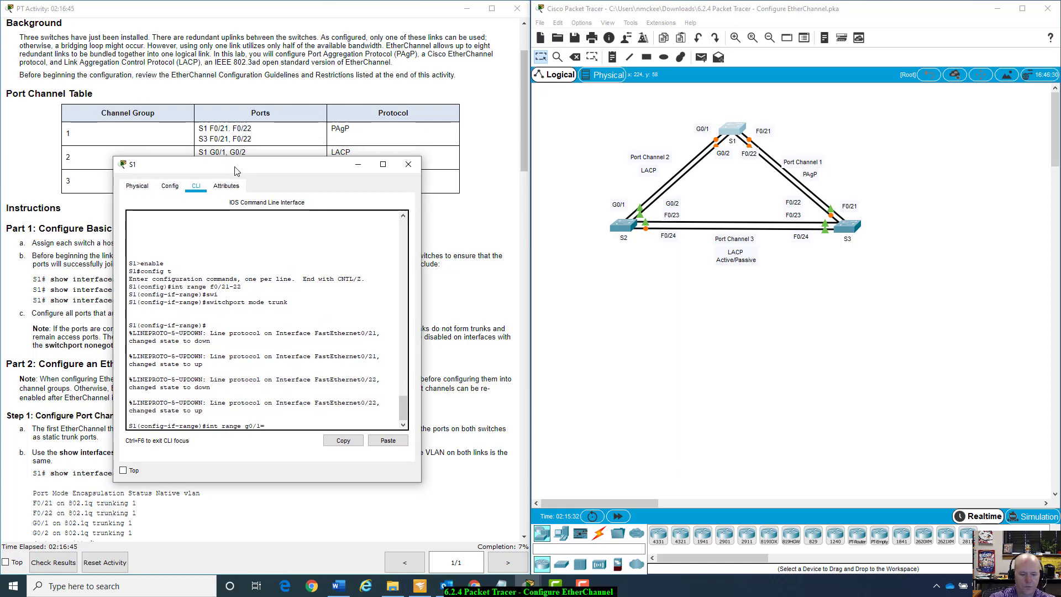
pyautogui.write('2')
pyautogui.press('Return')
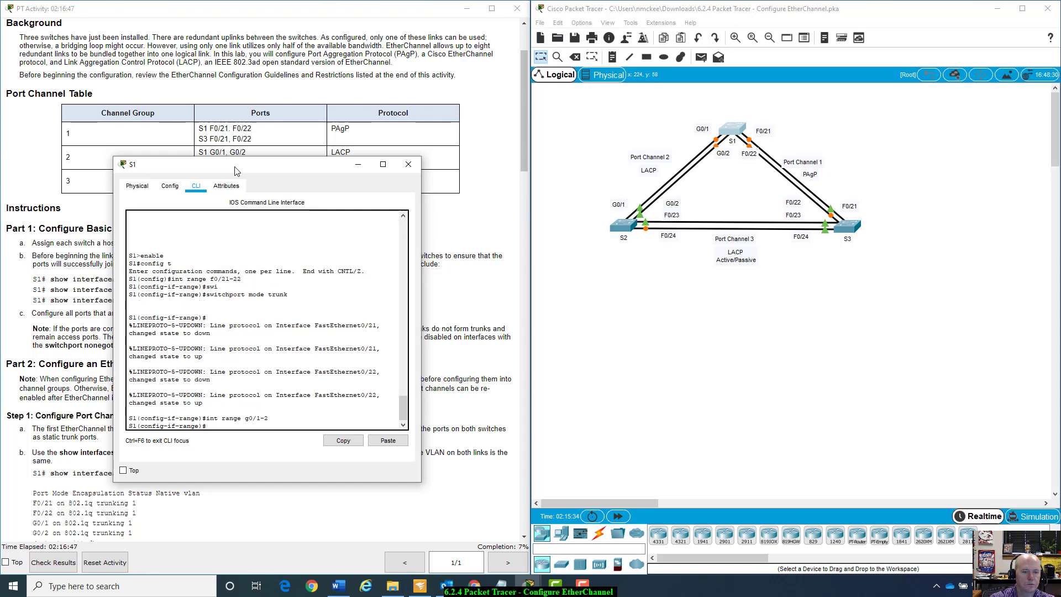
pyautogui.write('swi')
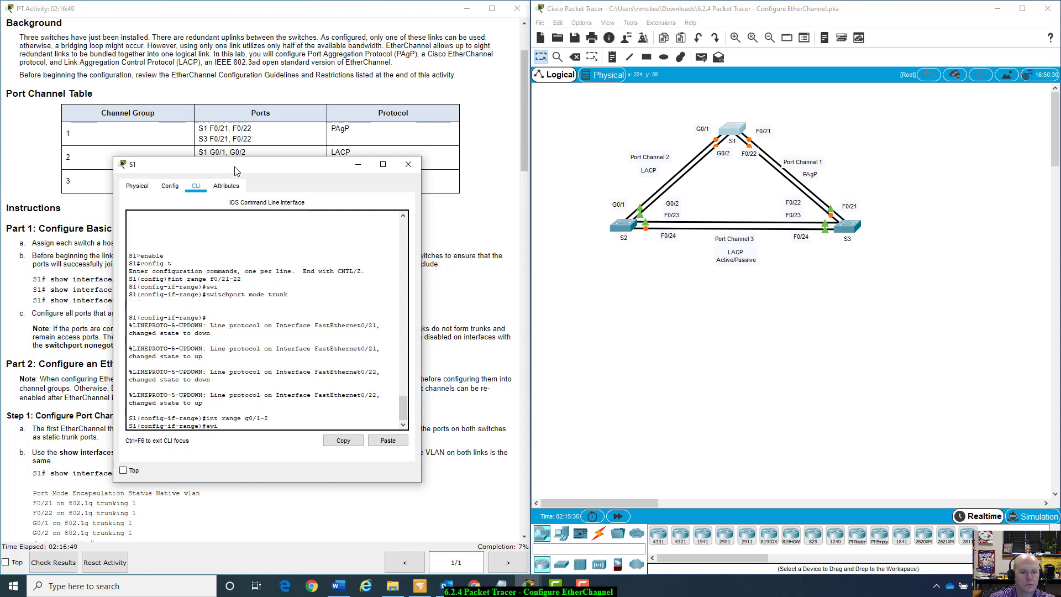
pyautogui.press('Tab')
pyautogui.write('mode t')
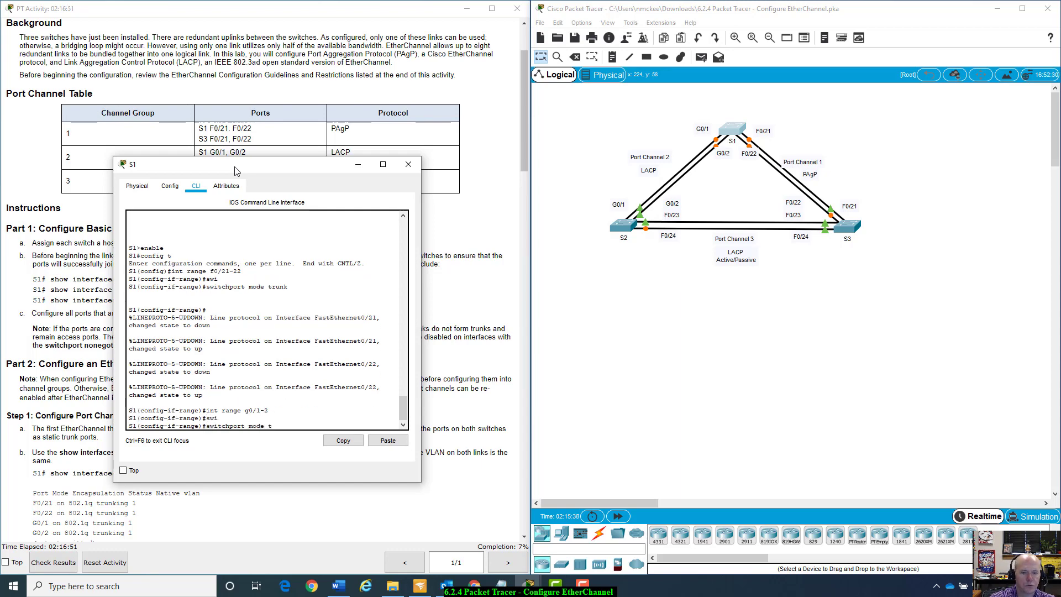
pyautogui.write('runk')
pyautogui.press('Return')
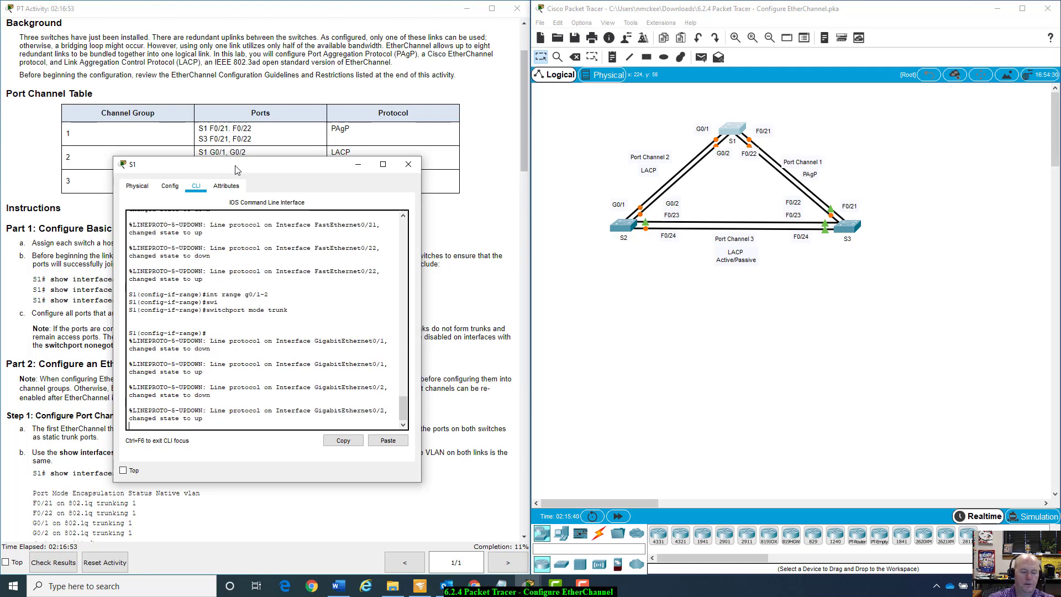
# Step: Move the S1 window off the instructions, open the command line of S2, and enter global configuration mode there
pyautogui.moveTo(235, 165); pyautogui.dragTo(791, 307)
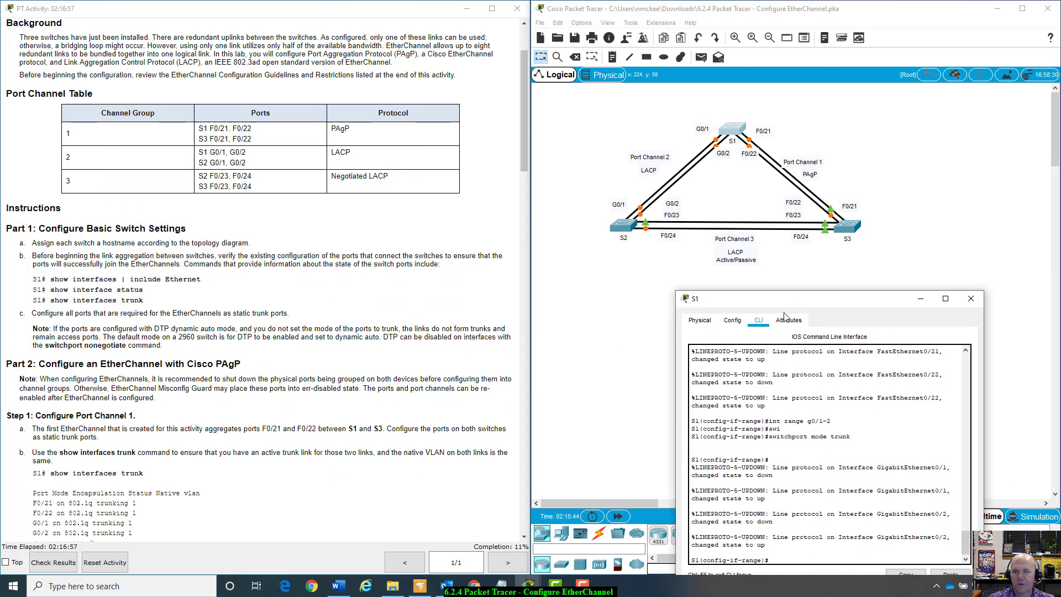
pyautogui.click(629, 228)
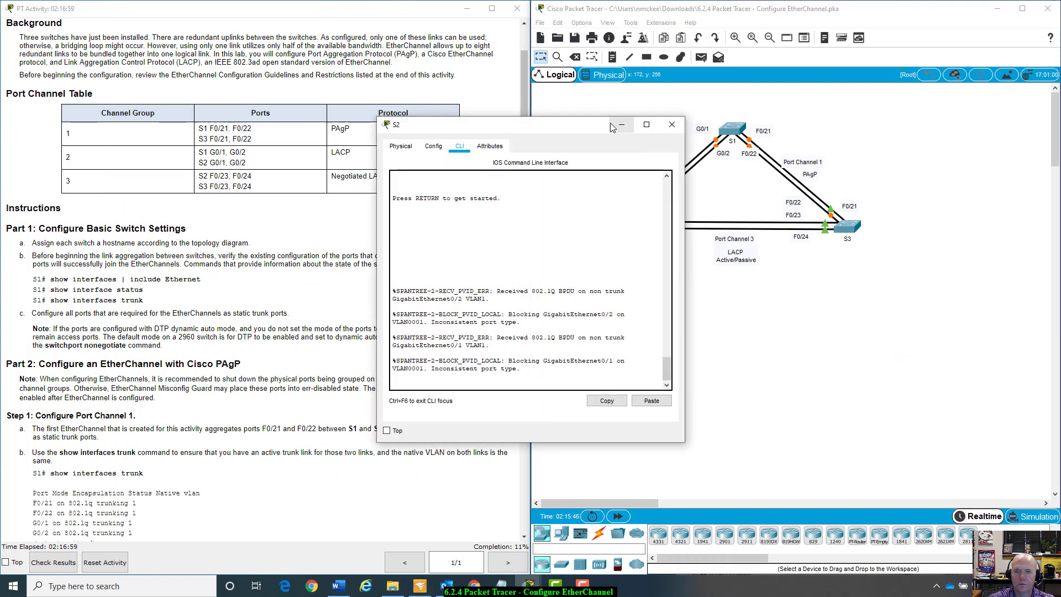
pyautogui.moveTo(613, 124); pyautogui.dragTo(351, 184)
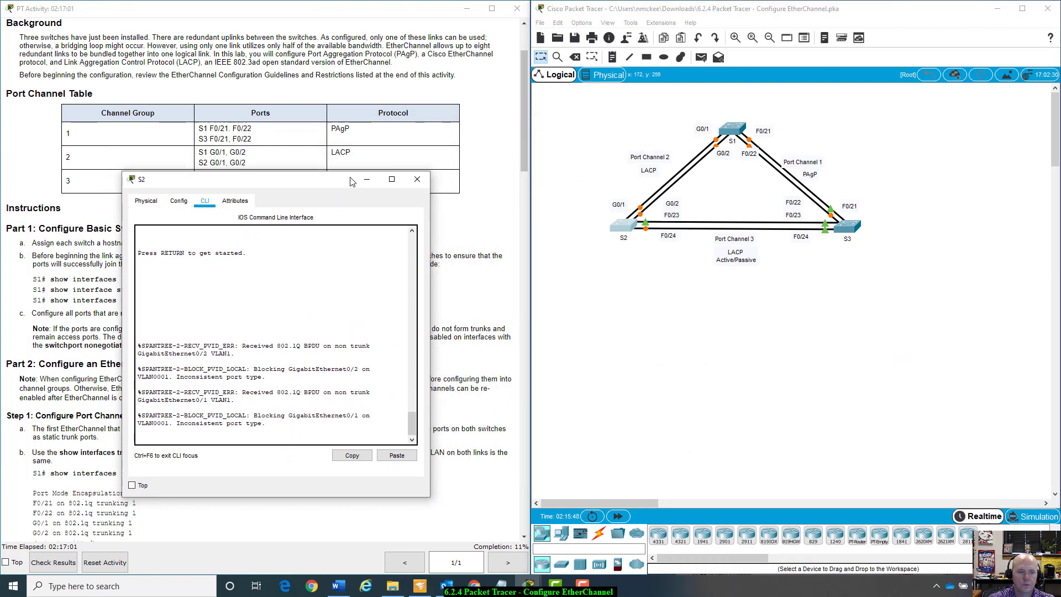
pyautogui.click(299, 319)
pyautogui.press('Return')
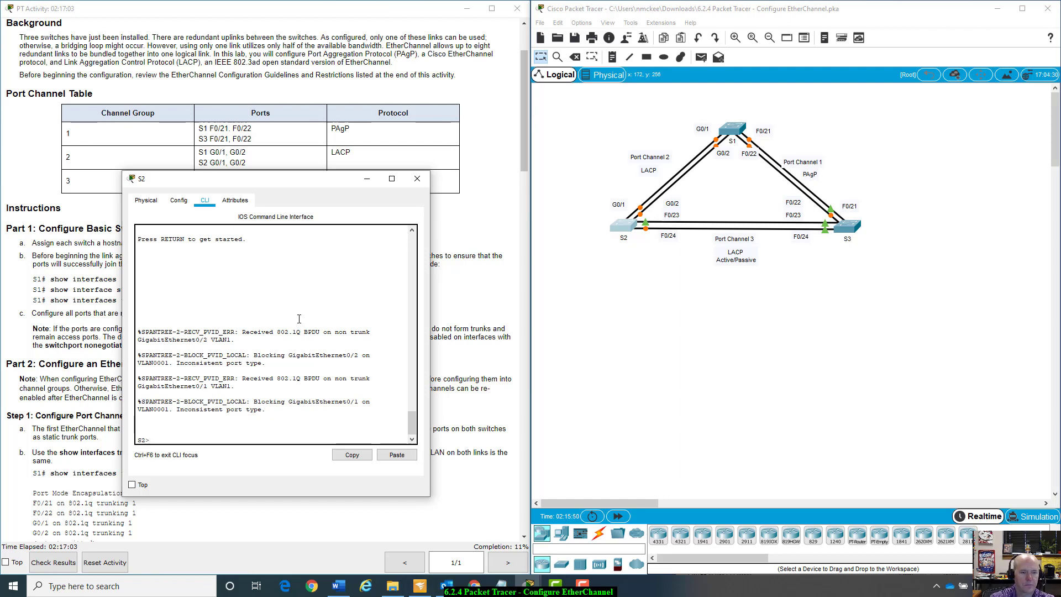
pyautogui.write('enable')
pyautogui.press('Return')
pyautogui.write('config t')
pyautogui.press('Return')
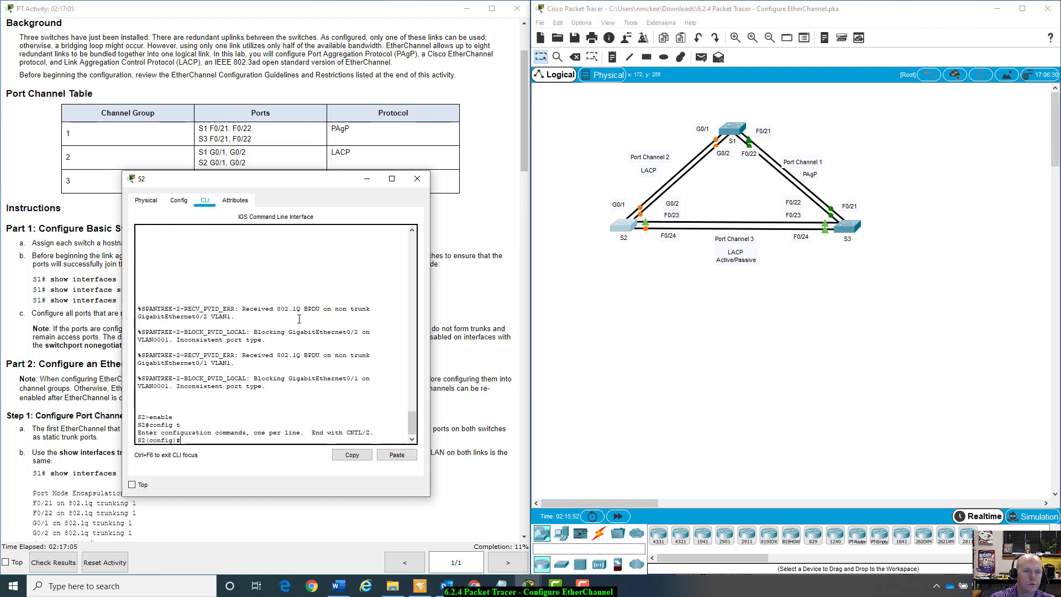
# Step: Configure the interface range g0/1-2 on S2 with switchport mode trunk, and shift the window to uncover the Channel Group 3 ports
pyautogui.write('i')
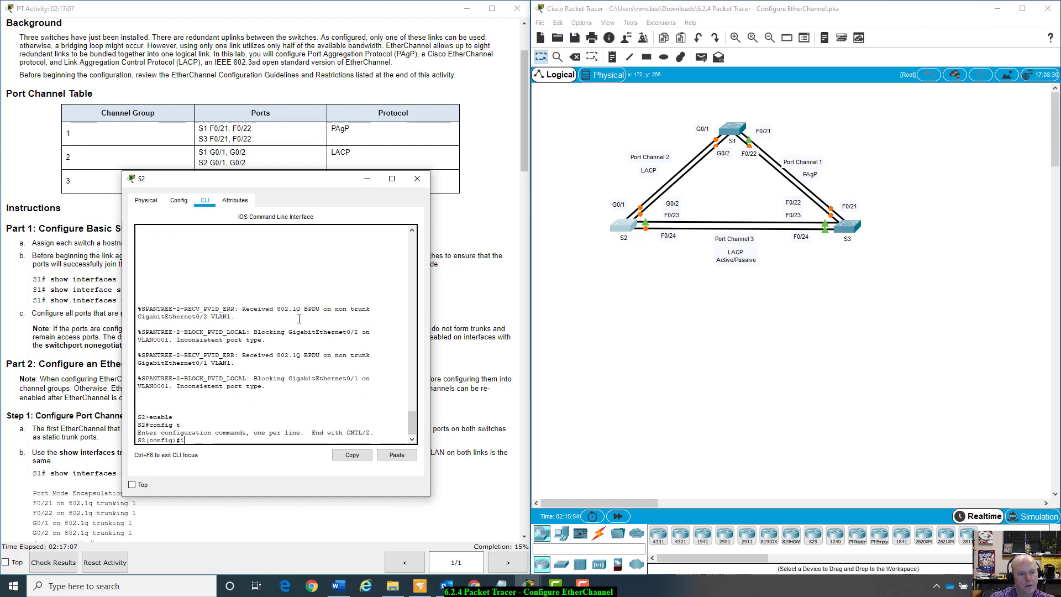
pyautogui.write('nt gig')
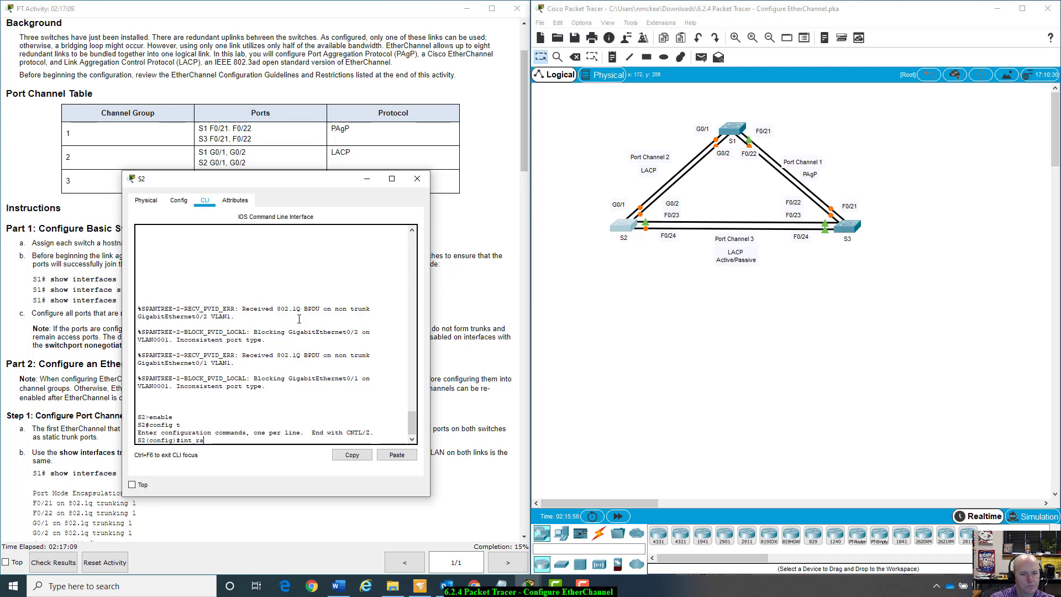
pyautogui.write('nge g0/')
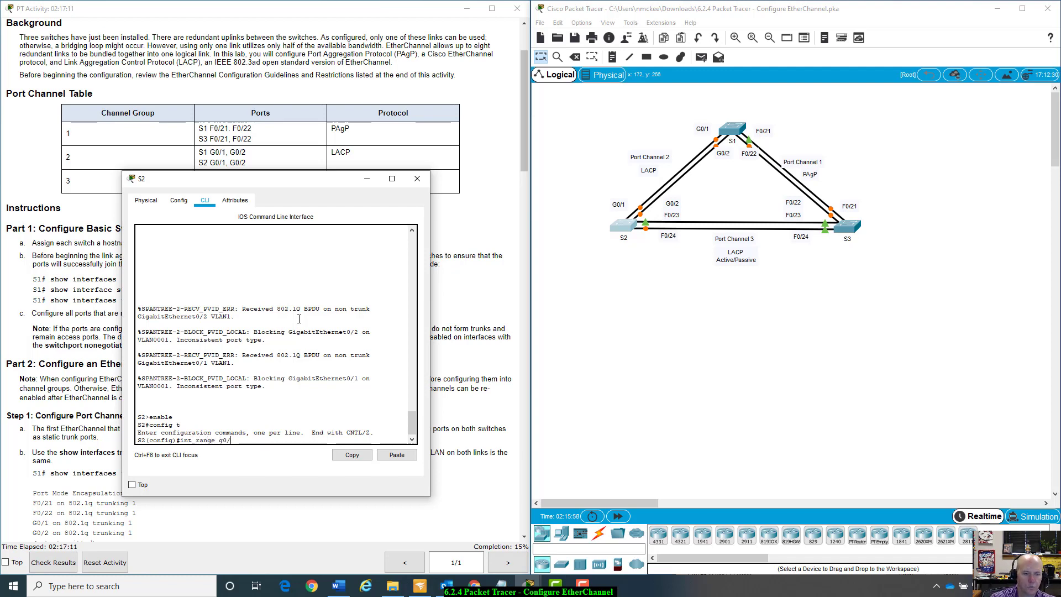
pyautogui.write('1-2')
pyautogui.press('Return')
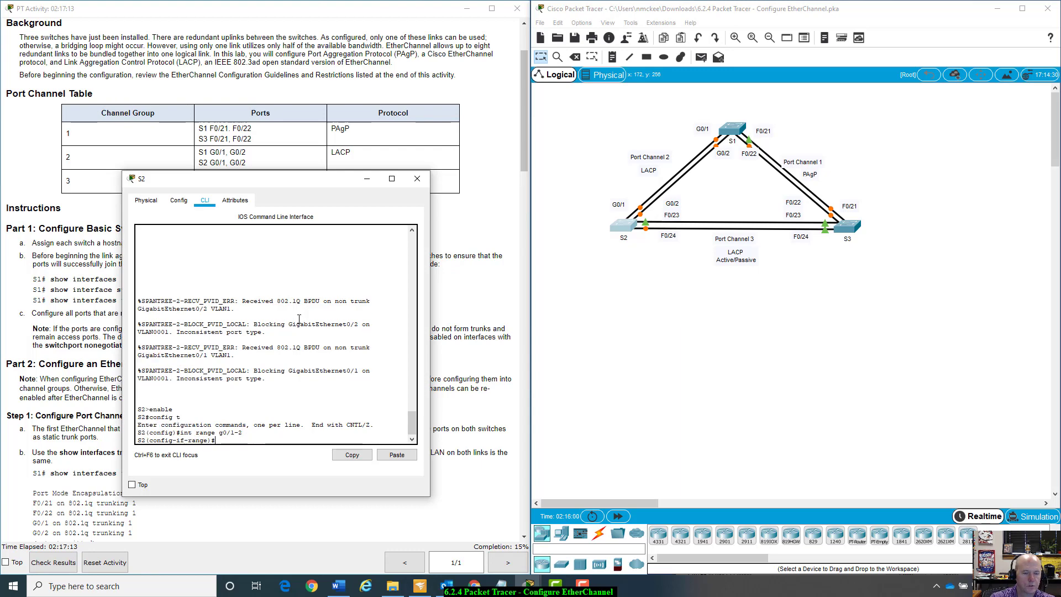
pyautogui.write('sw')
pyautogui.press('Tab')
pyautogui.write('m')
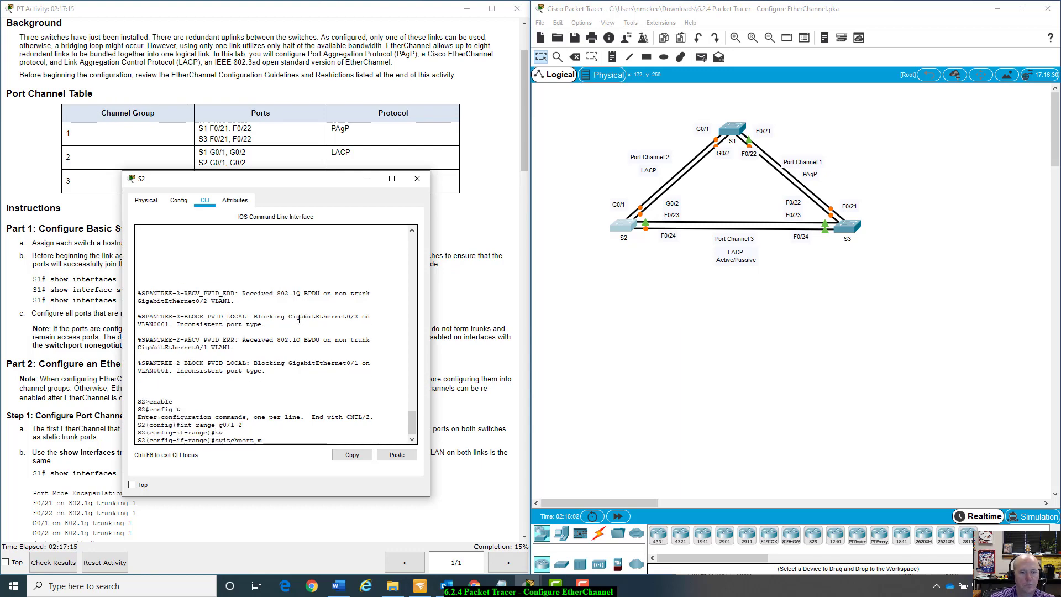
pyautogui.write('ode trun')
pyautogui.press('BackSpace')
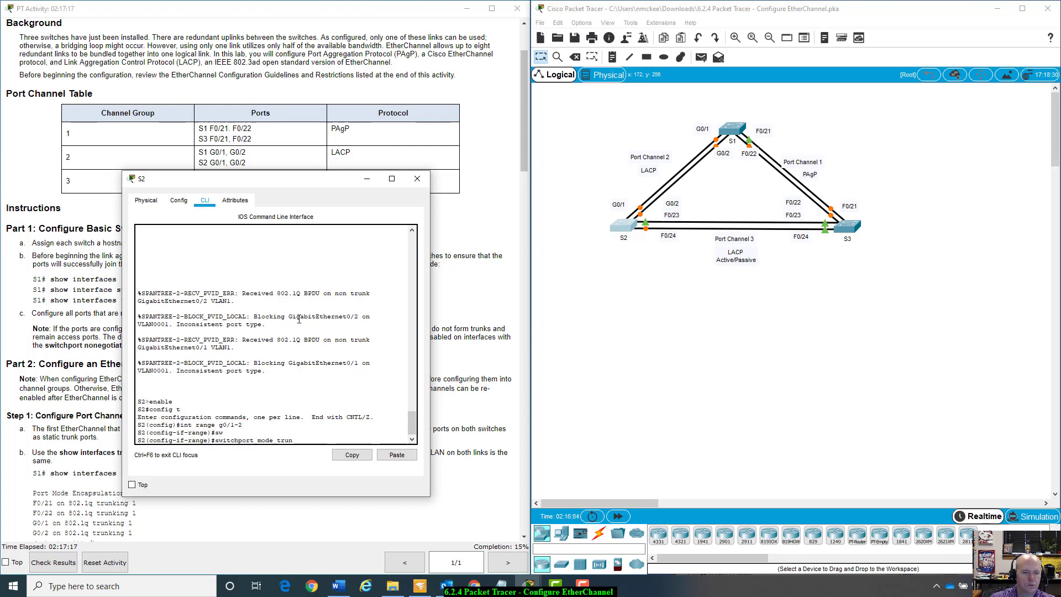
pyautogui.write('k')
pyautogui.press('Return')
pyautogui.press('Return')
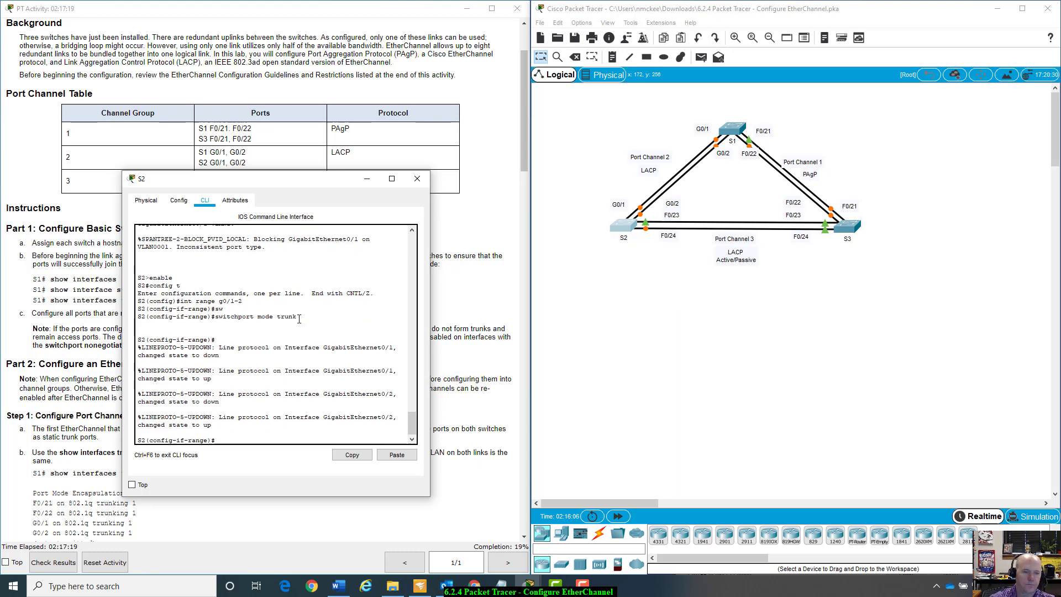
pyautogui.moveTo(258, 179)
pyautogui.mouseDown()
pyautogui.moveTo(262, 205)
pyautogui.moveTo(262, 190)
pyautogui.mouseUp()
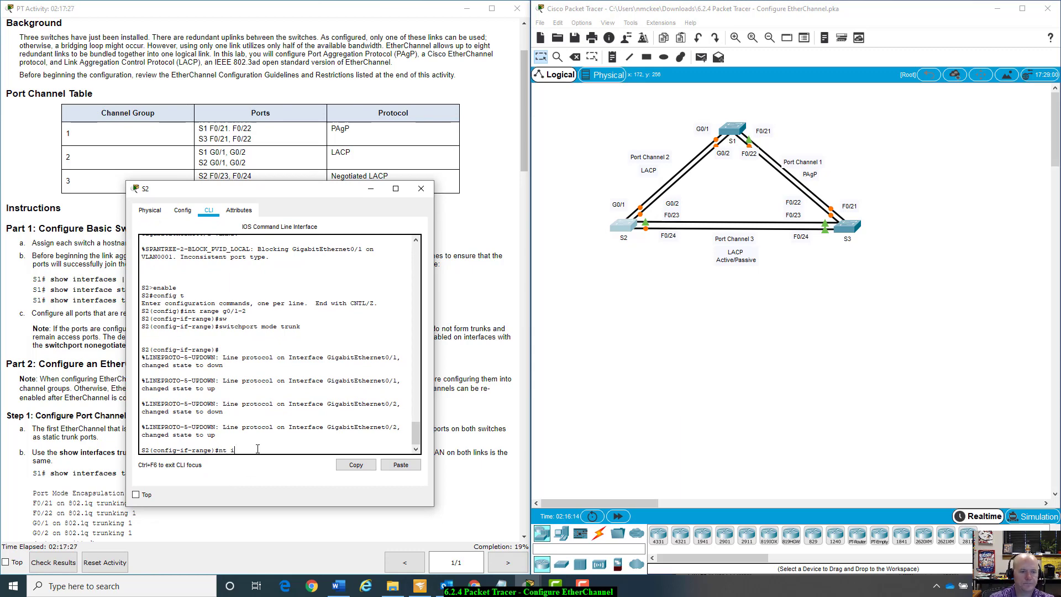
pyautogui.write('nt')
pyautogui.press('BackSpace')
pyautogui.press('BackSpace')
pyautogui.press('BackSpace')
pyautogui.press('BackSpace')
pyautogui.press('BackSpace')
pyautogui.press('BackSpace')
pyautogui.press('BackSpace')
pyautogui.press('BackSpace')
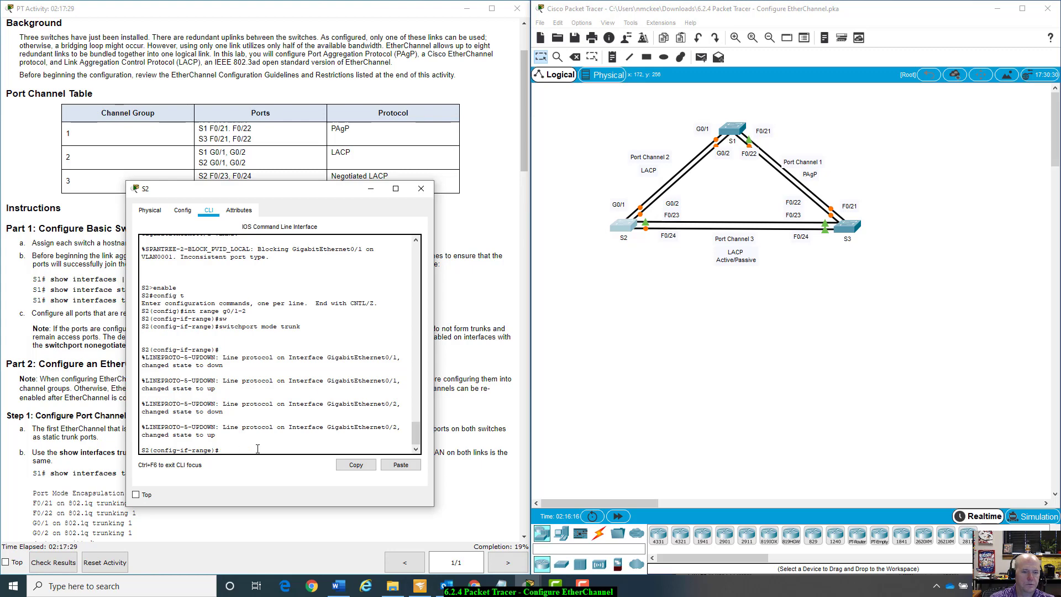
# Step: Configure the interface range f0/23-24 on S2 as static trunk ports with switchport mode trunk
pyautogui.write('int ran')
pyautogui.press('Tab')
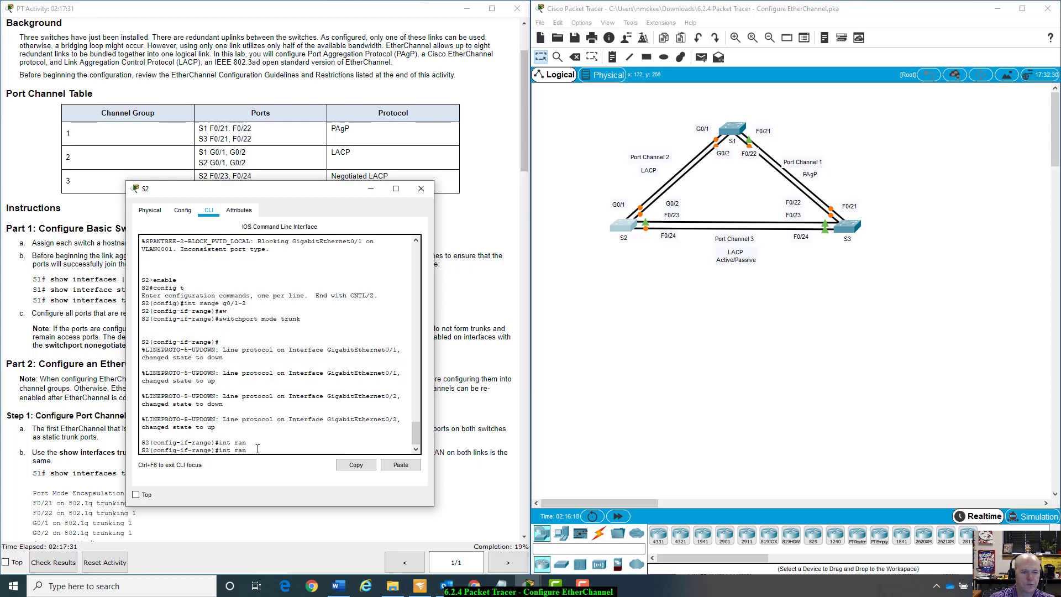
pyautogui.write('ge g0/')
pyautogui.press('BackSpace')
pyautogui.press('BackSpace')
pyautogui.press('BackSpace')
pyautogui.write('f0/2')
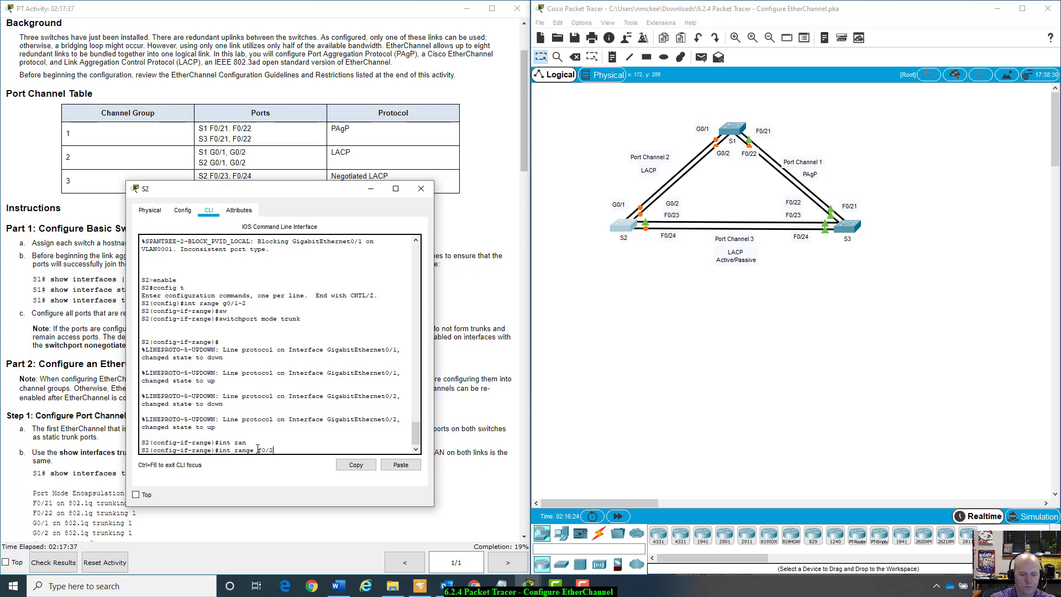
pyautogui.write('3-24')
pyautogui.press('Return')
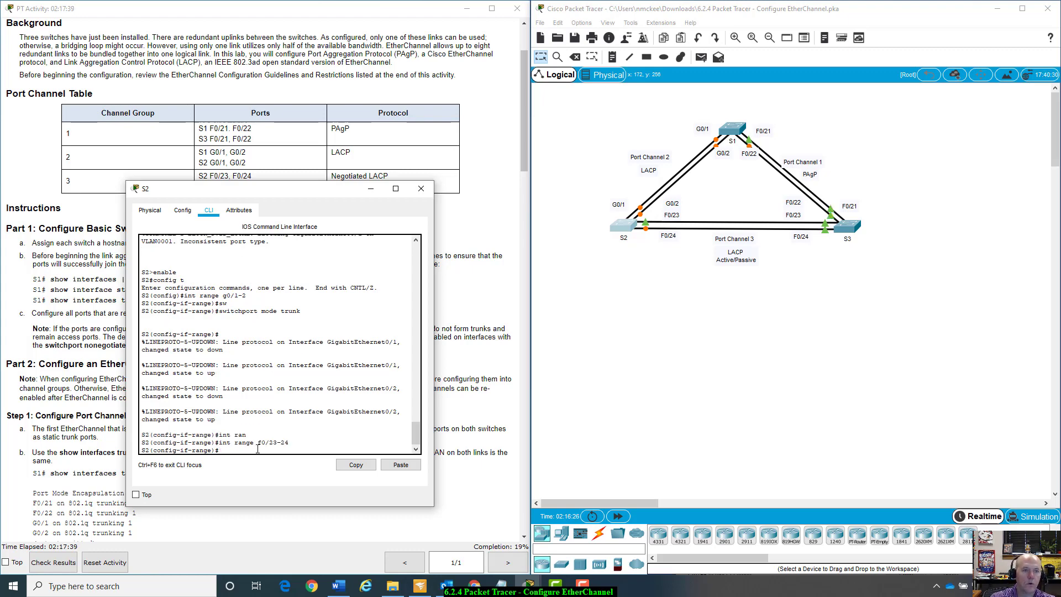
pyautogui.write('sw')
pyautogui.press('Tab')
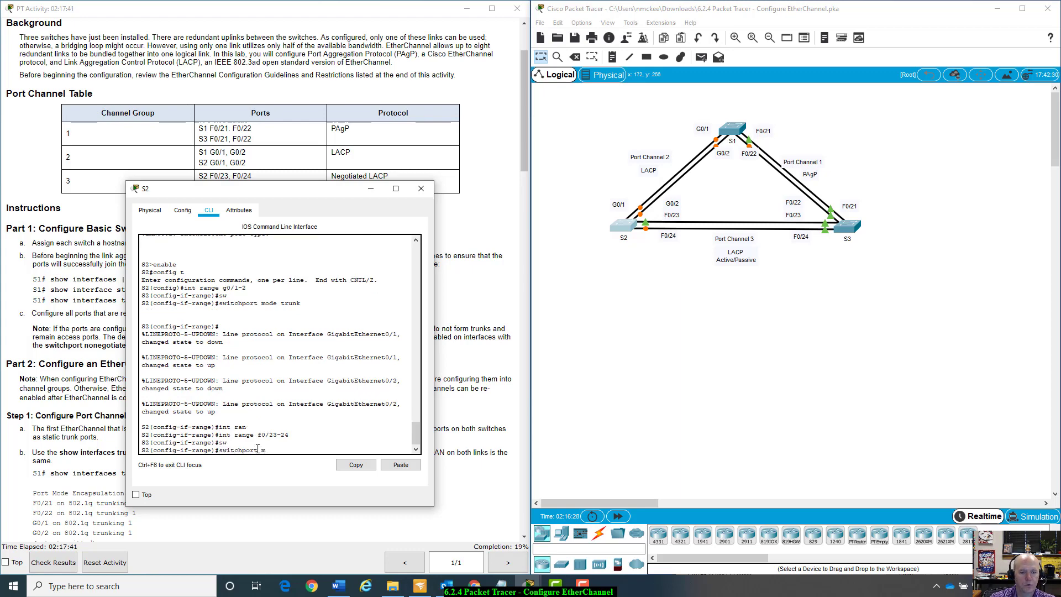
pyautogui.write('mode trunk')
pyautogui.press('Return')
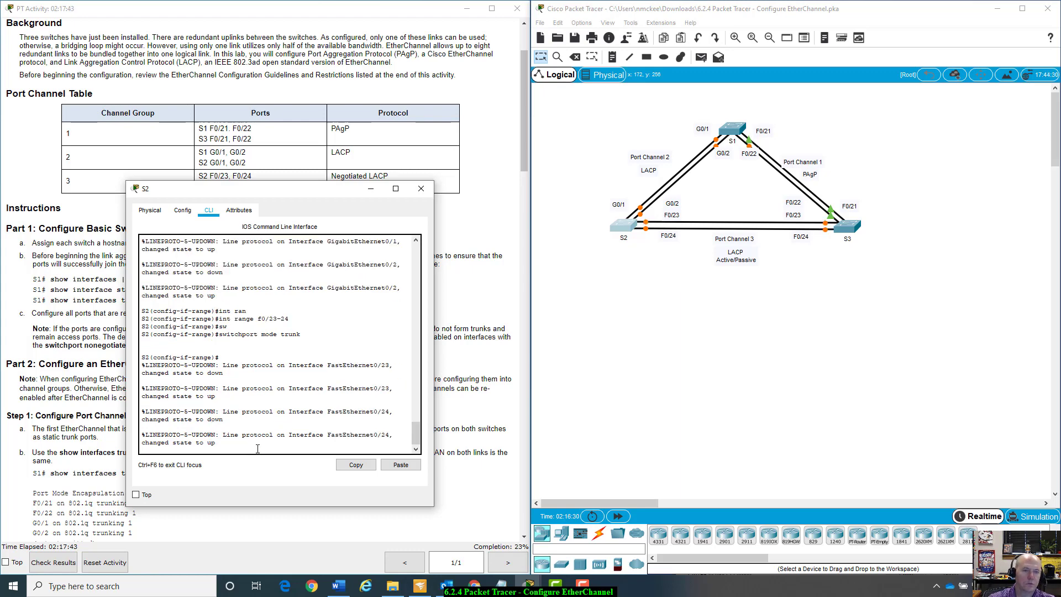
# Step: Move the S2 window clear of the instructions and the topology, and open the command line of S3
pyautogui.moveTo(274, 194); pyautogui.dragTo(277, 211)
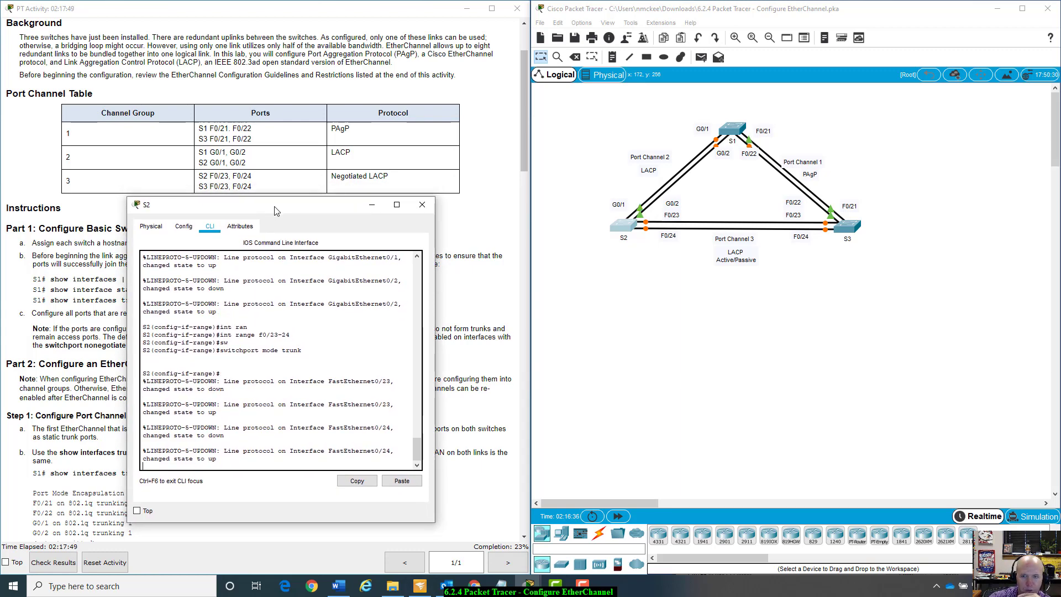
pyautogui.moveTo(276, 211); pyautogui.dragTo(727, 293)
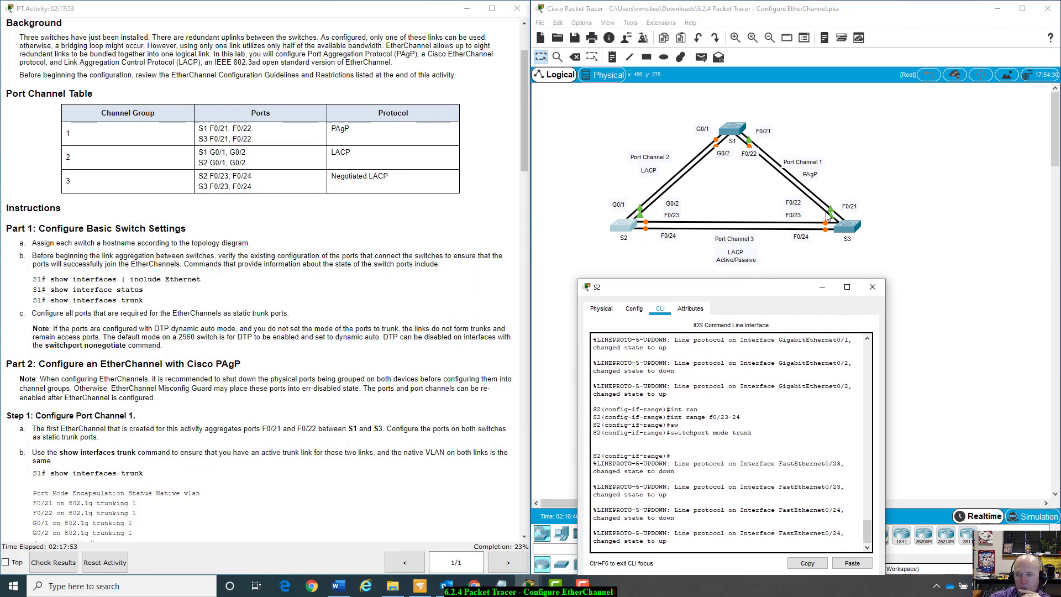
pyautogui.click(848, 226)
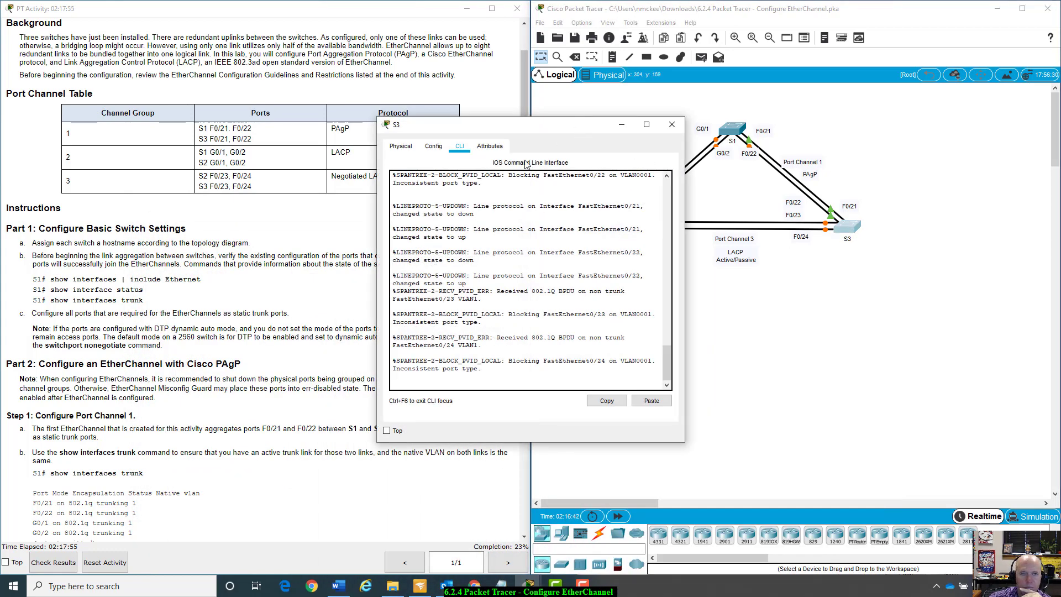
# Step: Move the S3 window off the topology and enter global configuration mode on S3 with enable and config t
pyautogui.moveTo(525, 125); pyautogui.dragTo(295, 155)
pyautogui.moveTo(359, 236); pyautogui.dragTo(161, 226)
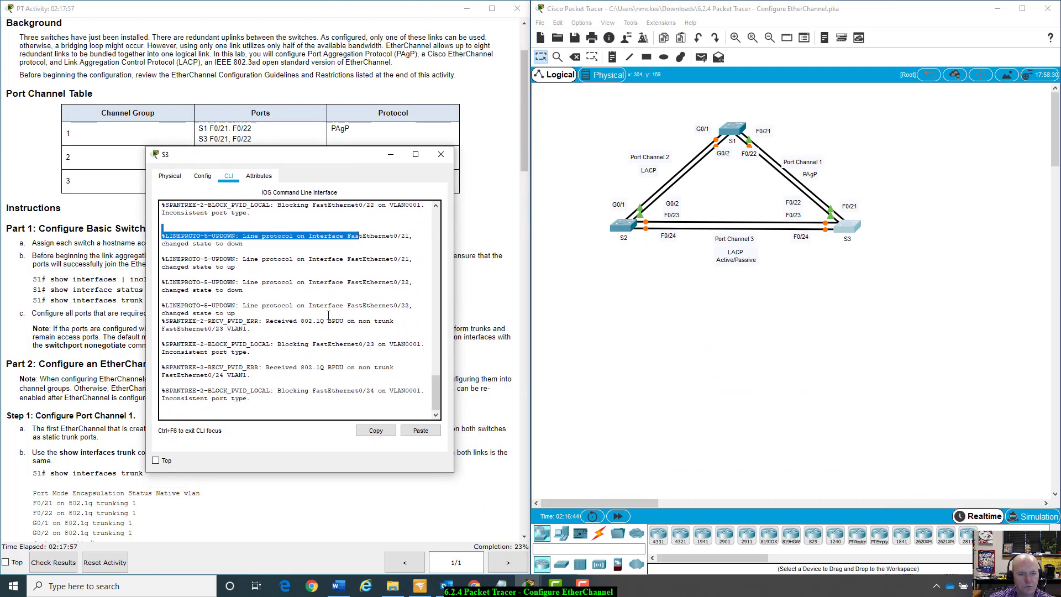
pyautogui.click(320, 365)
pyautogui.press('Return')
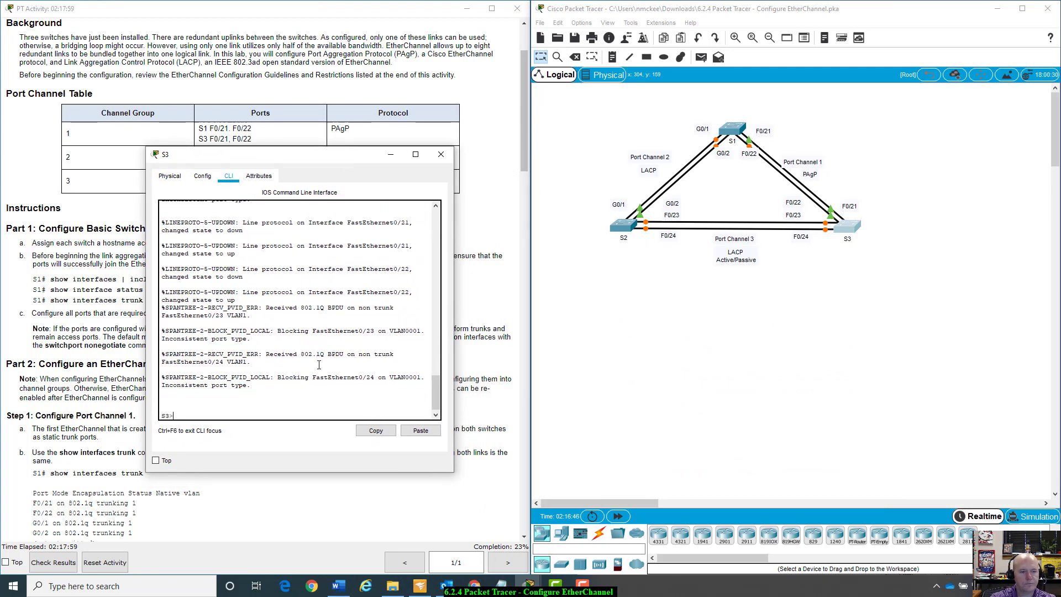
pyautogui.write('enable')
pyautogui.press('Return')
pyautogui.write('co')
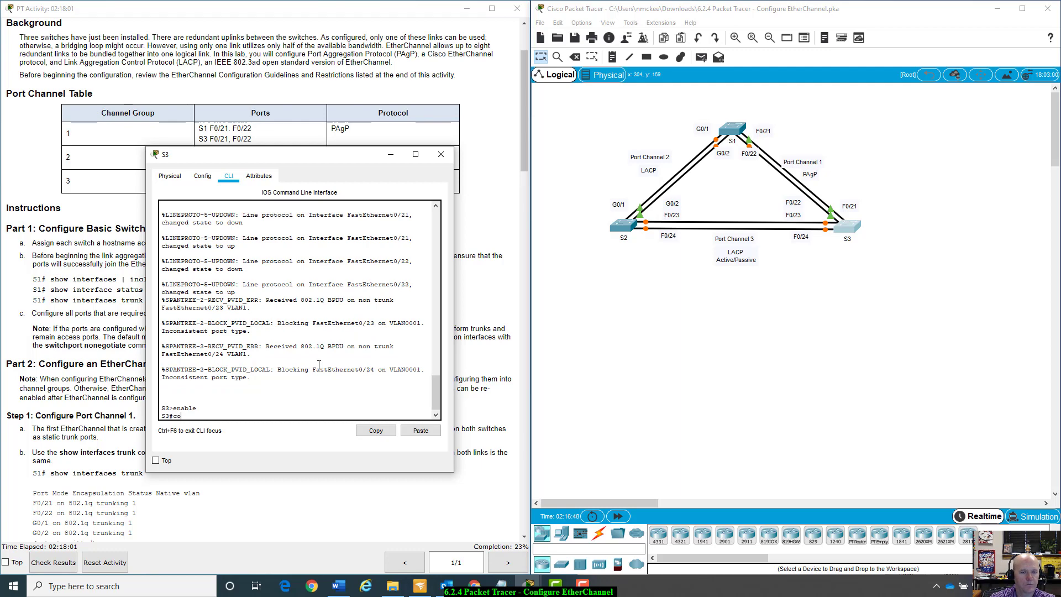
pyautogui.write('n')
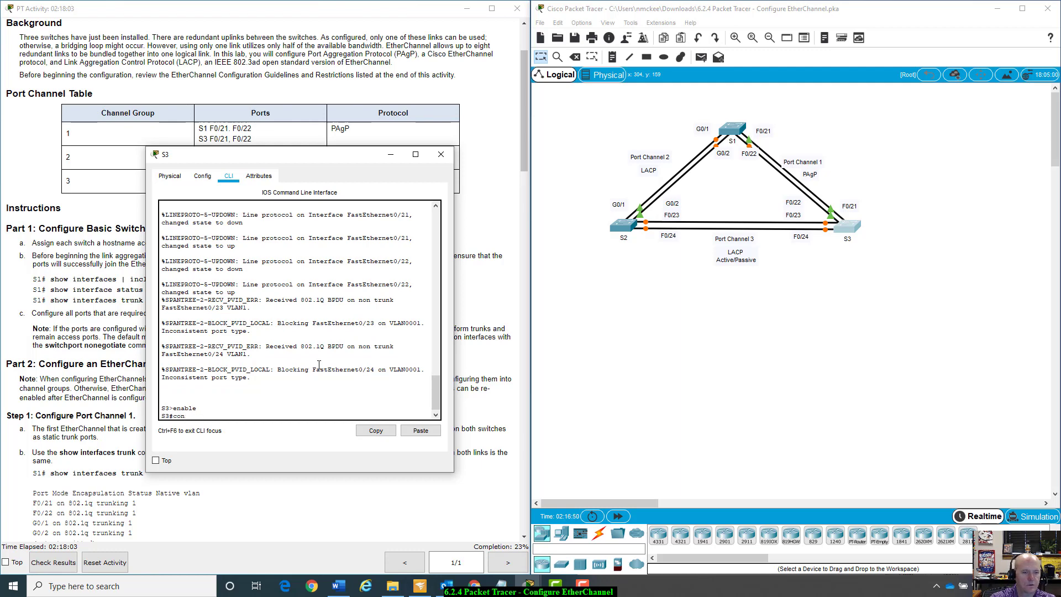
pyautogui.write('fig t')
pyautogui.press('Return')
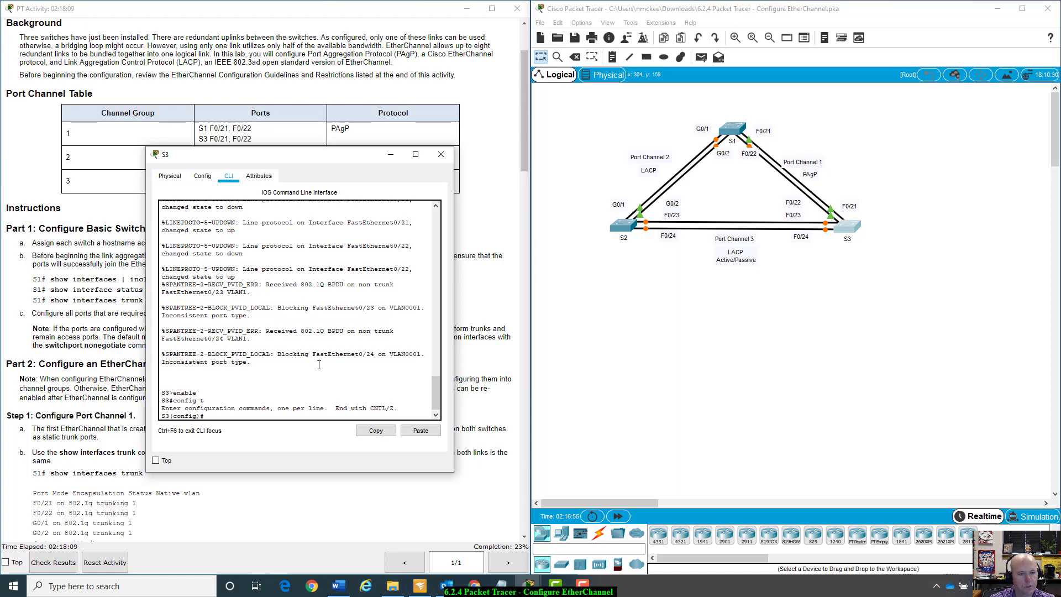
pyautogui.write('int gr')
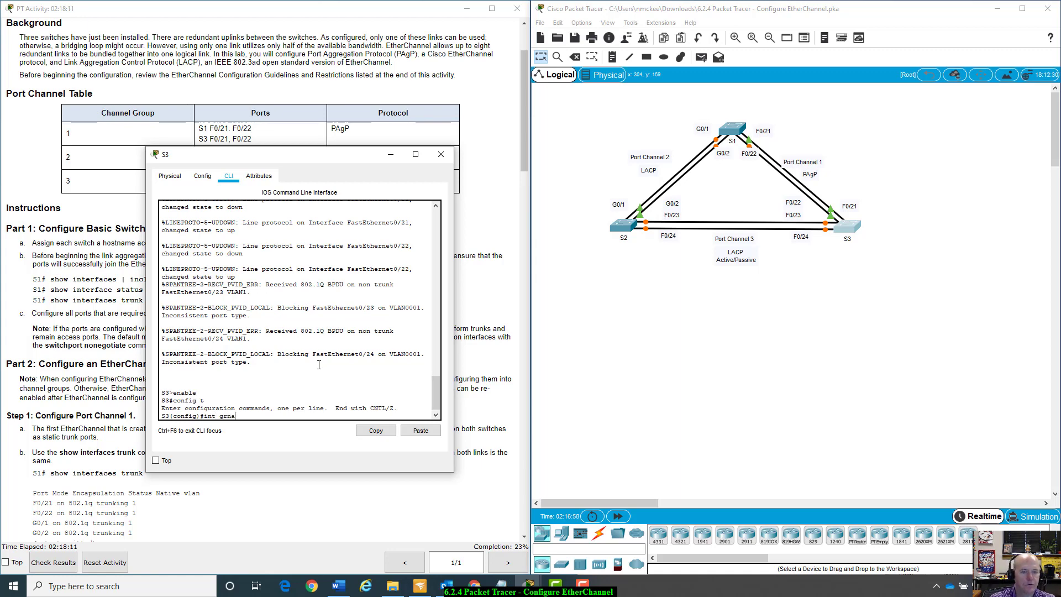
pyautogui.write('na')
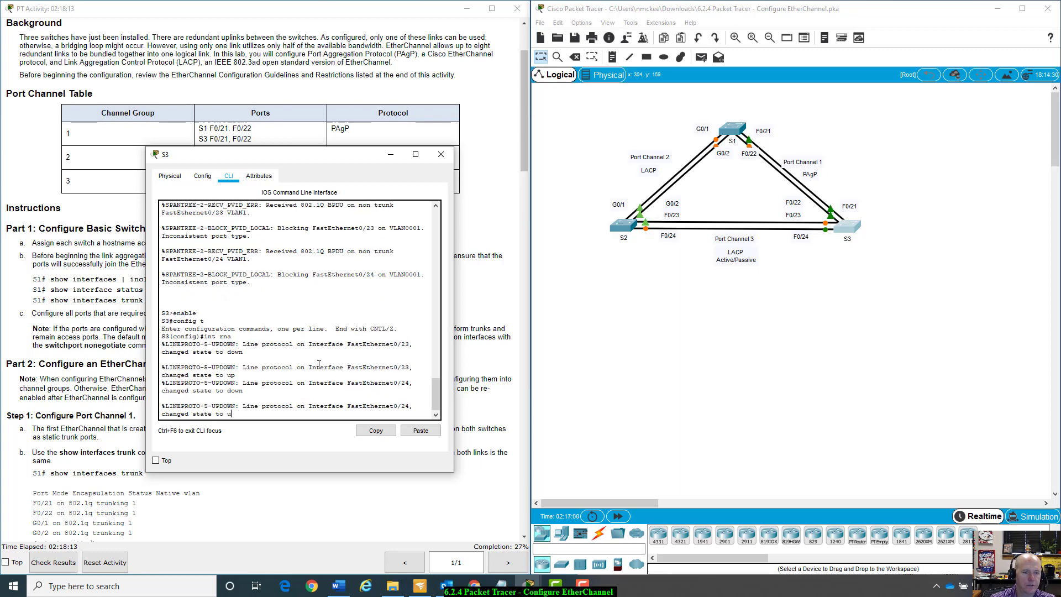
pyautogui.press('Return')
pyautogui.press('Return')
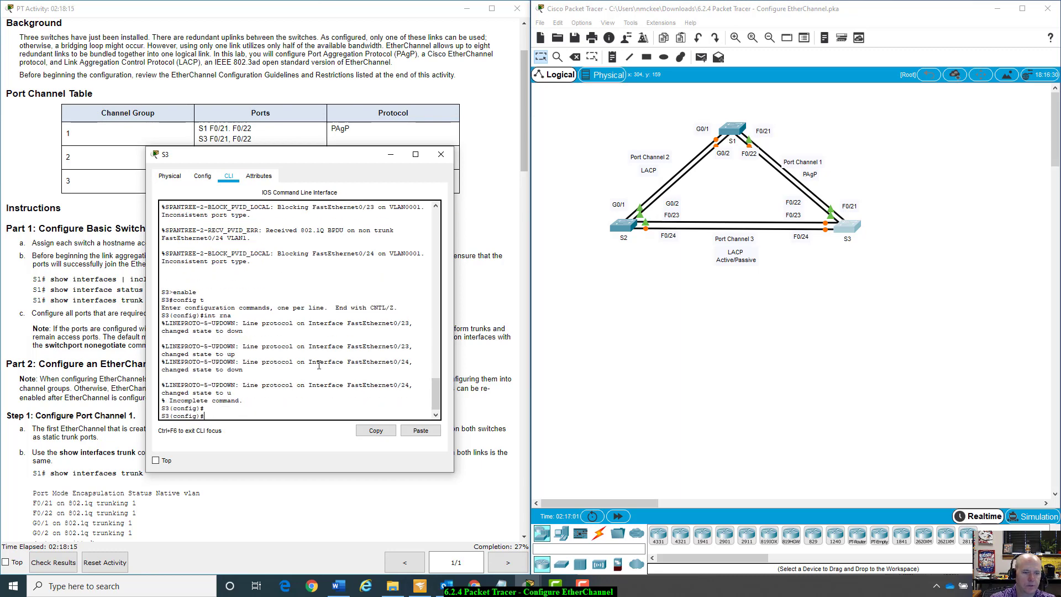
# Step: Configure the interface range f0/21-22 on S3 as static trunk ports with switchport mode trunk
pyautogui.write('int range')
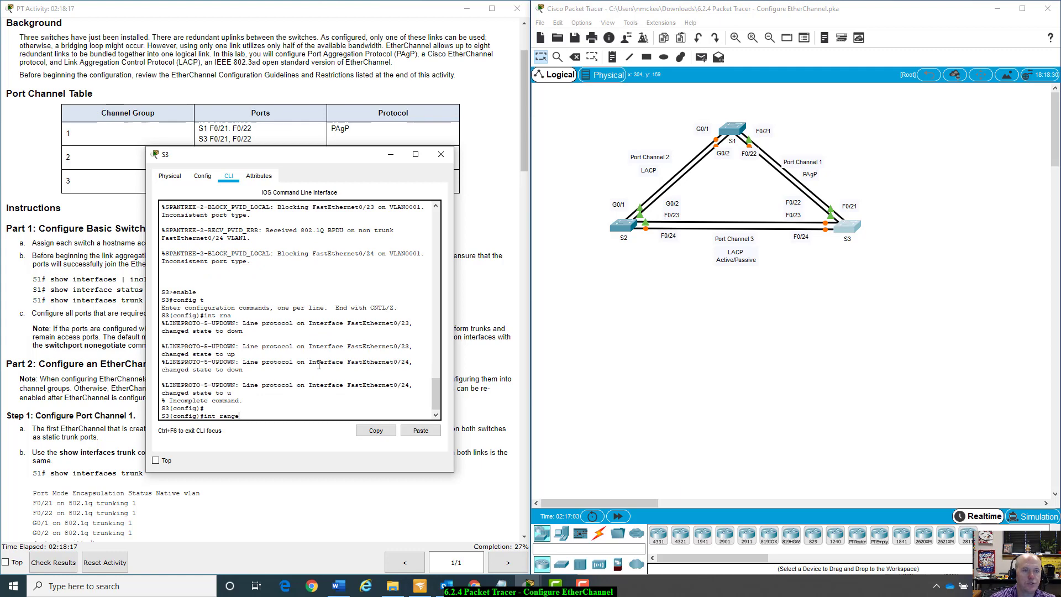
pyautogui.write(' f0/2')
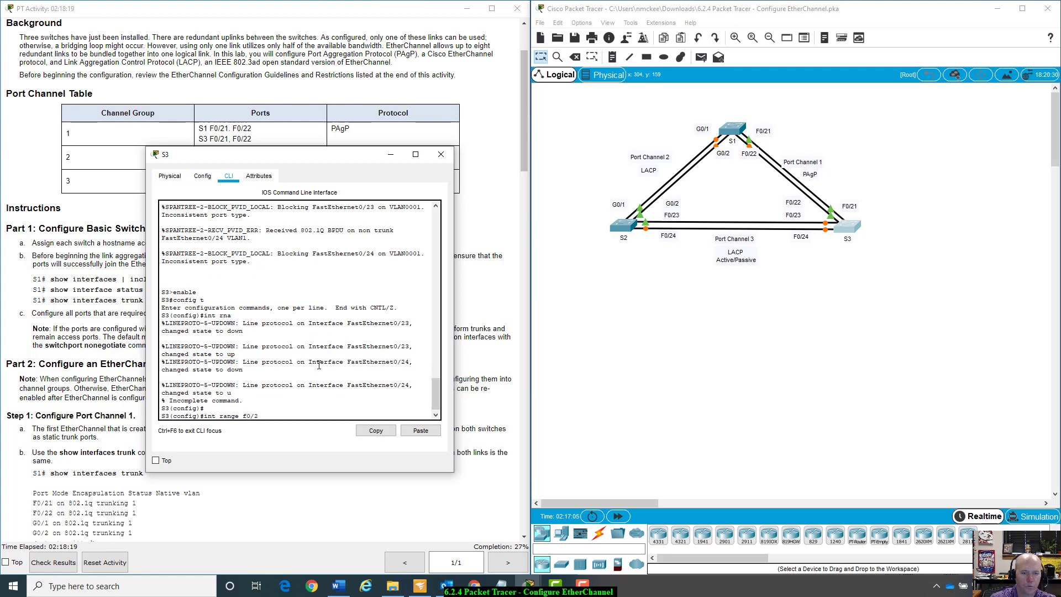
pyautogui.write('1-22')
pyautogui.press('Return')
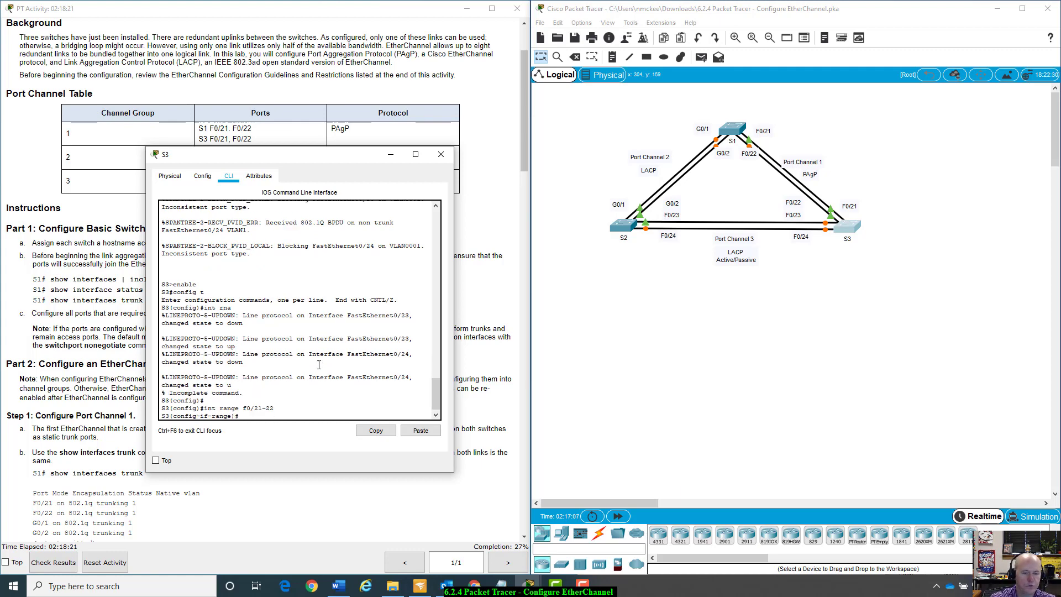
pyautogui.write('swi')
pyautogui.press('Tab')
pyautogui.write('mod')
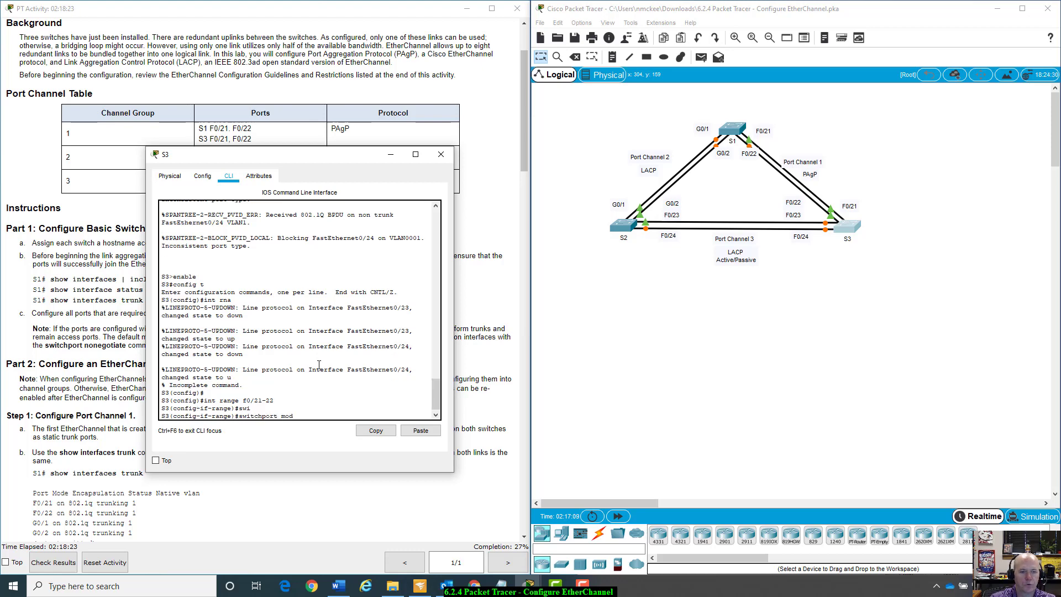
pyautogui.write('e trunlk')
pyautogui.press('Return')
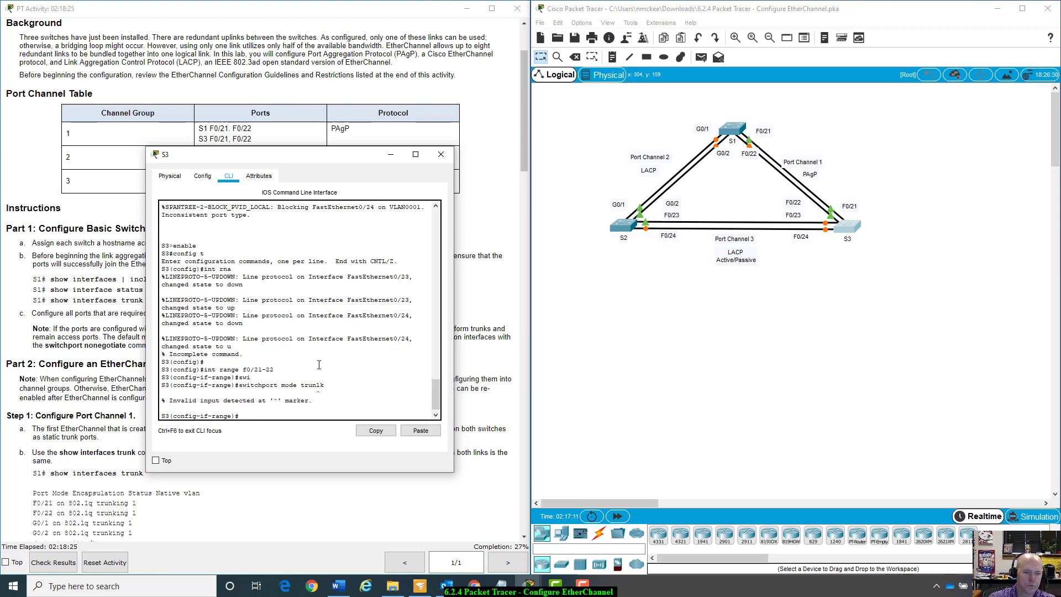
pyautogui.press('Up')
pyautogui.press('BackSpace')
pyautogui.press('BackSpace')
pyautogui.write('k')
pyautogui.press('Return')
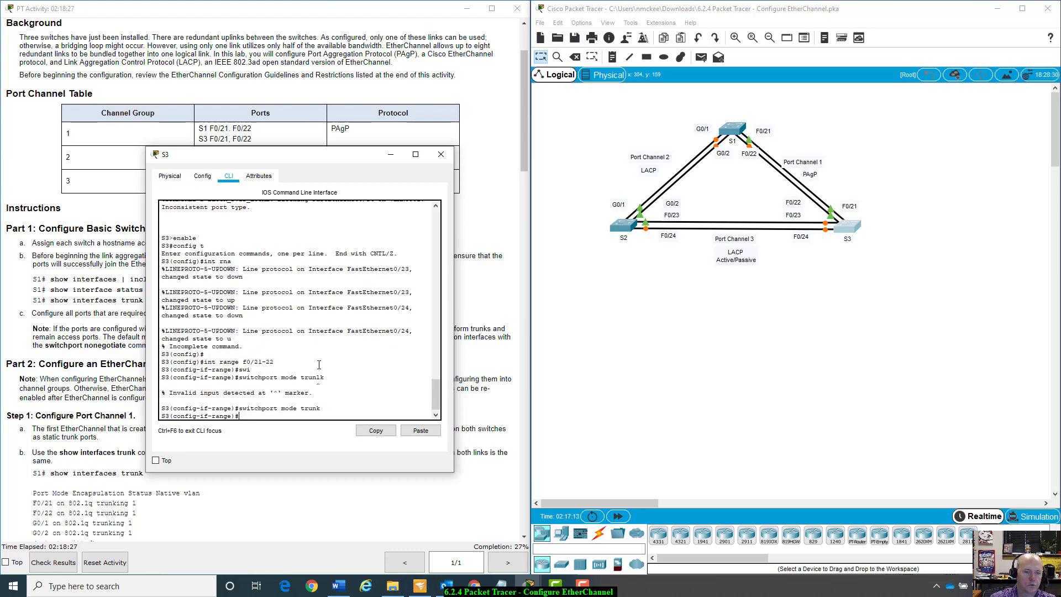
# Step: Uncover the port channel table, and configure the interface range f0/23-24 on S3 with switchport mode trunk
pyautogui.moveTo(300, 158); pyautogui.dragTo(293, 203)
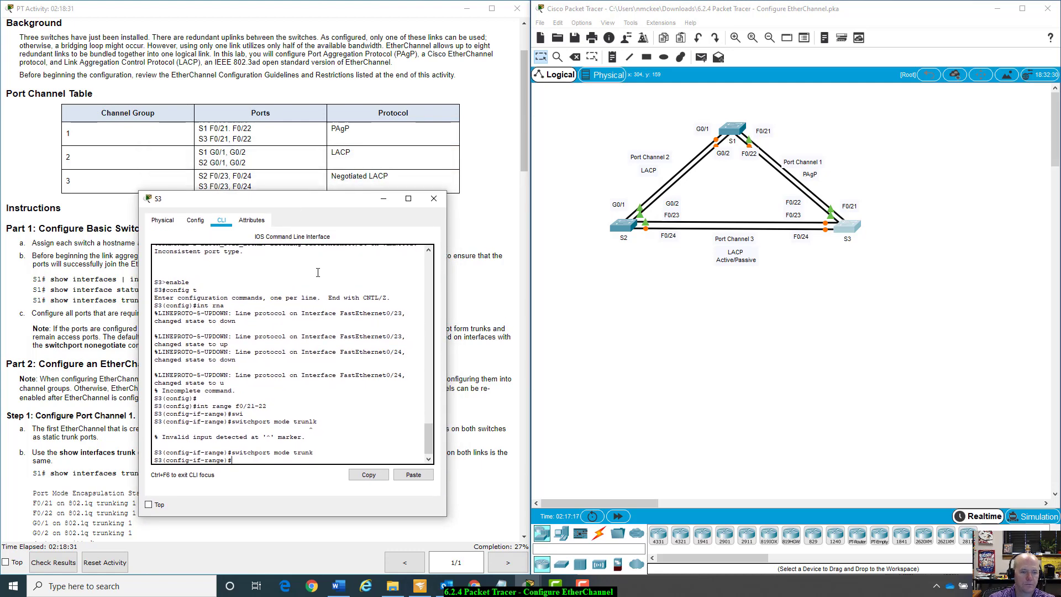
pyautogui.write('int ')
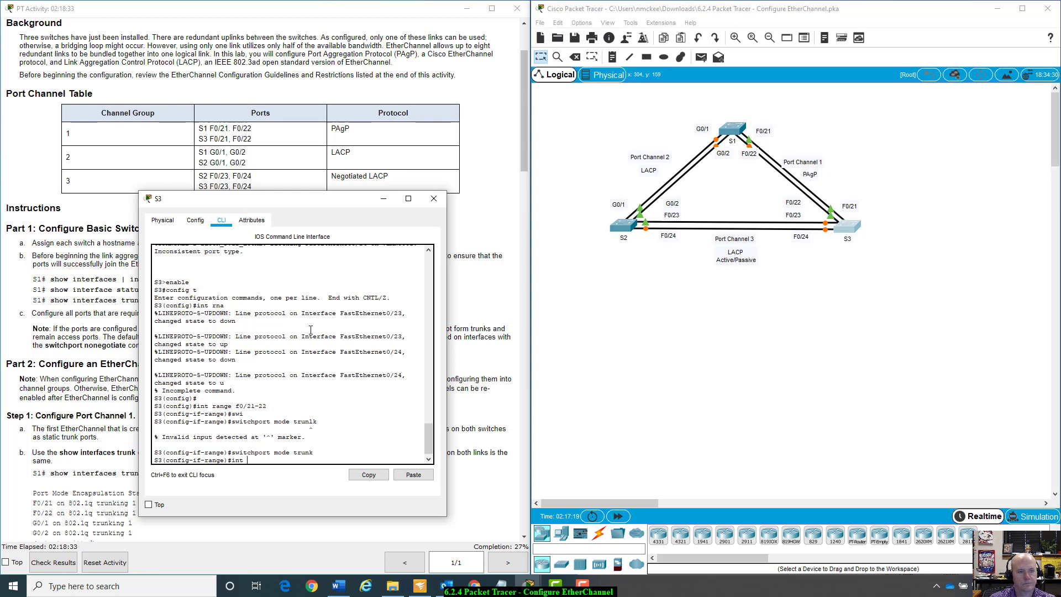
pyautogui.write('ran')
pyautogui.press('Tab')
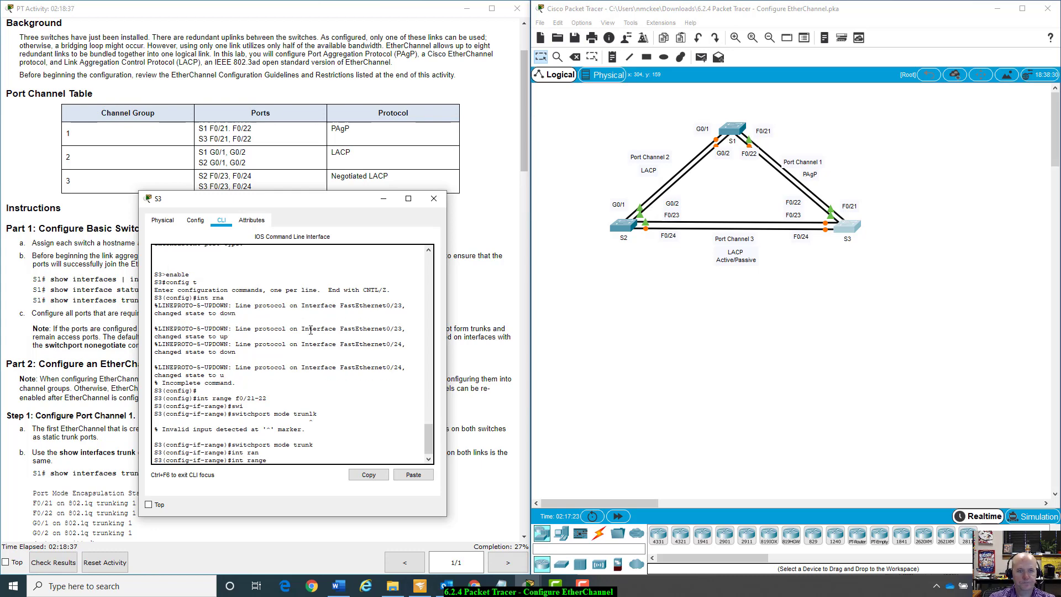
pyautogui.write('f0/2')
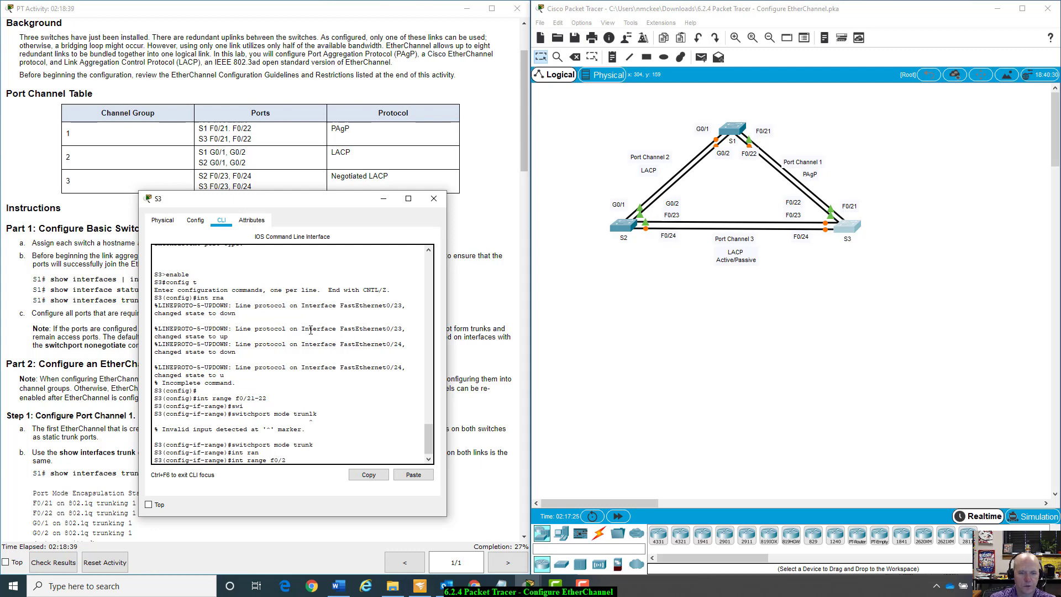
pyautogui.write('3-24')
pyautogui.press('Return')
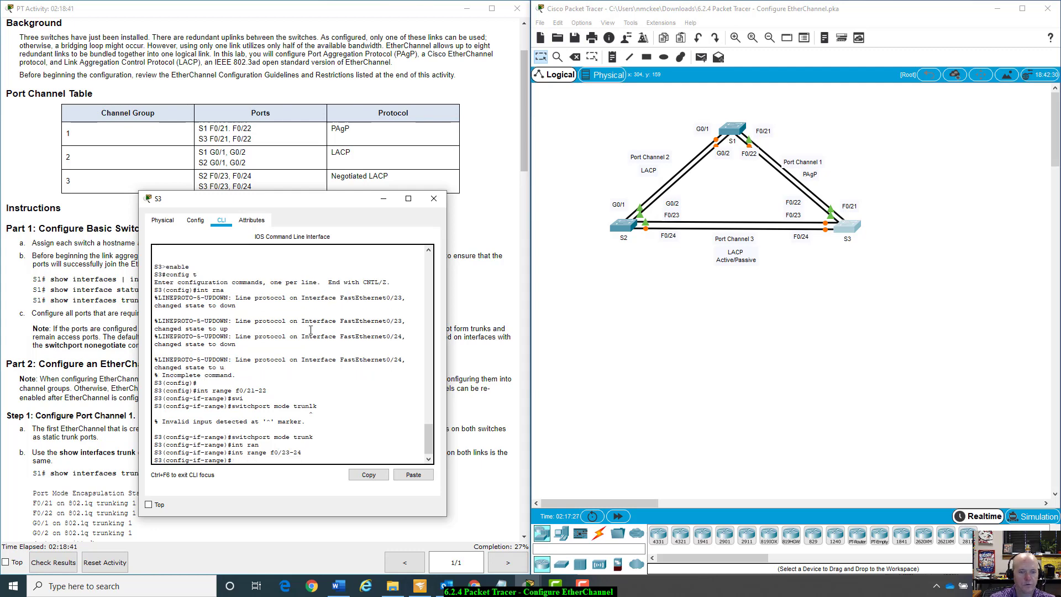
pyautogui.write('sw')
pyautogui.press('Tab')
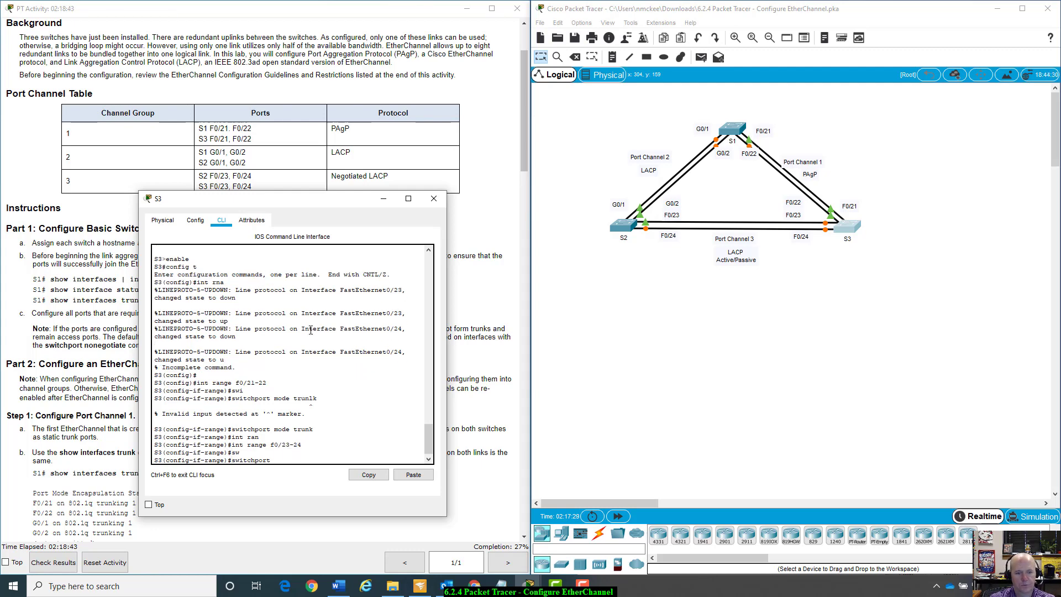
pyautogui.write('mode trunk')
pyautogui.press('Return')
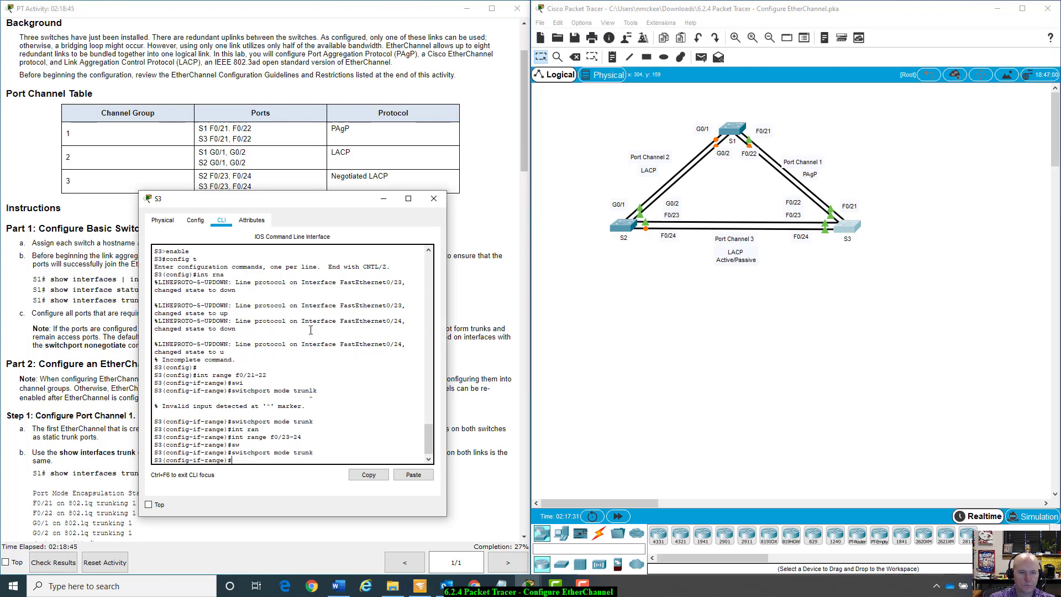
# Step: Switch from S3 to the command line of S1 and exit to privileged EXEC mode
pyautogui.click(434, 199)
pyautogui.click(732, 128)
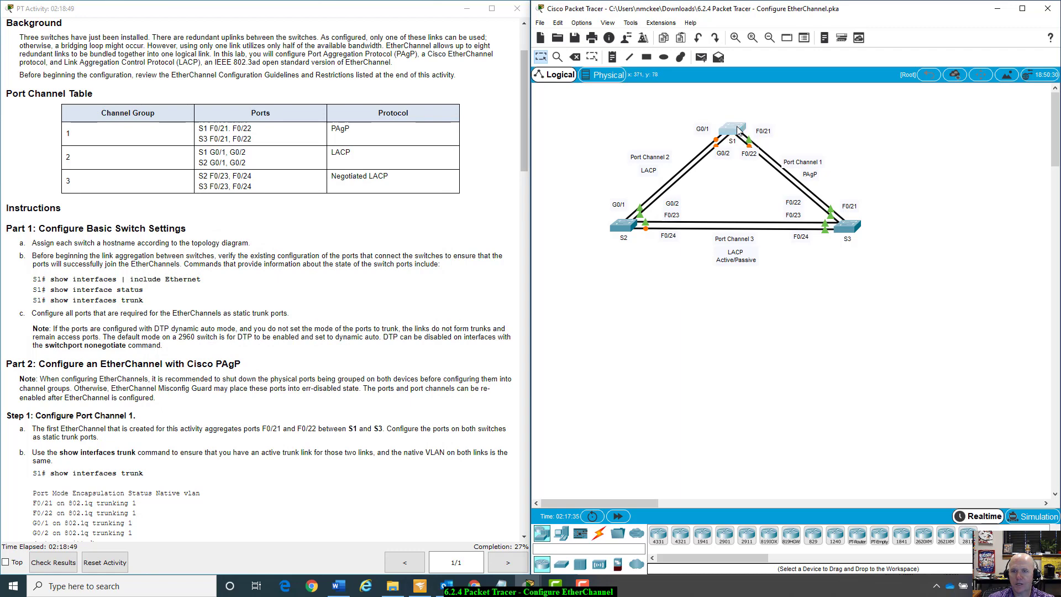
pyautogui.moveTo(830, 292); pyautogui.dragTo(721, 161)
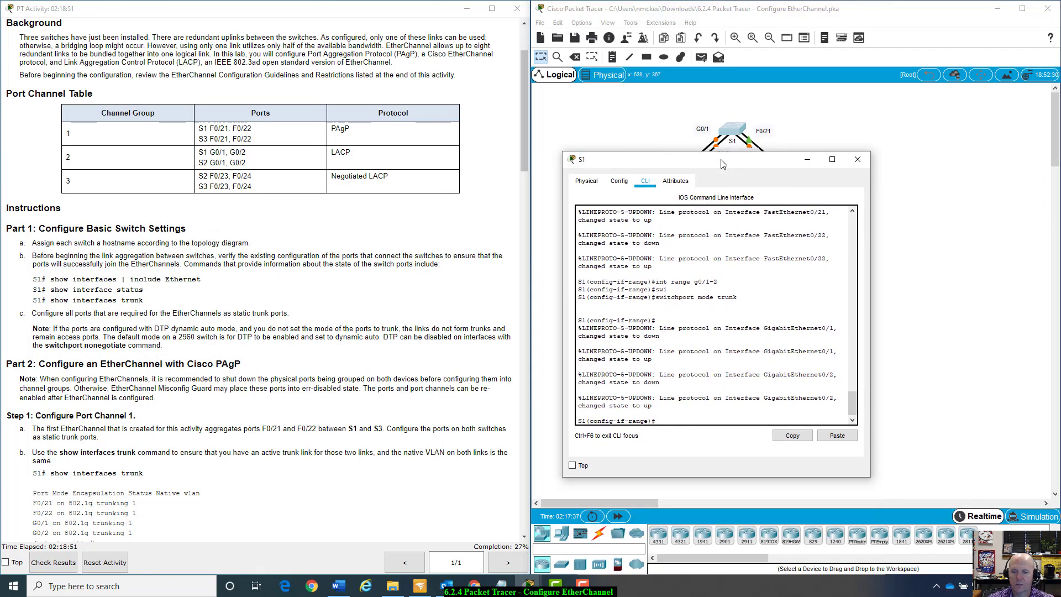
pyautogui.write('exit')
pyautogui.press('Return')
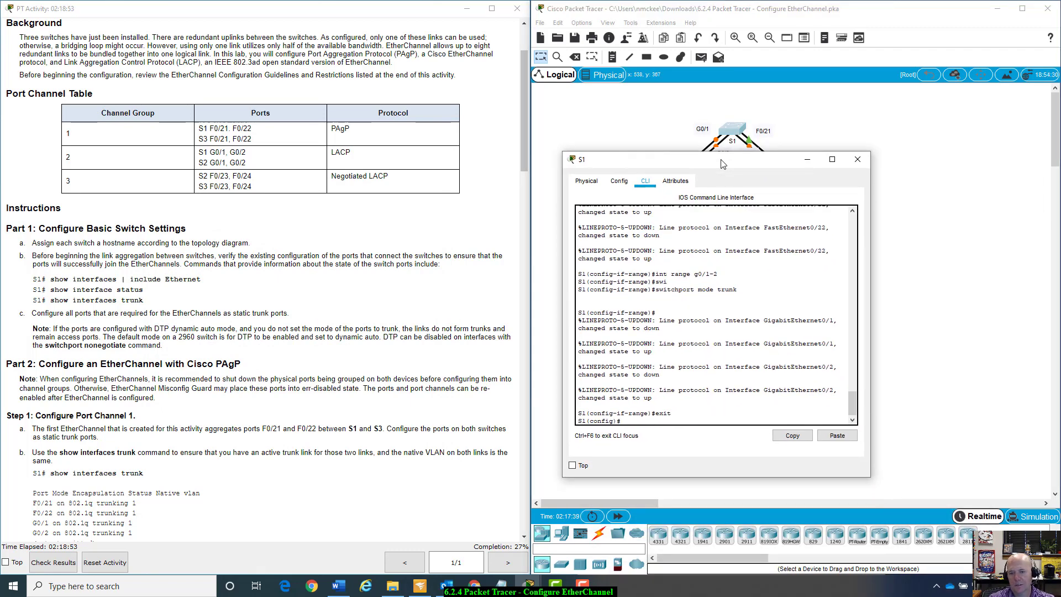
pyautogui.write('exit')
pyautogui.press('Return')
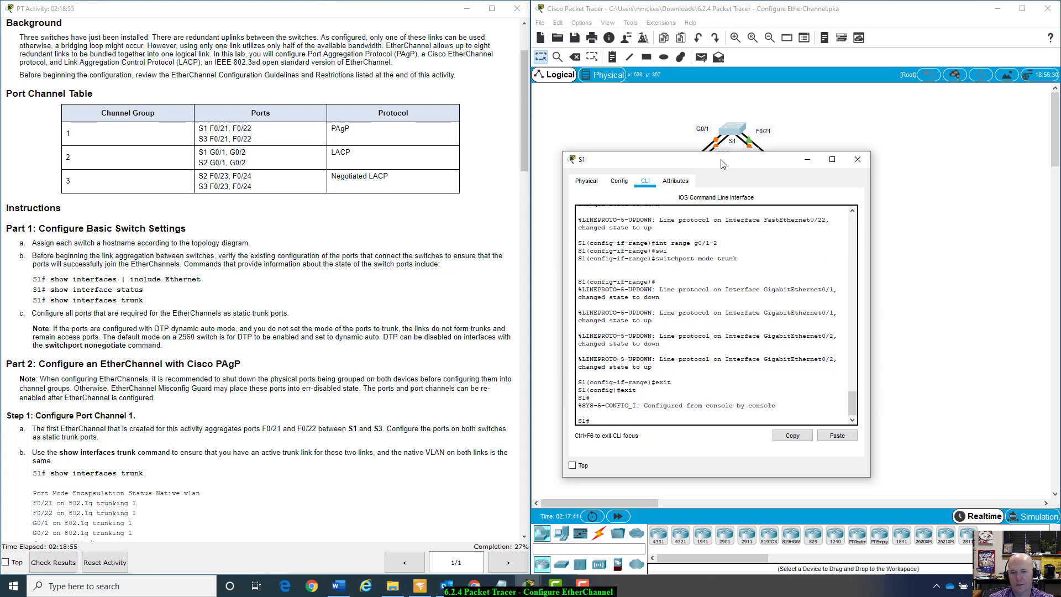
# Step: Run show interfaces trunk on S1 and page through the trunk status, encapsulation and native VLAN of its ports
pyautogui.write('show')
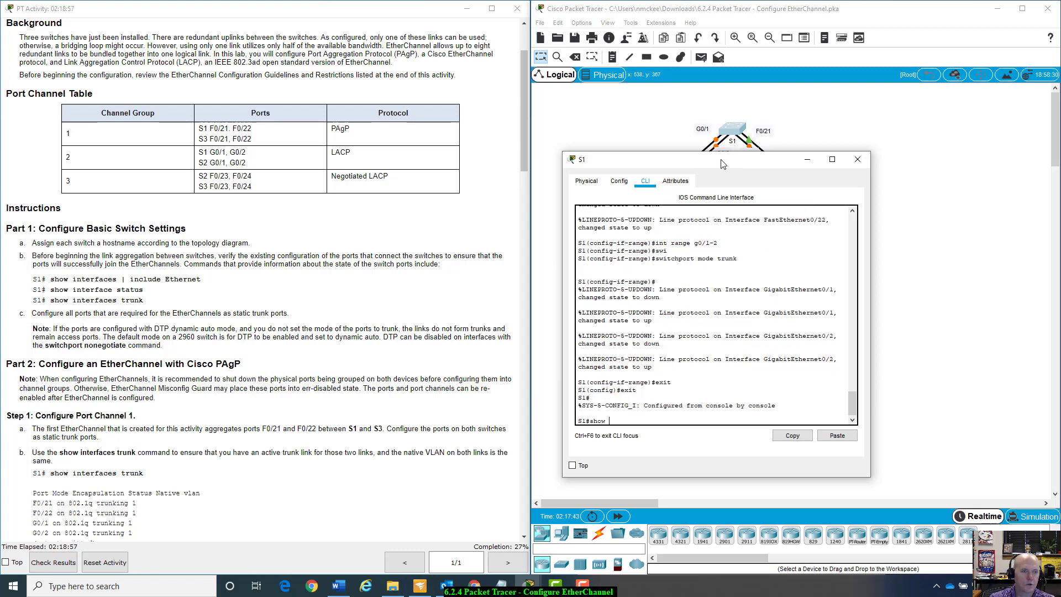
pyautogui.write(' inter')
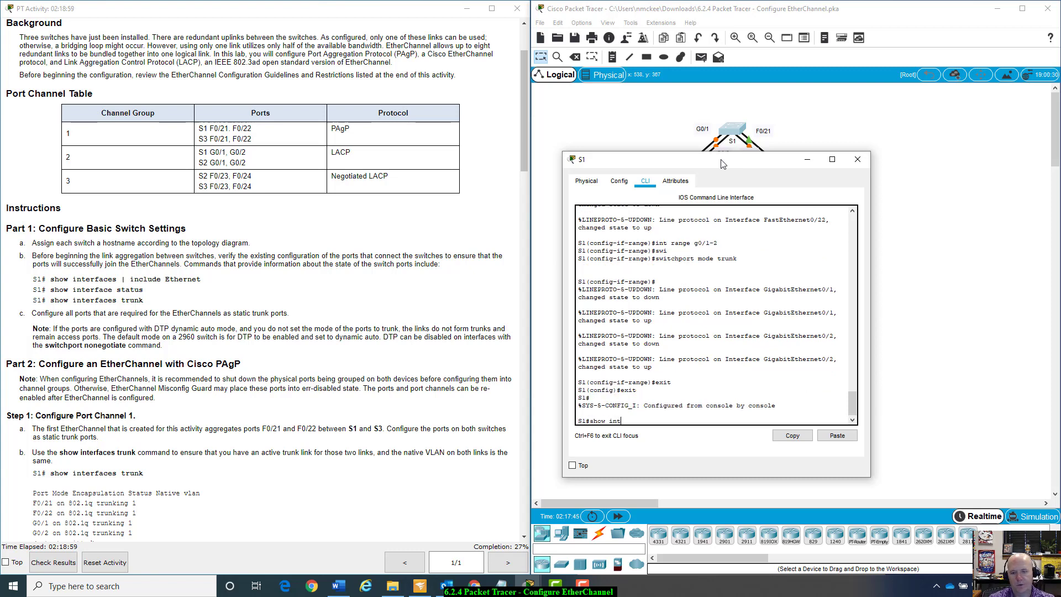
pyautogui.press('Tab')
pyautogui.write('tru')
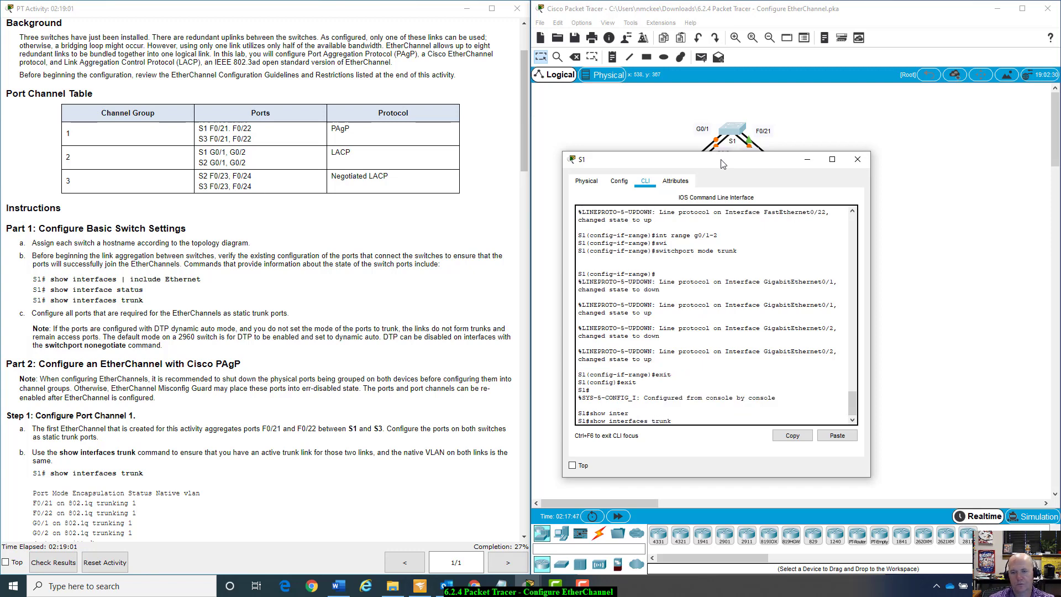
pyautogui.write('nk')
pyautogui.press('Return')
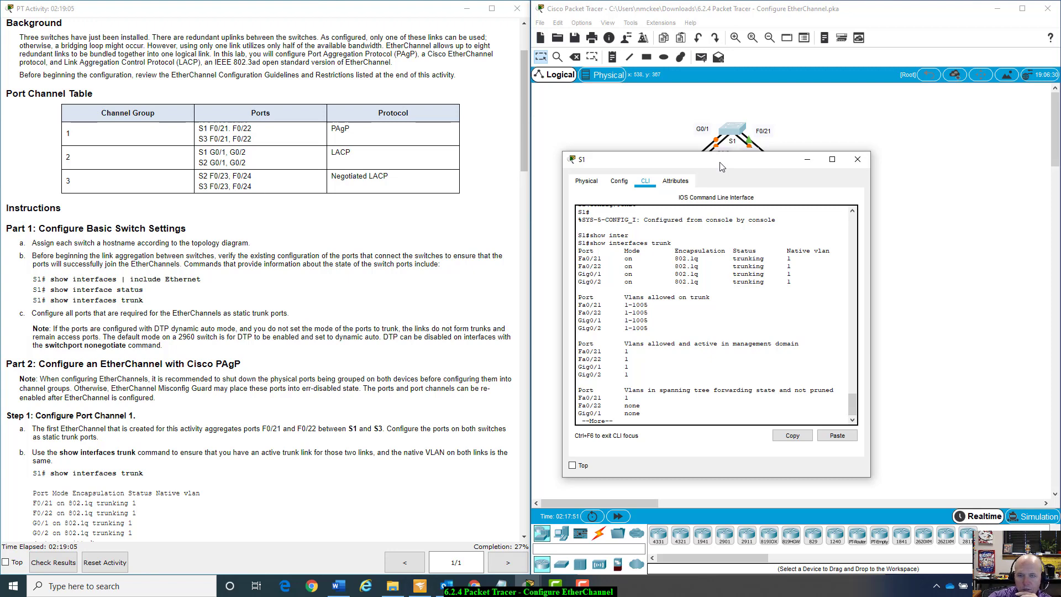
pyautogui.moveTo(722, 166); pyautogui.dragTo(694, 103)
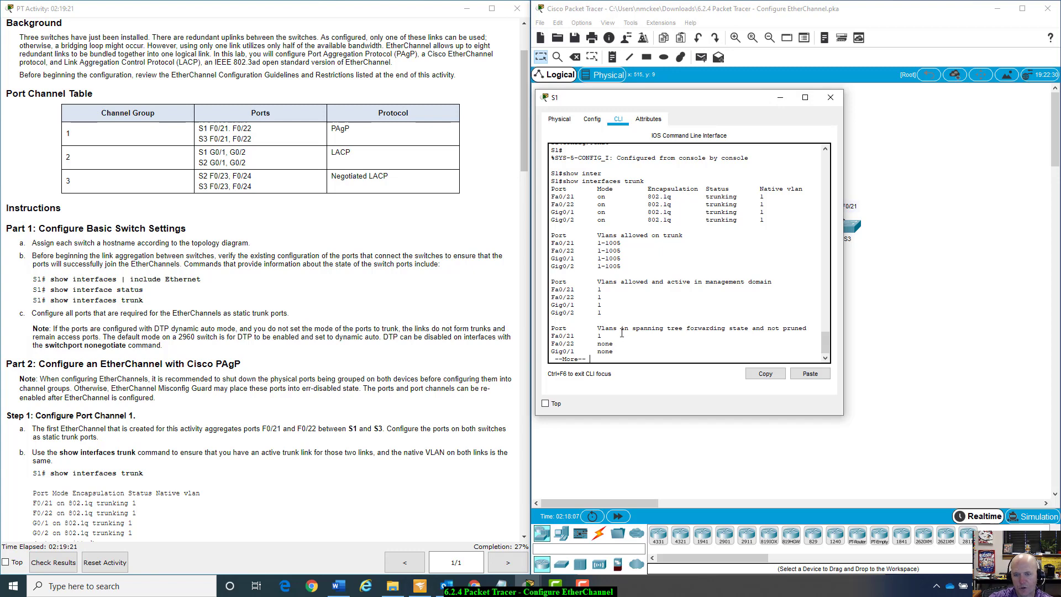
pyautogui.press('space')
# Step: Switch from S1 to the command line of S2 and return to privileged EXEC mode with end
pyautogui.click(830, 98)
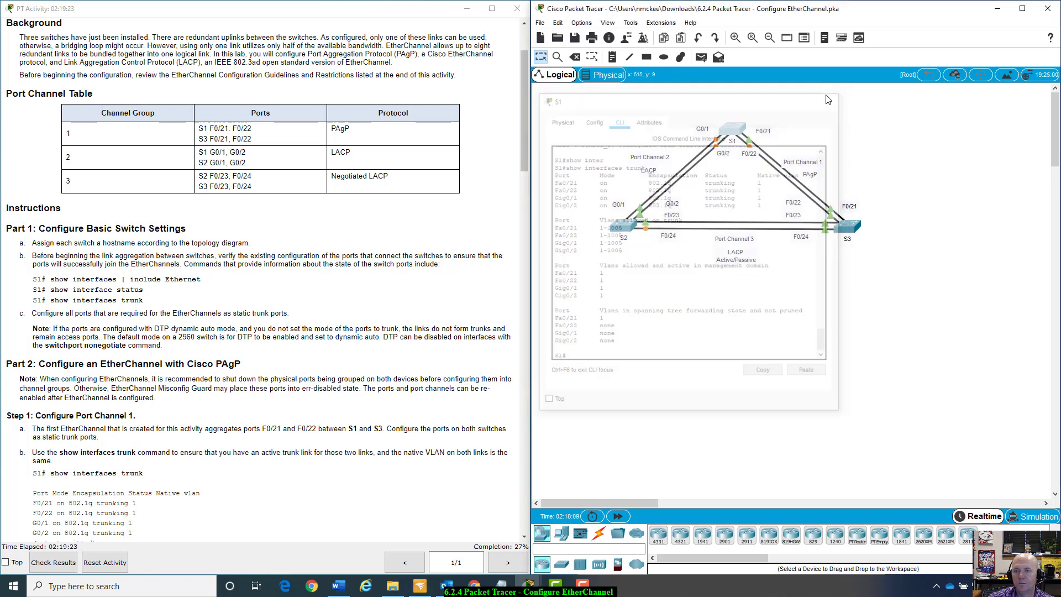
pyautogui.click(625, 225)
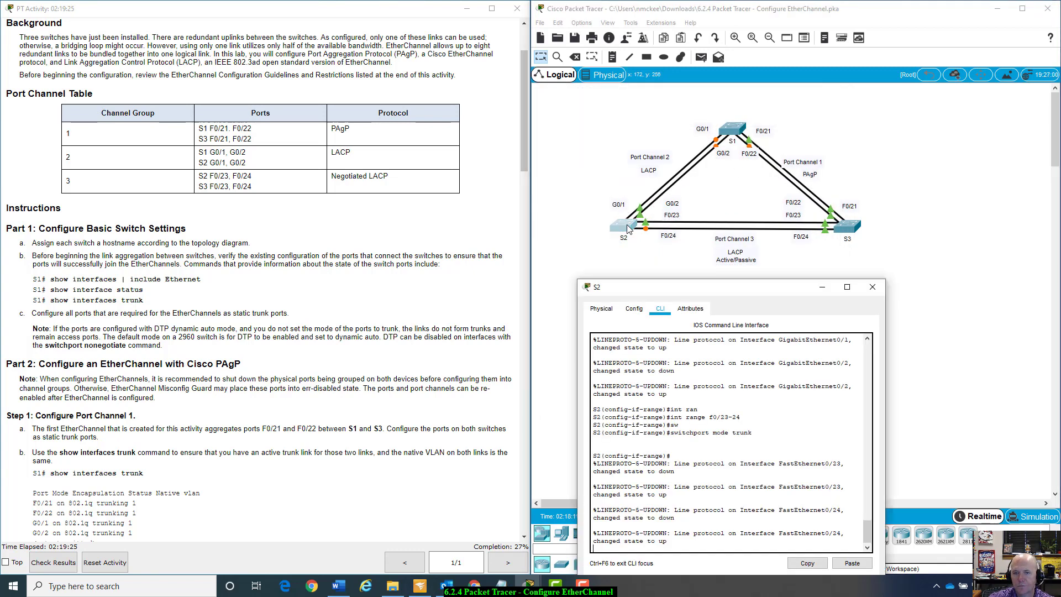
pyautogui.moveTo(702, 279); pyautogui.dragTo(698, 133)
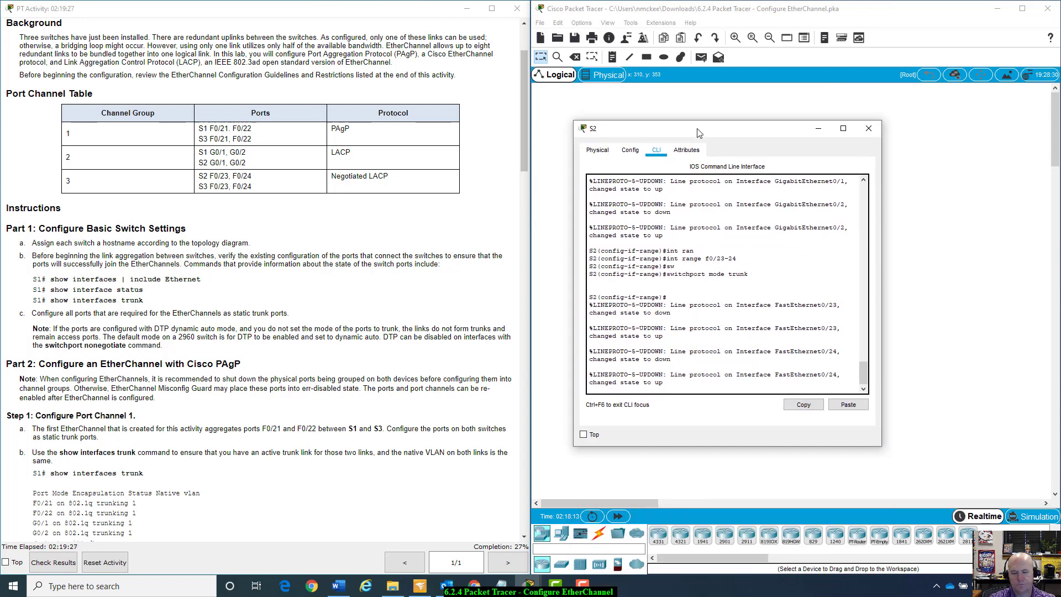
pyautogui.press('Return')
pyautogui.write('end')
pyautogui.press('Return')
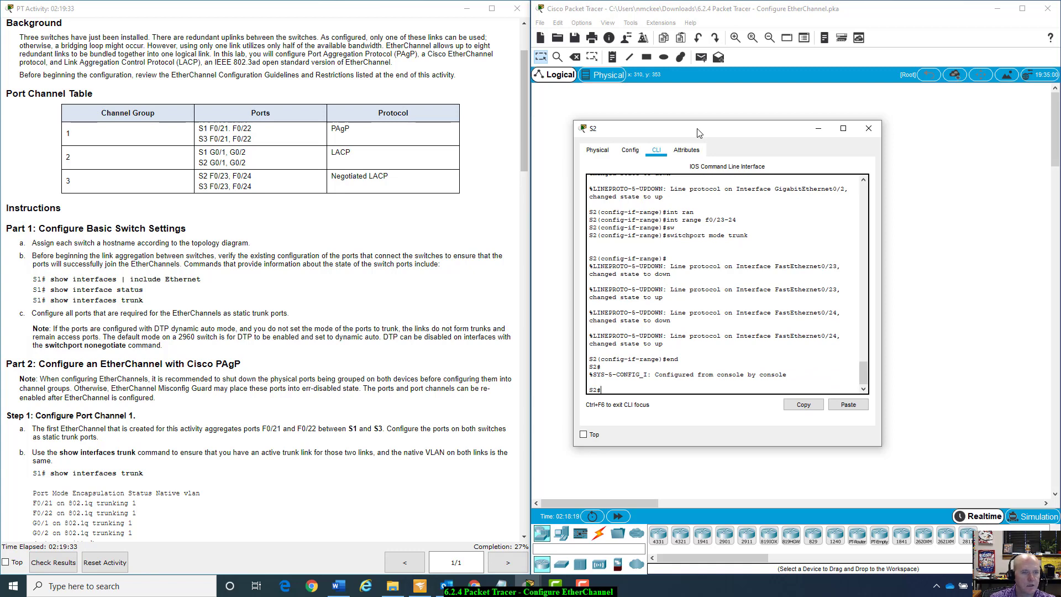
# Step: Run show interfaces trunk on S2 and check the trunk entries for Gig0/1, Gig0/2, Fa0/23 and Fa0/24
pyautogui.write('show inter')
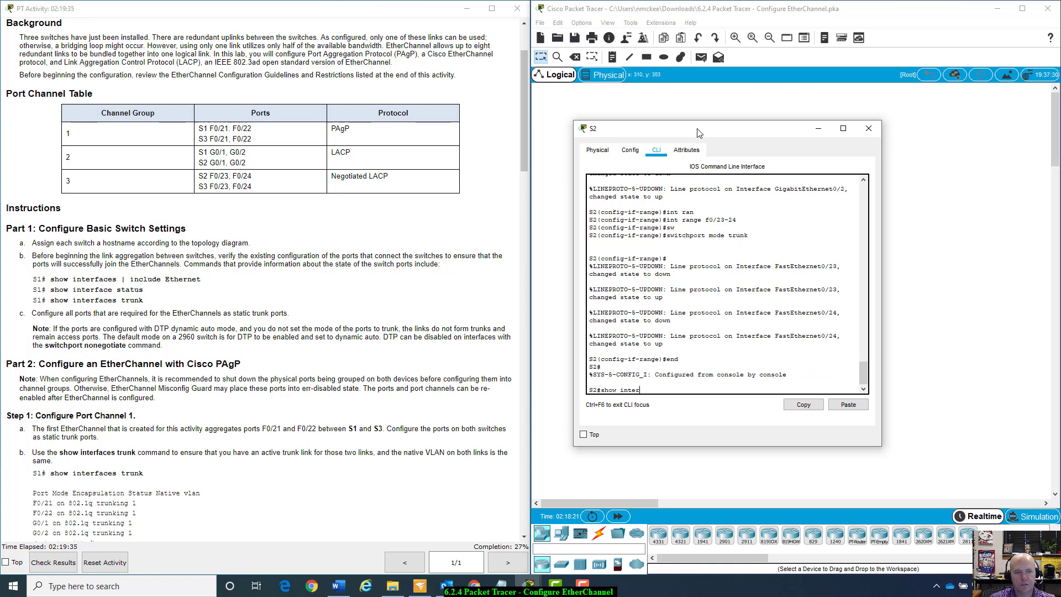
pyautogui.press('Tab')
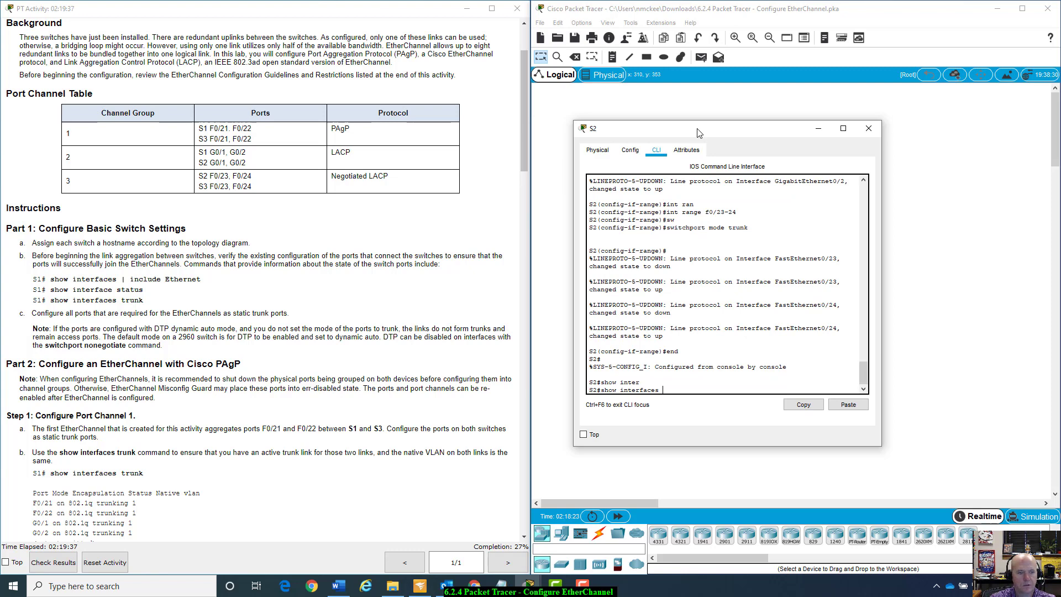
pyautogui.write('trunk')
pyautogui.press('Return')
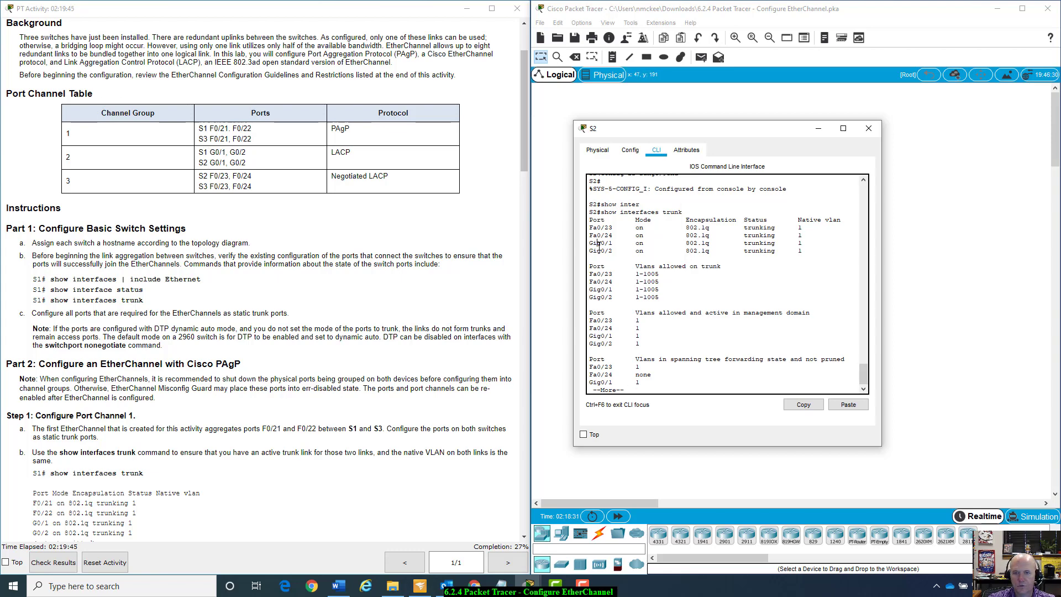
pyautogui.moveTo(599, 243); pyautogui.dragTo(614, 250)
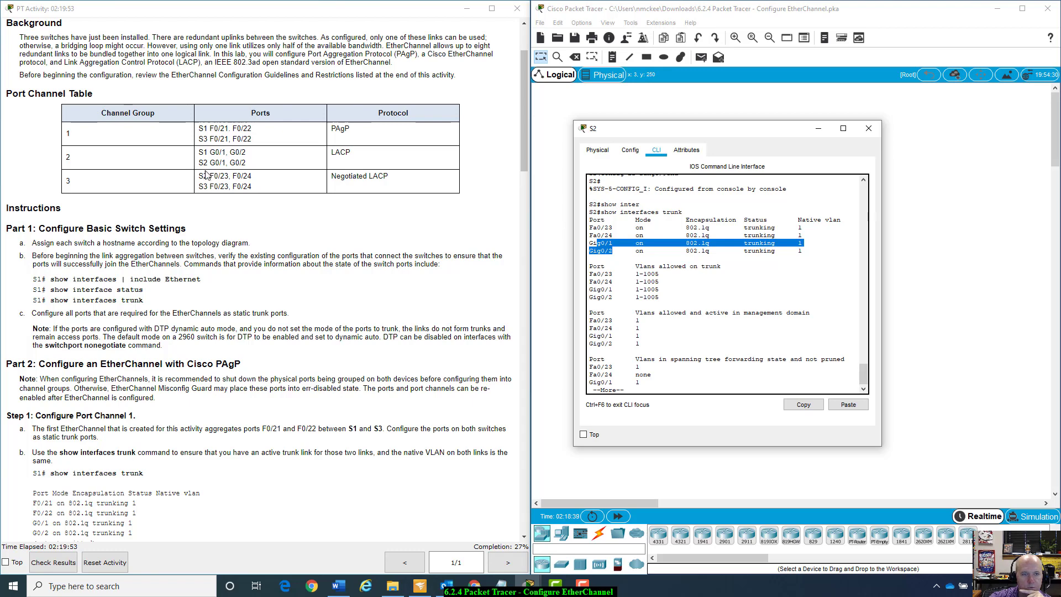
pyautogui.moveTo(606, 227); pyautogui.dragTo(620, 236)
# Step: Switch from S2 to the command line of S3 and exit to privileged EXEC mode
pyautogui.click(869, 127)
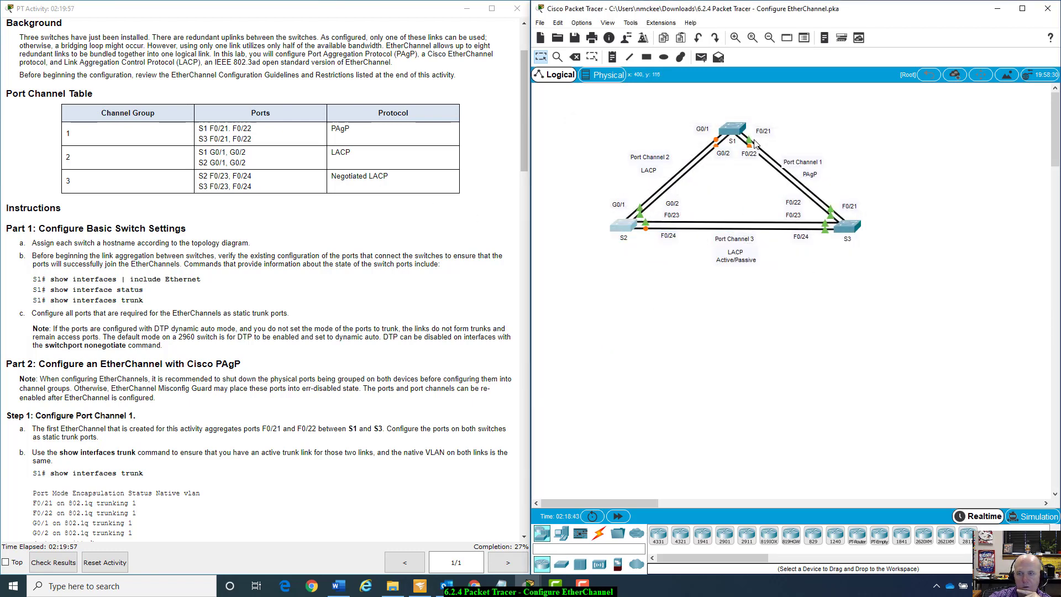
pyautogui.click(856, 233)
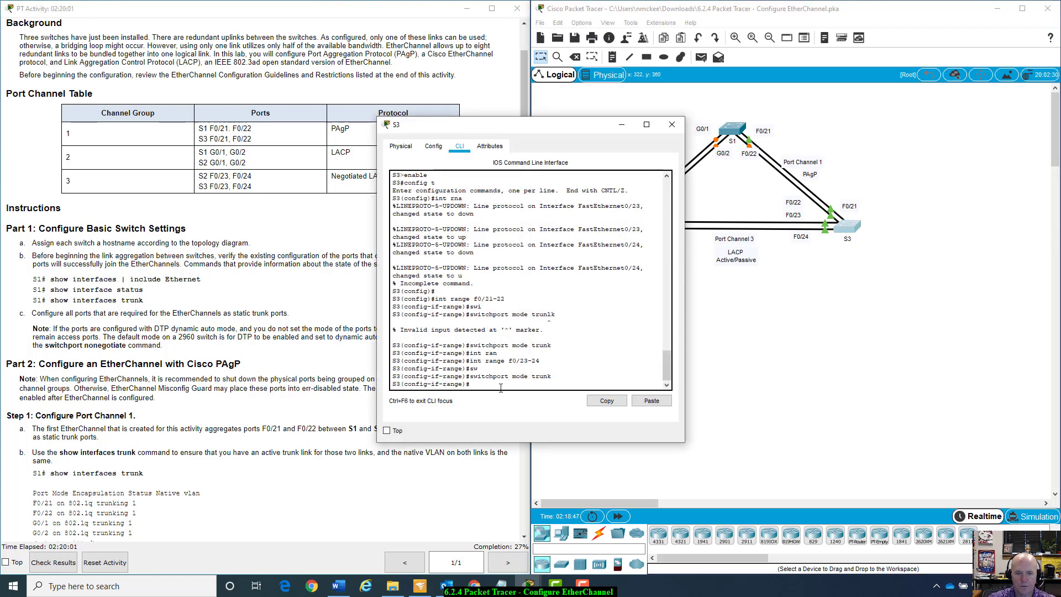
pyautogui.write('exit')
pyautogui.press('Return')
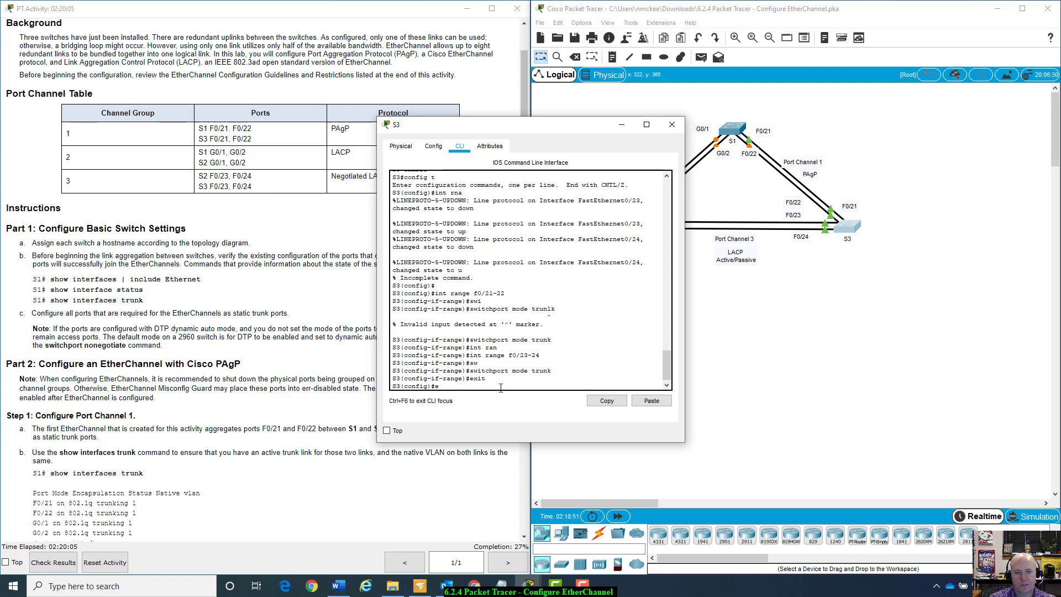
pyautogui.write('exit')
pyautogui.press('Return')
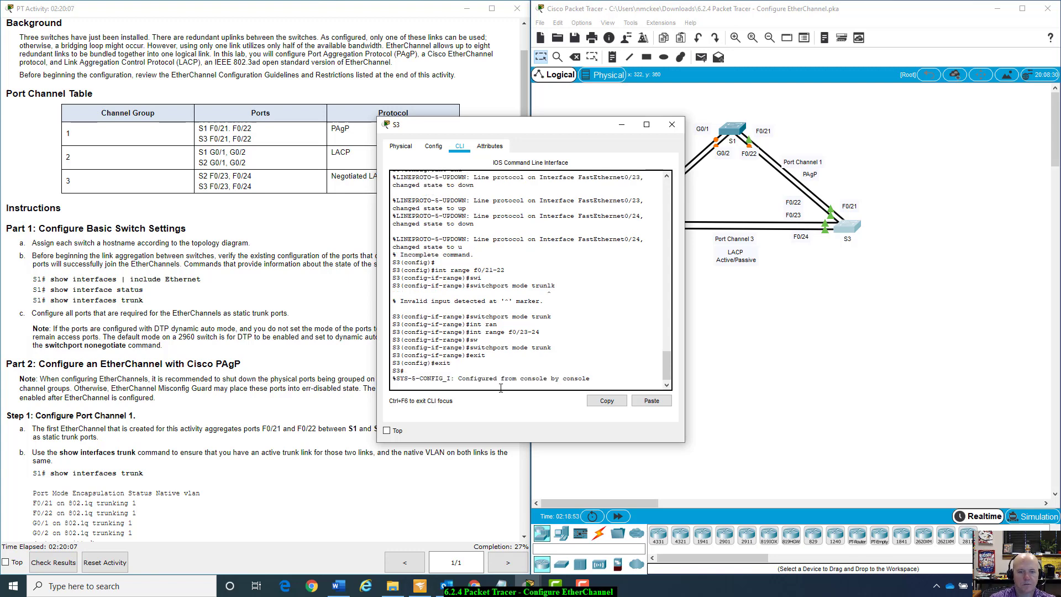
# Step: Run show interfaces trunk on S3, review its trunk ports beside the port channel table, and close the S3 window
pyautogui.write('show i')
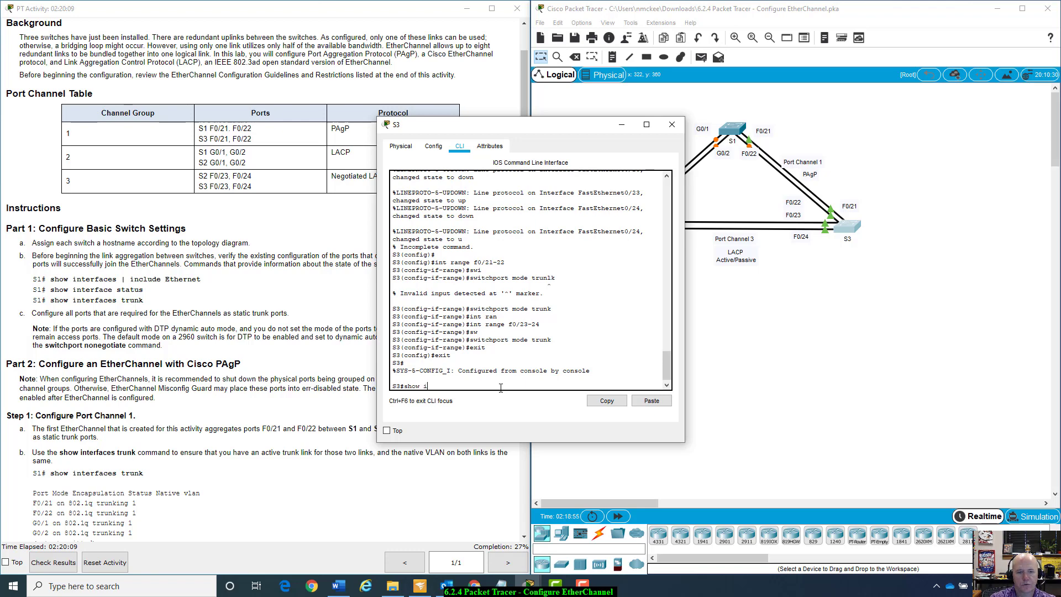
pyautogui.press('BackSpace')
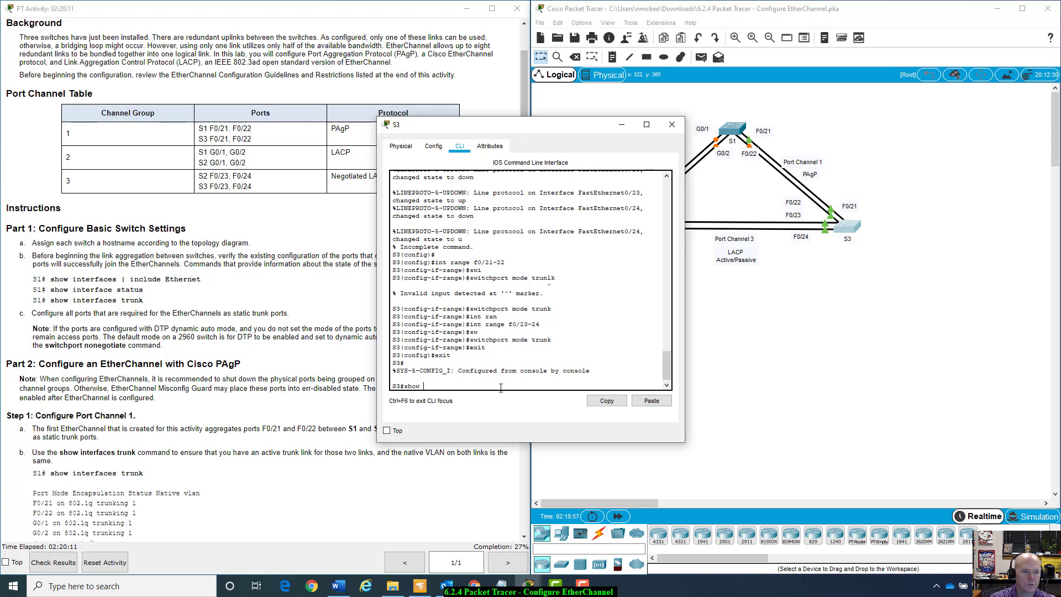
pyautogui.write('nt')
pyautogui.press('Tab')
pyautogui.write('trunk')
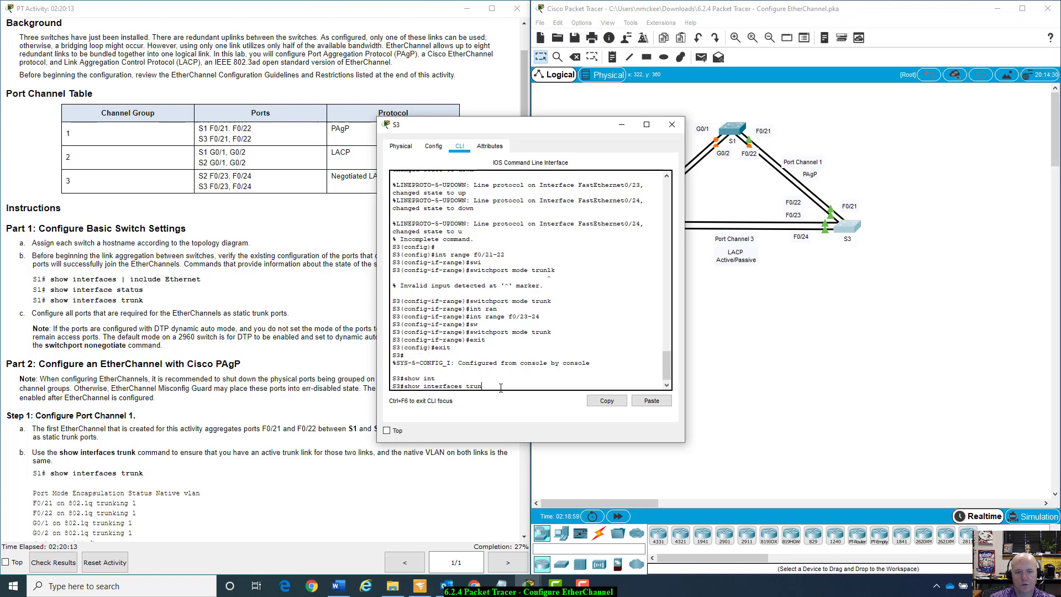
pyautogui.press('Return')
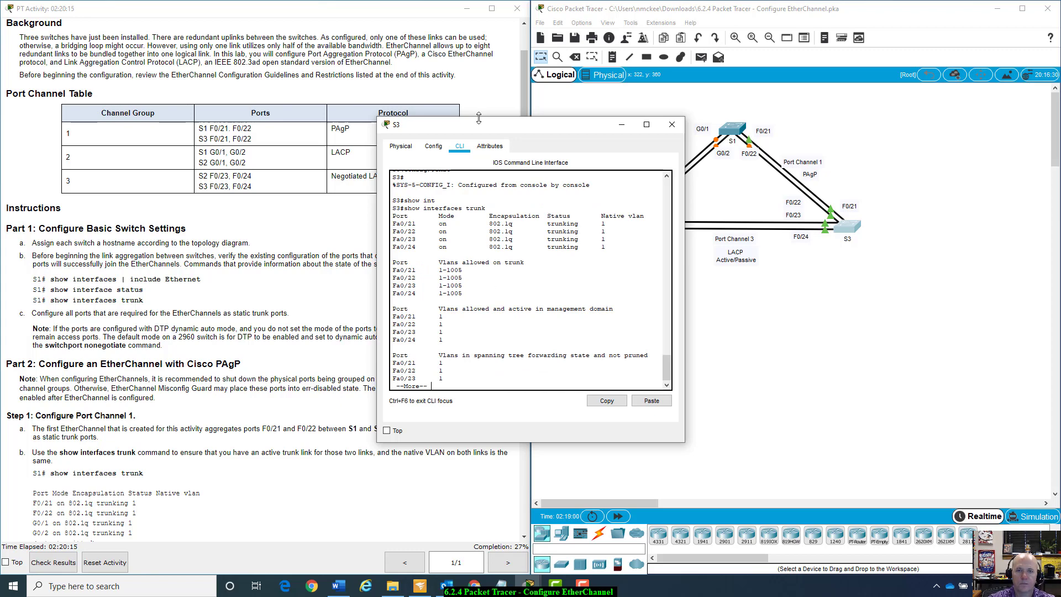
pyautogui.moveTo(478, 119); pyautogui.dragTo(770, 93)
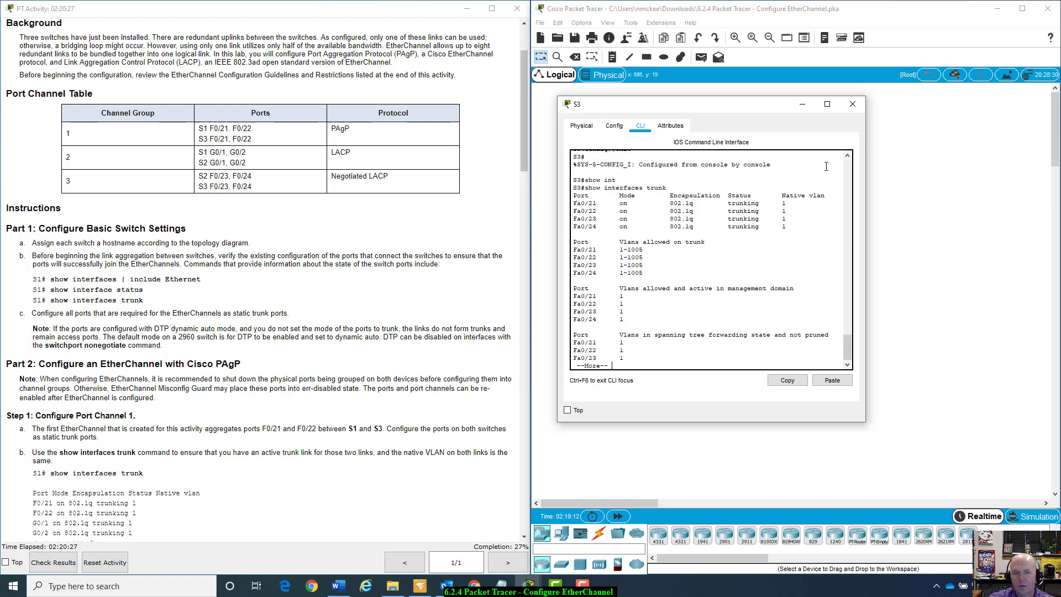
pyautogui.click(854, 104)
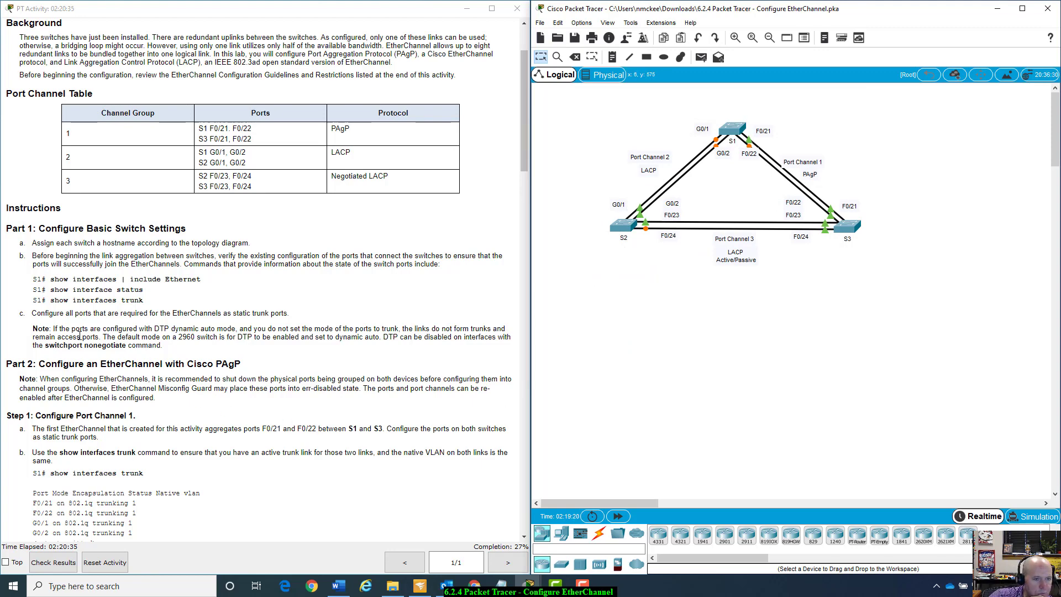
# Step: Read the Part 2 instructions for Port Channel 1, including the expected trunk output and the channel-group 1 mode desirable command
pyautogui.scroll(-1, 193, 347)
pyautogui.scroll(-1, 194, 349)
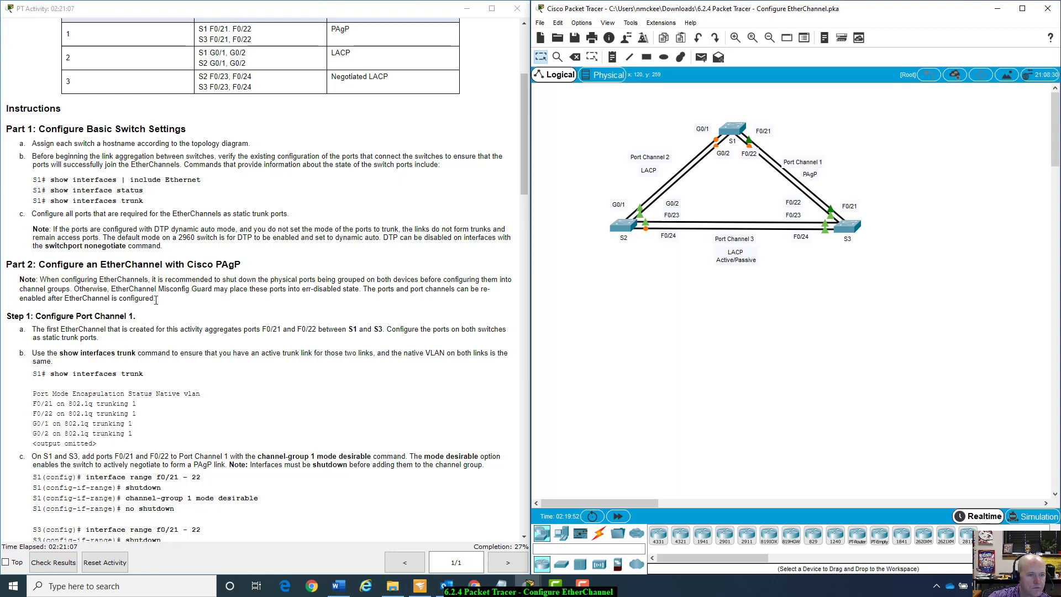
pyautogui.scroll(-1, 156, 300)
pyautogui.scroll(-1, 156, 299)
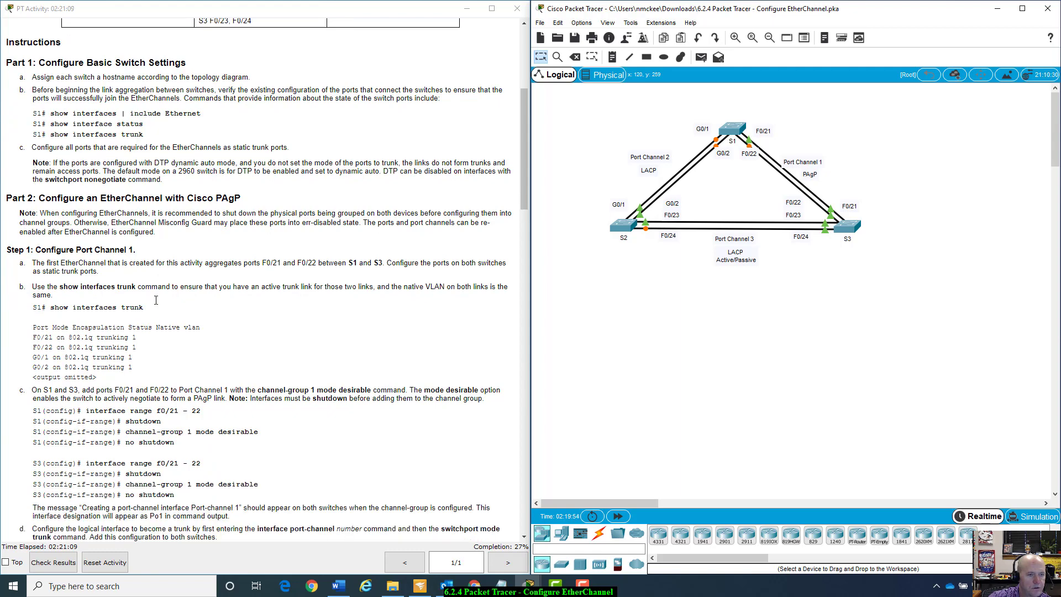
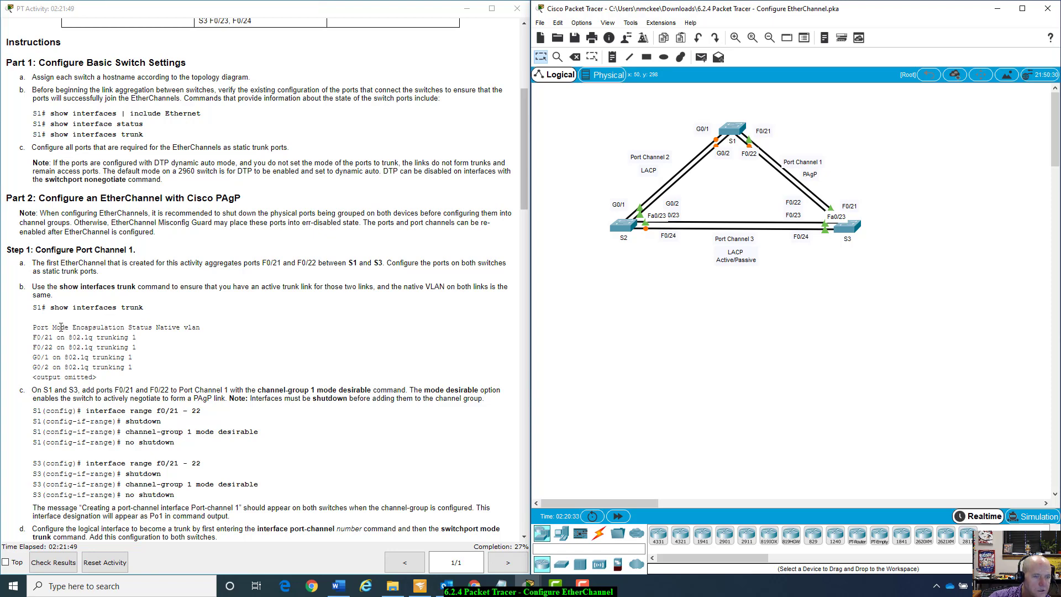
pyautogui.moveTo(60, 327); pyautogui.dragTo(165, 377)
pyautogui.click(165, 377)
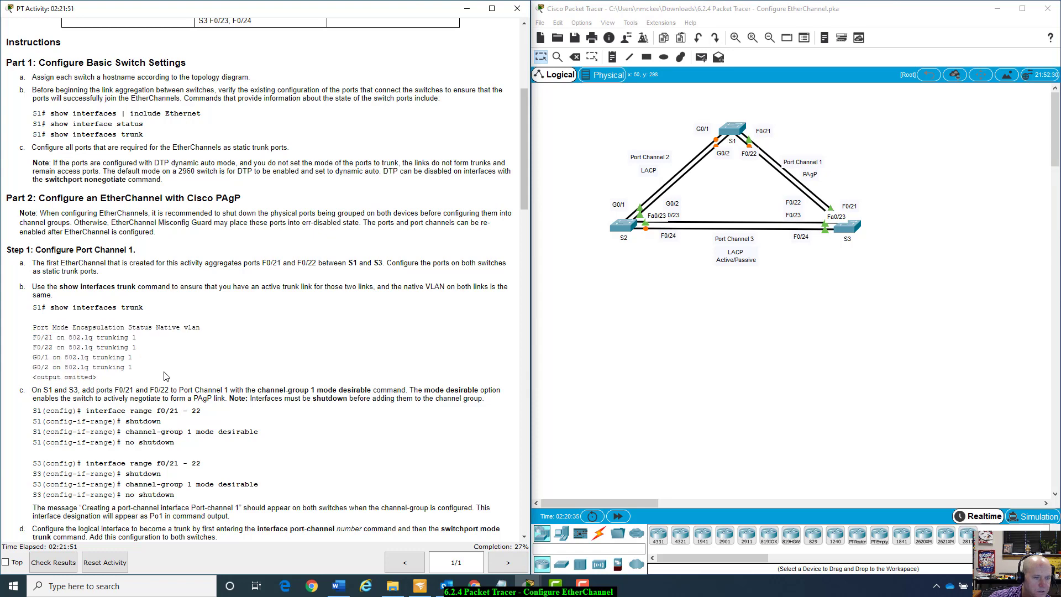
pyautogui.scroll(-2, 164, 376)
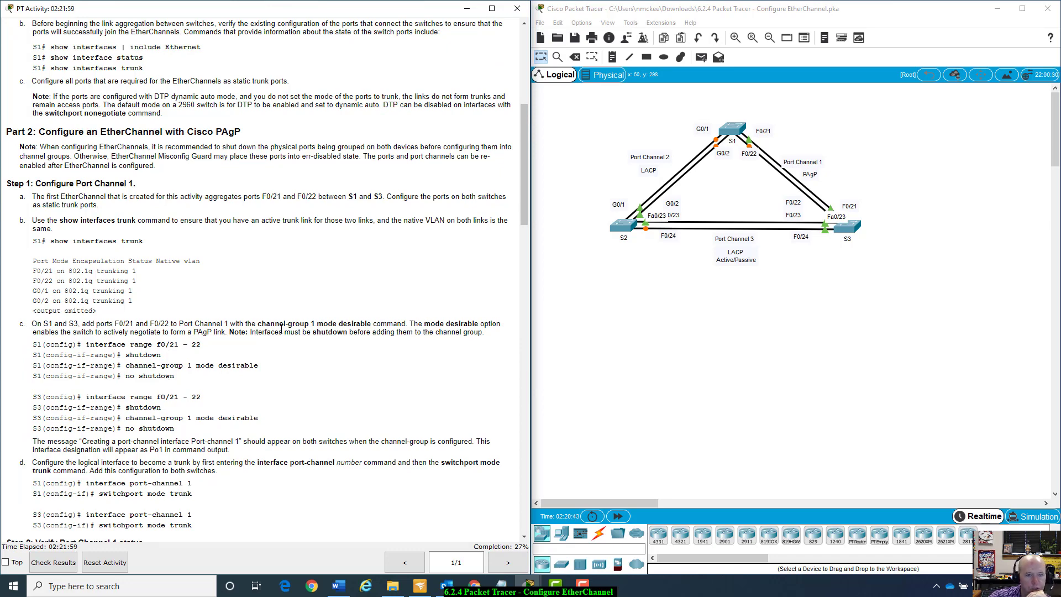
pyautogui.moveTo(265, 324); pyautogui.dragTo(423, 325)
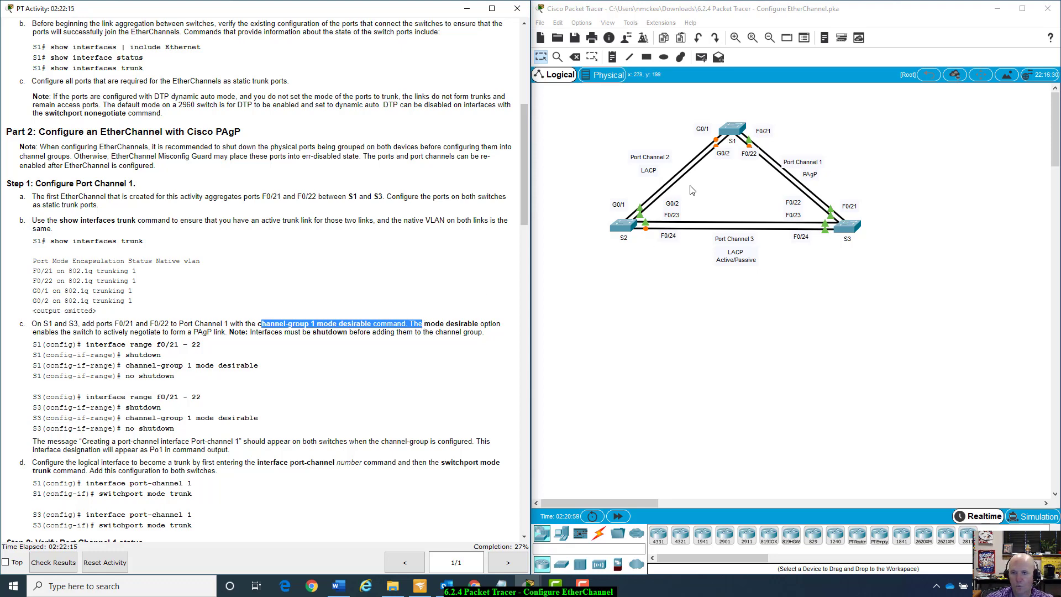
# Step: Open the command line of S1 clear of the instructions and enter global configuration mode
pyautogui.click(741, 130)
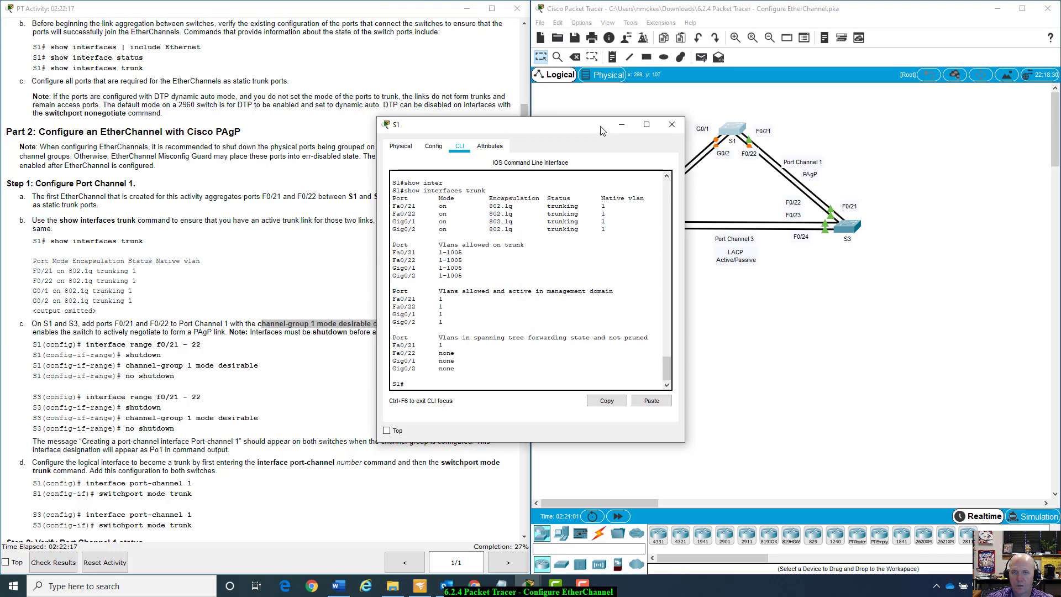
pyautogui.moveTo(606, 128); pyautogui.dragTo(811, 123)
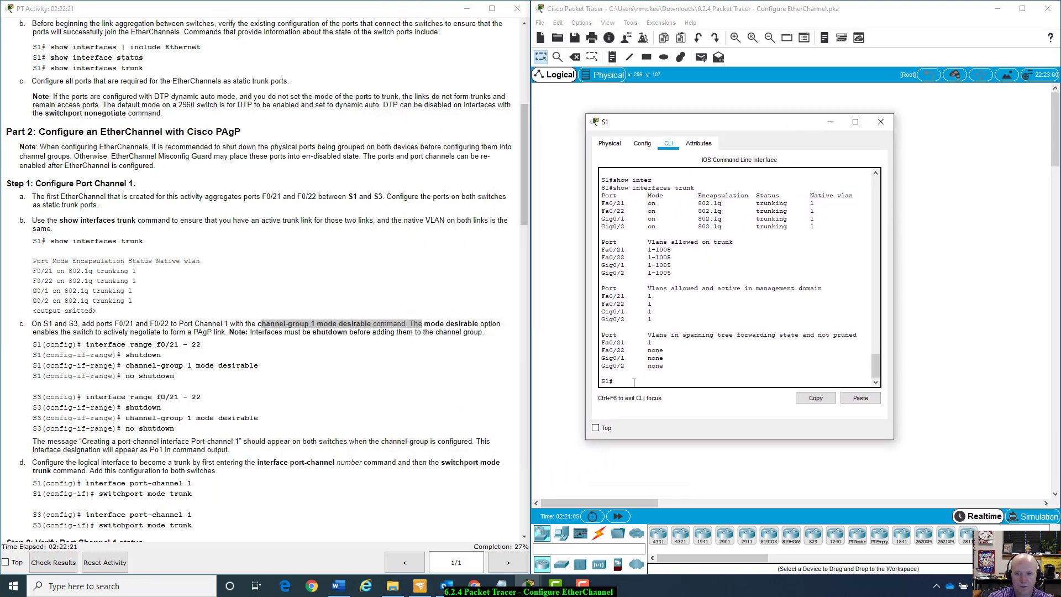
pyautogui.write('config t')
pyautogui.press('Return')
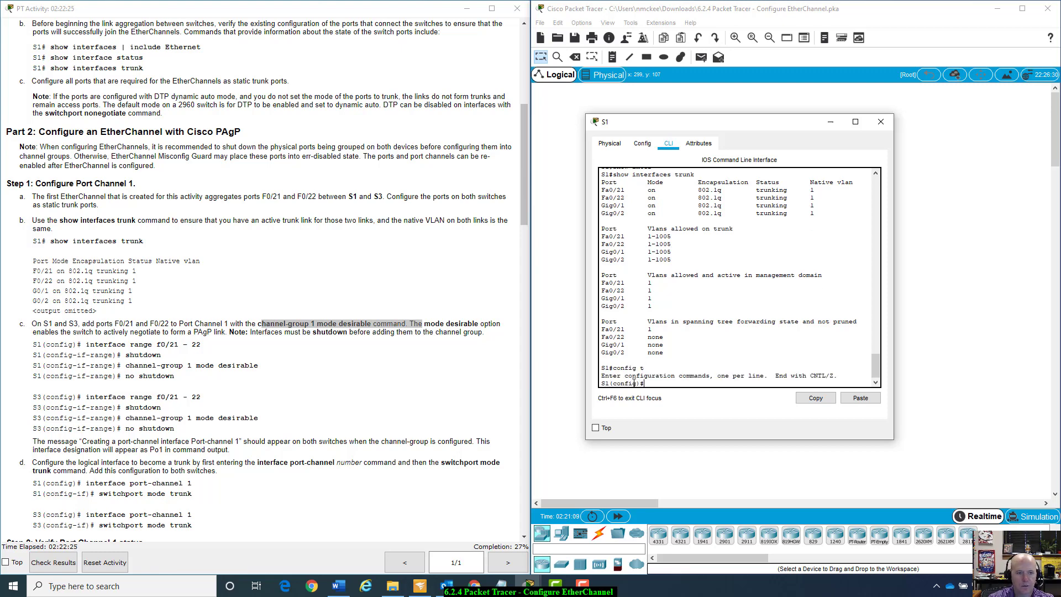
# Step: Shut down the interface range f0/21-22 on S1 and review the interface messages for both ports
pyautogui.write('int range ')
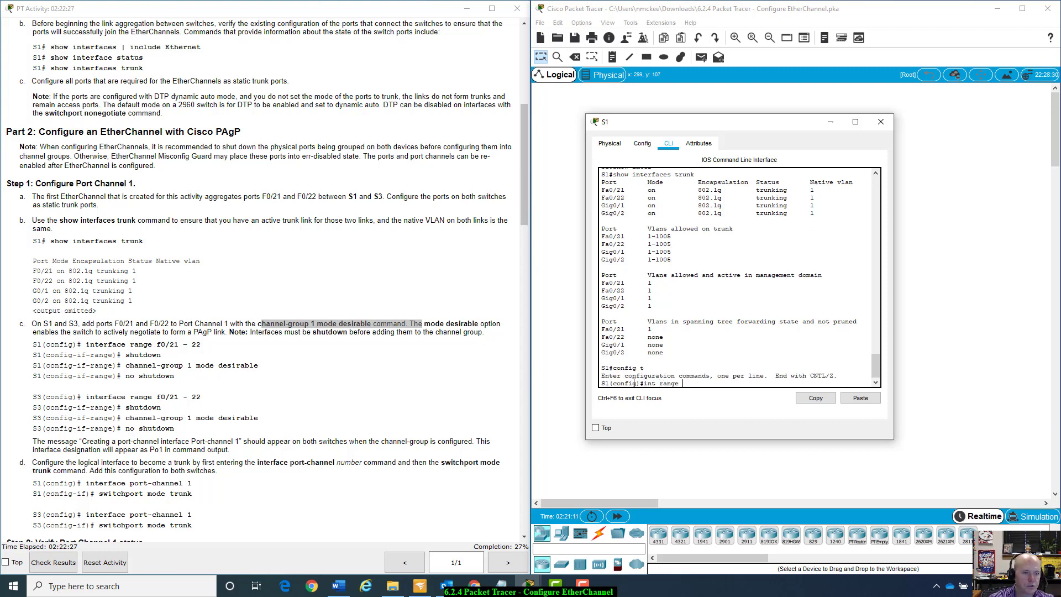
pyautogui.write('f0')
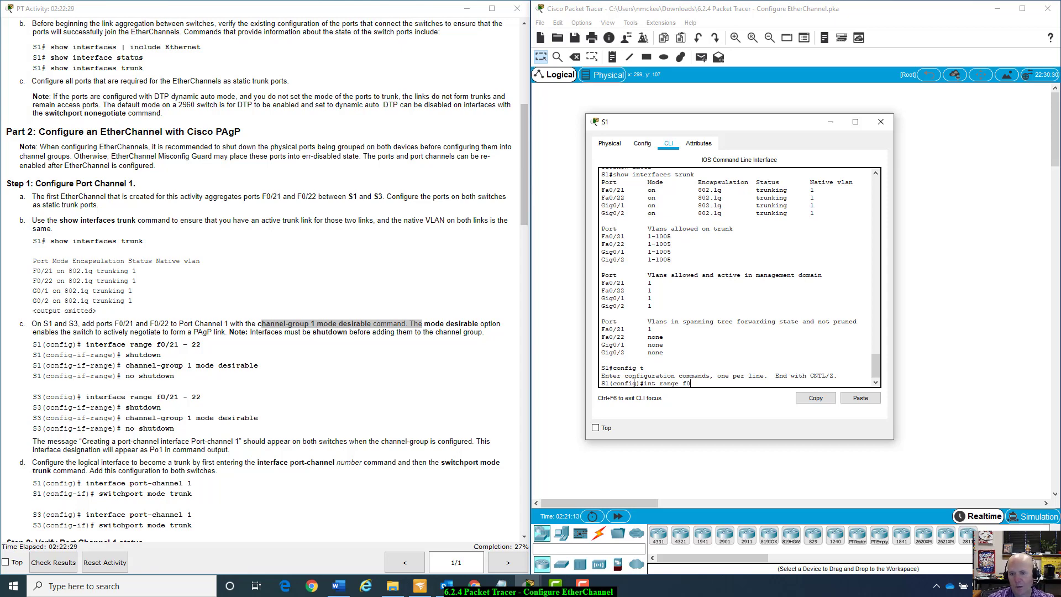
pyautogui.write('/21')
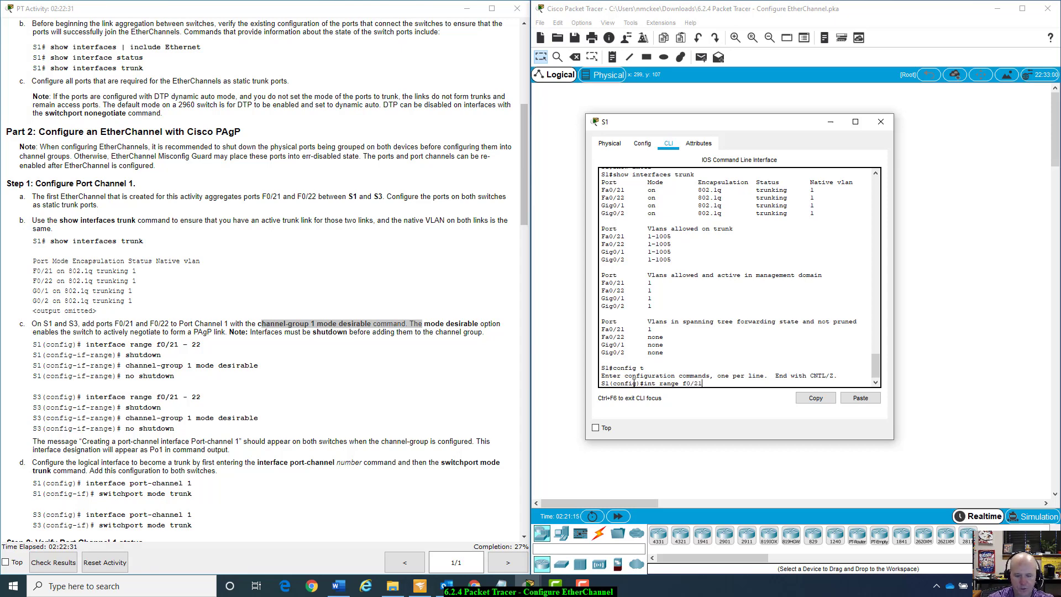
pyautogui.write('-22')
pyautogui.press('Return')
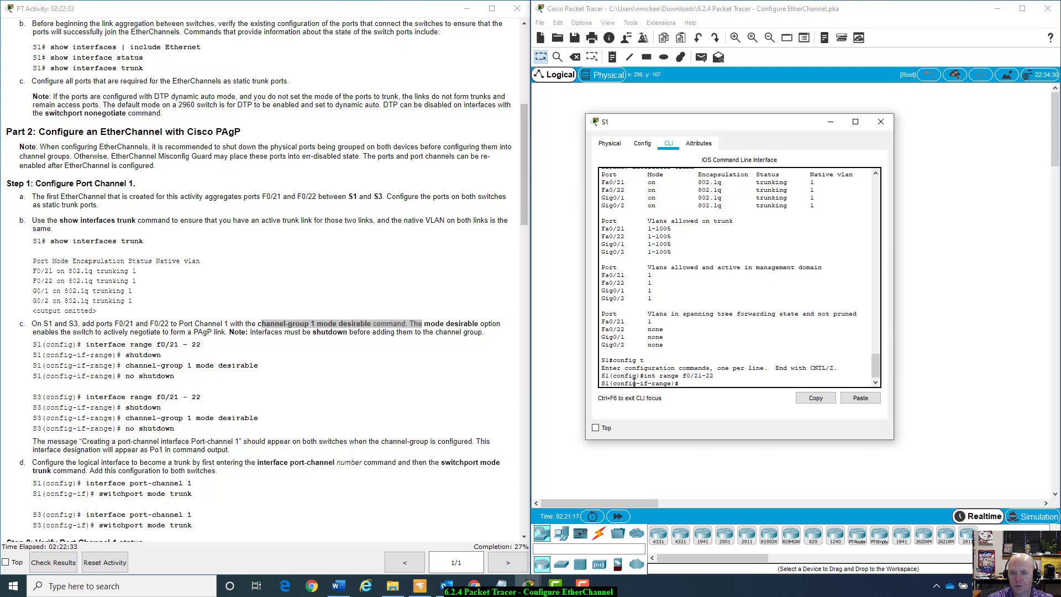
pyautogui.write('shutdown')
pyautogui.press('Return')
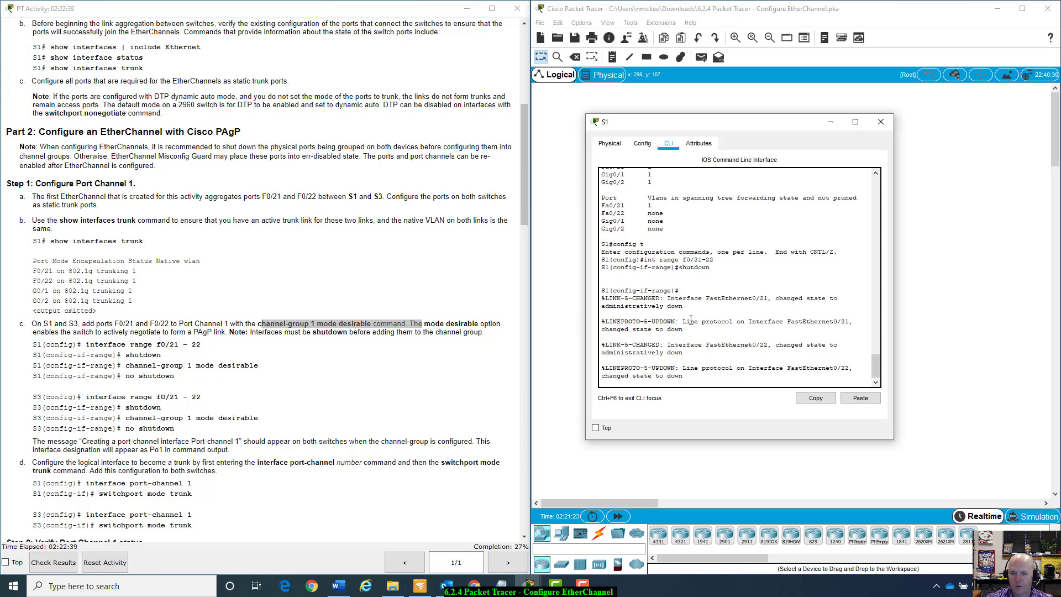
pyautogui.moveTo(689, 321); pyautogui.dragTo(856, 321)
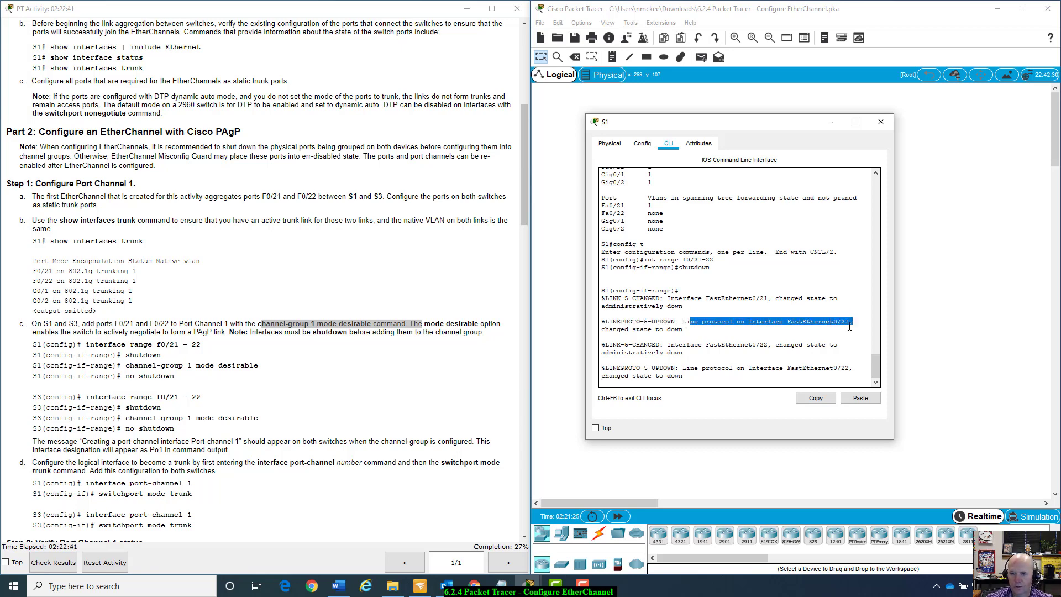
pyautogui.moveTo(682, 368); pyautogui.dragTo(853, 368)
pyautogui.click(797, 379)
pyautogui.press('Return')
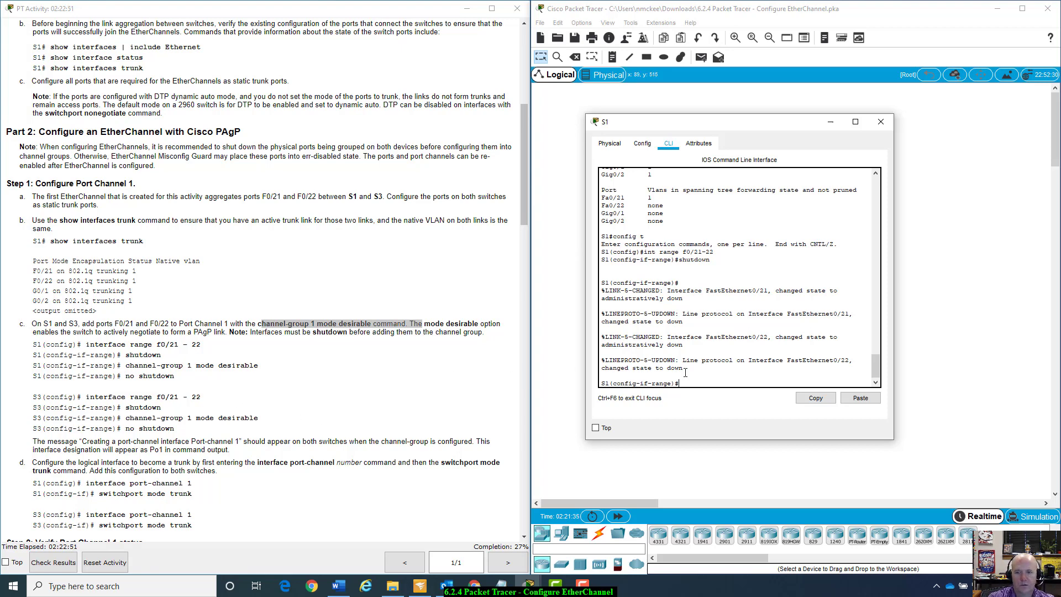
# Step: Add the f0/21-22 range on S1 to Port Channel 1 with channel-group 1 mode desirable
pyautogui.write('chan')
pyautogui.press('Tab')
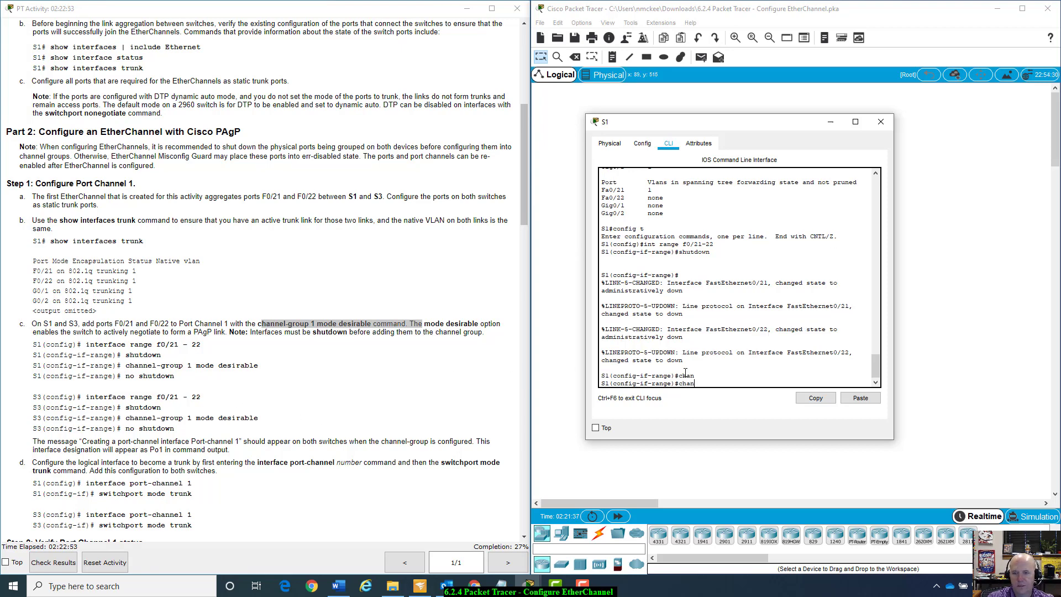
pyautogui.write('nel')
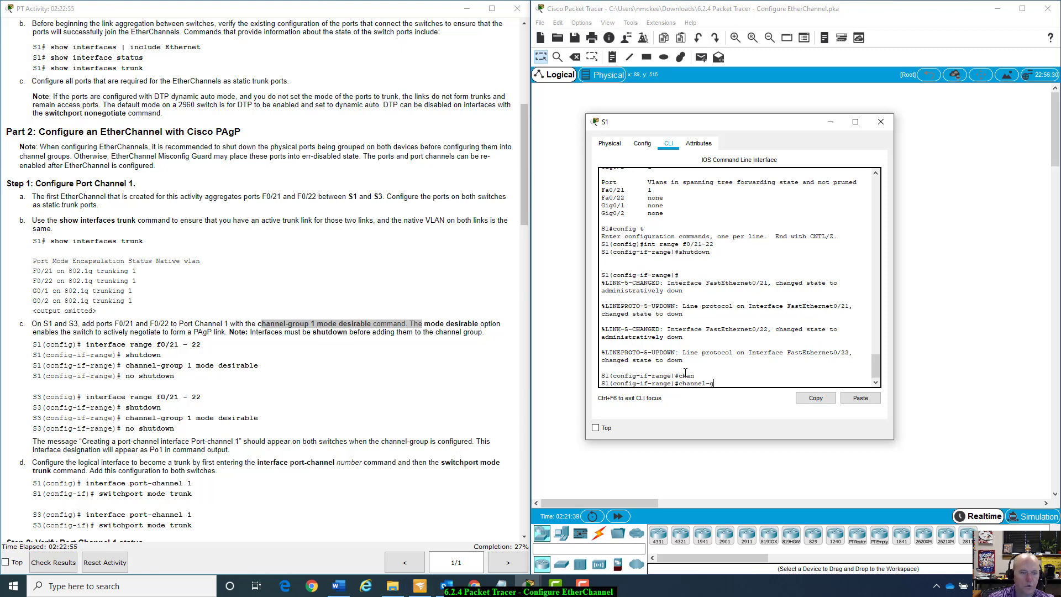
pyautogui.write('-g')
pyautogui.press('Tab')
pyautogui.write('1 ')
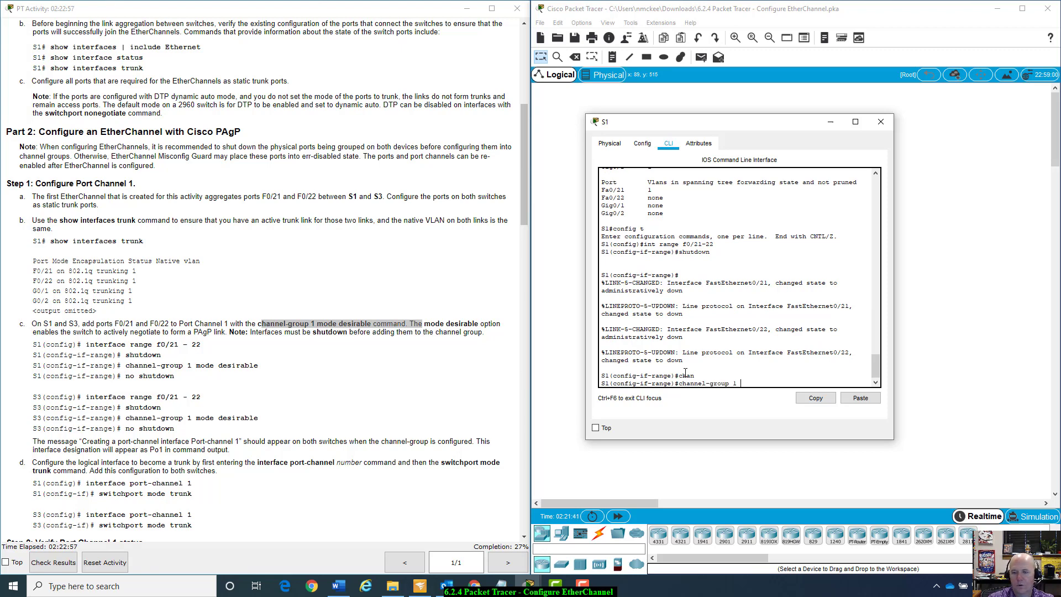
pyautogui.write('mode des')
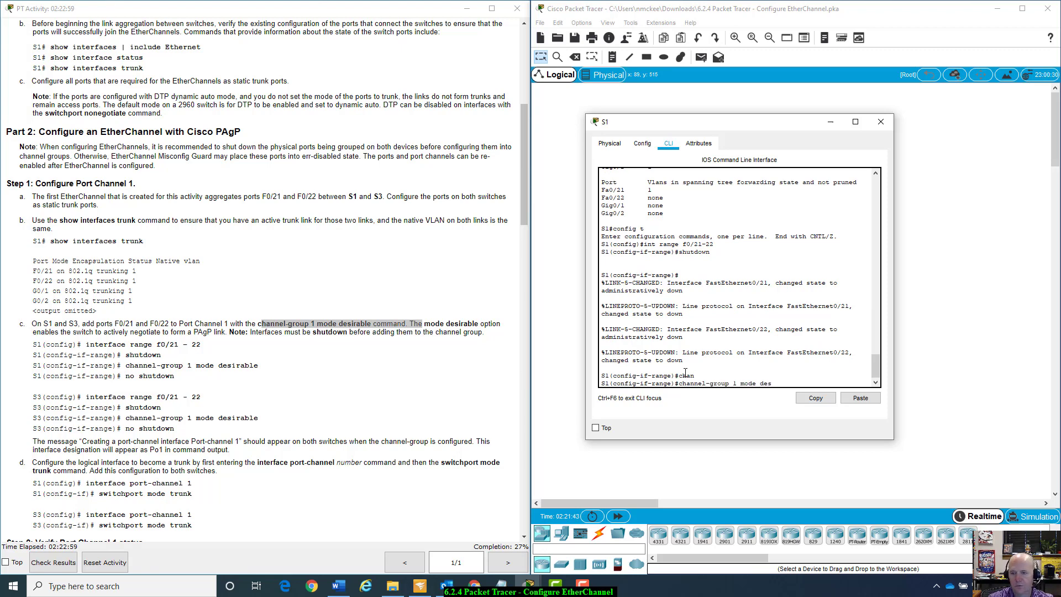
pyautogui.press('Tab')
pyautogui.press('Return')
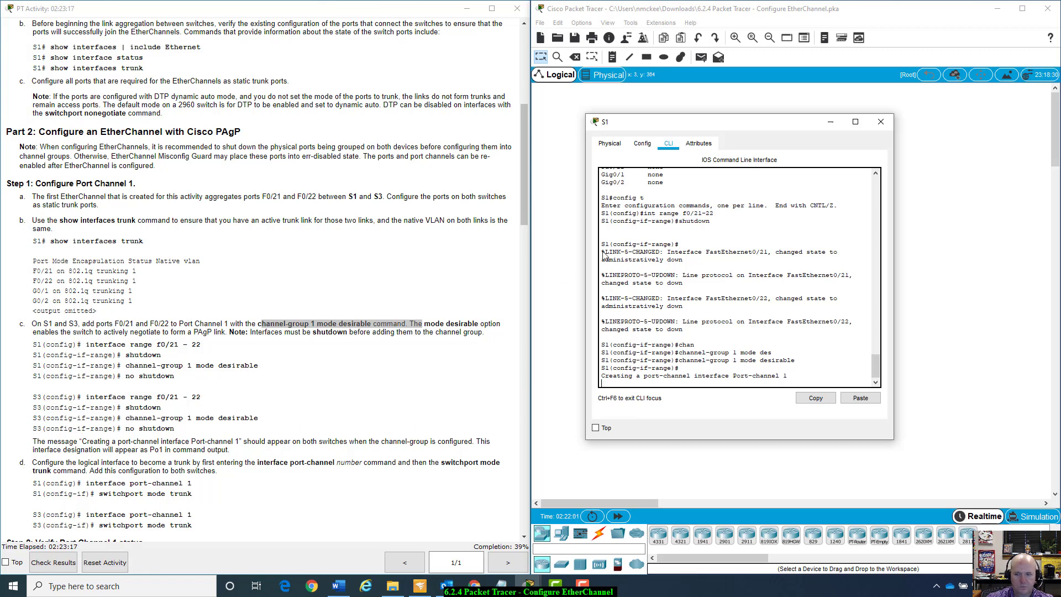
# Step: Open the command line of S3, leave its paged trunk output and enter global configuration mode
pyautogui.moveTo(740, 131); pyautogui.dragTo(723, 298)
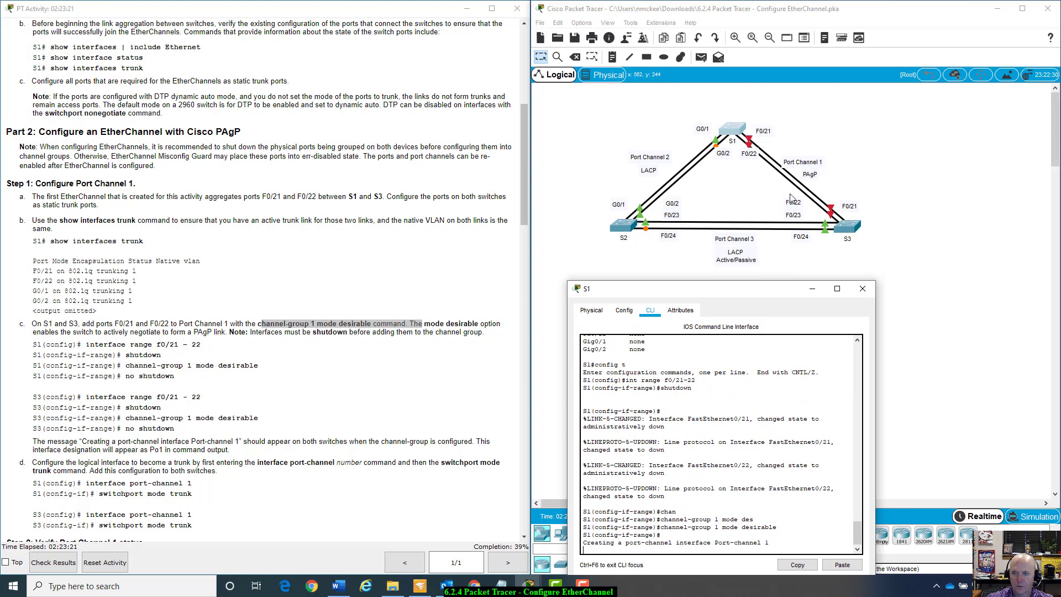
pyautogui.click(852, 230)
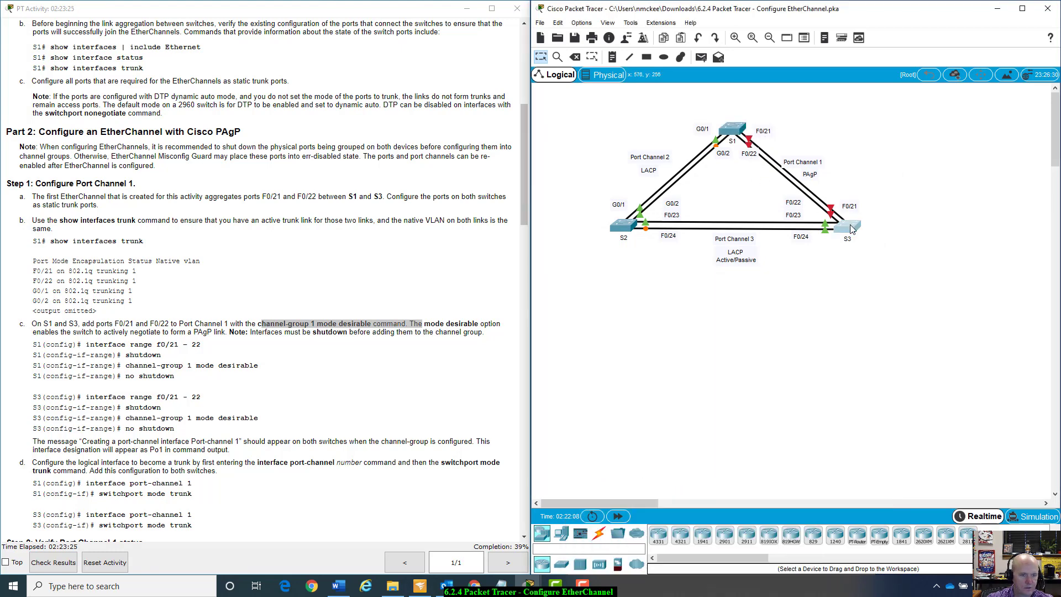
pyautogui.moveTo(593, 123); pyautogui.dragTo(814, 188)
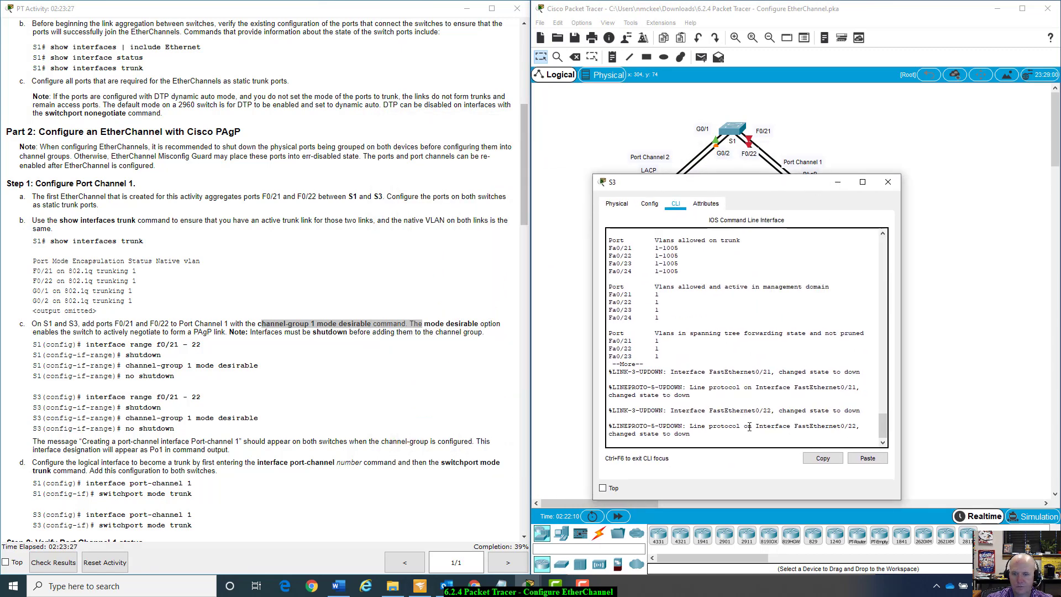
pyautogui.press('Return')
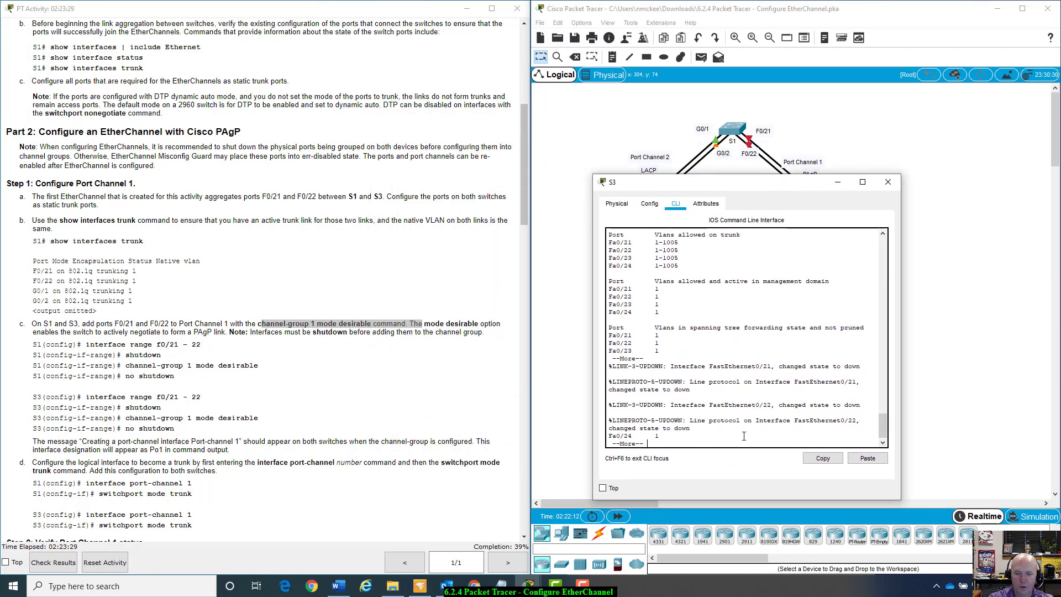
pyautogui.press('Return')
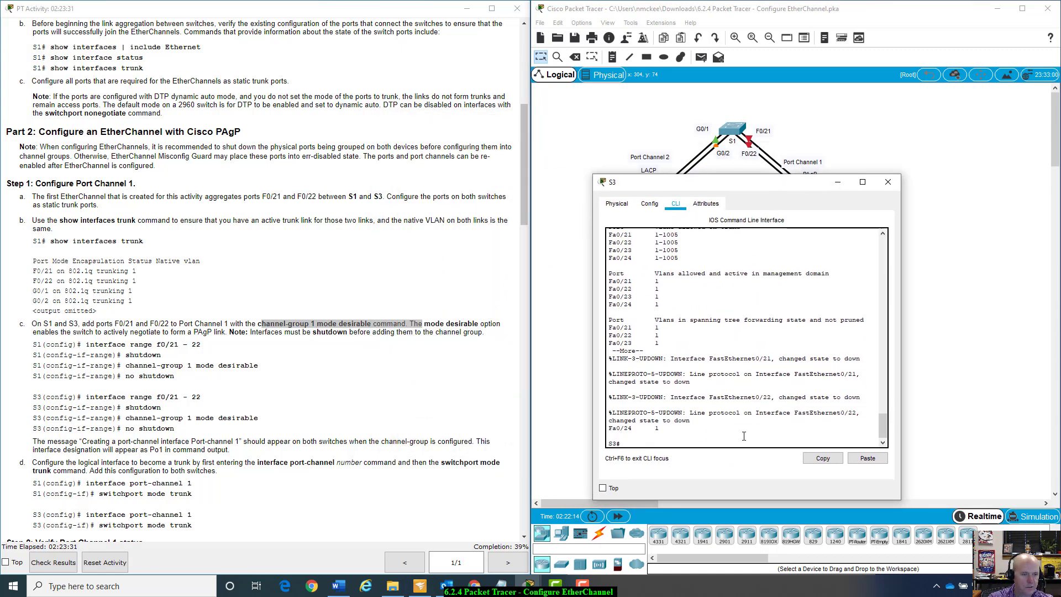
pyautogui.write('con')
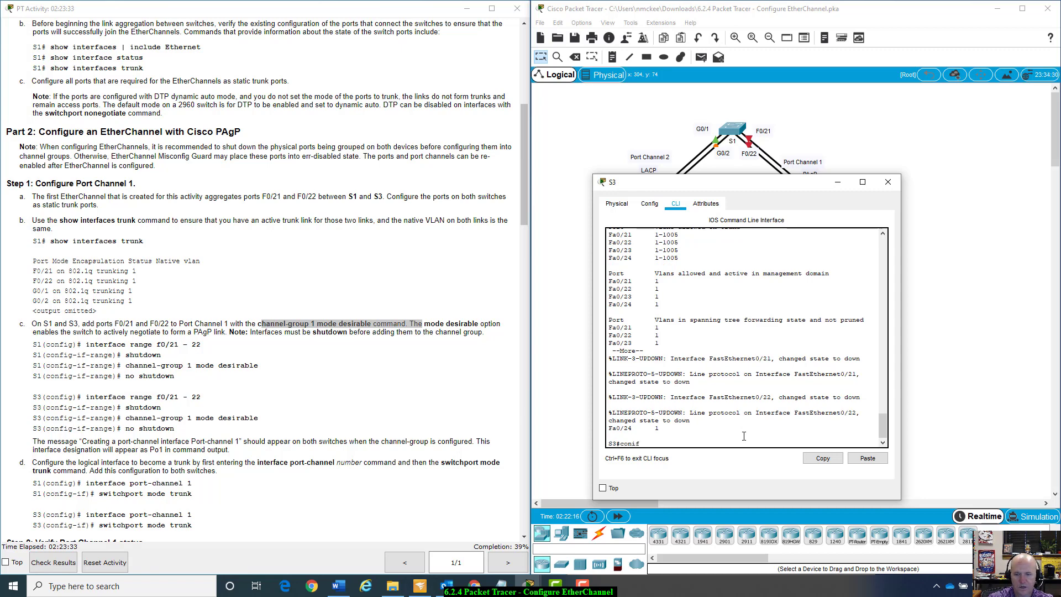
pyautogui.write('fig t')
pyautogui.press('Return')
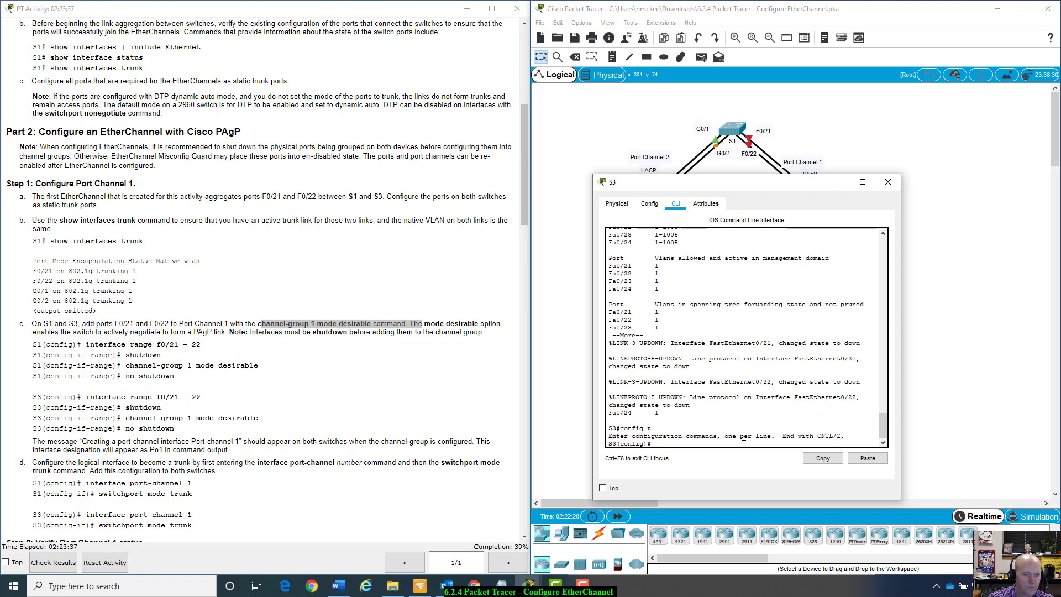
# Step: Begin entering the interface range command in S3's global configuration mode
pyautogui.write('int graqn')
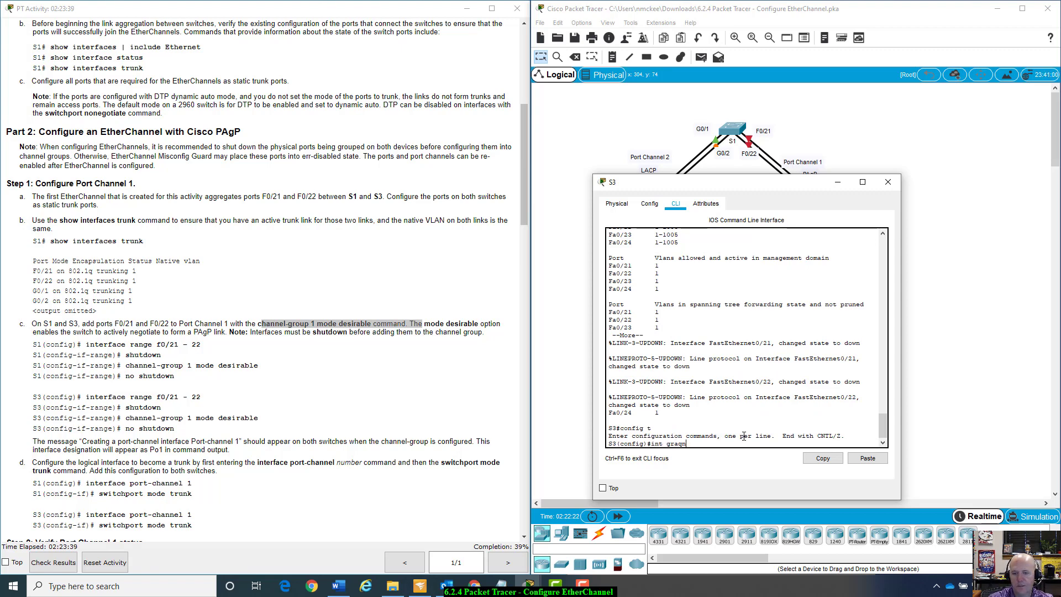
# Step: On S3, enter configuration for interface range f0/21-22 and shut the ports down
pyautogui.press('BackSpace')
pyautogui.write('ran')
pyautogui.press('BackSpace')
pyautogui.press('BackSpace')
pyautogui.press('BackSpace')
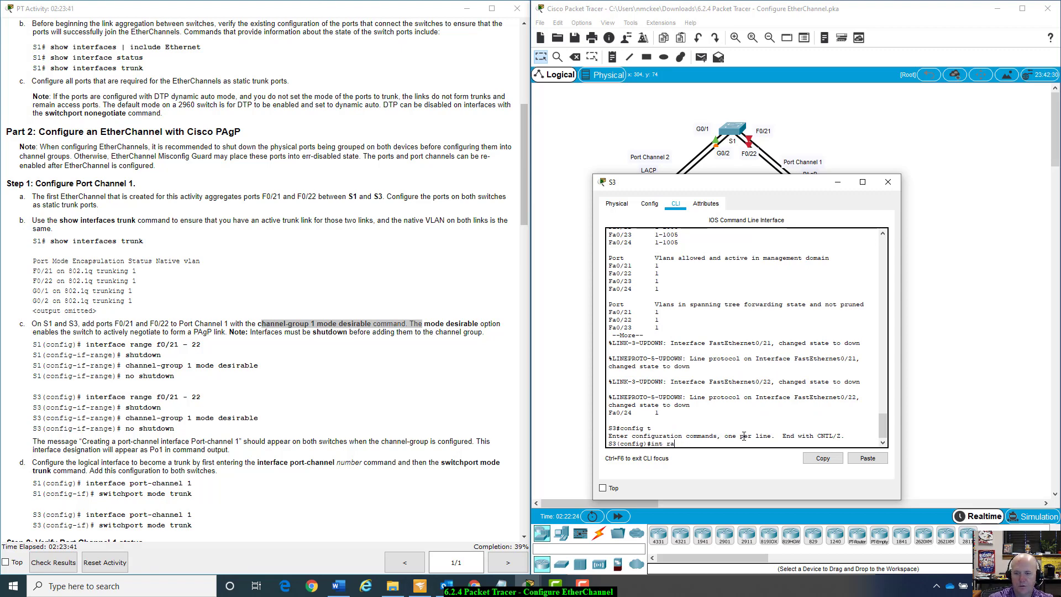
pyautogui.write('ange f0/21-22')
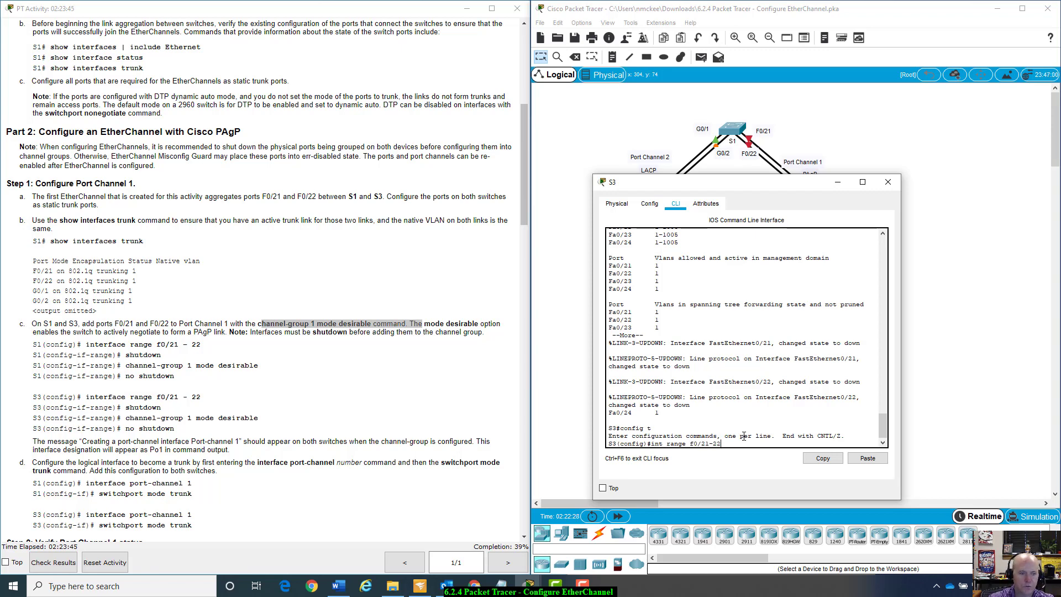
pyautogui.press('Return')
pyautogui.write('shut')
pyautogui.press('Tab')
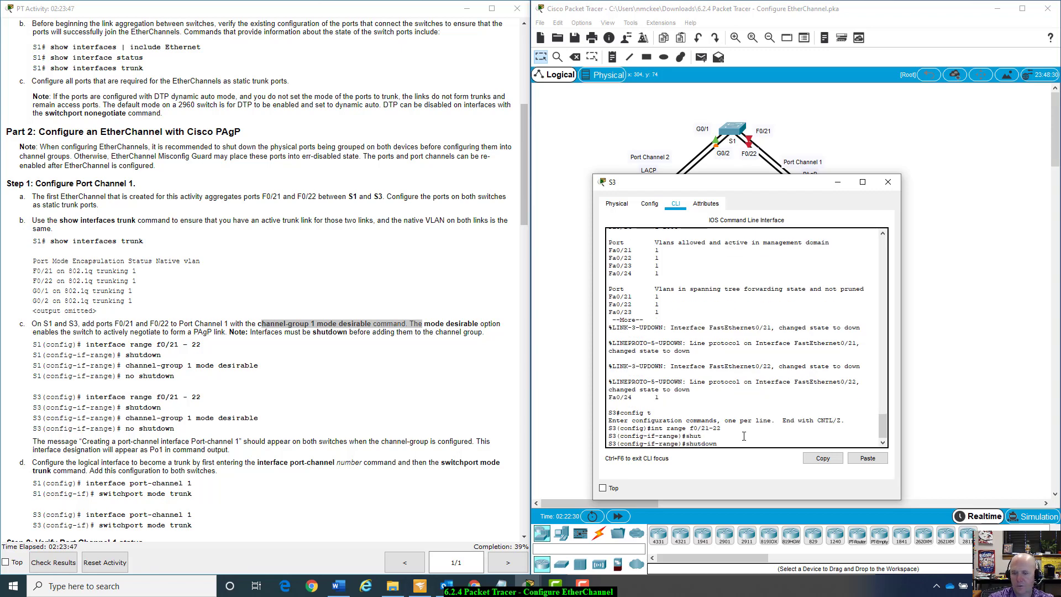
pyautogui.press('Return')
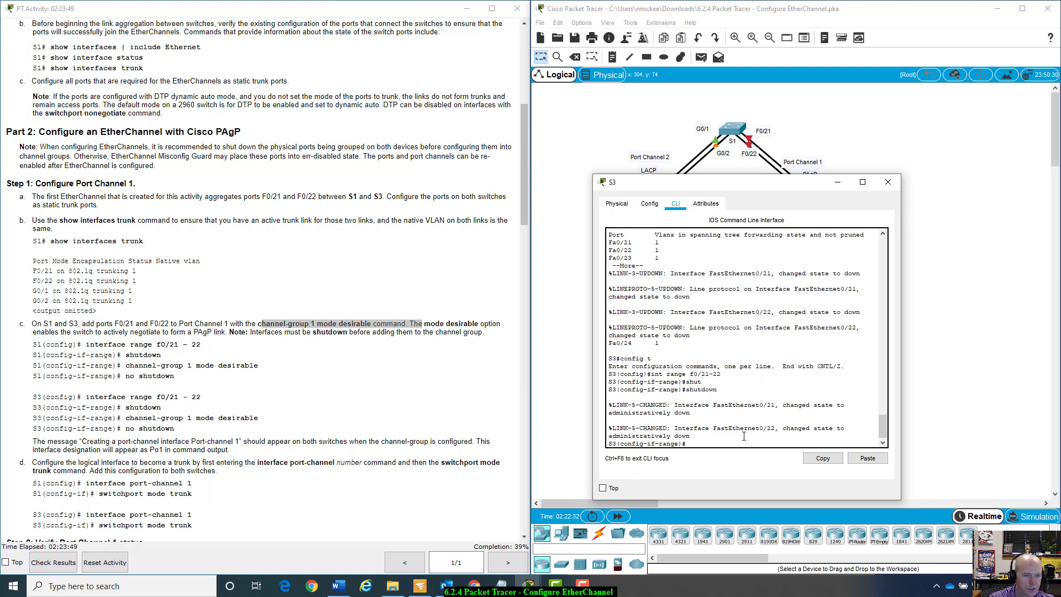
# Step: Add S3's selected port range to channel group 1 in desirable mode
pyautogui.write('cha')
pyautogui.press('Tab')
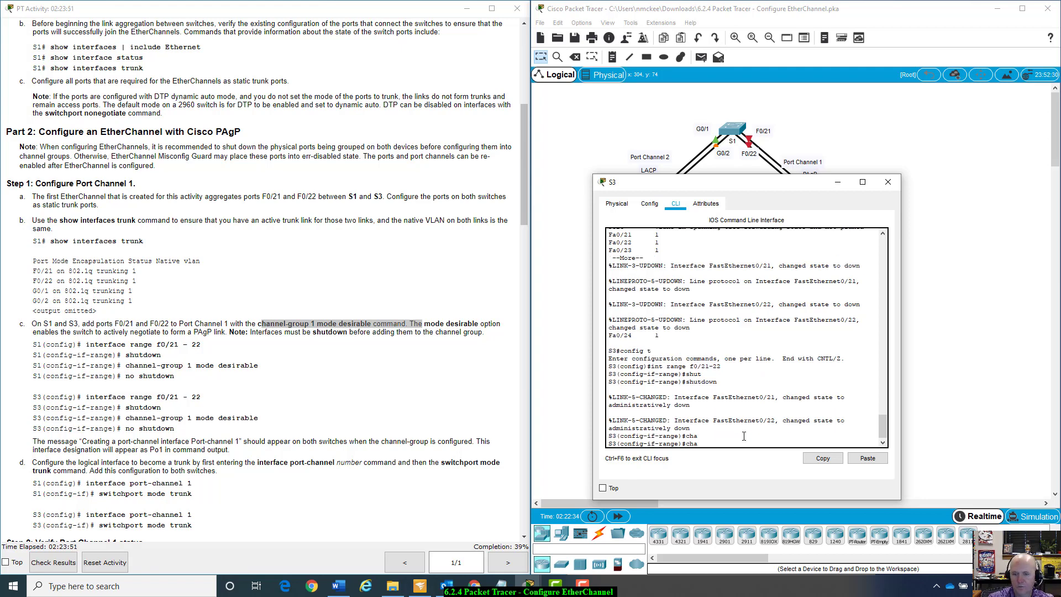
pyautogui.write('nel')
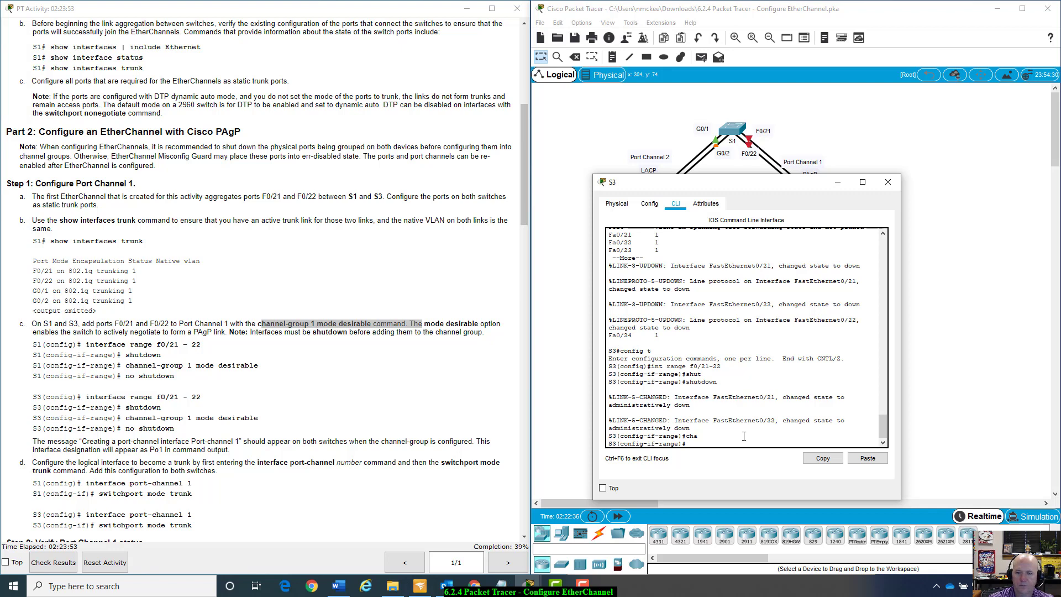
pyautogui.write('annel-group 1')
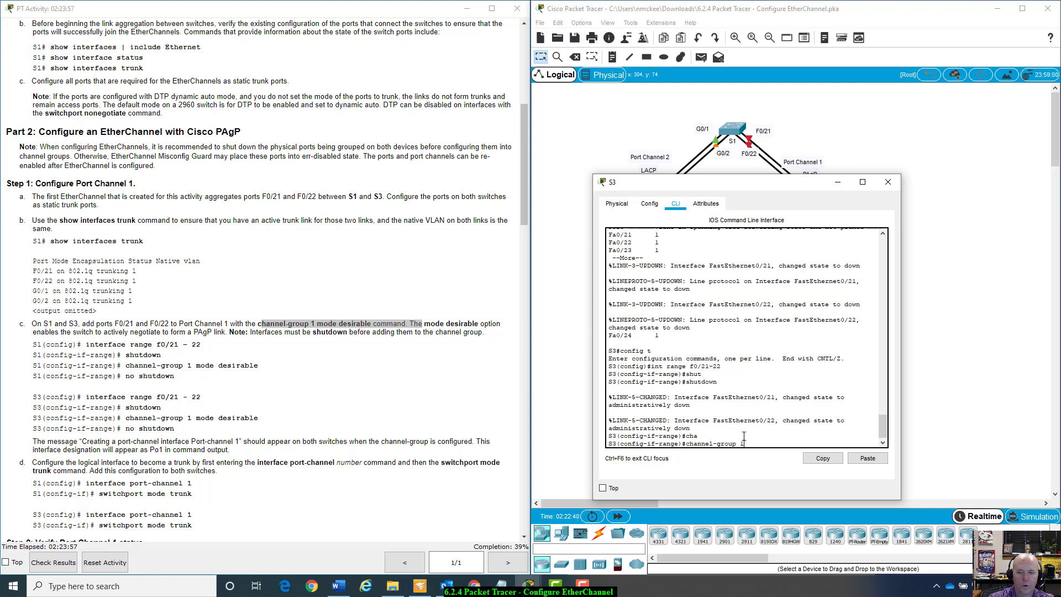
pyautogui.write(' mode di')
pyautogui.press('Tab')
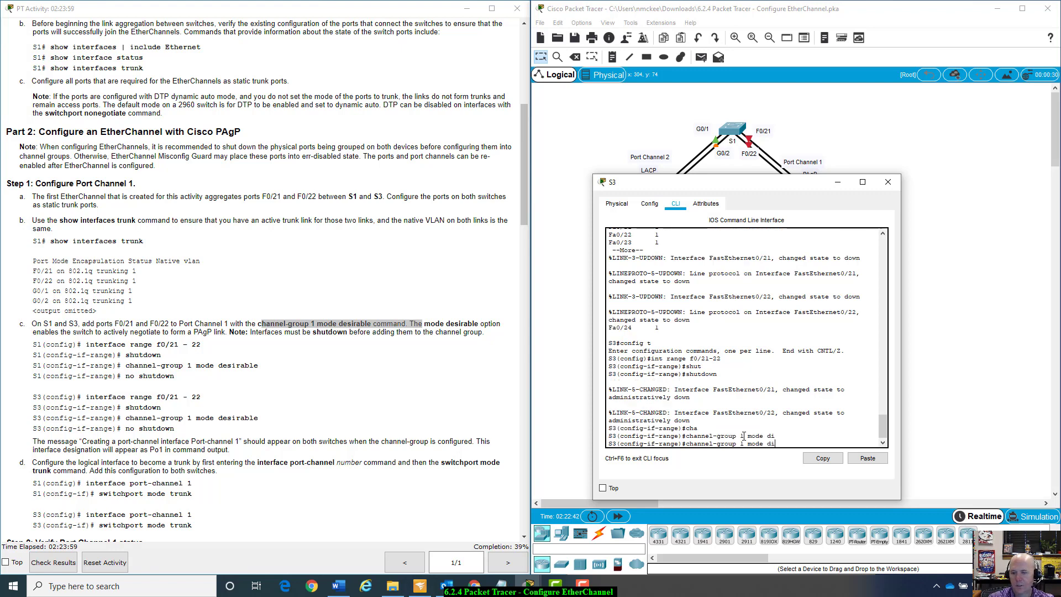
pyautogui.write('e')
pyautogui.press('Tab')
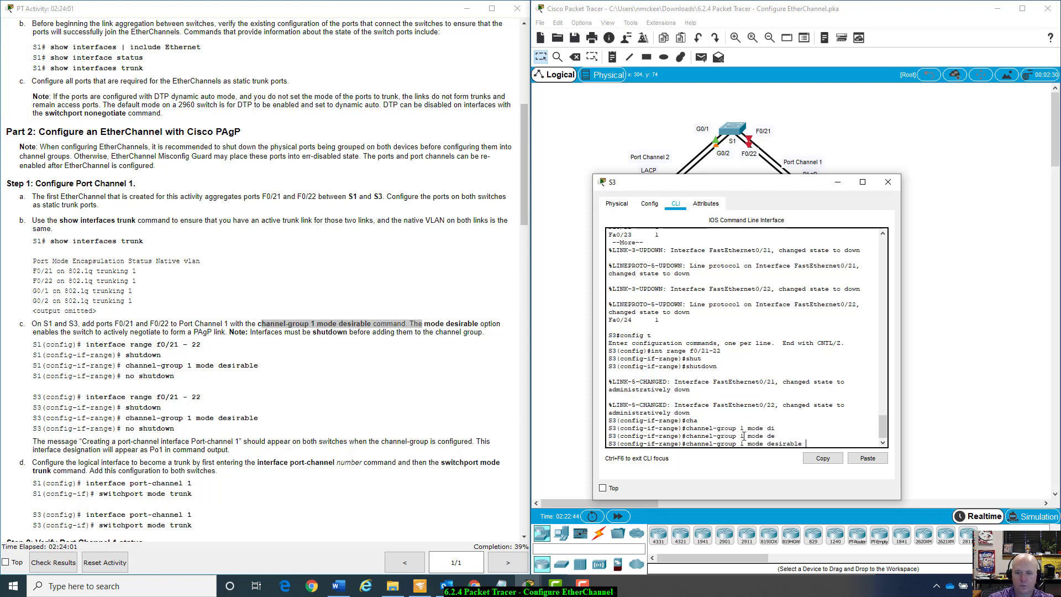
pyautogui.press('Return')
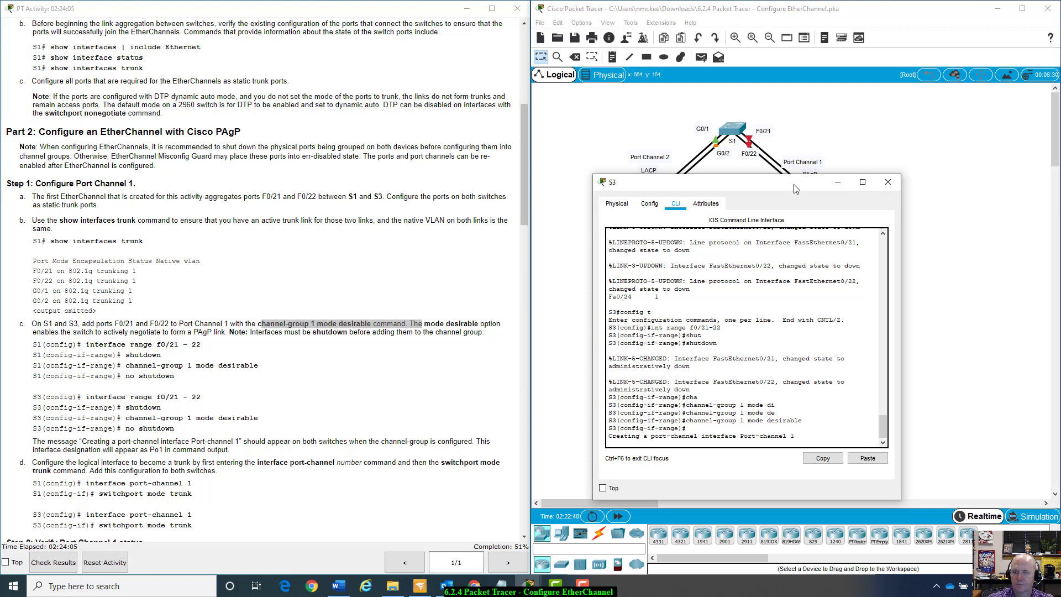
# Step: Switch to S1's command line and re-enable its F0/21-22 port range with no shut
pyautogui.moveTo(800, 192); pyautogui.dragTo(942, 233)
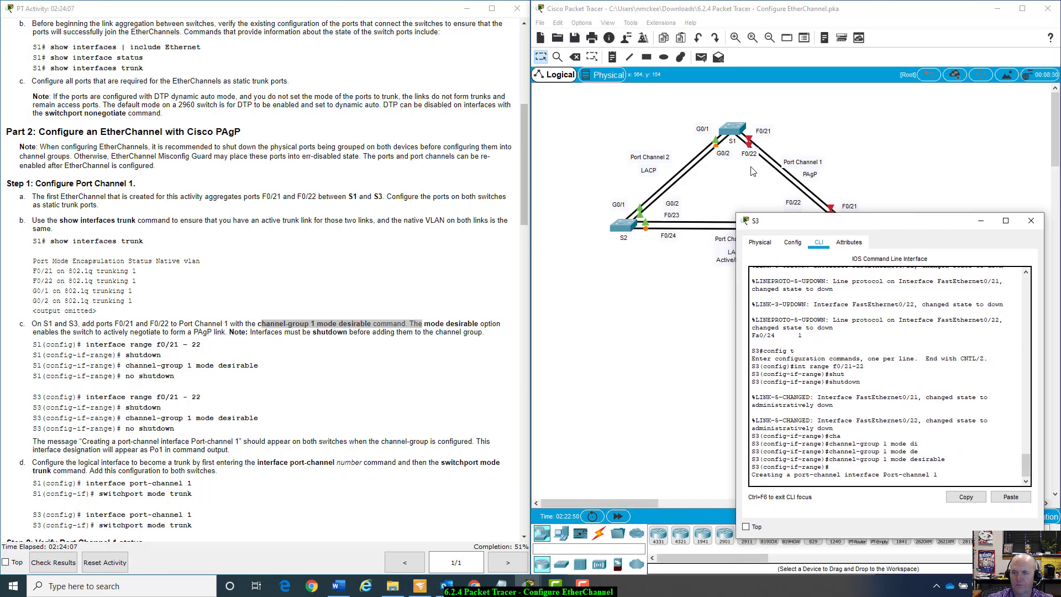
pyautogui.click(735, 128)
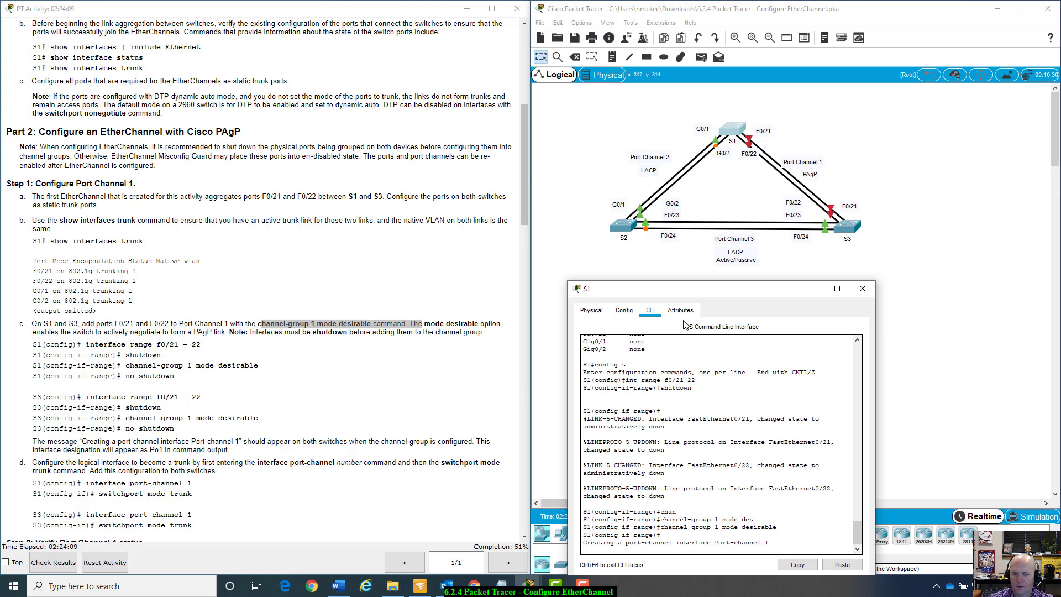
pyautogui.moveTo(704, 293); pyautogui.dragTo(739, 197)
pyautogui.press('Return')
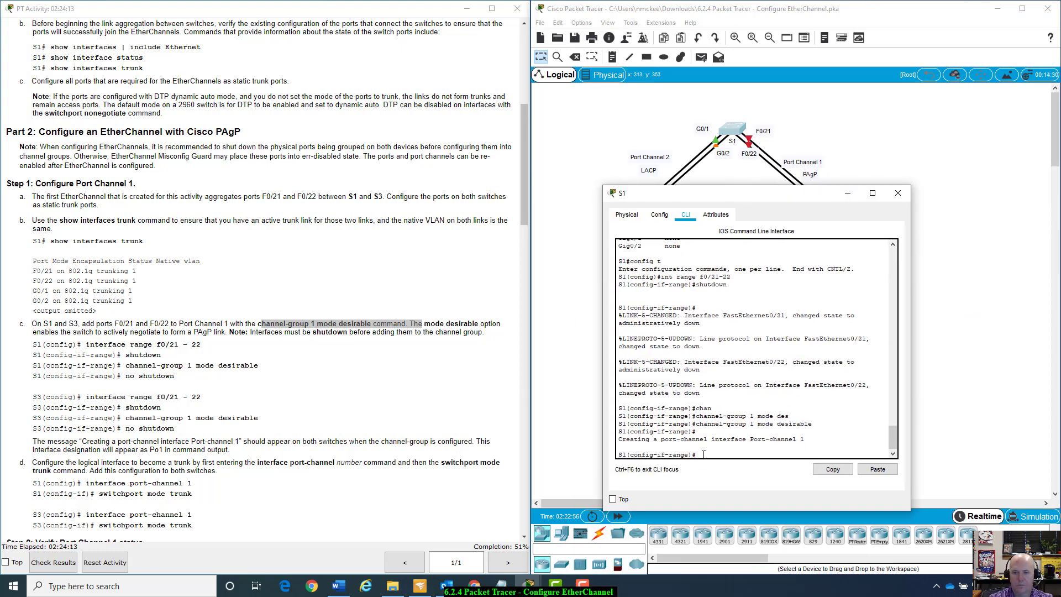
pyautogui.write('no shut')
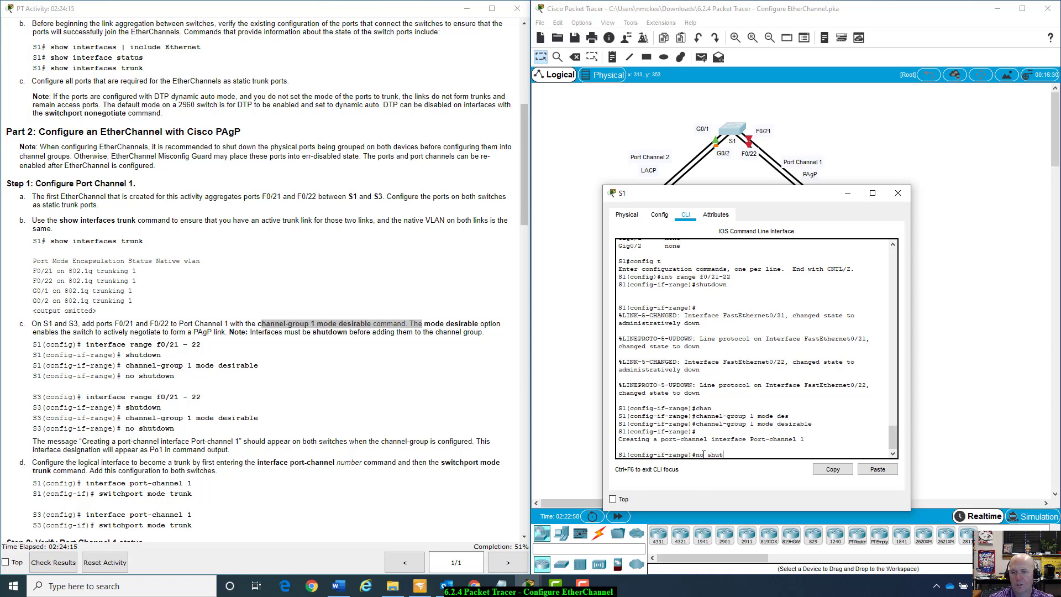
pyautogui.press('Return')
pyautogui.press('Return')
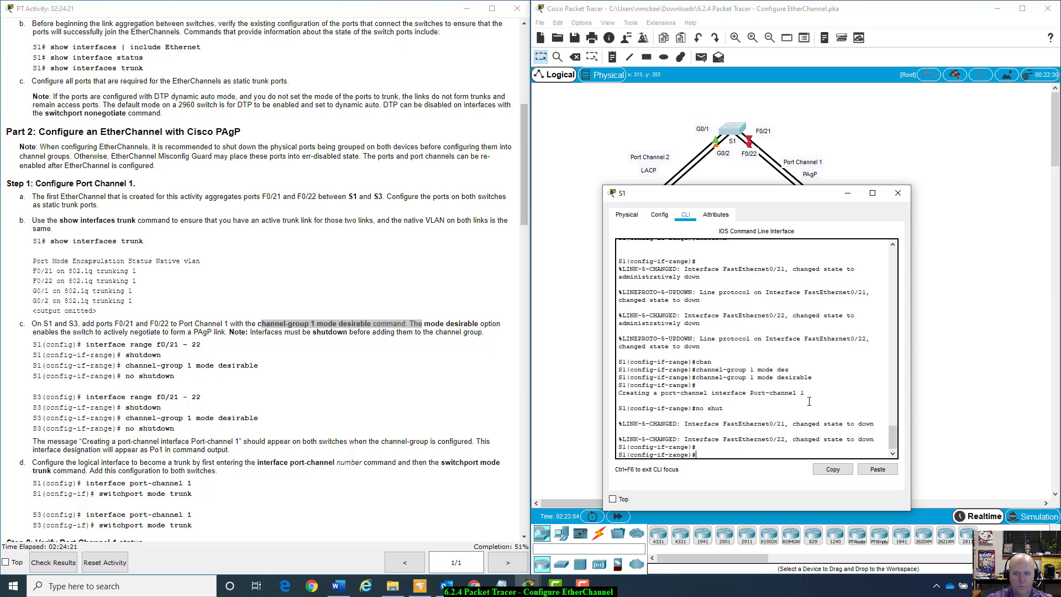
# Step: Return to S3's command line and re-enable its F0/21-22 port range with no shutdown
pyautogui.click(998, 345)
pyautogui.click(860, 237)
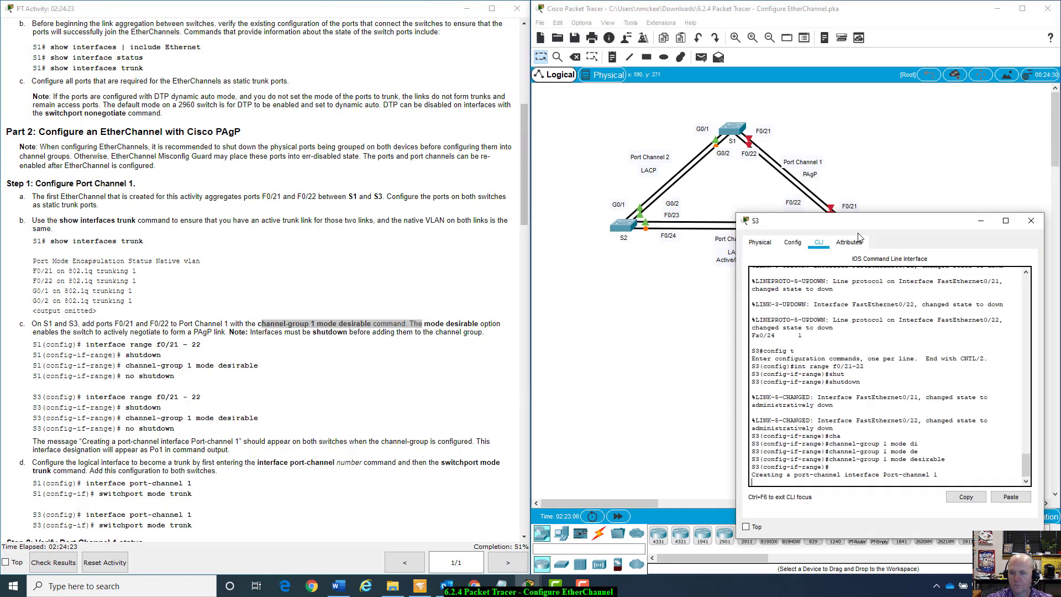
pyautogui.press('Return')
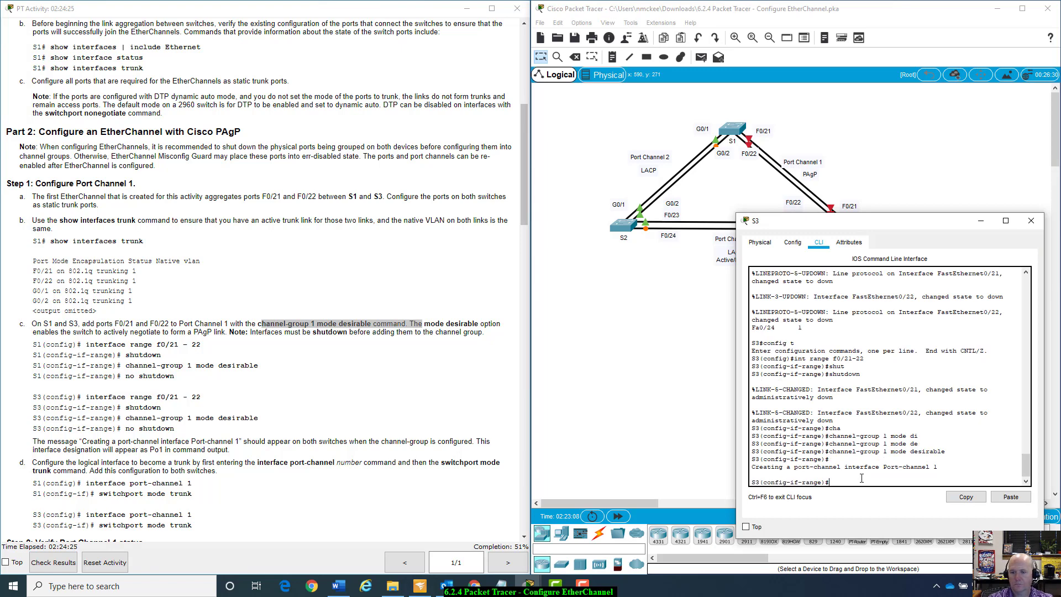
pyautogui.write('no shut')
pyautogui.press('Return')
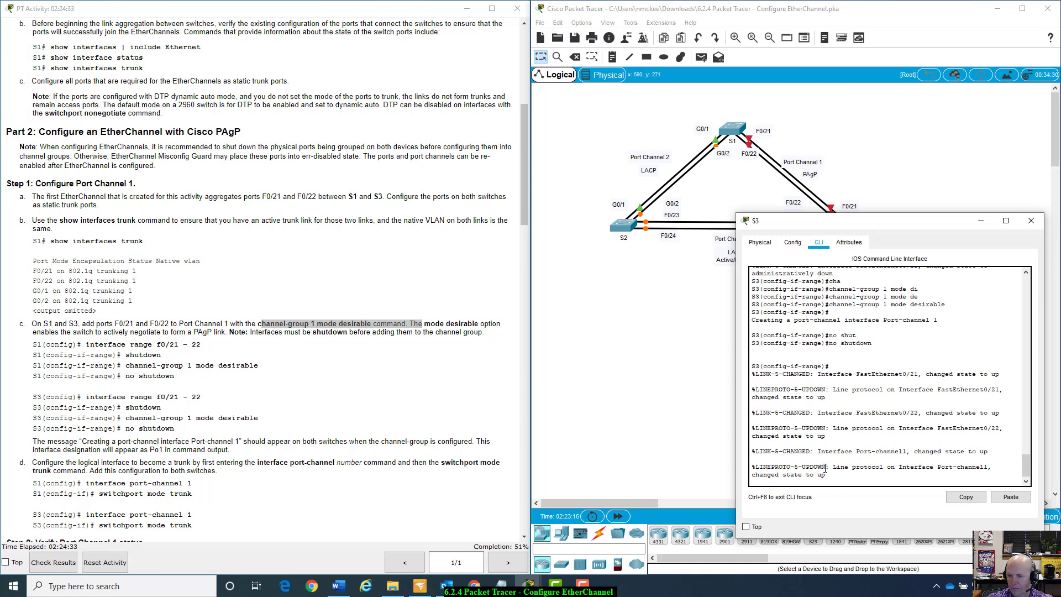
# Step: Check the Port-channel 1 line protocol messages on S3 and on S1
pyautogui.moveTo(829, 467)
pyautogui.mouseDown()
pyautogui.moveTo(993, 467)
pyautogui.moveTo(827, 475)
pyautogui.mouseUp()
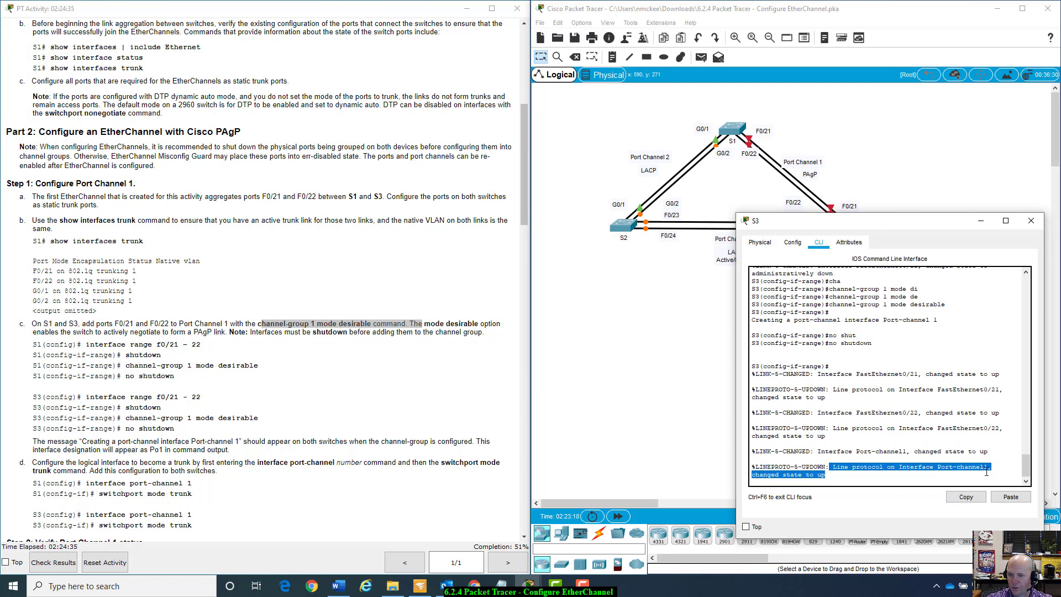
pyautogui.moveTo(917, 226); pyautogui.dragTo(940, 238)
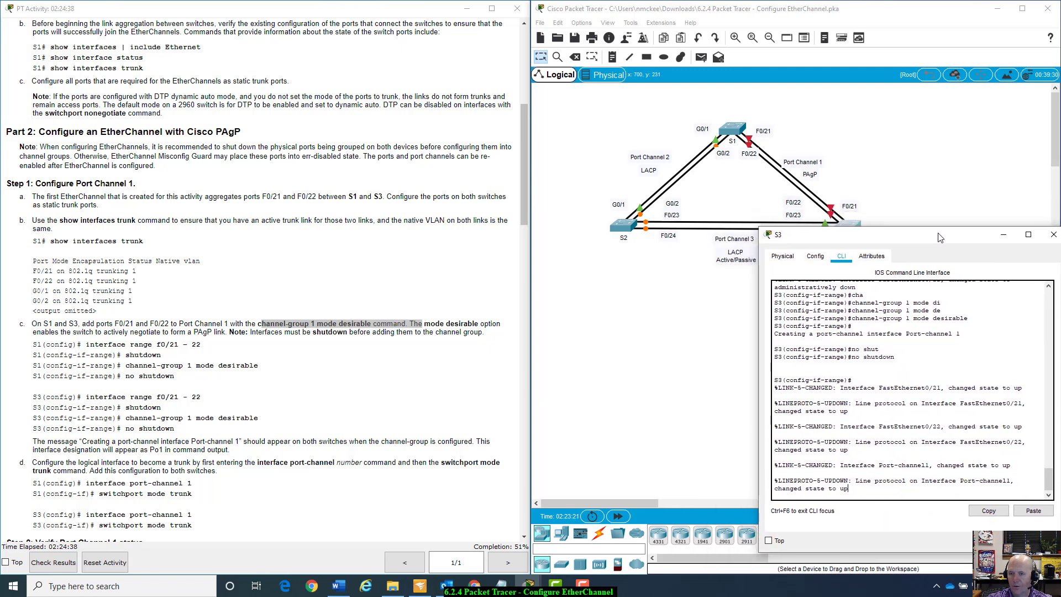
pyautogui.click(733, 128)
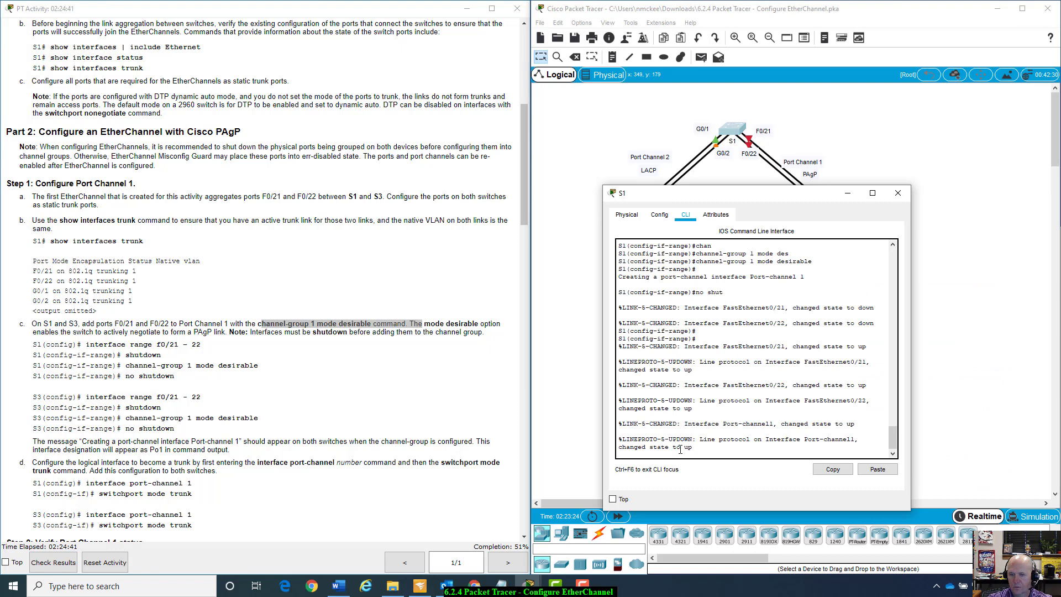
pyautogui.press('Return')
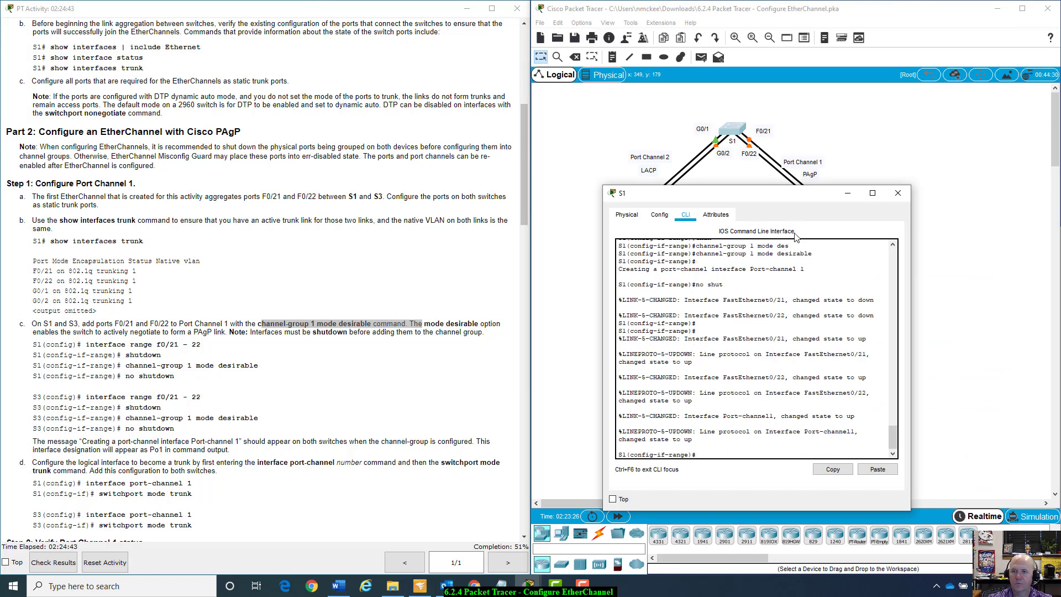
# Step: Bring the full topology into view and fast-forward the simulation time twice
pyautogui.moveTo(806, 200); pyautogui.dragTo(786, 285)
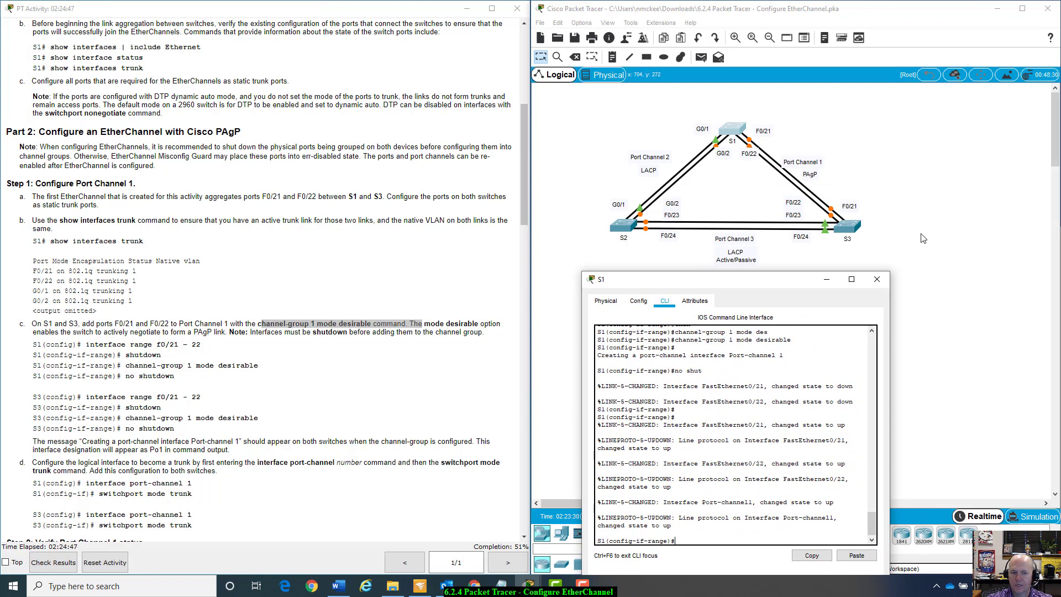
pyautogui.click(907, 243)
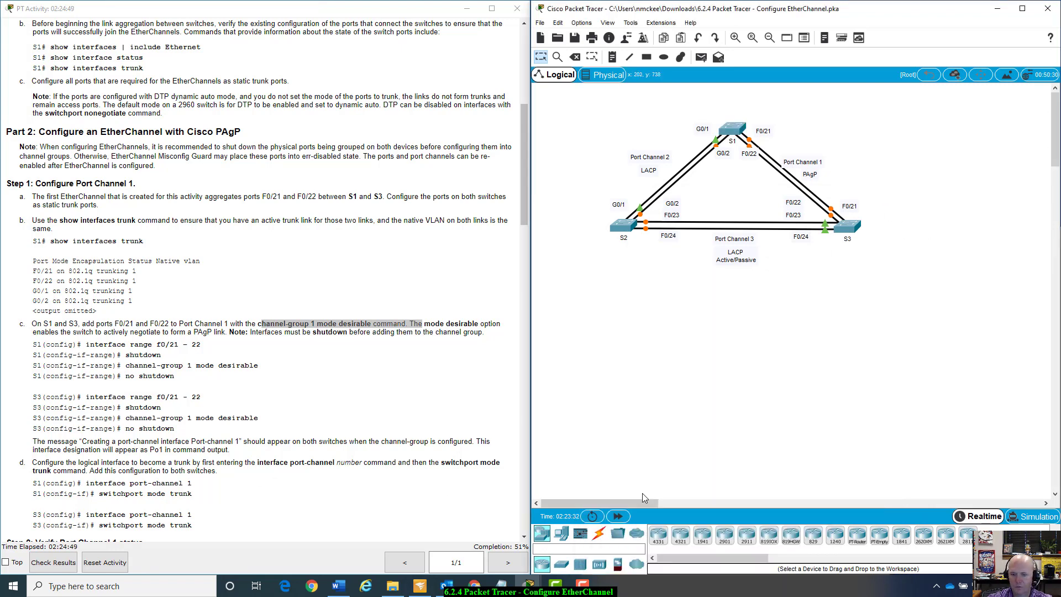
pyautogui.click(618, 517)
pyautogui.click(618, 517)
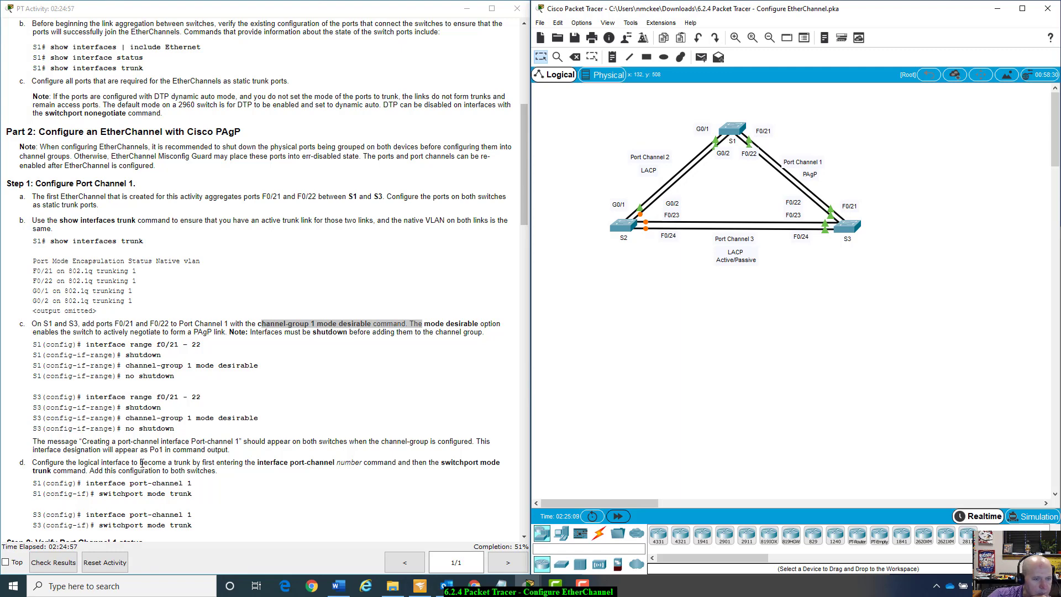
# Step: Read the activity instructions on static trunk ports, the port-channel 1 trunk configuration and verifying Port Channel 1 status
pyautogui.scroll(-1, 142, 463)
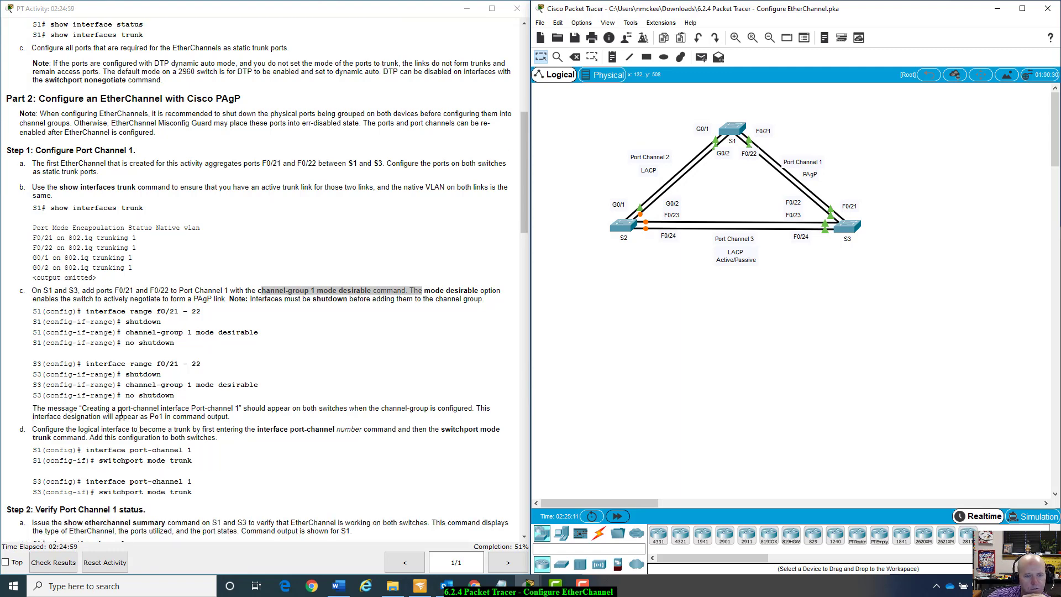
pyautogui.moveTo(120, 412); pyautogui.dragTo(486, 420)
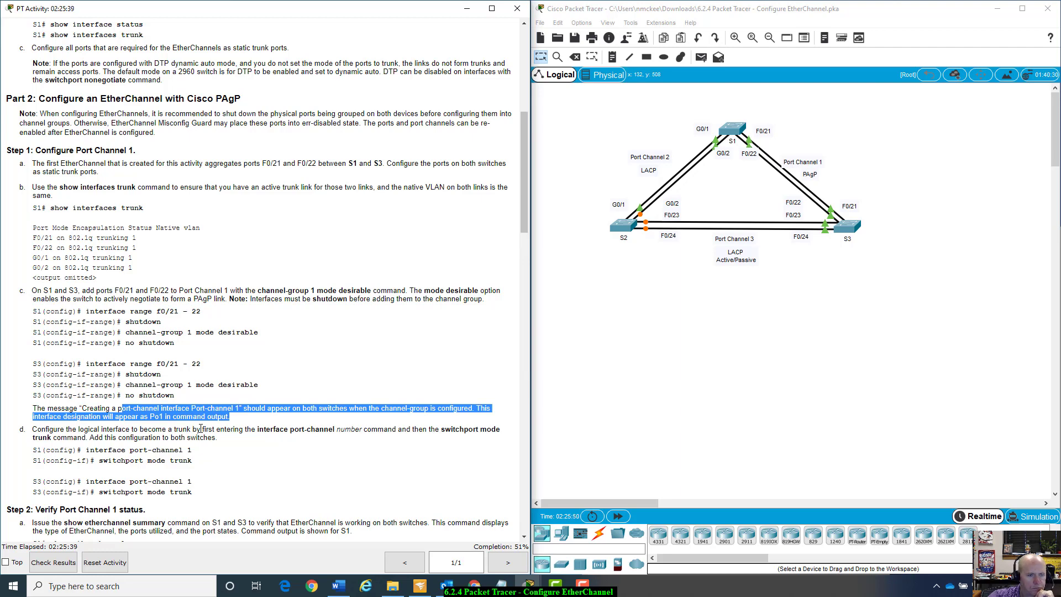
pyautogui.scroll(-2, 201, 429)
pyautogui.scroll(3, 201, 428)
pyautogui.scroll(3, 200, 430)
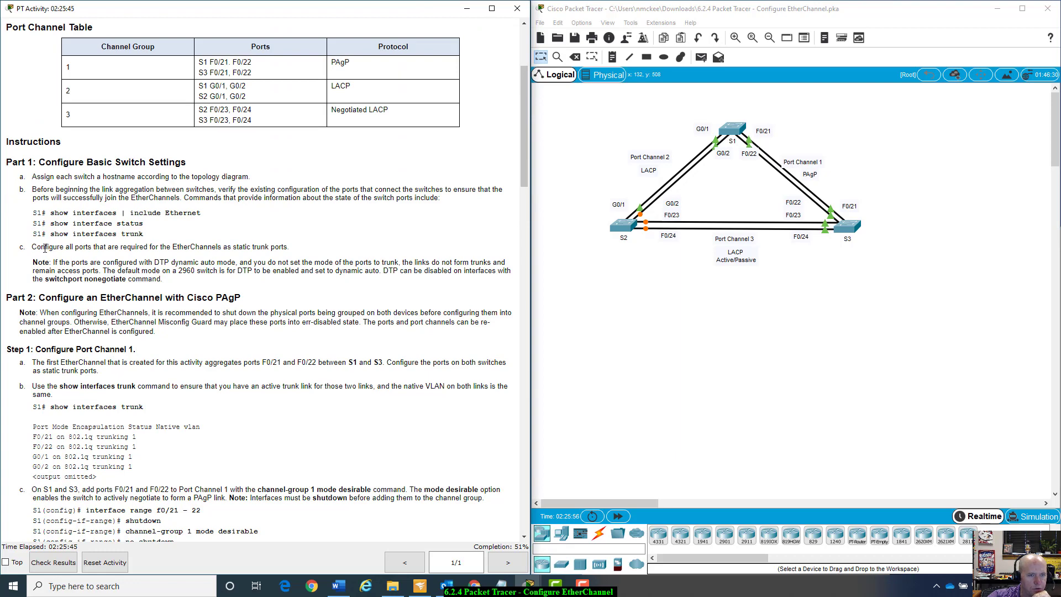
pyautogui.moveTo(45, 249); pyautogui.dragTo(285, 247)
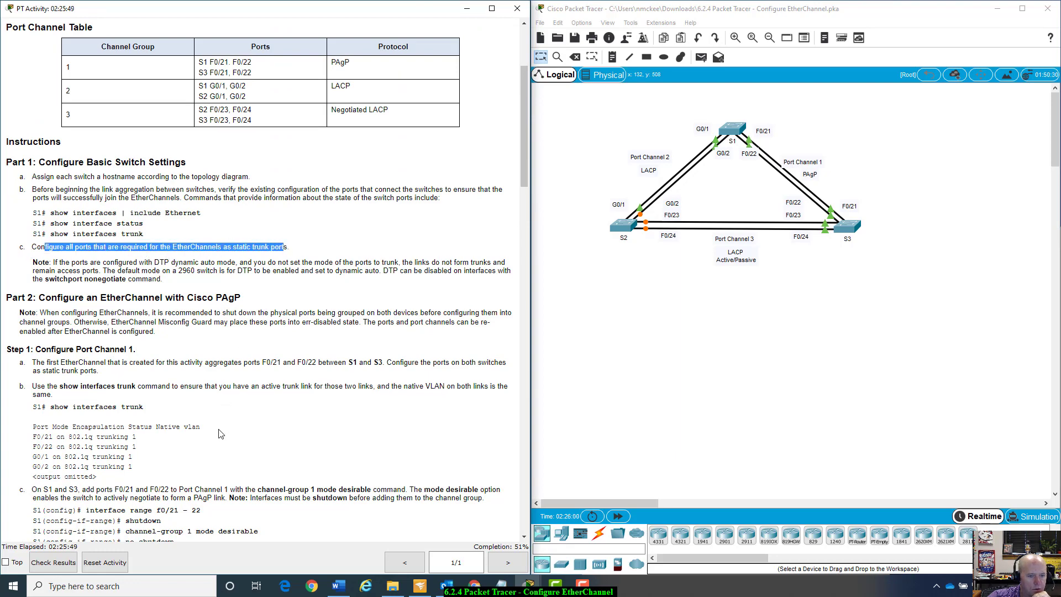
pyautogui.scroll(-2, 221, 434)
pyautogui.scroll(-2, 219, 434)
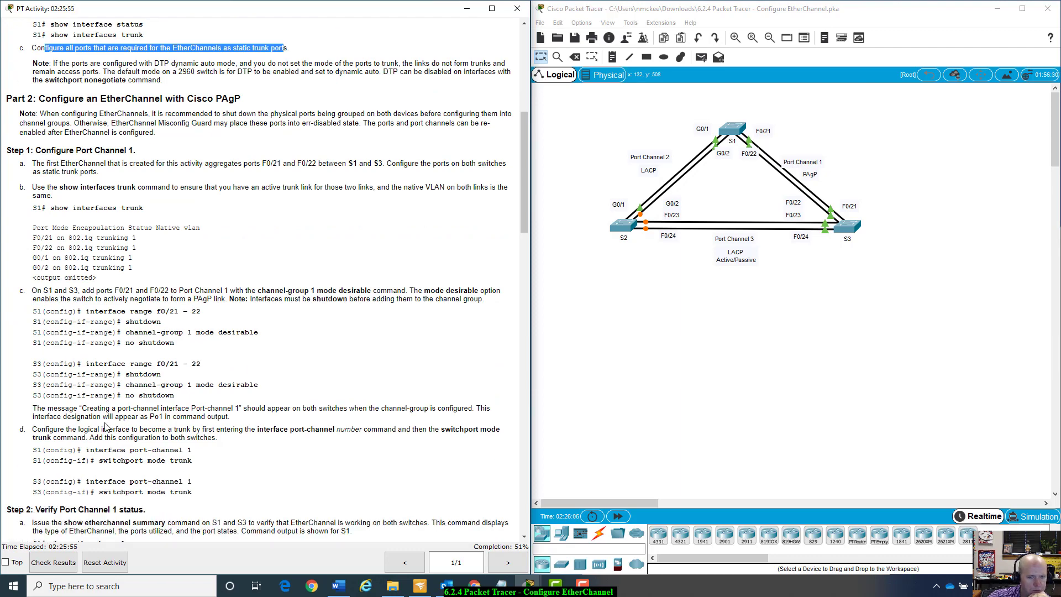
pyautogui.scroll(-3, 87, 420)
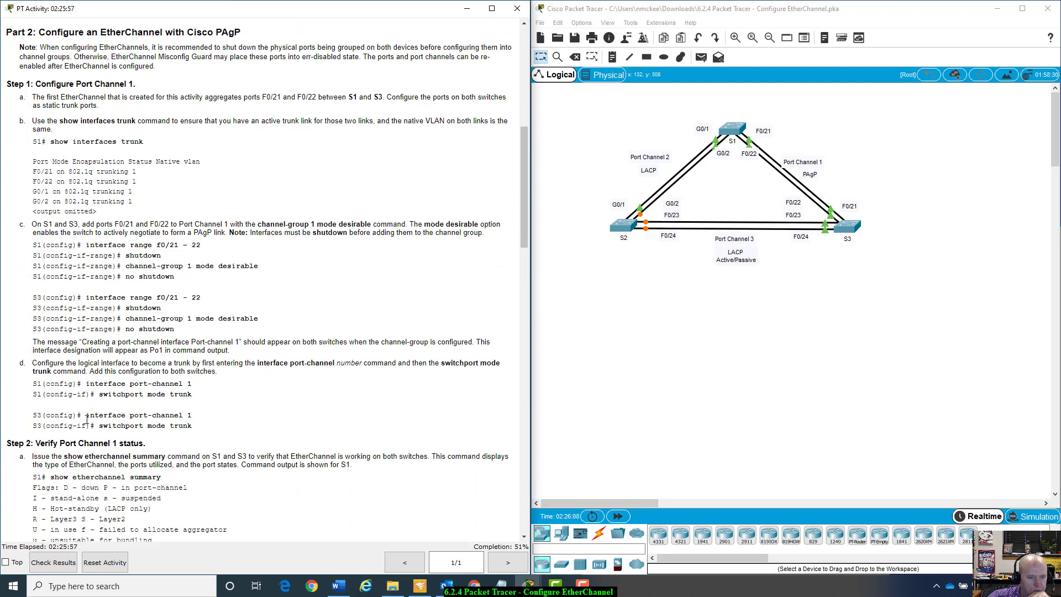
pyautogui.scroll(-1, 87, 420)
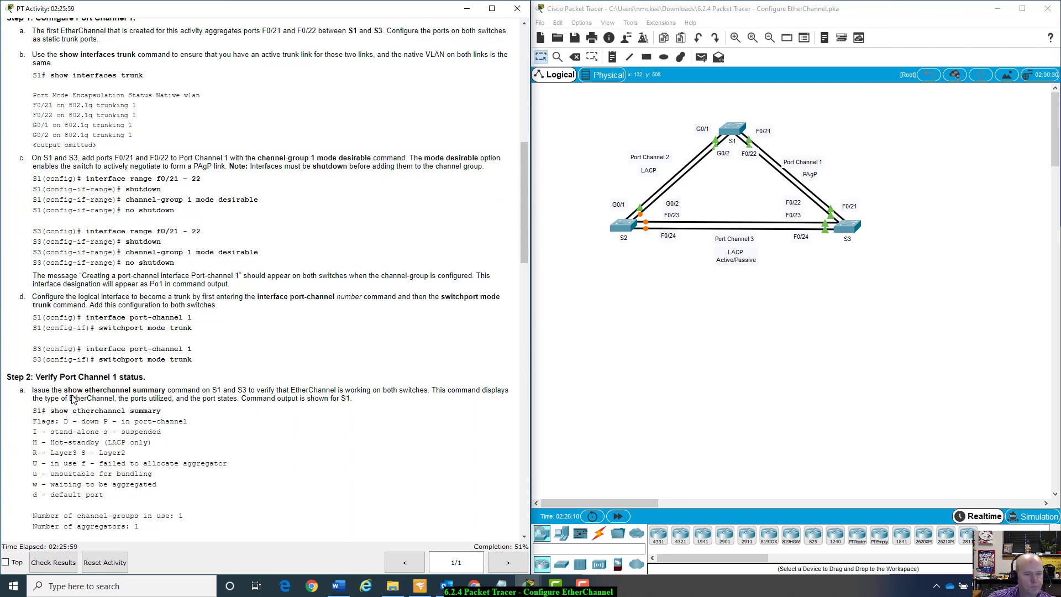
pyautogui.scroll(-1, 181, 390)
pyautogui.scroll(-1, 181, 391)
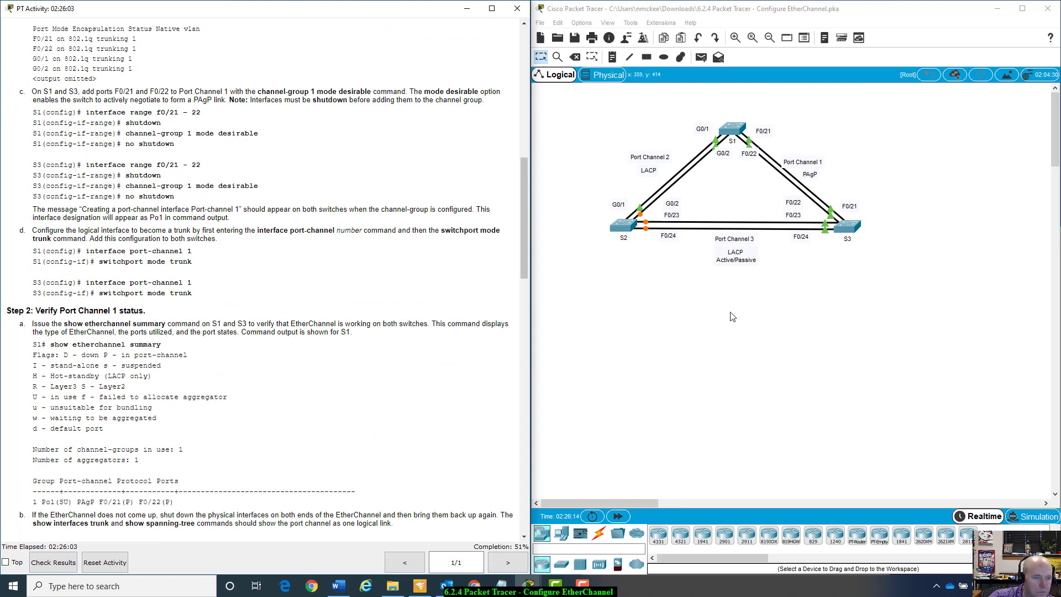
# Step: Open S1's command line and leave interface and global configuration modes with exit to reach privileged EXEC mode
pyautogui.click(734, 133)
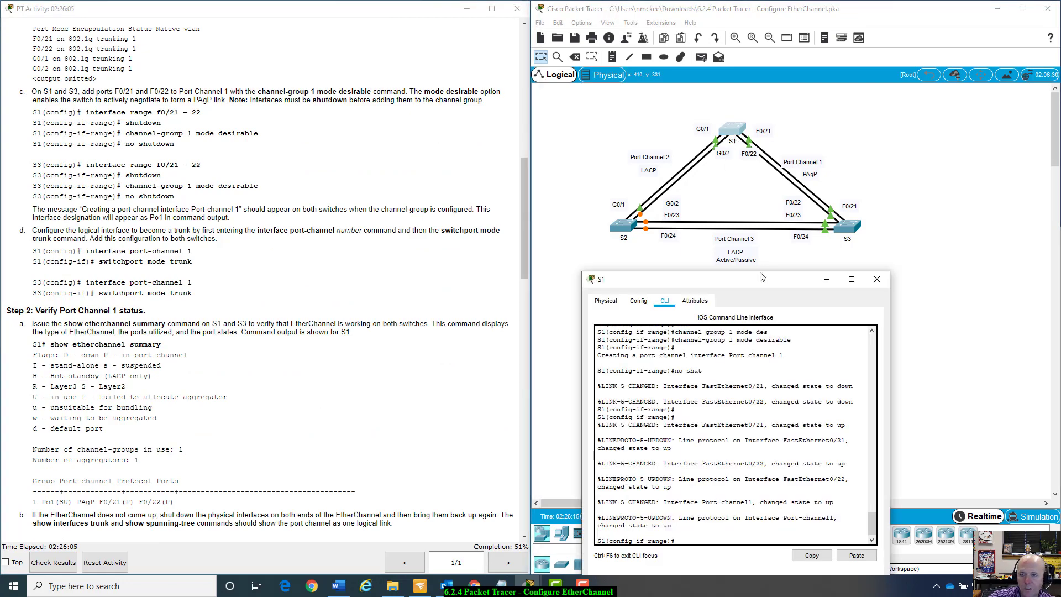
pyautogui.moveTo(761, 277); pyautogui.dragTo(750, 200)
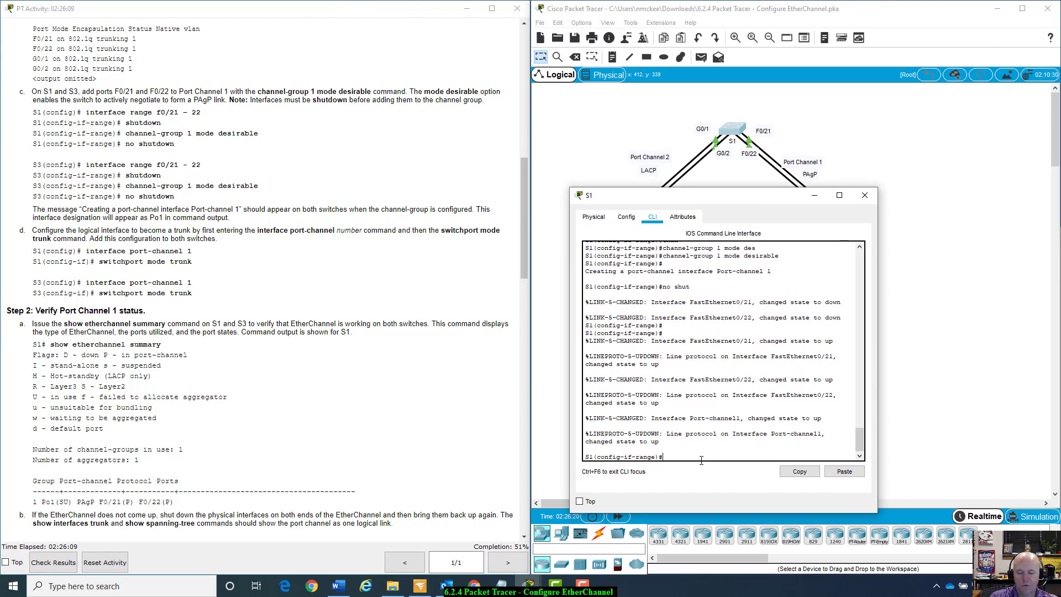
pyautogui.write('exit')
pyautogui.press('Return')
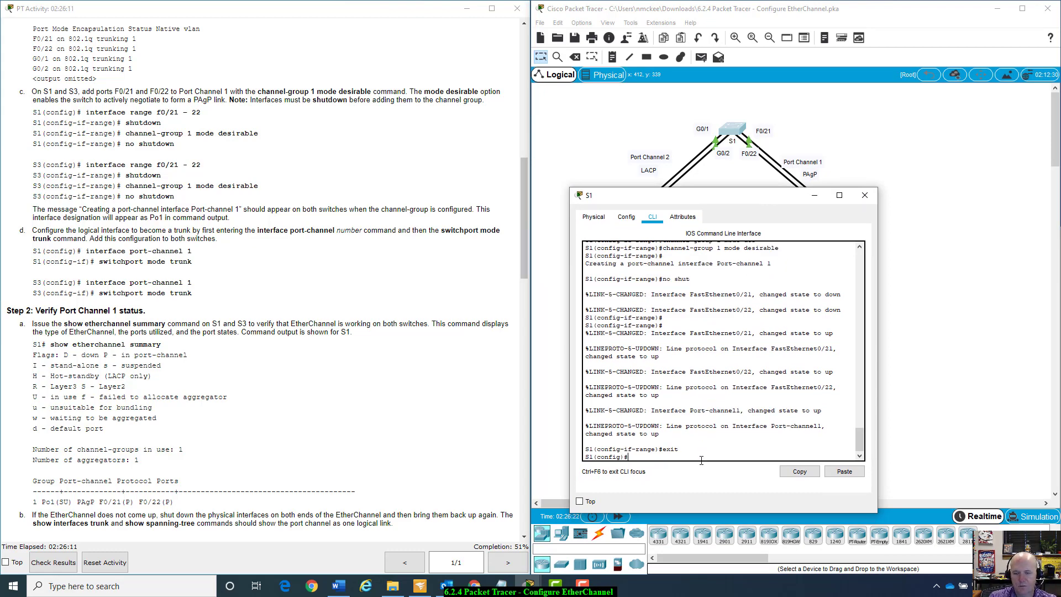
pyautogui.write('eixt')
pyautogui.press('Return')
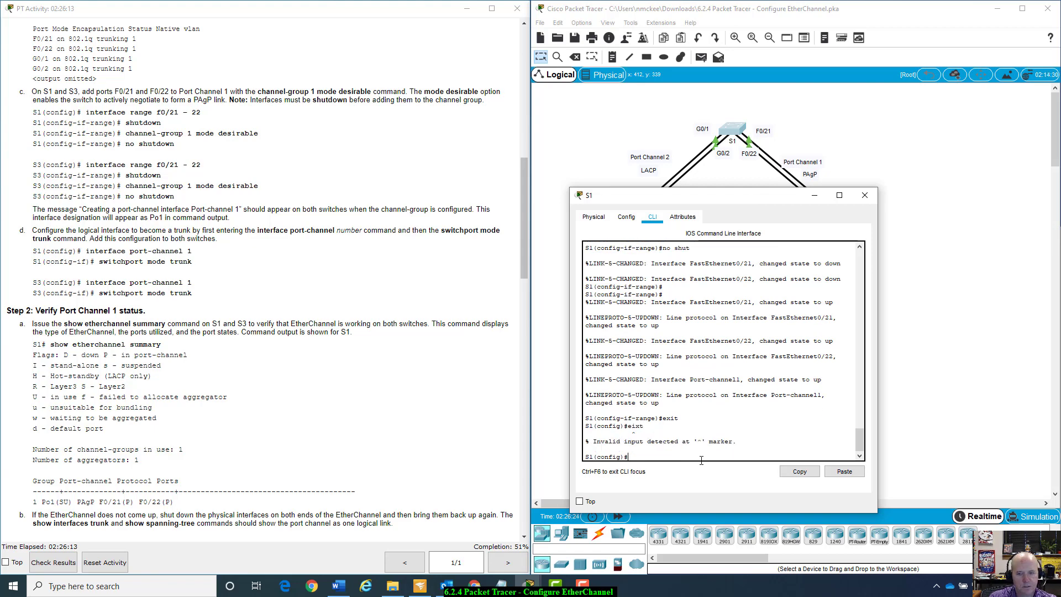
pyautogui.write('exit')
pyautogui.press('Return')
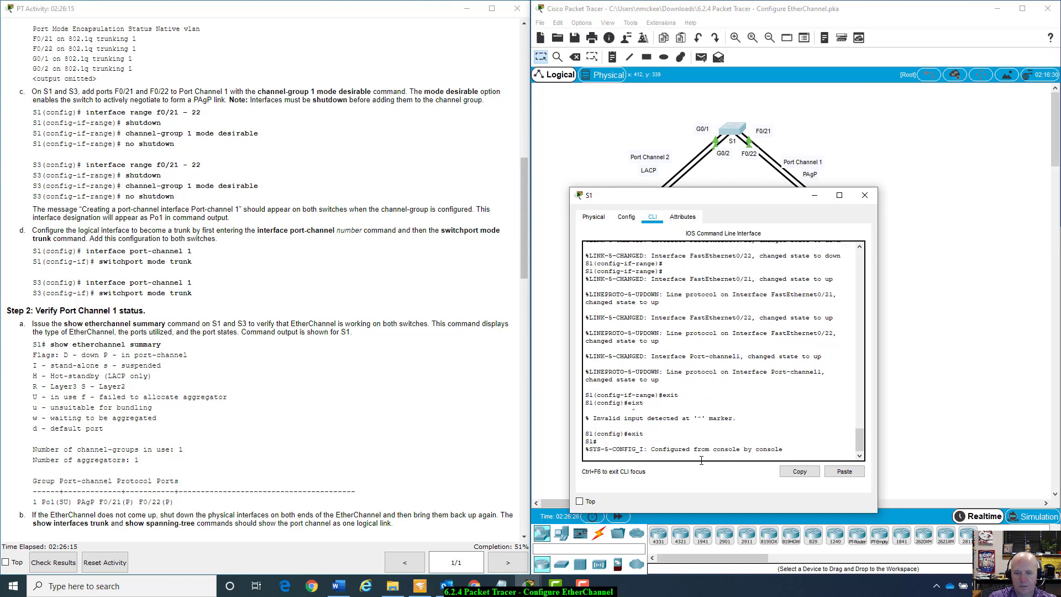
# Step: Run show etherchannel summary on S1 and check the port channel, protocol and member ports in the group 1 row
pyautogui.write('show eth')
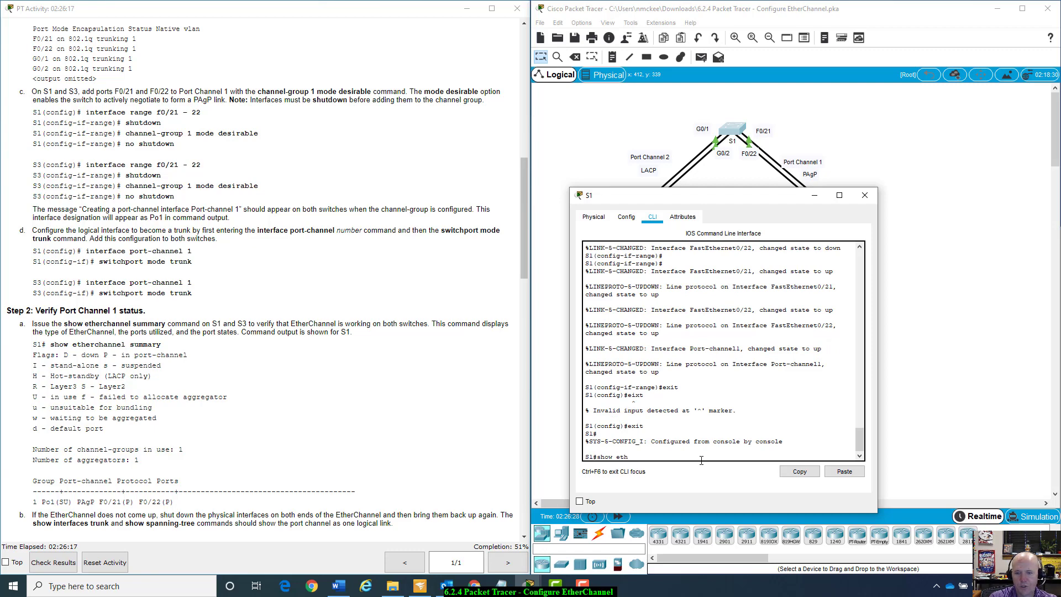
pyautogui.write('er')
pyautogui.press('Tab')
pyautogui.write('summ')
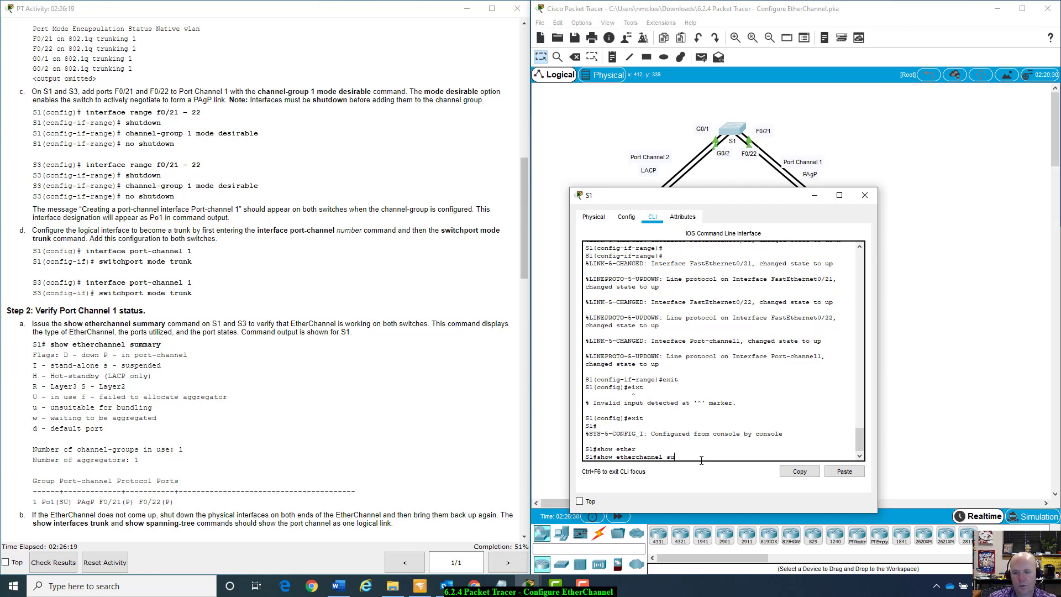
pyautogui.press('Tab')
pyautogui.press('Return')
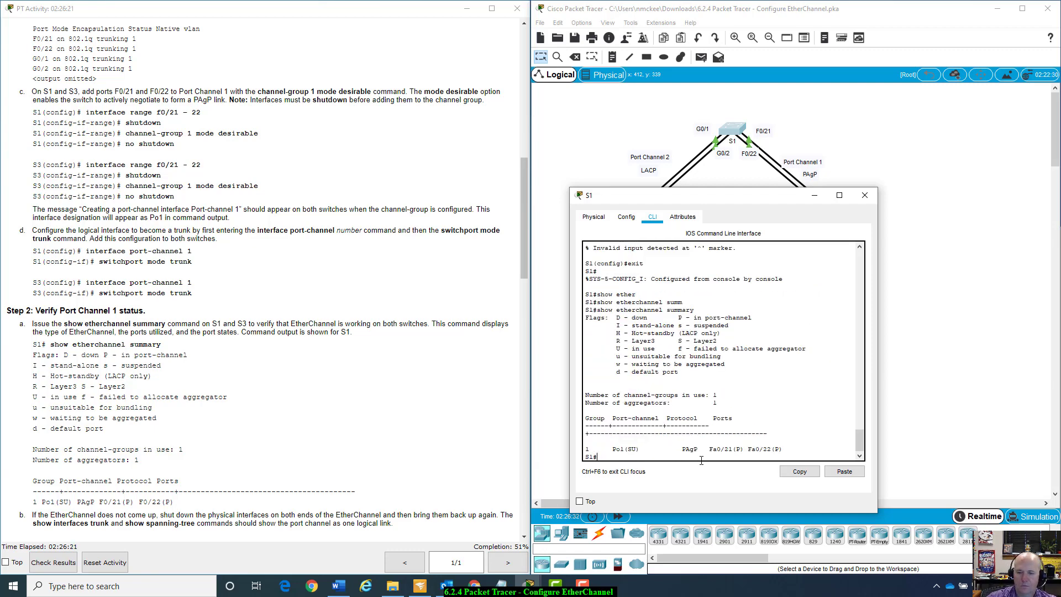
pyautogui.moveTo(608, 449); pyautogui.dragTo(779, 447)
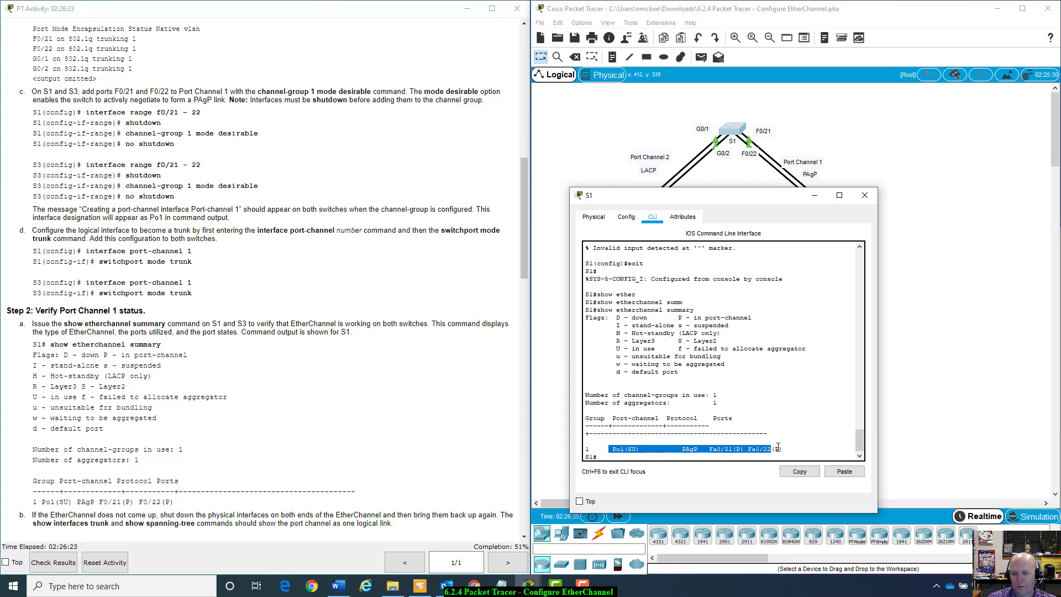
pyautogui.click(683, 453)
pyautogui.moveTo(683, 453); pyautogui.dragTo(700, 449)
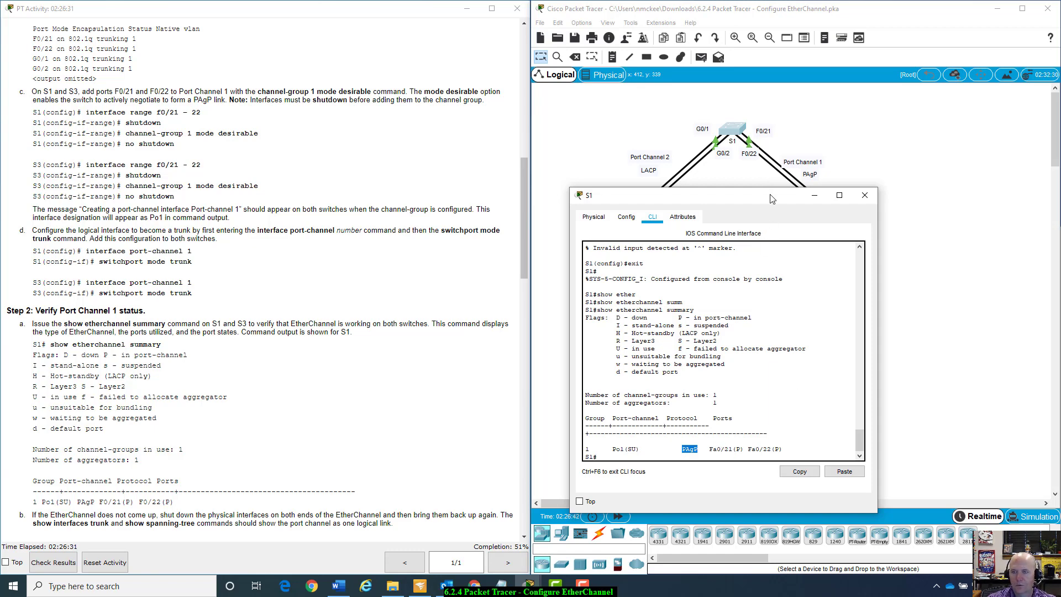
# Step: Move S1's window aside, open S3's command line and return it to privileged EXEC mode with end
pyautogui.moveTo(773, 197); pyautogui.dragTo(720, 259)
pyautogui.click(849, 229)
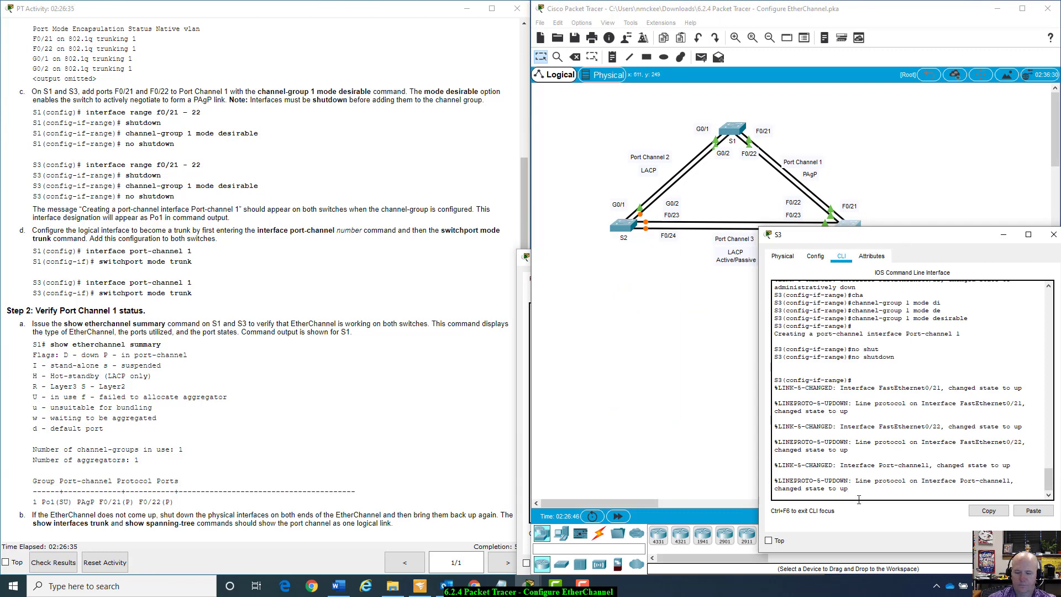
pyautogui.press('Return')
pyautogui.press('Return')
pyautogui.write('end')
pyautogui.press('Return')
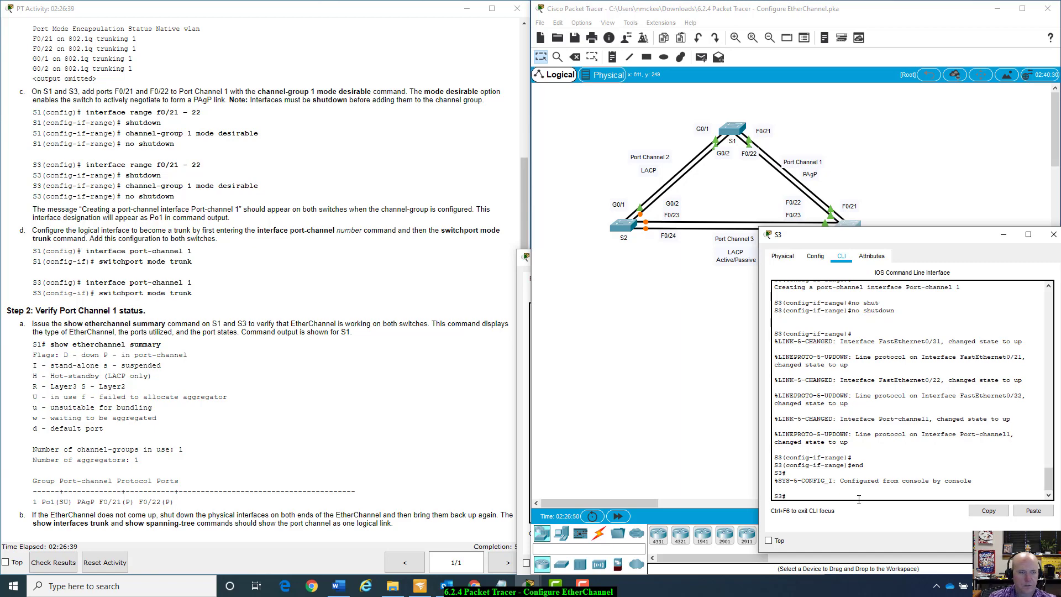
# Step: Display the EtherChannel status on S3 with show etherchannel summary
pyautogui.write('show eth')
pyautogui.press('Tab')
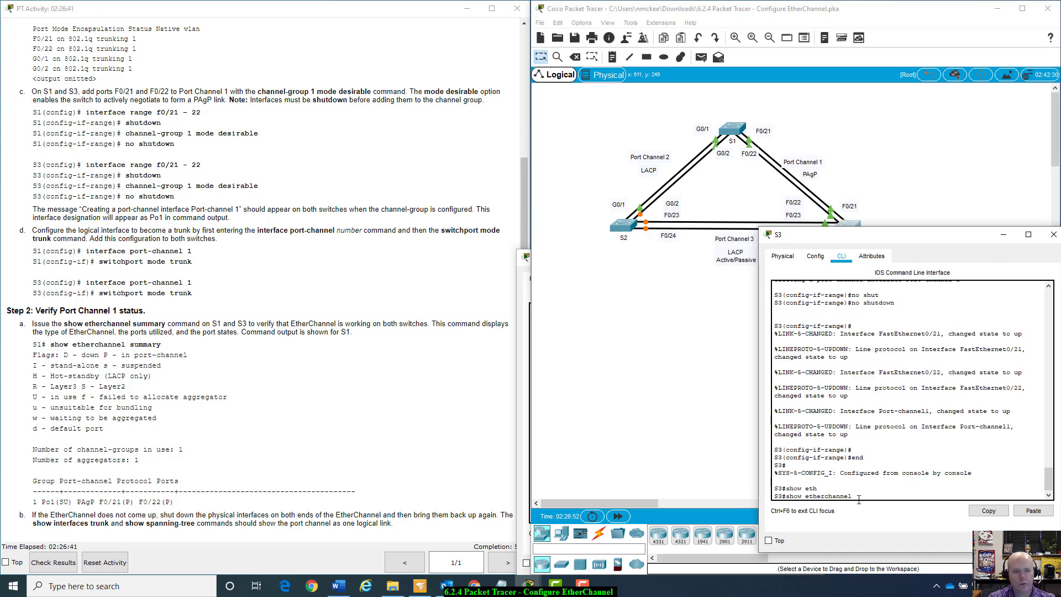
pyautogui.write('su')
pyautogui.press('Tab')
pyautogui.press('Return')
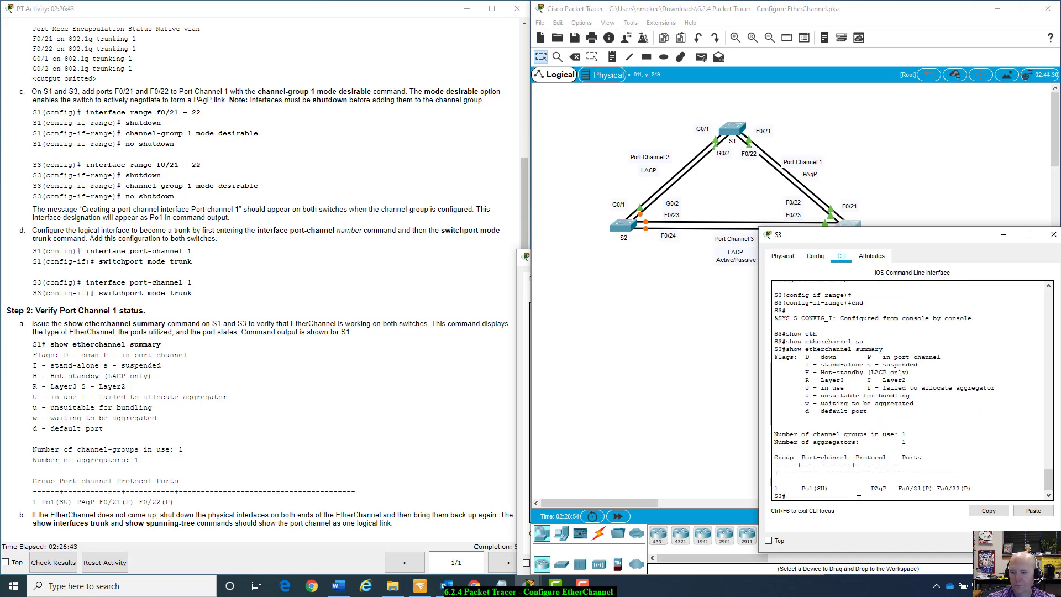
# Step: Place S1's window beside S3's and compare S1's Port-channel 1 status codes with the flags legend in the summary output
pyautogui.click(519, 485)
pyautogui.moveTo(725, 260); pyautogui.dragTo(656, 239)
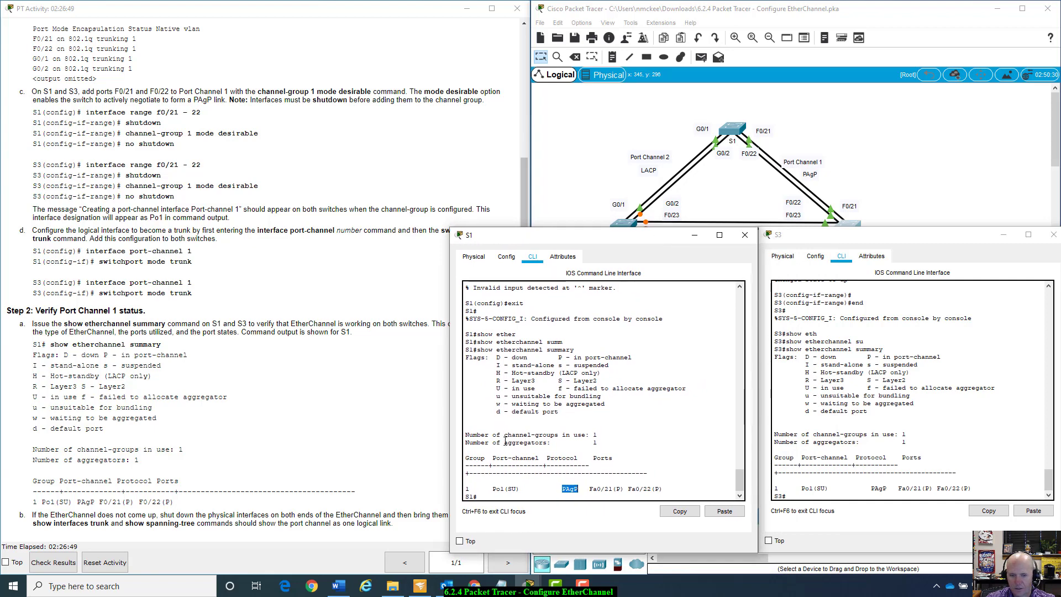
pyautogui.moveTo(491, 488); pyautogui.dragTo(521, 489)
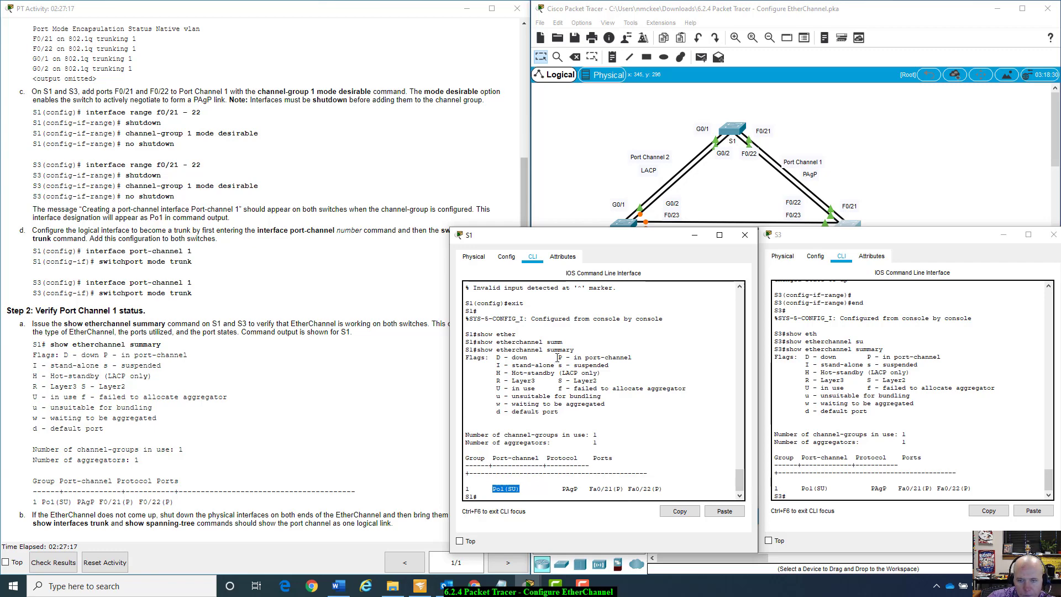
pyautogui.moveTo(559, 358); pyautogui.dragTo(641, 356)
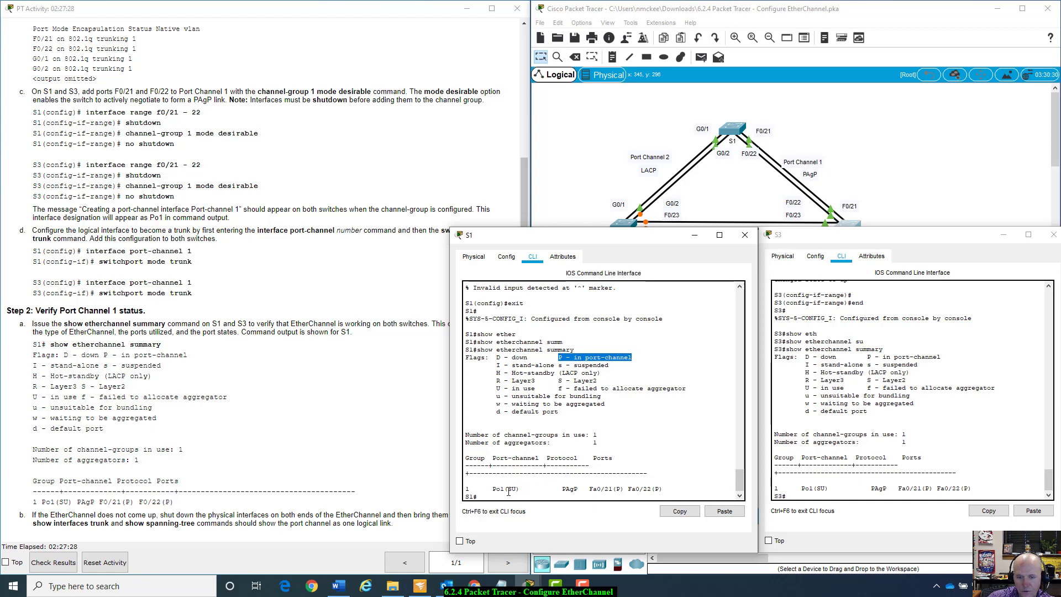
pyautogui.moveTo(508, 490); pyautogui.dragTo(517, 490)
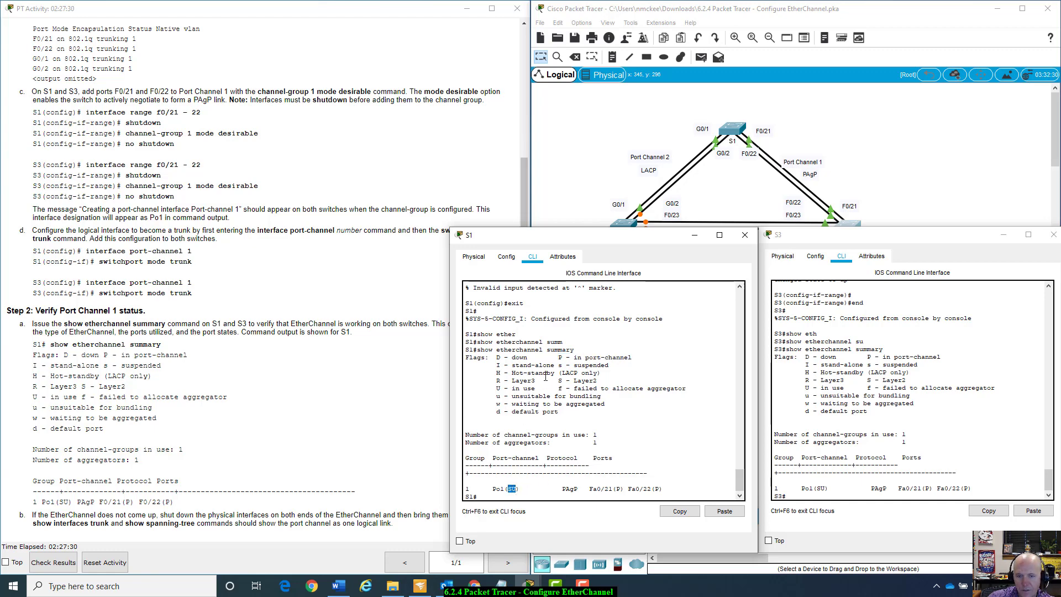
pyautogui.moveTo(496, 388); pyautogui.dragTo(599, 381)
pyautogui.click(604, 381)
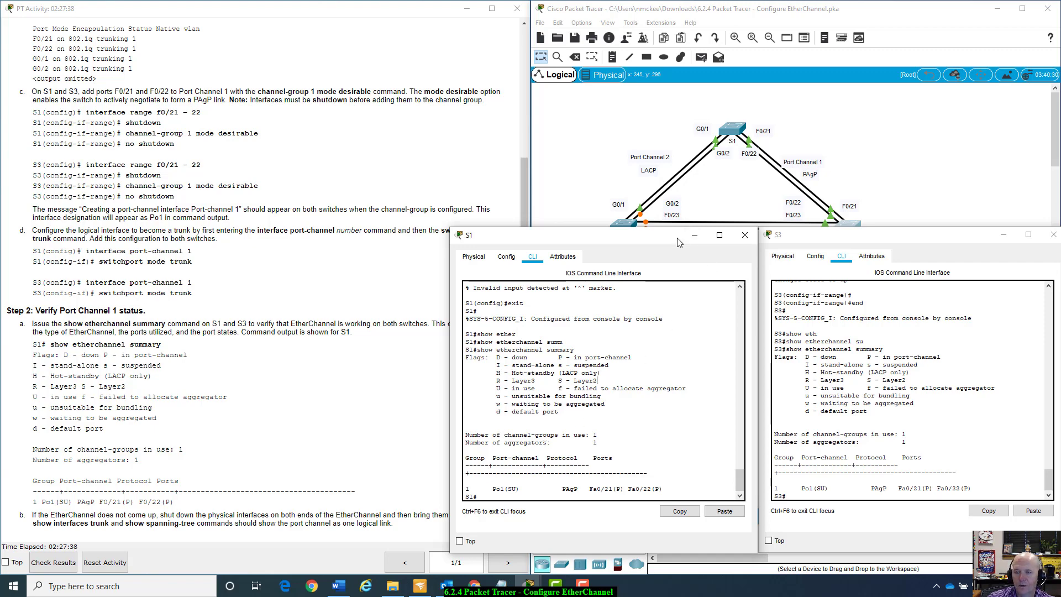
# Step: Close the S1 and S3 device windows to uncover the topology
pyautogui.moveTo(680, 241); pyautogui.dragTo(739, 276)
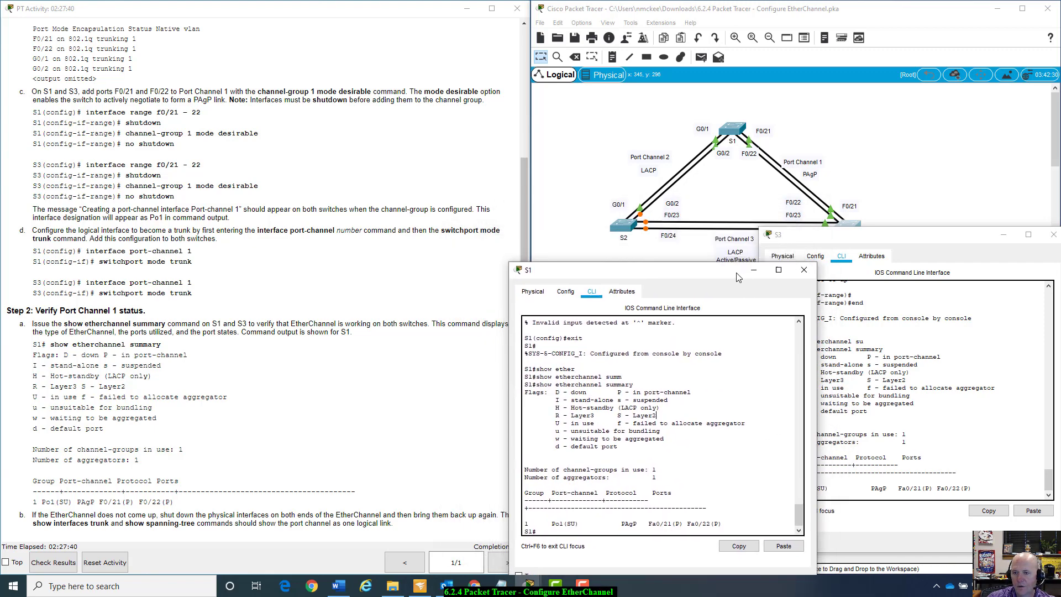
pyautogui.click(797, 273)
pyautogui.click(1054, 235)
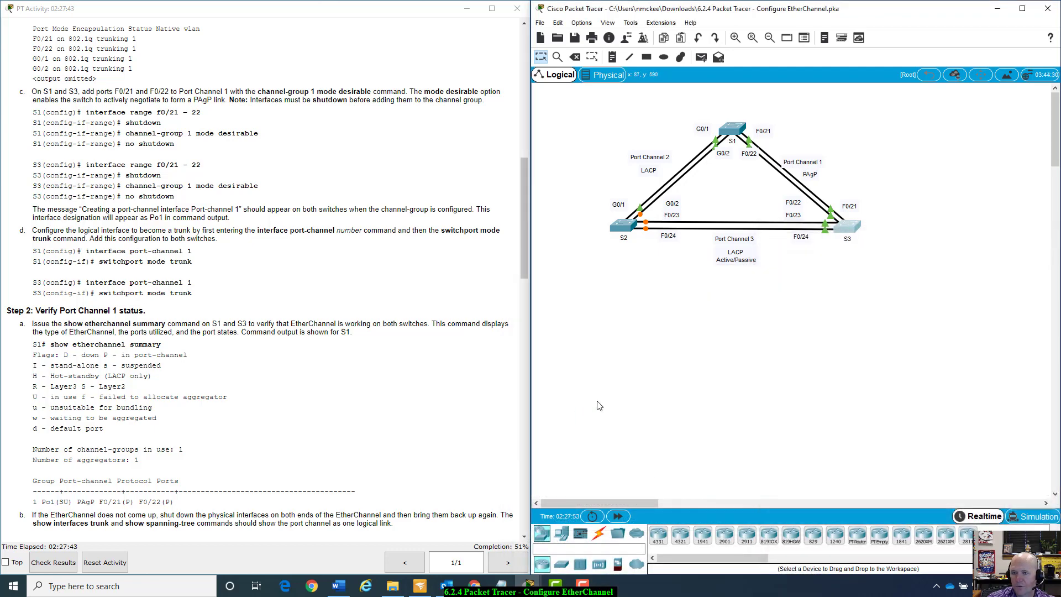
# Step: Read the activity instructions for the LACP Port Channel 2 in Part 3 and the redundant Port Channel 3 in Part 4
pyautogui.scroll(-4, 132, 368)
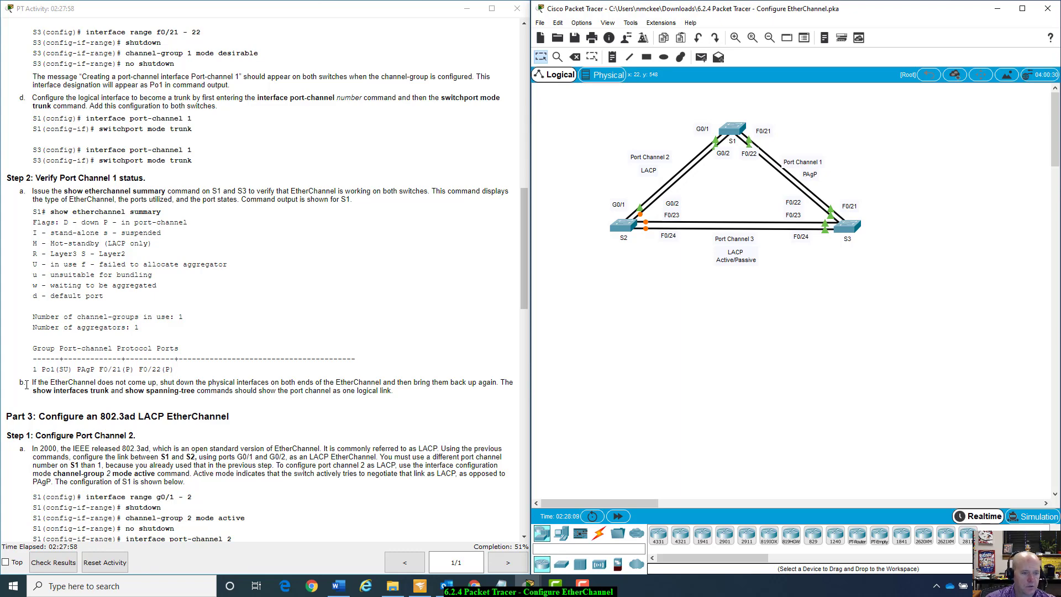
pyautogui.scroll(-2, 26, 385)
pyautogui.scroll(-2, 188, 420)
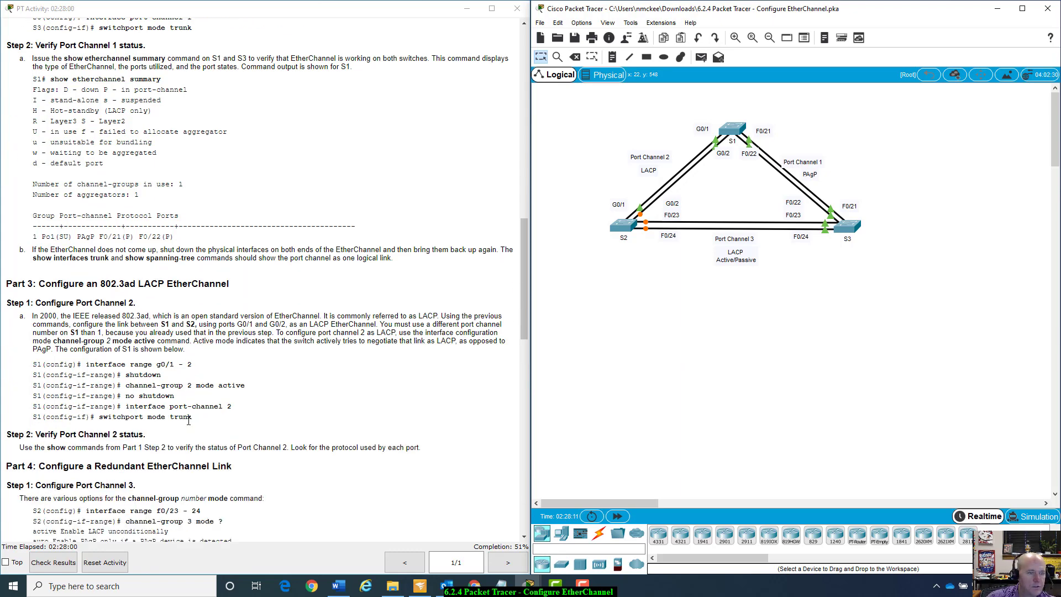
pyautogui.scroll(-5, 189, 420)
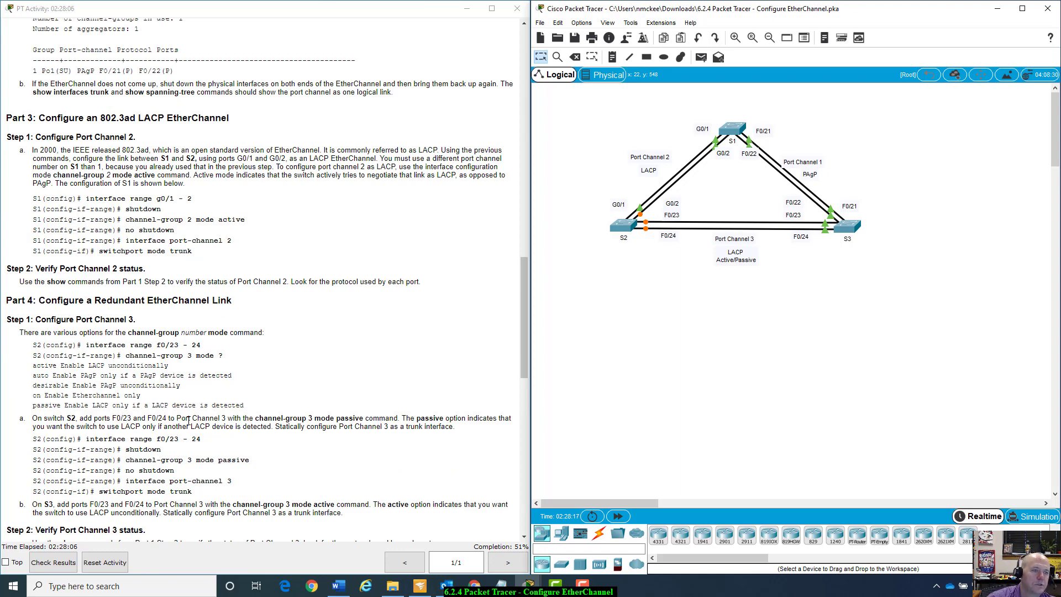
pyautogui.scroll(-1, 120, 171)
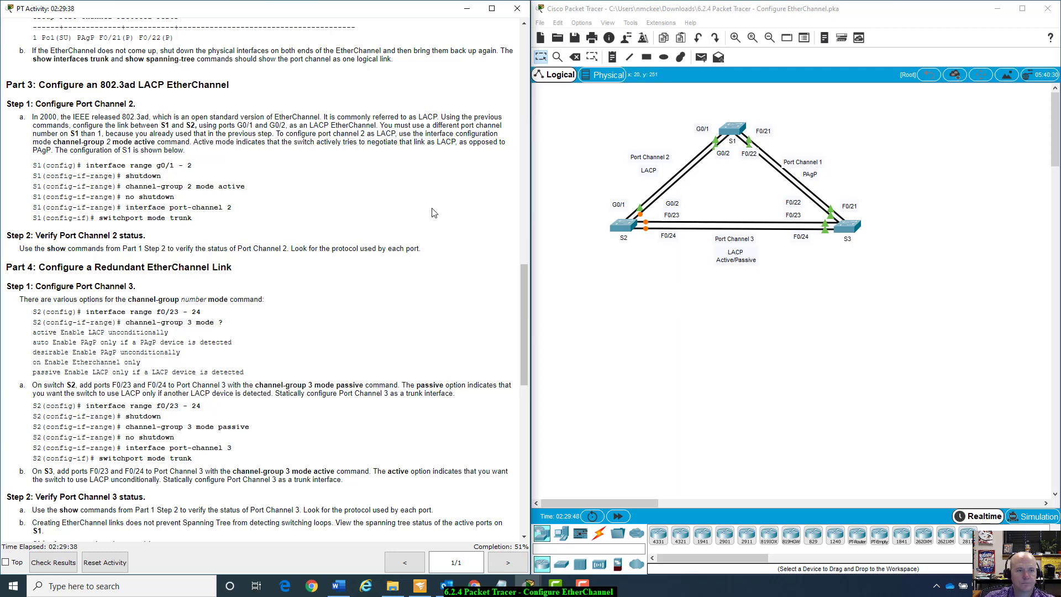
# Step: Open S1's command line, enter global configuration mode and select the interface range g0/1-2
pyautogui.click(731, 136)
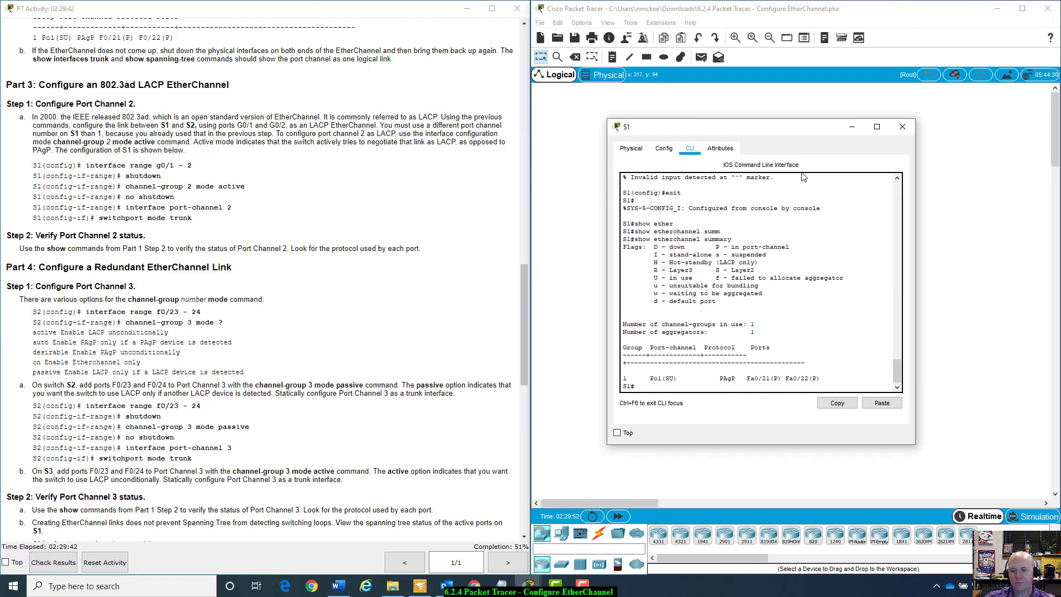
pyautogui.moveTo(819, 132); pyautogui.dragTo(818, 128)
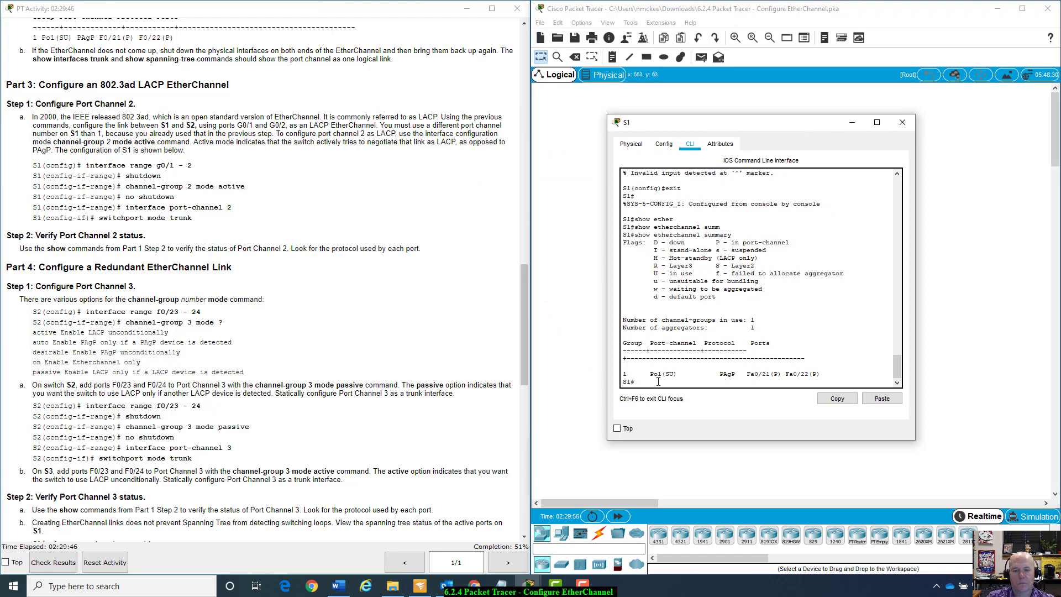
pyautogui.write('config t')
pyautogui.press('Return')
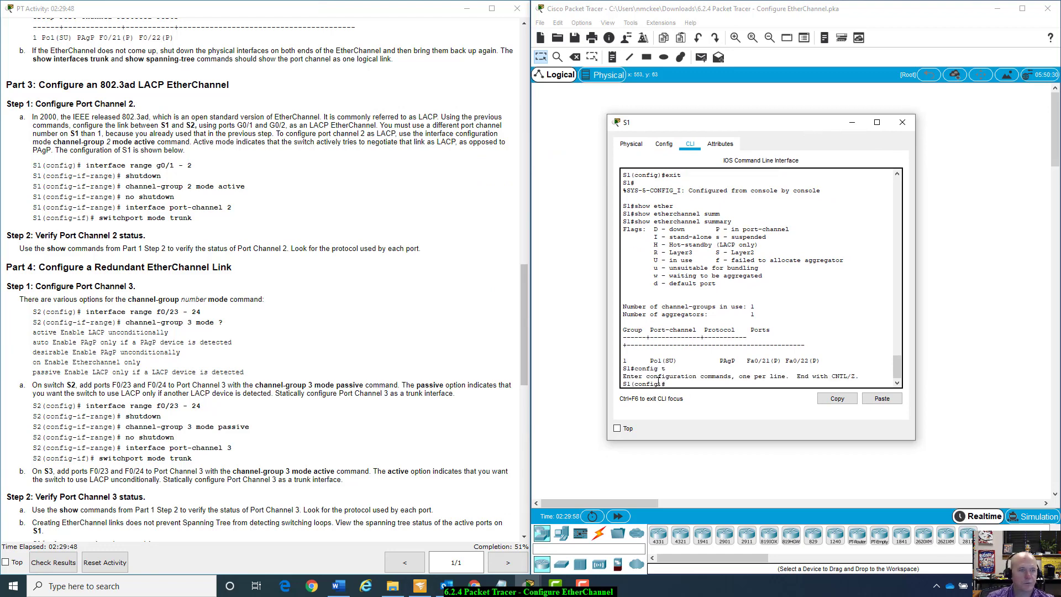
pyautogui.write('int')
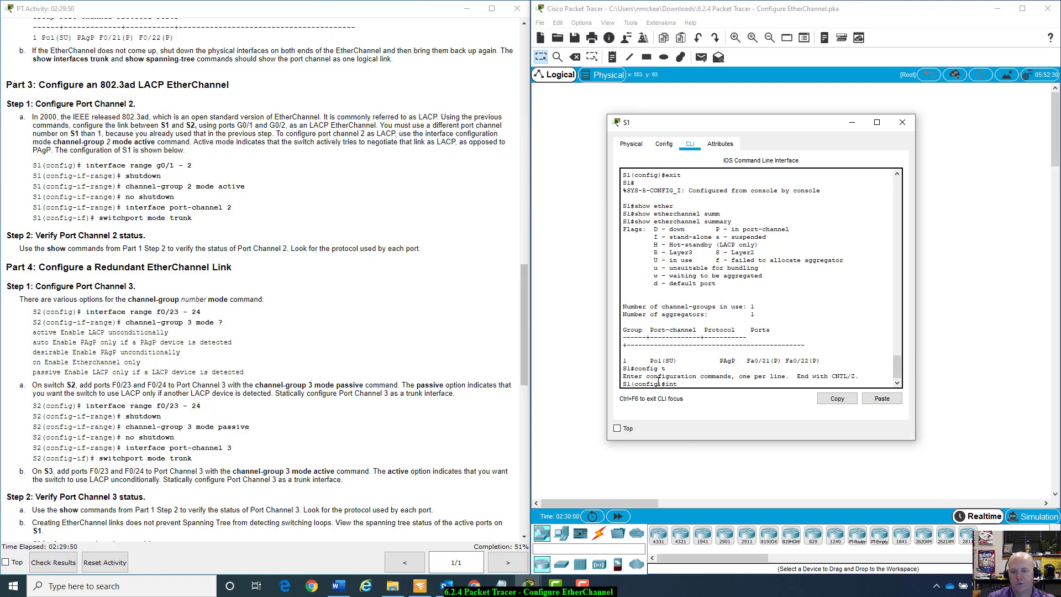
pyautogui.write(' range')
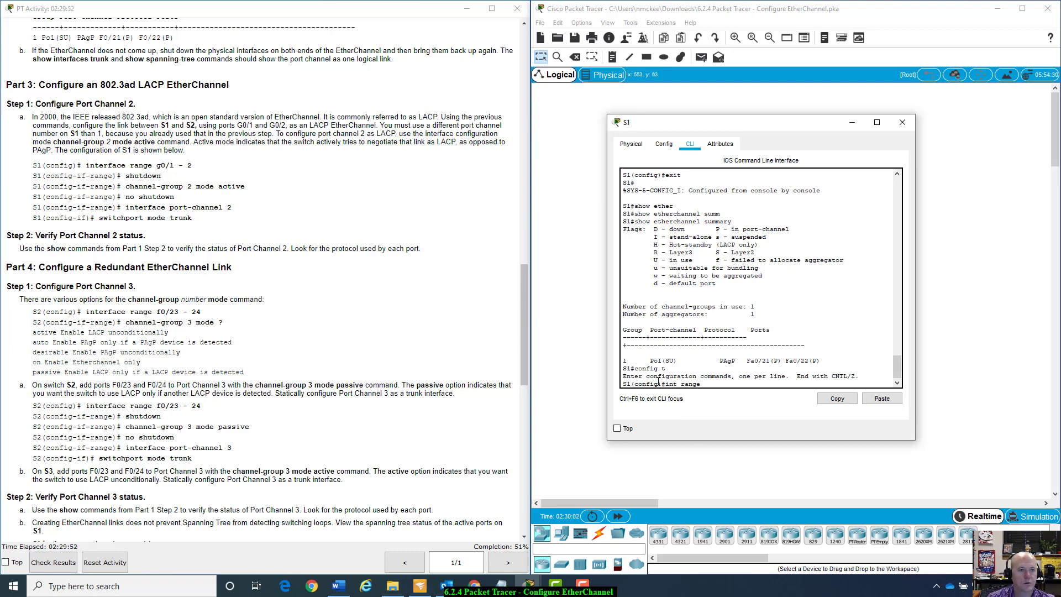
pyautogui.write(' g0/1-2')
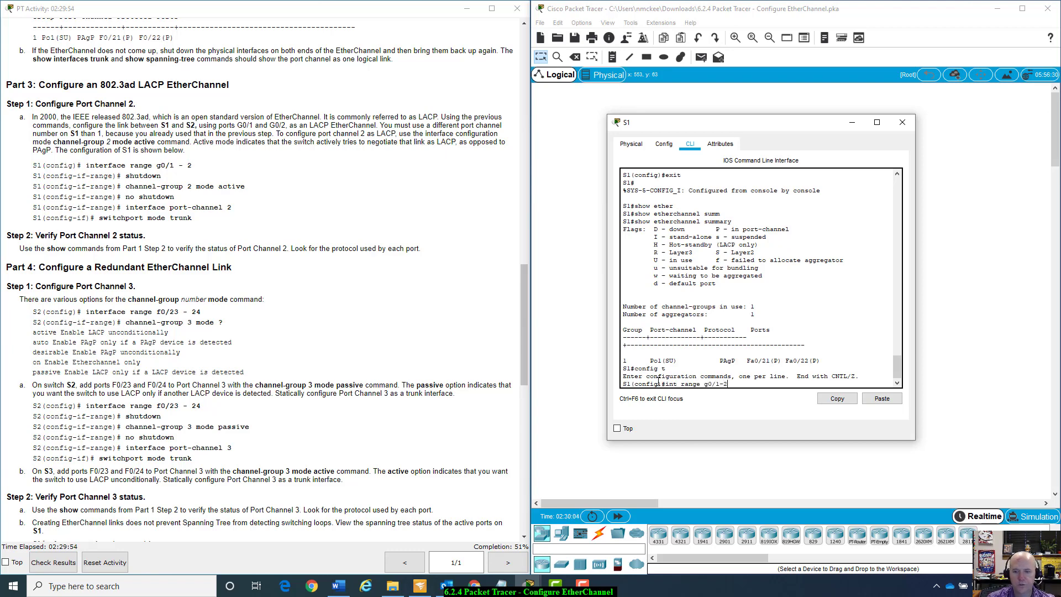
pyautogui.press('Return')
# Step: Shut down S1's g0/1-2 interface range and check the line protocol messages for both ports
pyautogui.write('sh')
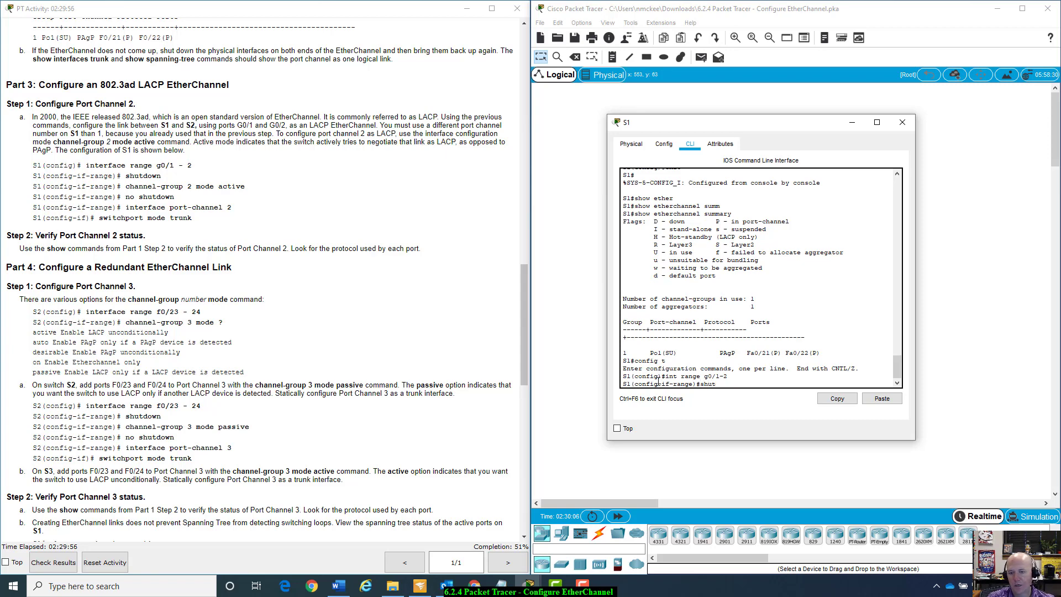
pyautogui.write('ut')
pyautogui.press('Tab')
pyautogui.press('Return')
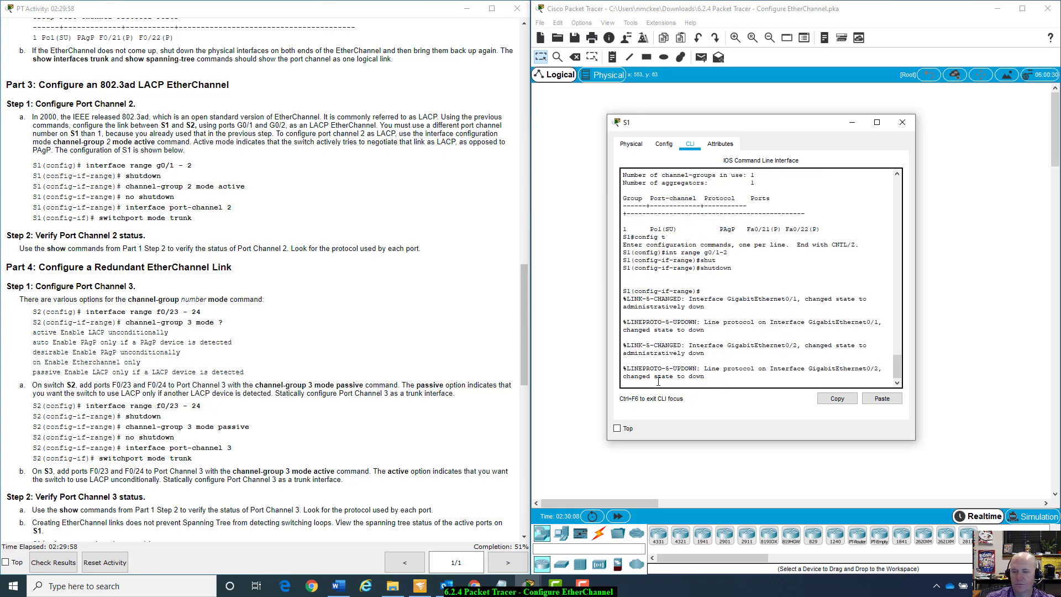
pyautogui.moveTo(701, 330); pyautogui.dragTo(667, 322)
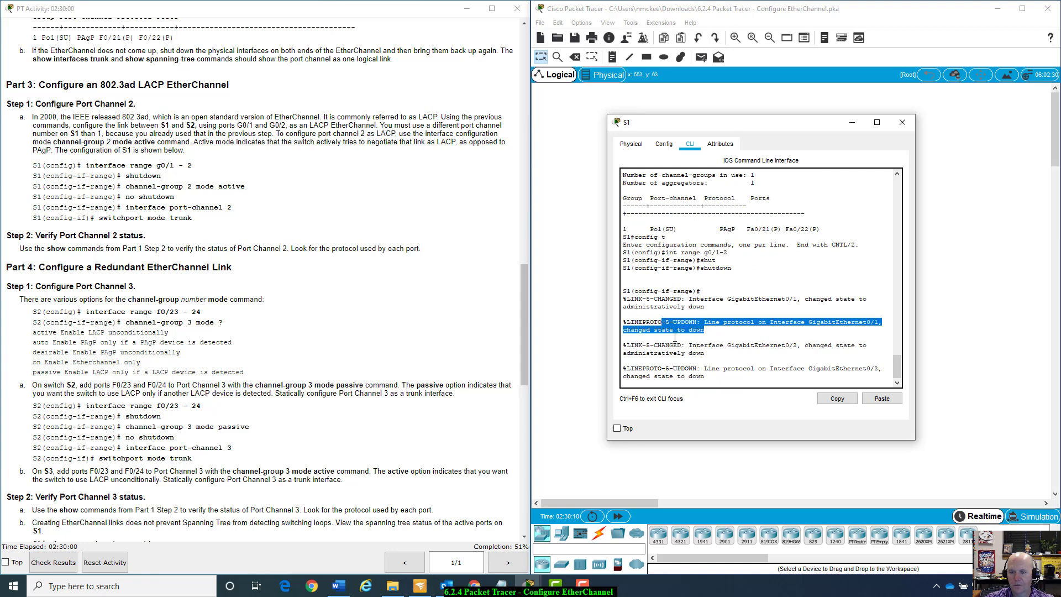
pyautogui.moveTo(705, 377); pyautogui.dragTo(689, 368)
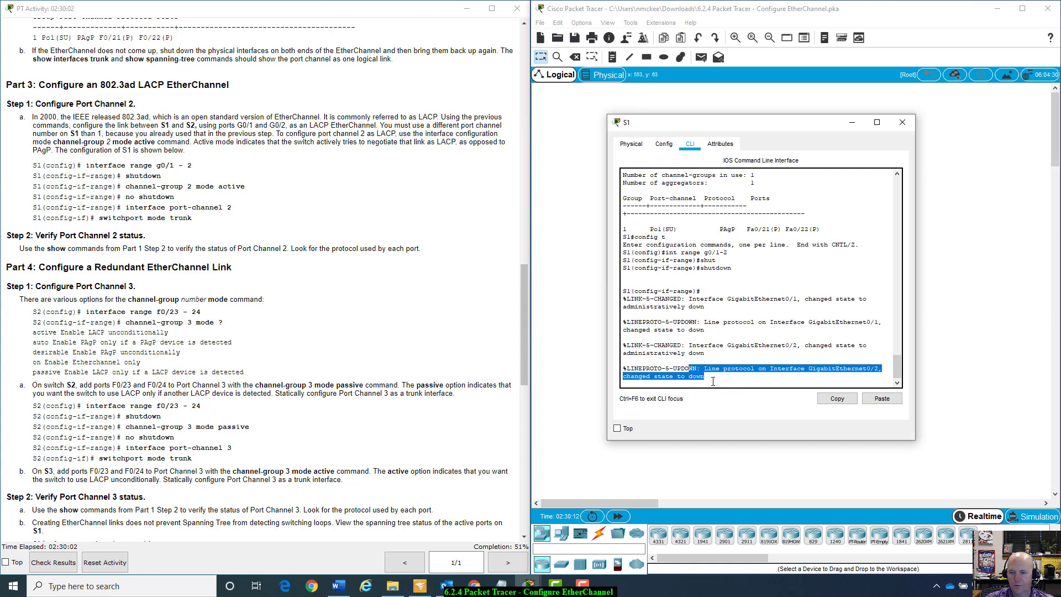
# Step: Assign S1's g0/1-2 interface range to channel group 2 in LACP active mode
pyautogui.click(713, 382)
pyautogui.press('Return')
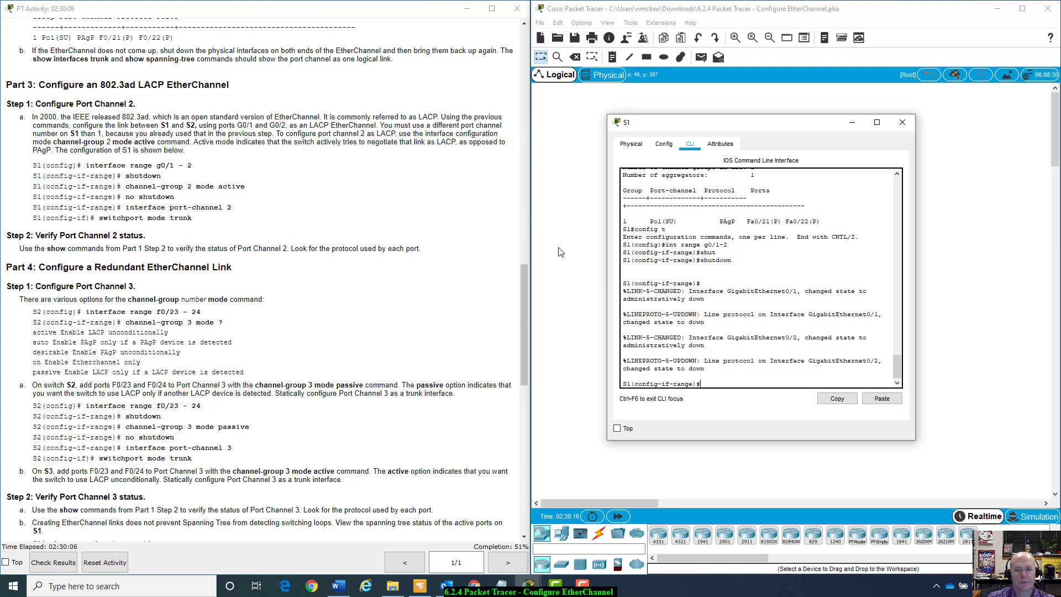
pyautogui.write('chan')
pyautogui.press('Tab')
pyautogui.write('nel')
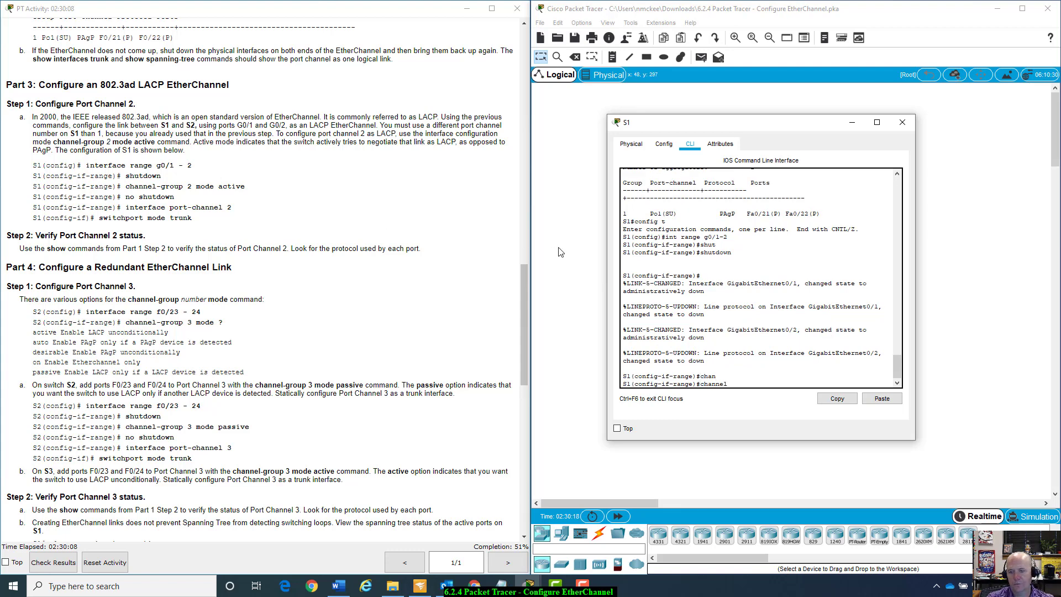
pyautogui.write('-g')
pyautogui.press('Tab')
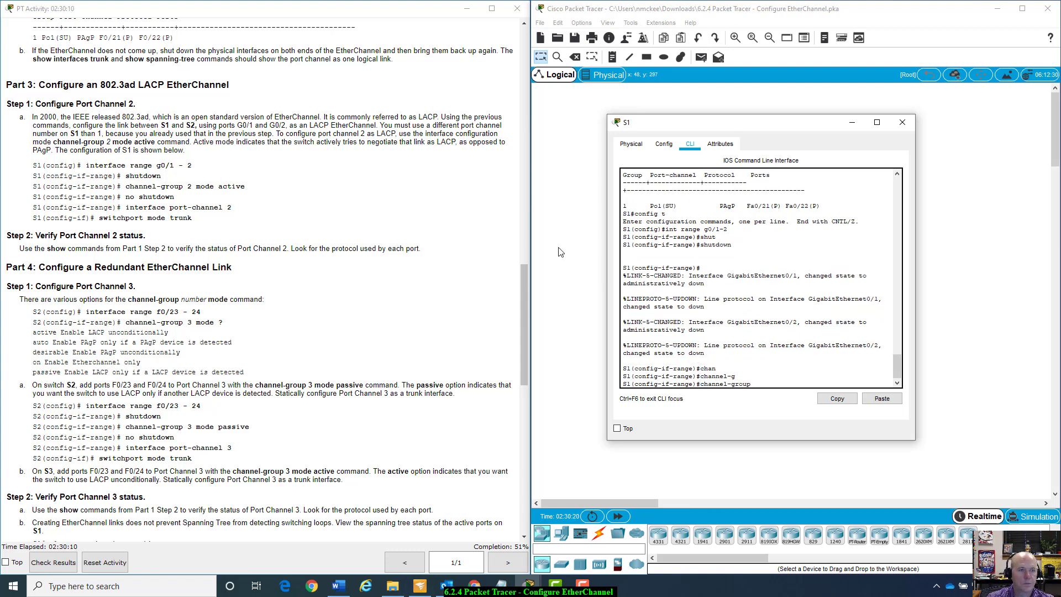
pyautogui.write('2 mode ac')
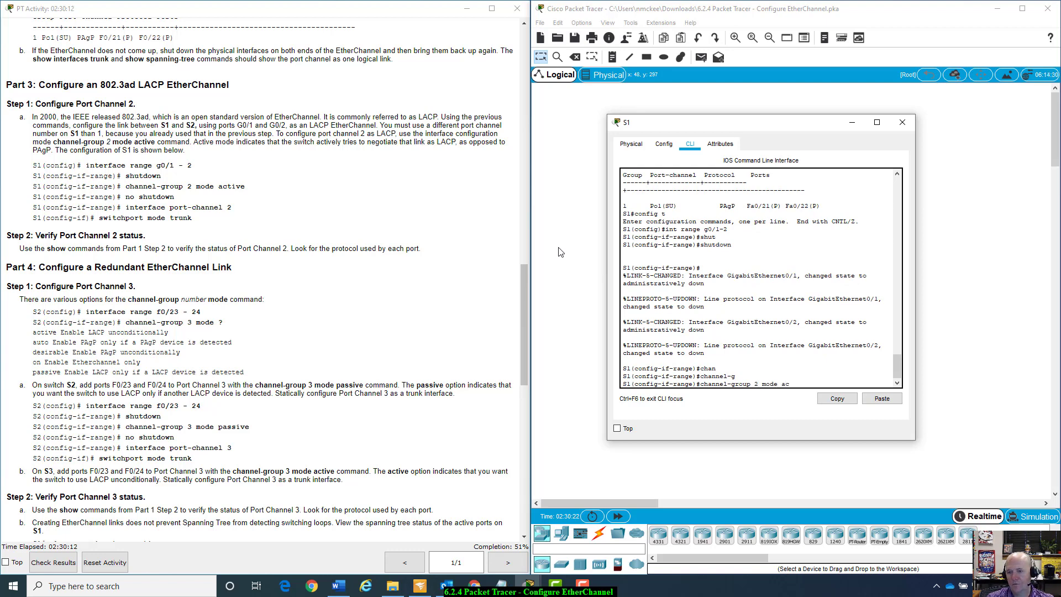
pyautogui.write('t')
pyautogui.press('Tab')
pyautogui.press('Return')
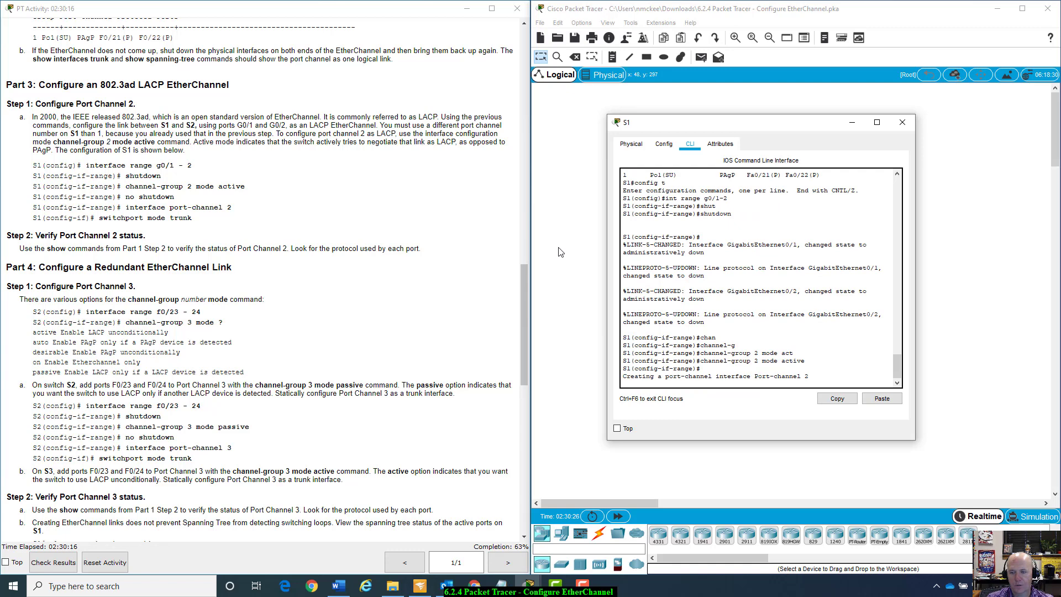
pyautogui.press('Return')
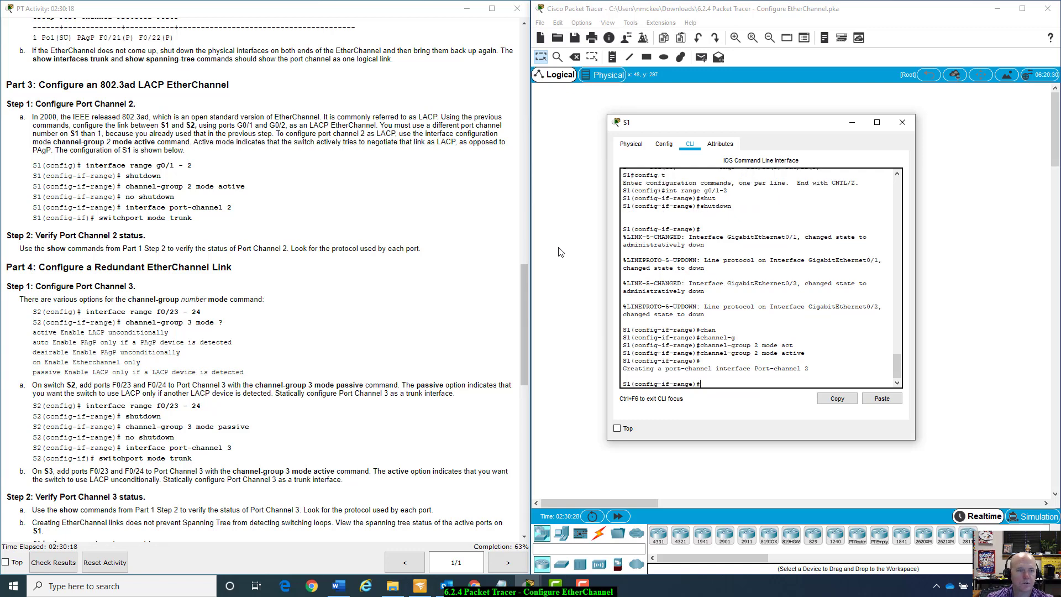
# Step: Bring S1's g0/1-2 interface range back up with no shutdown
pyautogui.write('no')
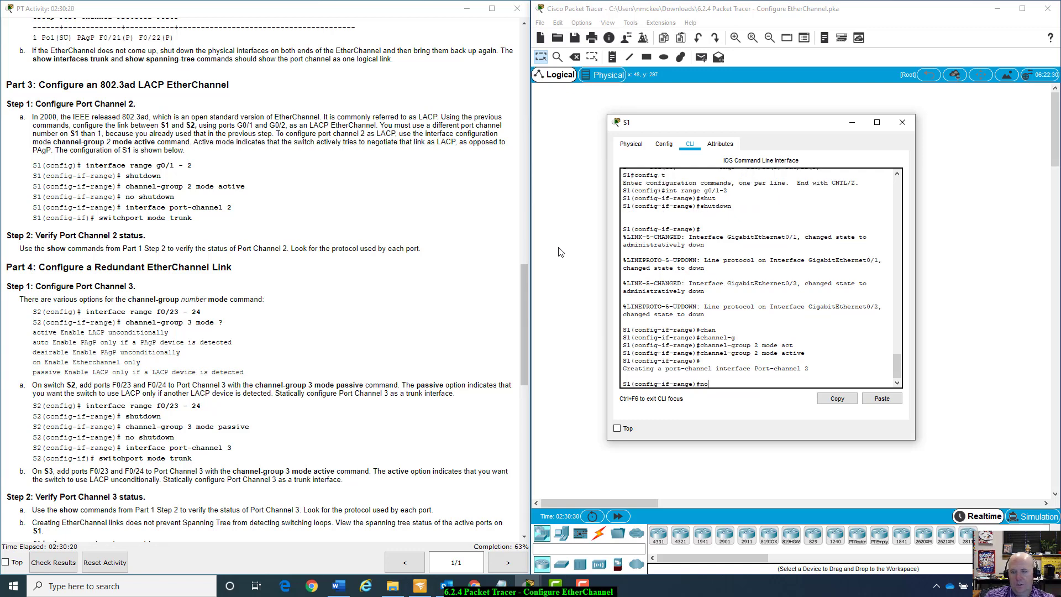
pyautogui.write(' shu')
pyautogui.press('Tab')
pyautogui.press('Return')
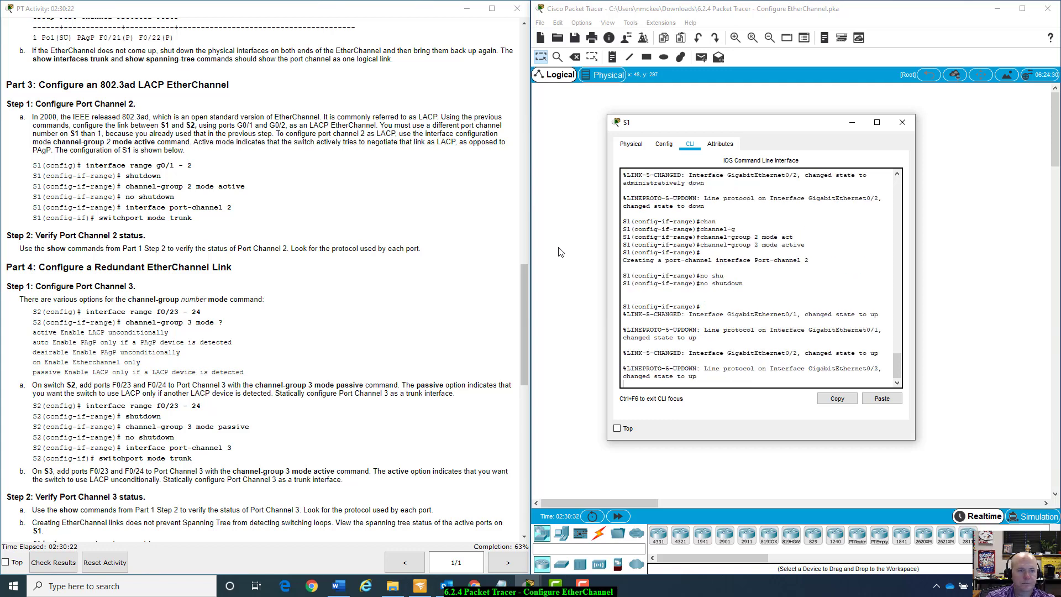
pyautogui.press('Return')
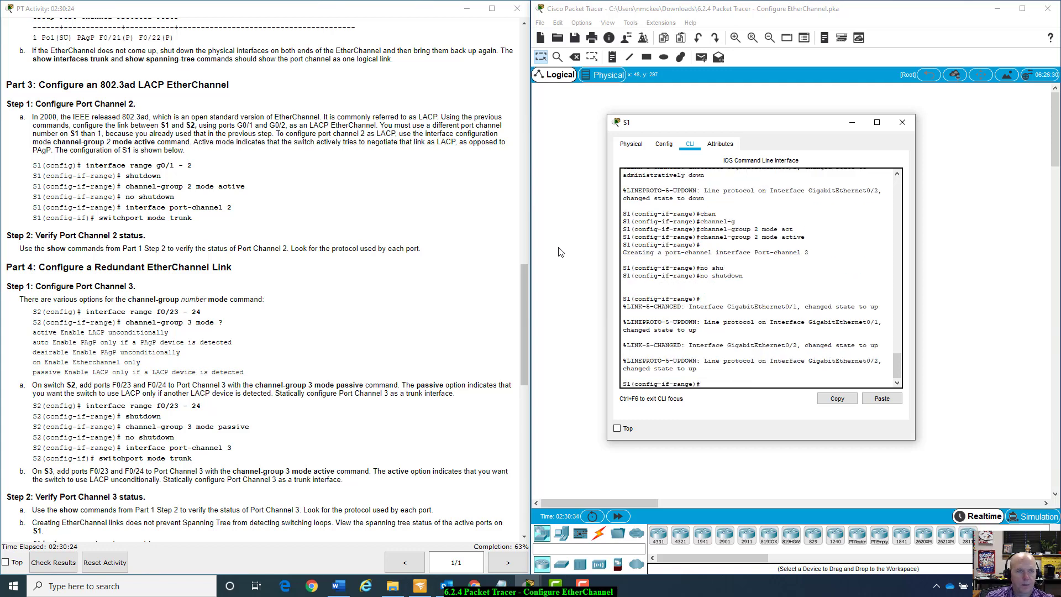
# Step: Enter interface configuration mode for port-channel 2 on S1
pyautogui.write('int')
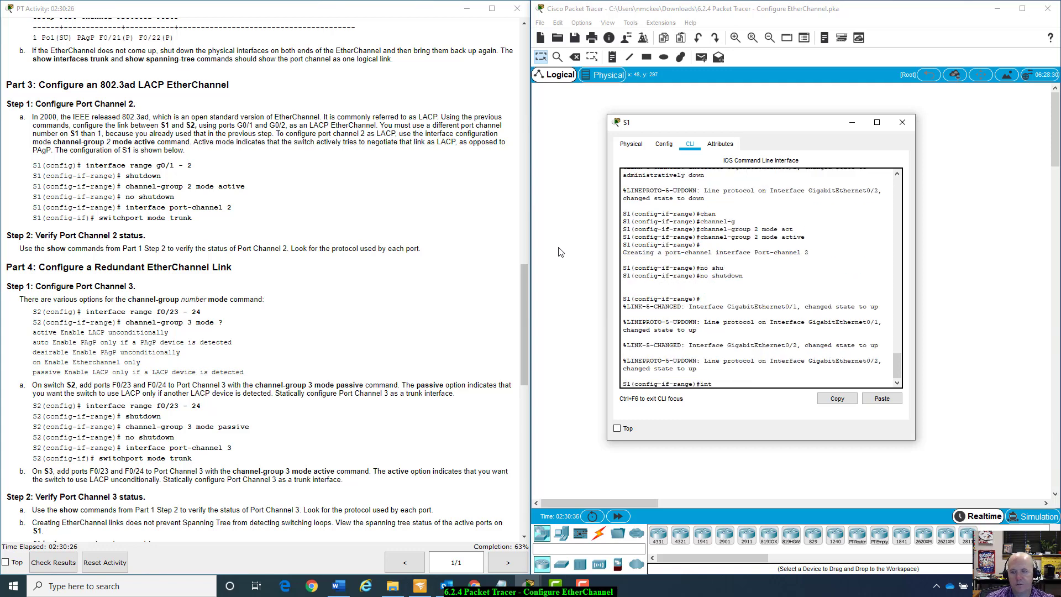
pyautogui.write('er')
pyautogui.press('Tab')
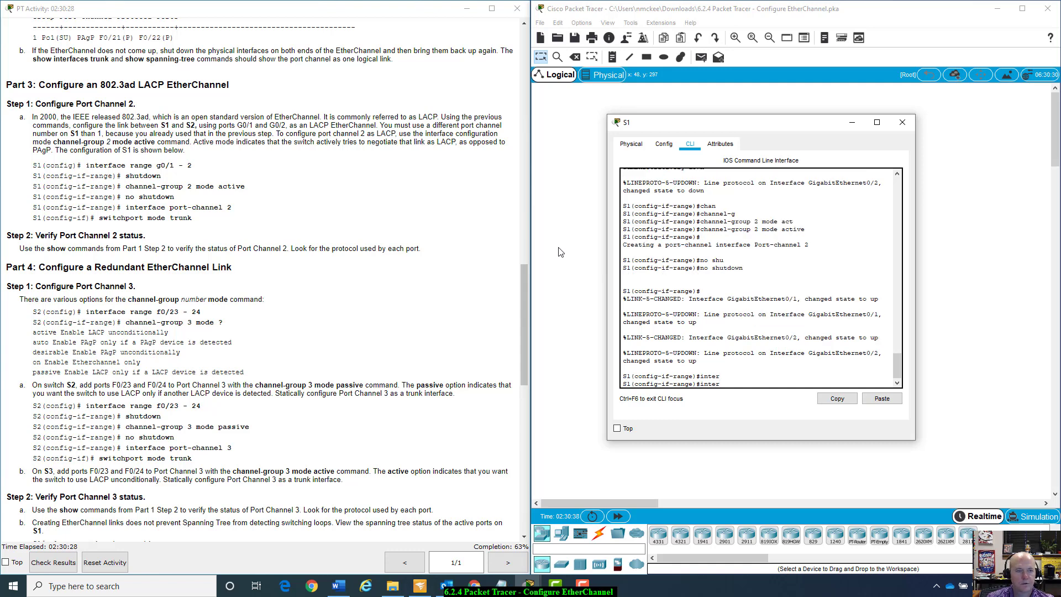
pyautogui.write('f')
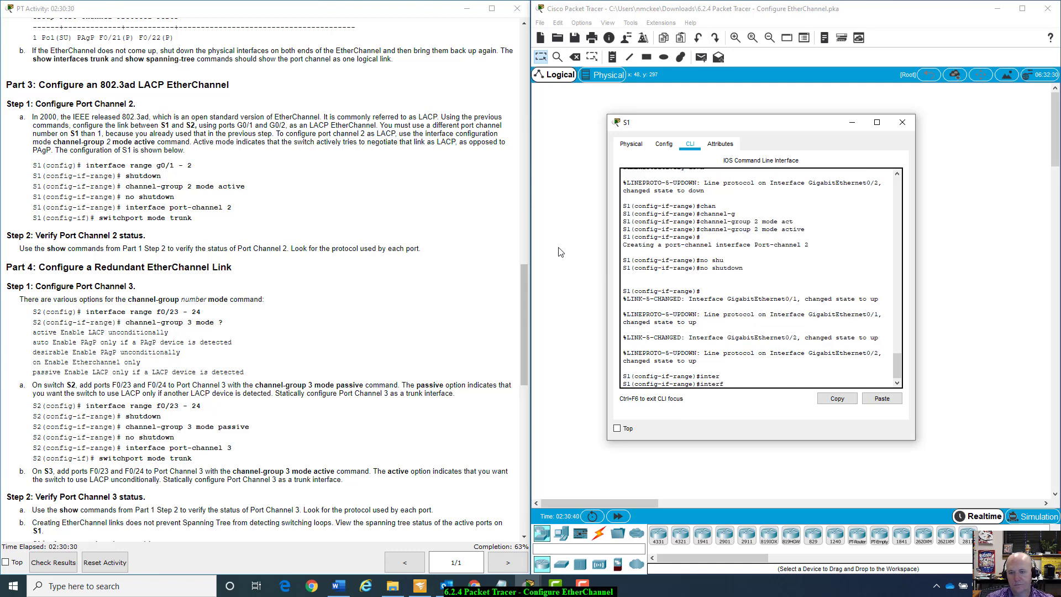
pyautogui.write('ace port')
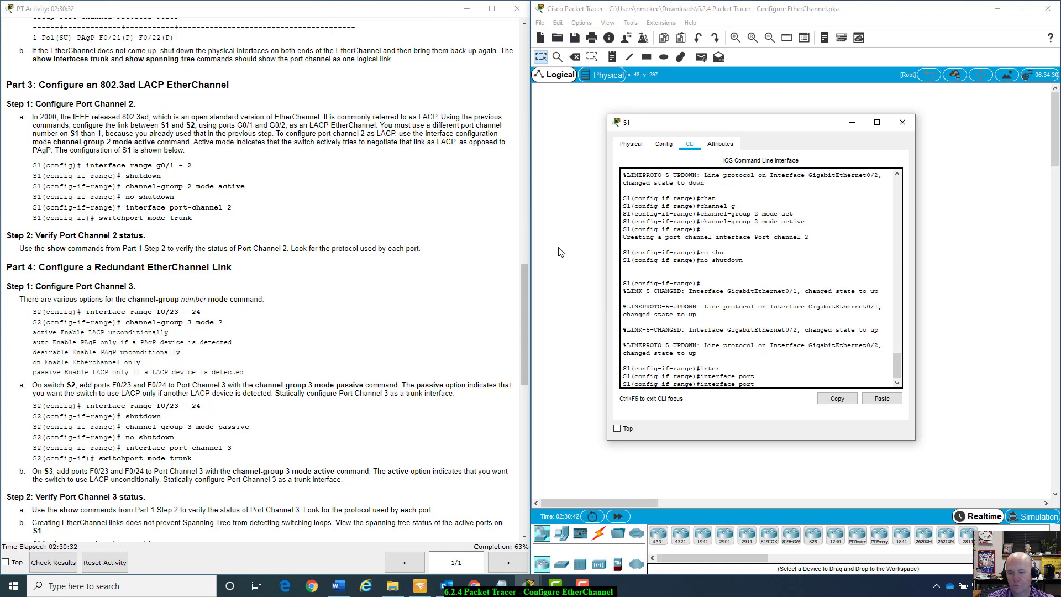
pyautogui.write('-ca')
pyautogui.press('Tab')
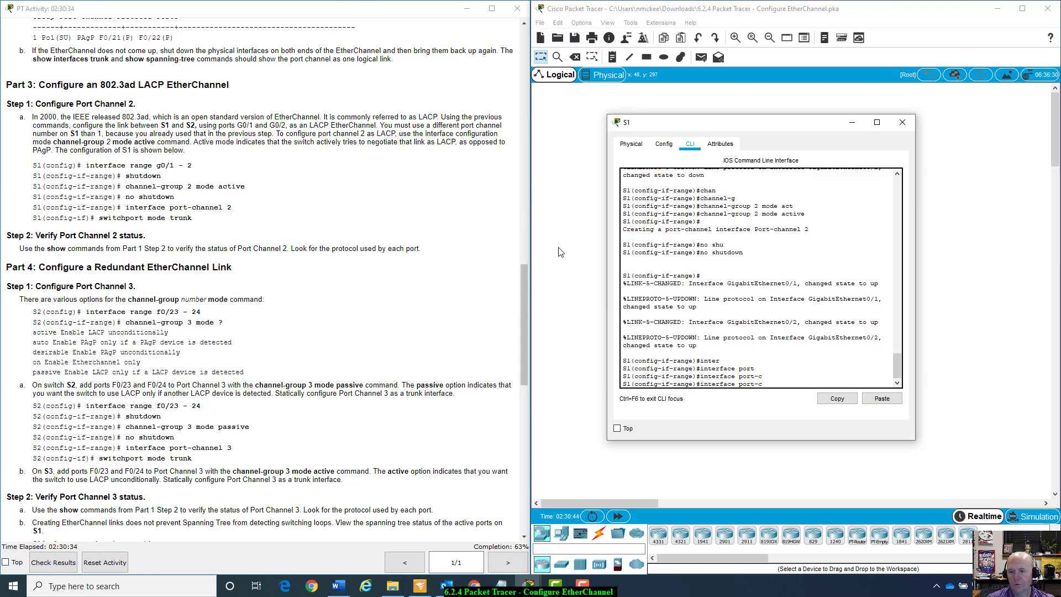
pyautogui.write('ch')
pyautogui.press('Tab')
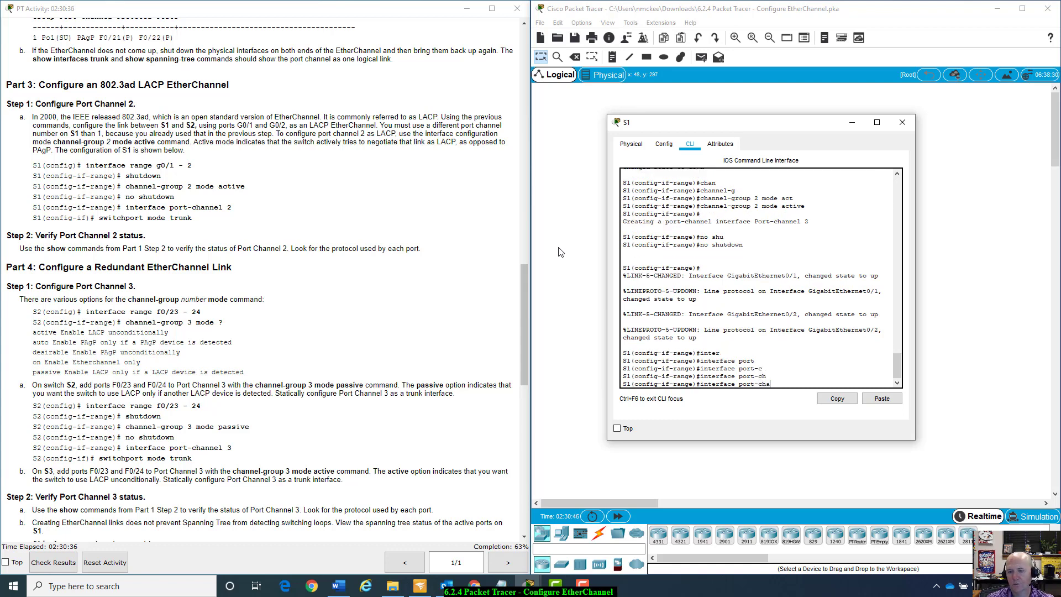
pyautogui.press('Return')
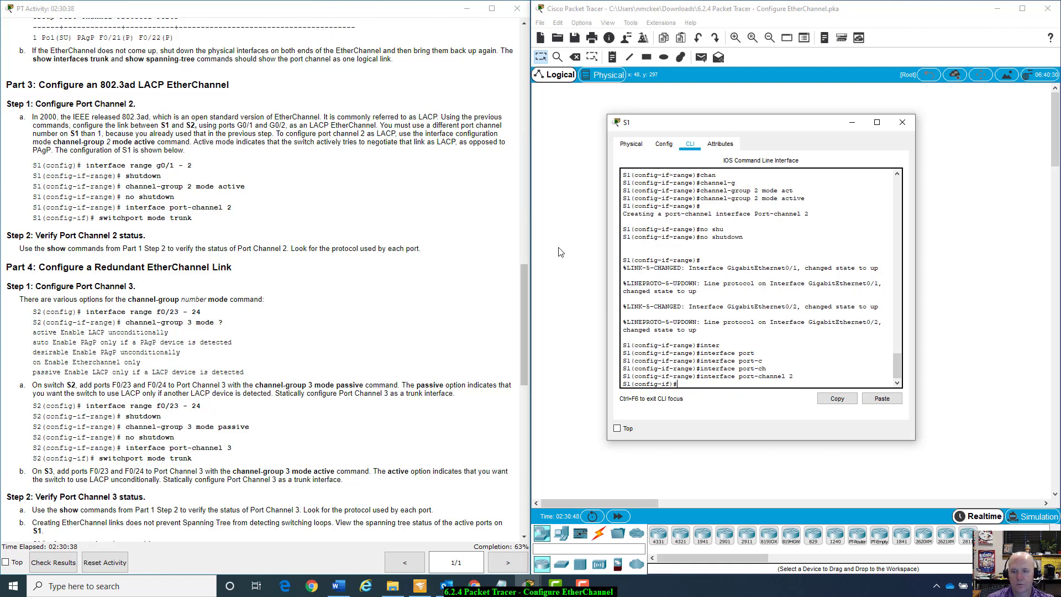
# Step: Set S1's port-channel 2 interface to switchport mode trunk
pyautogui.write('swi')
pyautogui.press('Tab')
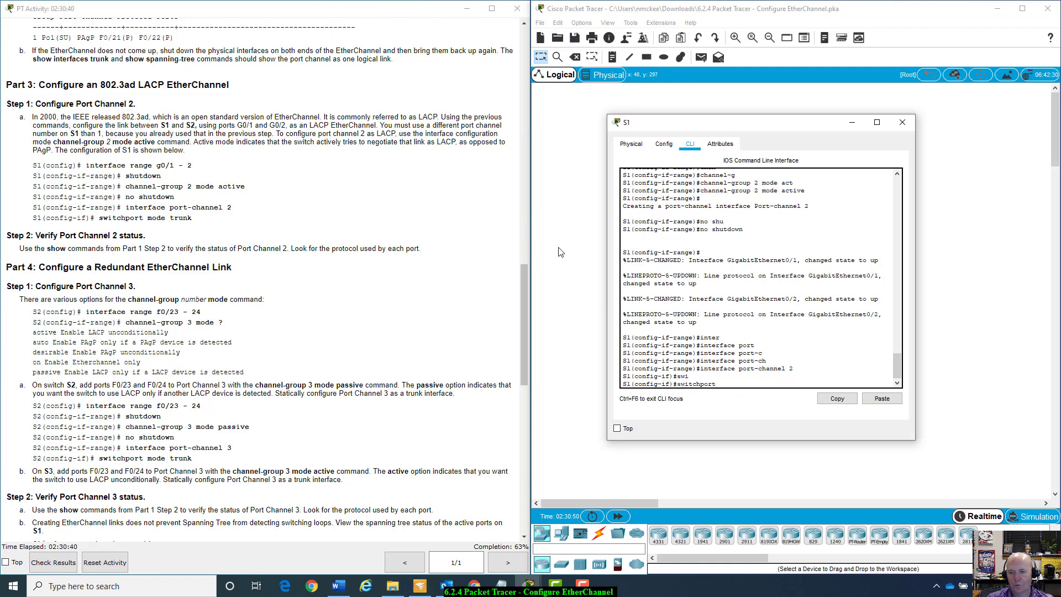
pyautogui.write('mode trunk')
pyautogui.press('Return')
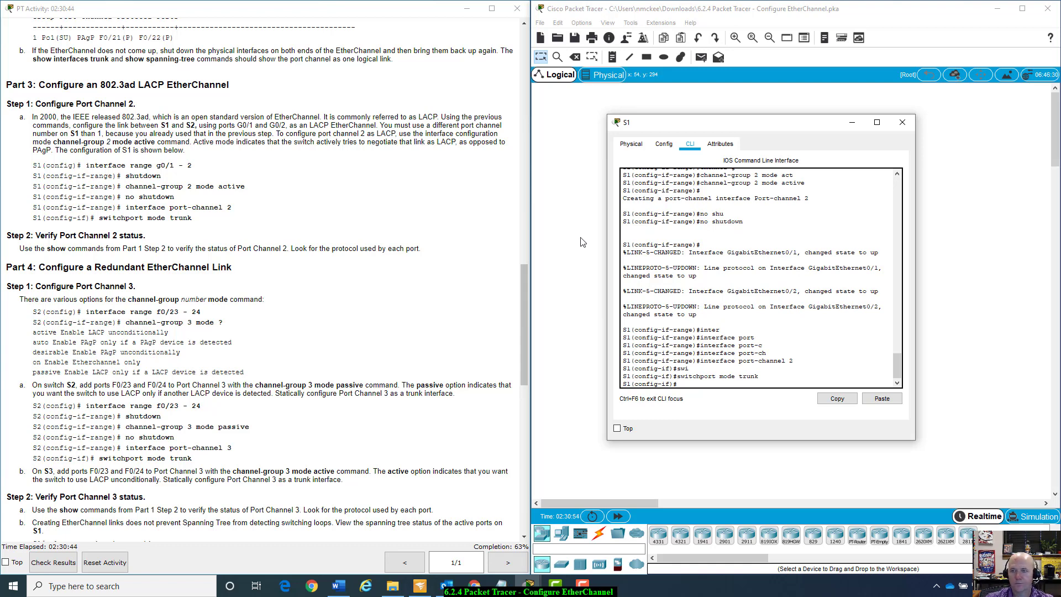
# Step: Uncover the topology and review the Port Channel 2 command list in Part 3 of the instructions
pyautogui.moveTo(771, 125); pyautogui.dragTo(913, 220)
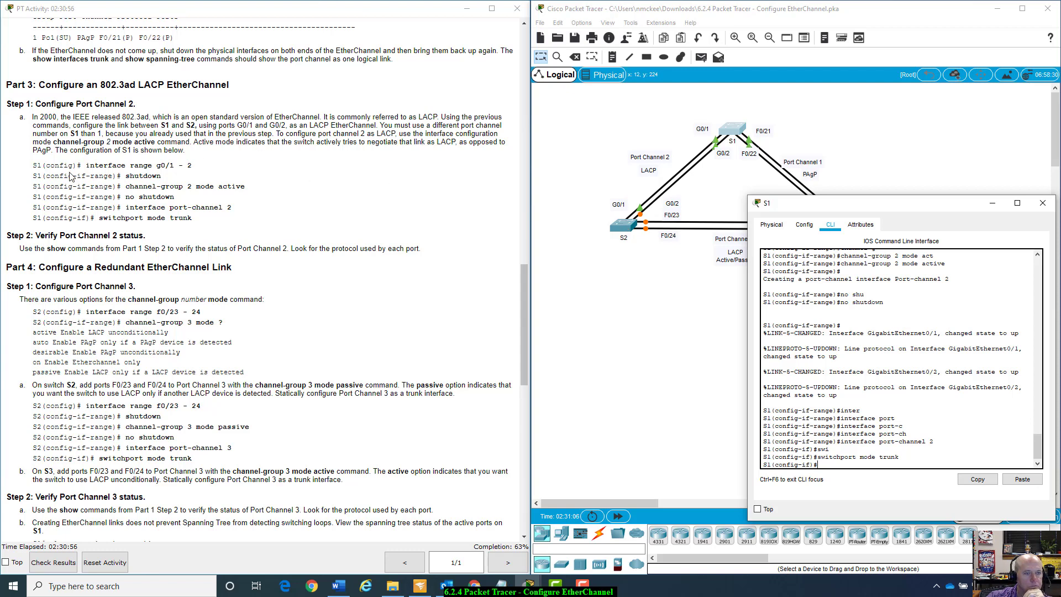
pyautogui.moveTo(75, 165); pyautogui.dragTo(43, 166)
pyautogui.moveTo(113, 166); pyautogui.dragTo(229, 208)
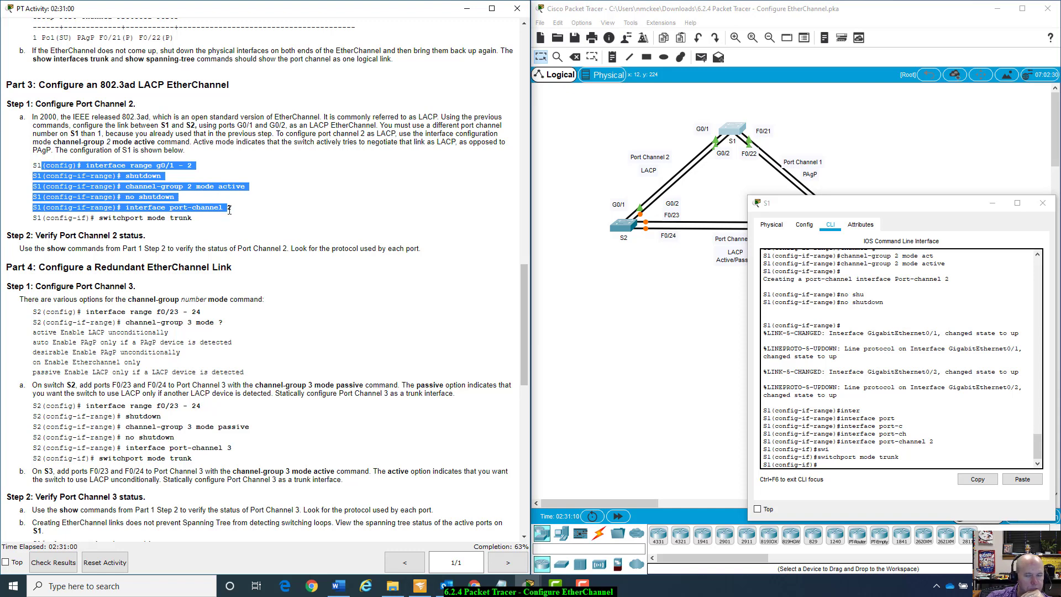
# Step: Open S2's command line, enable privileged mode and enter global configuration mode
pyautogui.moveTo(851, 204); pyautogui.dragTo(867, 117)
pyautogui.click(627, 230)
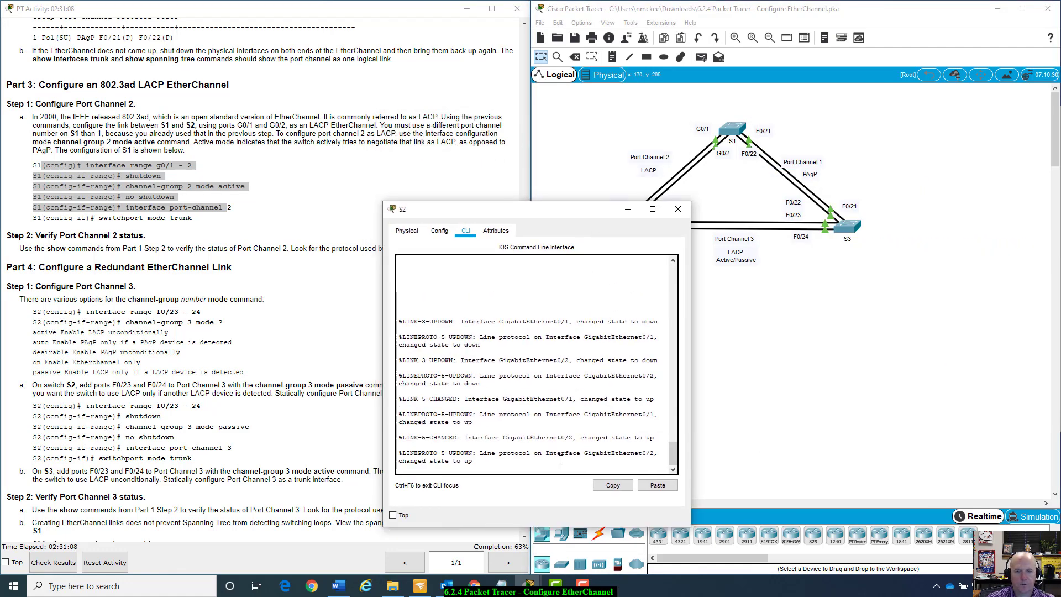
pyautogui.press('Return')
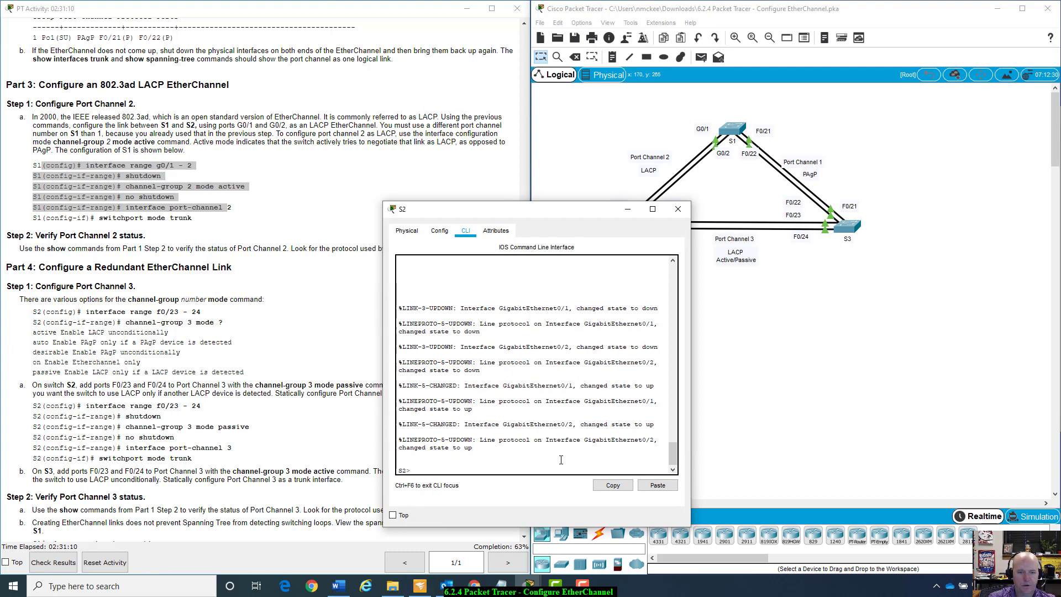
pyautogui.write('ena')
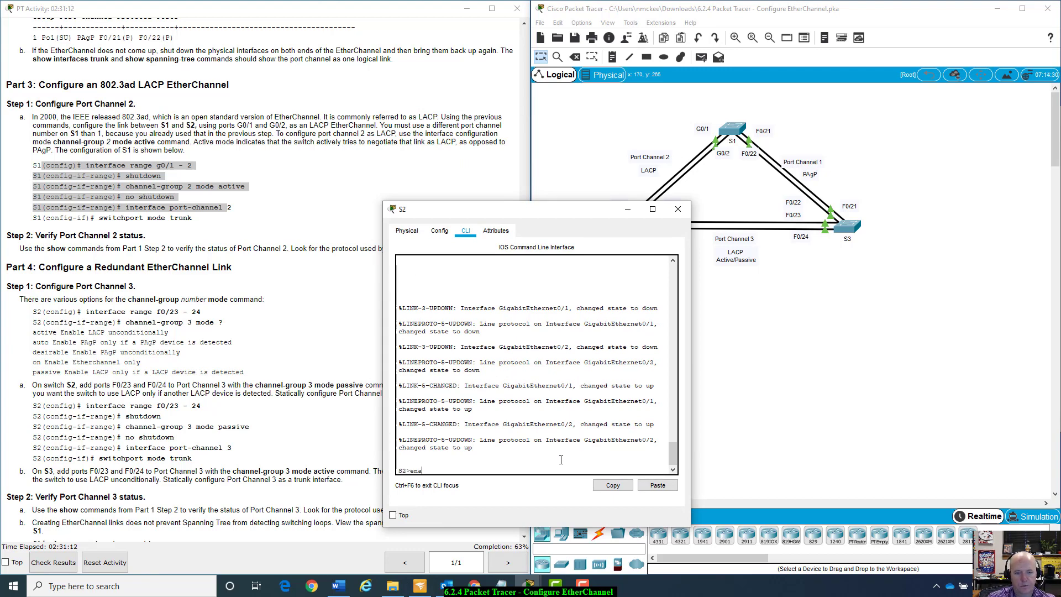
pyautogui.write('ble')
pyautogui.press('Return')
pyautogui.write('config t')
pyautogui.press('Return')
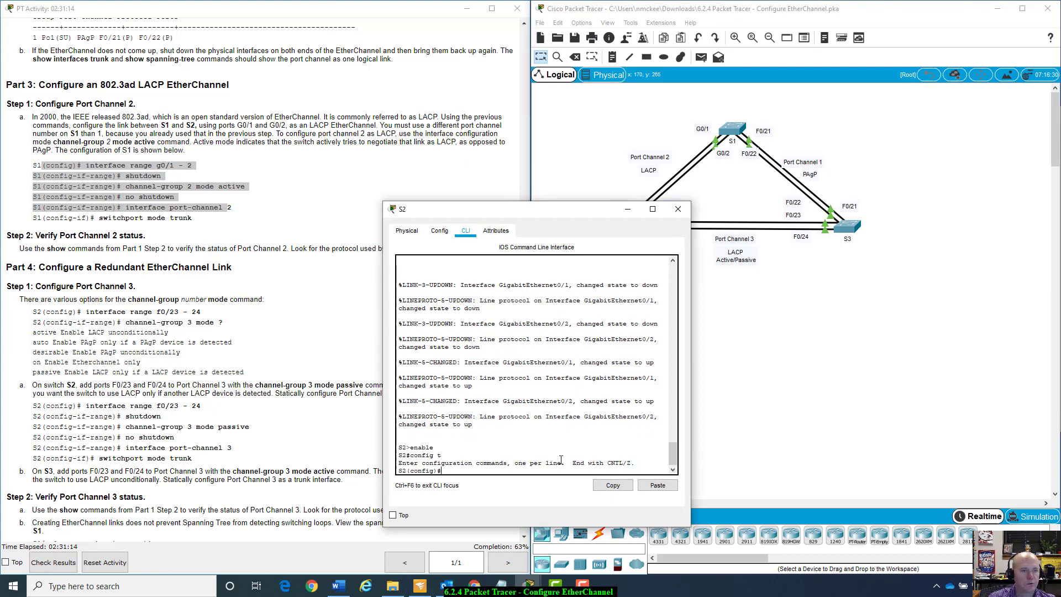
# Step: Select the interface range g0/1-2 on S2 for configuration
pyautogui.write('int')
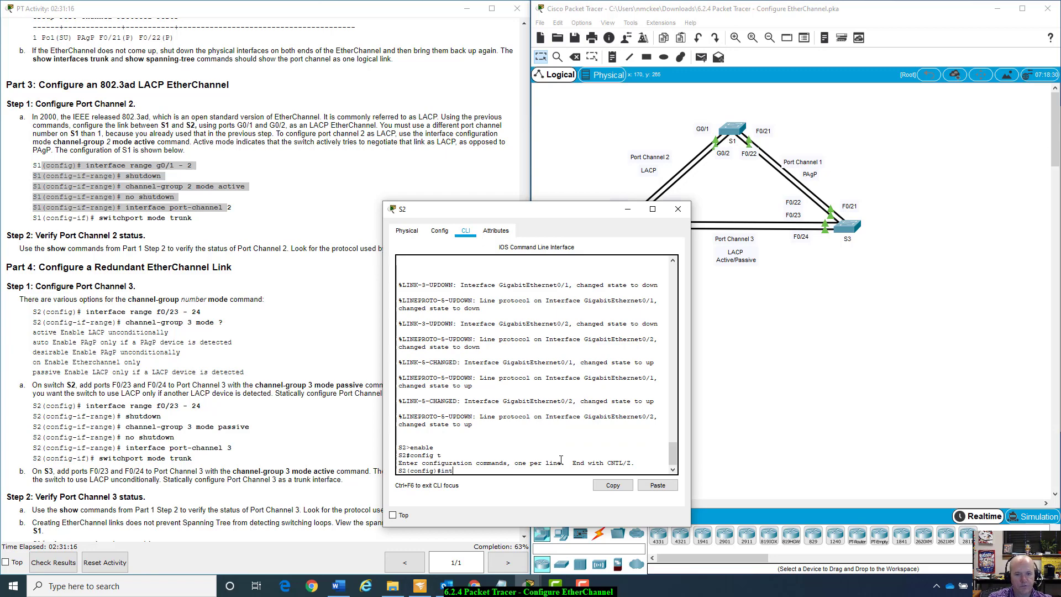
pyautogui.write(' rna')
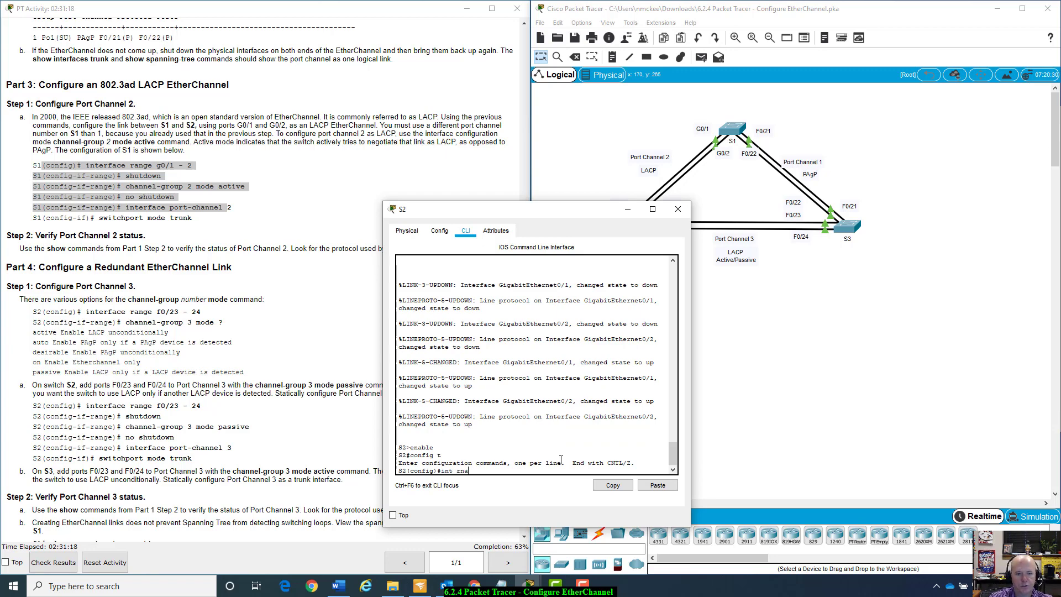
pyautogui.press('BackSpace')
pyautogui.write('ag')
pyautogui.write('ge')
pyautogui.write(' g0')
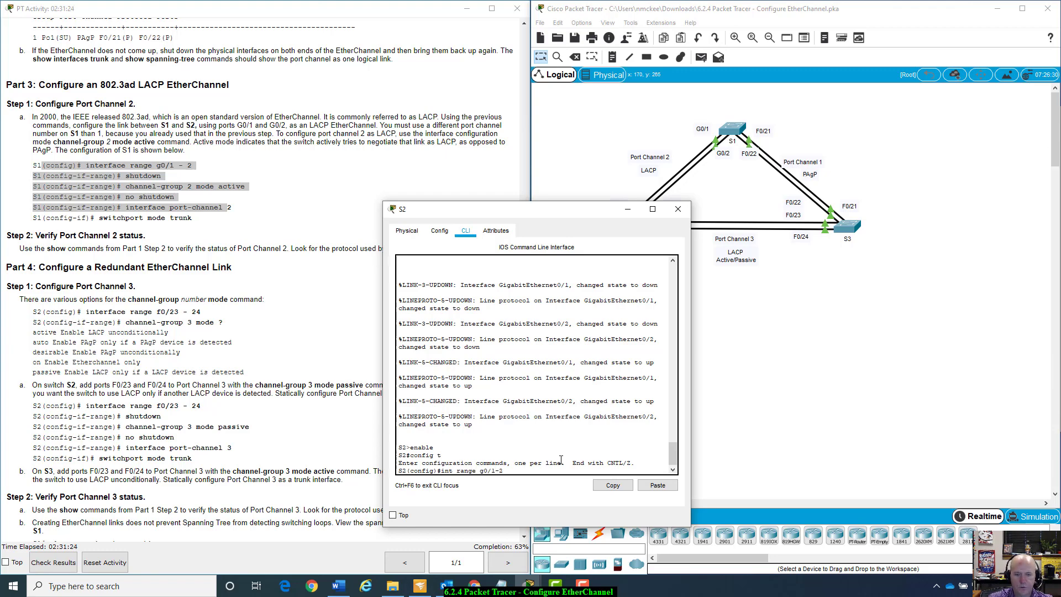
pyautogui.write('/1-2')
pyautogui.press('Return')
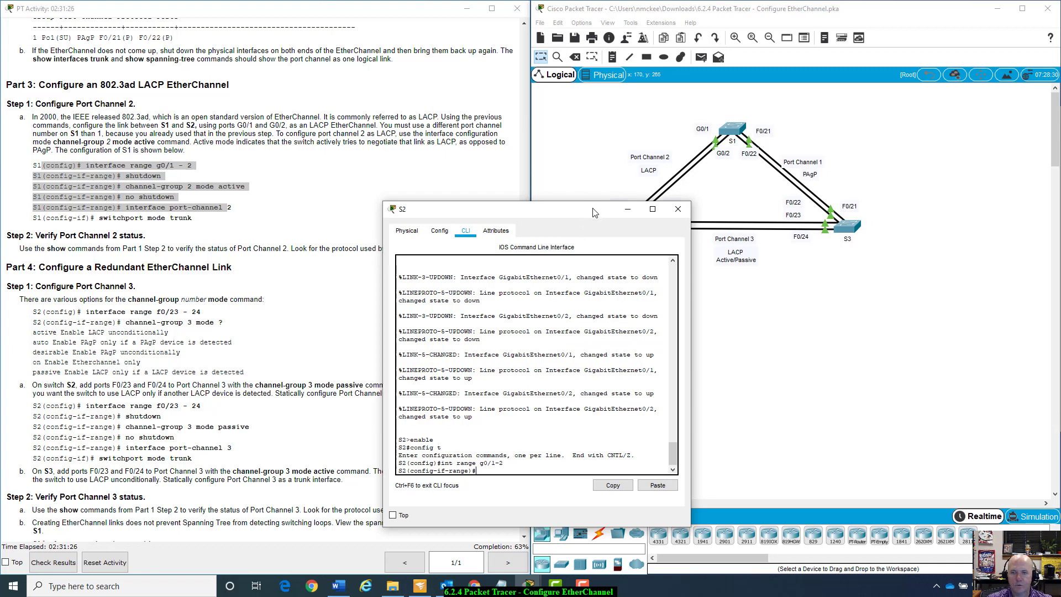
# Step: Move the S2 window clear of the Port Channel 2 link and shut down S2's g0/1-2 interface range
pyautogui.moveTo(593, 209); pyautogui.dragTo(782, 254)
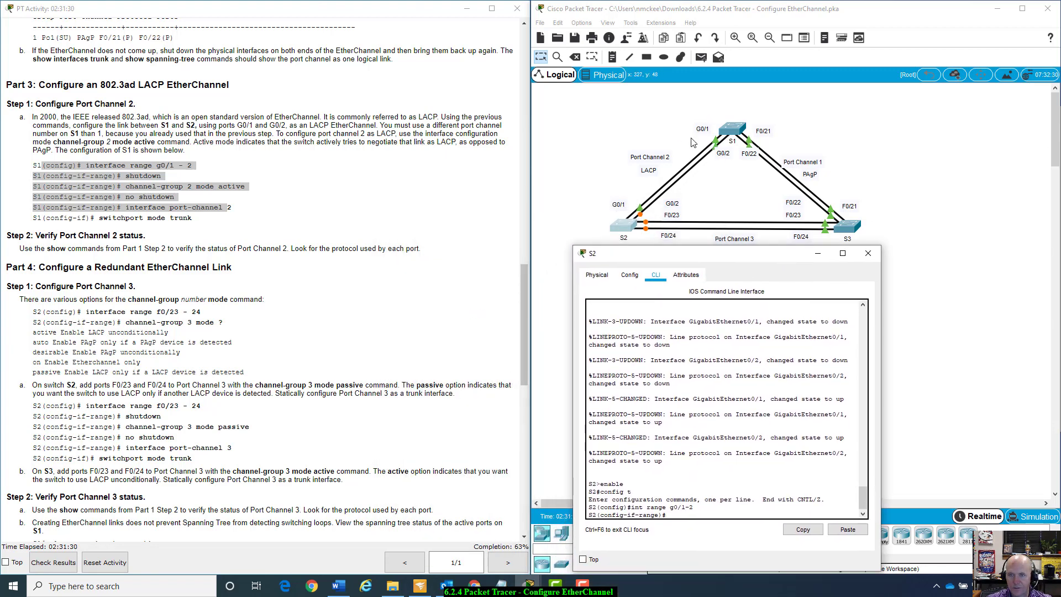
pyautogui.moveTo(698, 255); pyautogui.dragTo(686, 235)
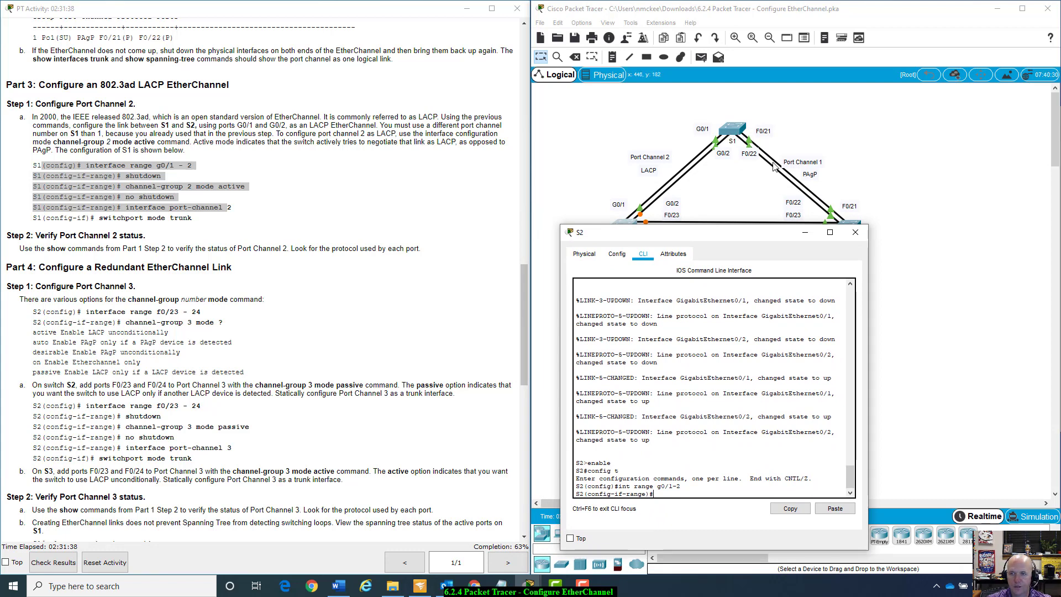
pyautogui.moveTo(735, 240)
pyautogui.mouseDown()
pyautogui.moveTo(718, 231)
pyautogui.moveTo(731, 279)
pyautogui.moveTo(729, 226)
pyautogui.mouseUp()
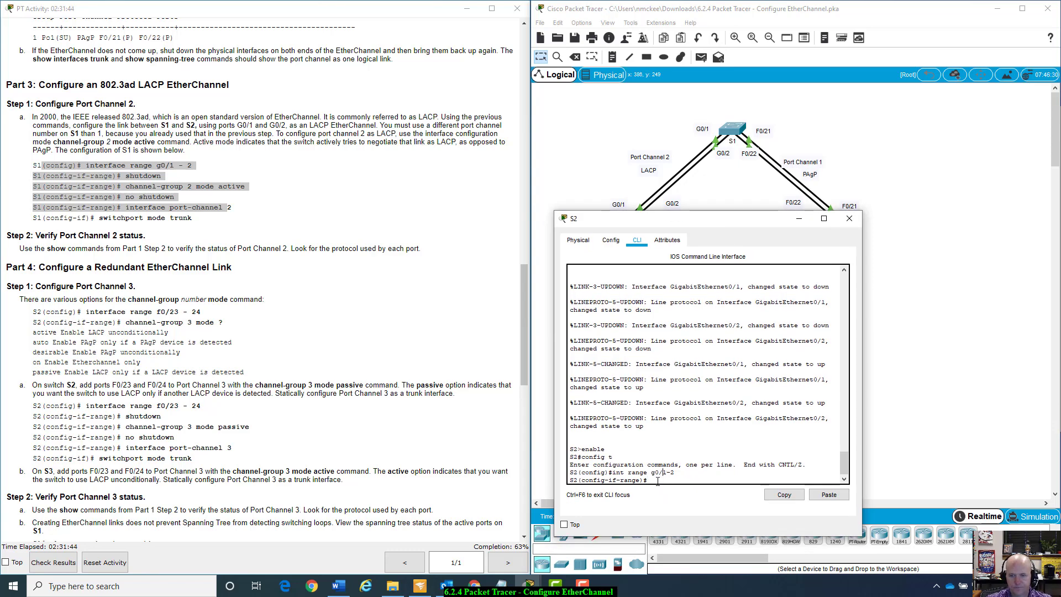
pyautogui.write('shu')
pyautogui.press('Tab')
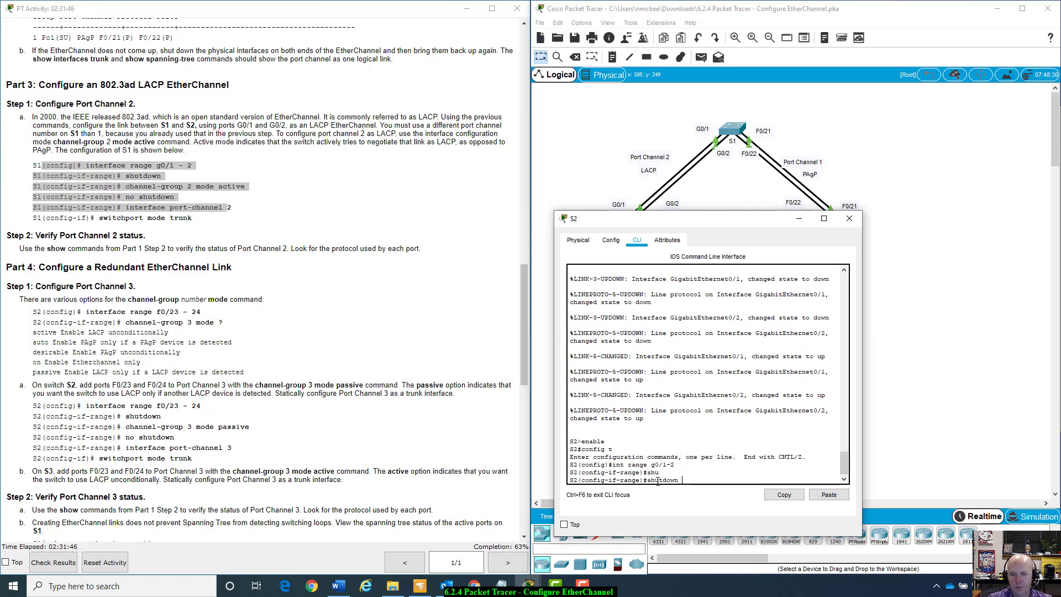
pyautogui.press('Return')
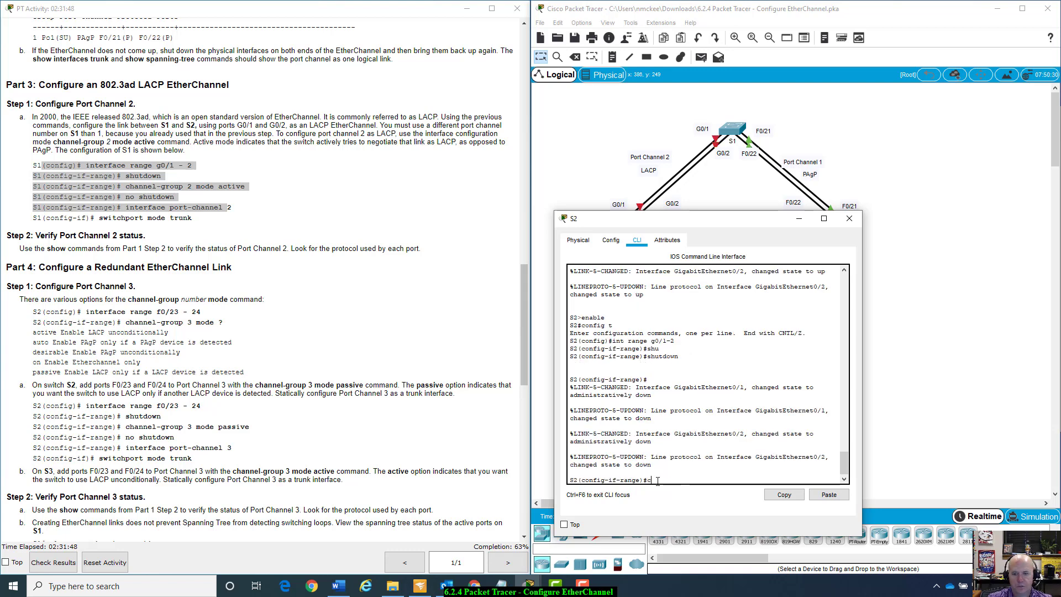
# Step: Assign S2's g0/1-2 interface range to channel group 2 in active mode
pyautogui.write('ch')
pyautogui.press('Tab')
pyautogui.write('ann')
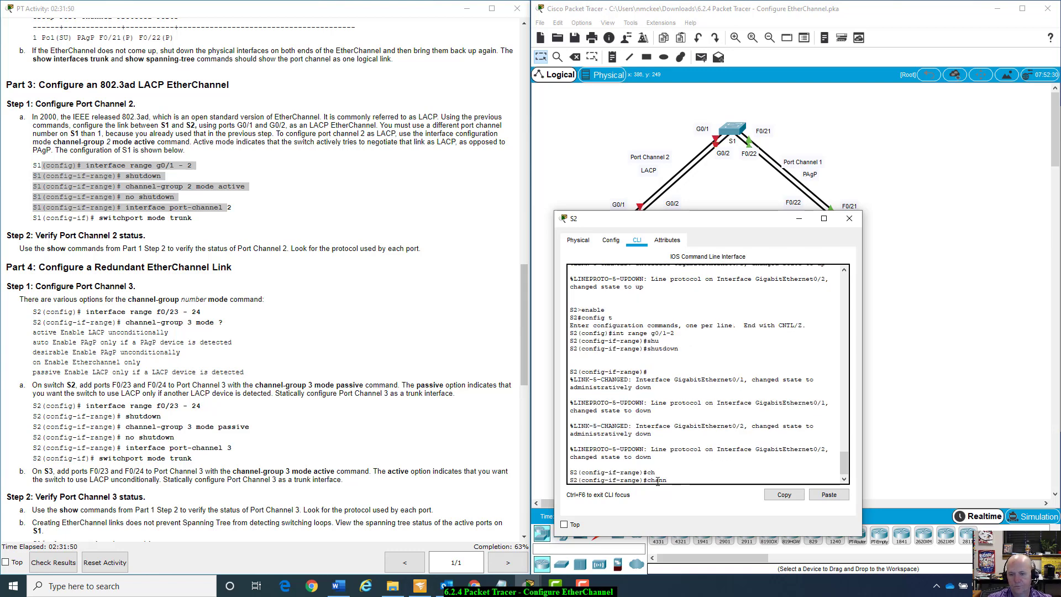
pyautogui.write('el-g')
pyautogui.press('Tab')
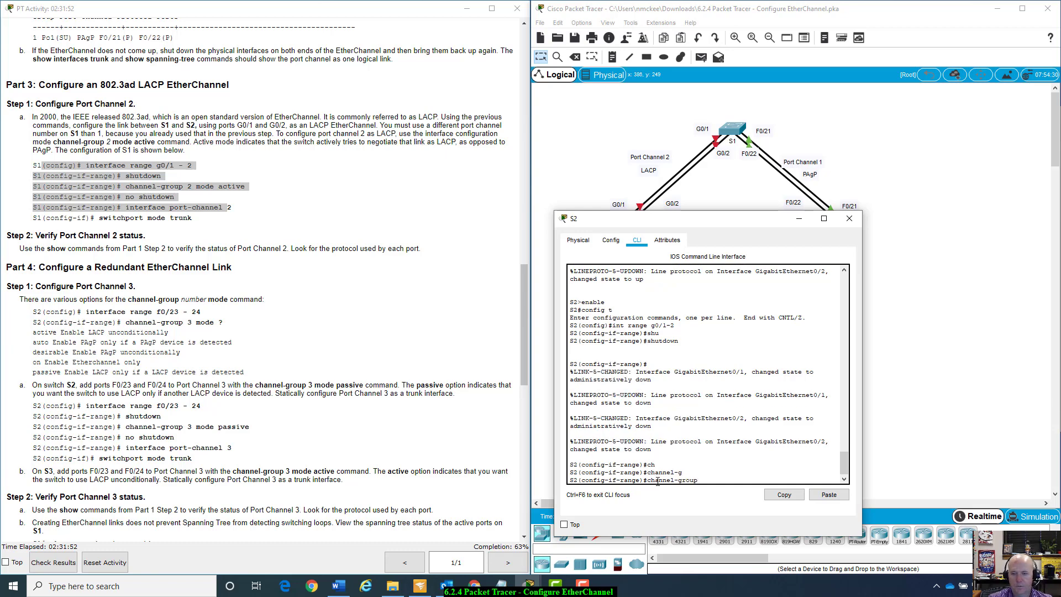
pyautogui.write('2 mode ac')
pyautogui.press('Tab')
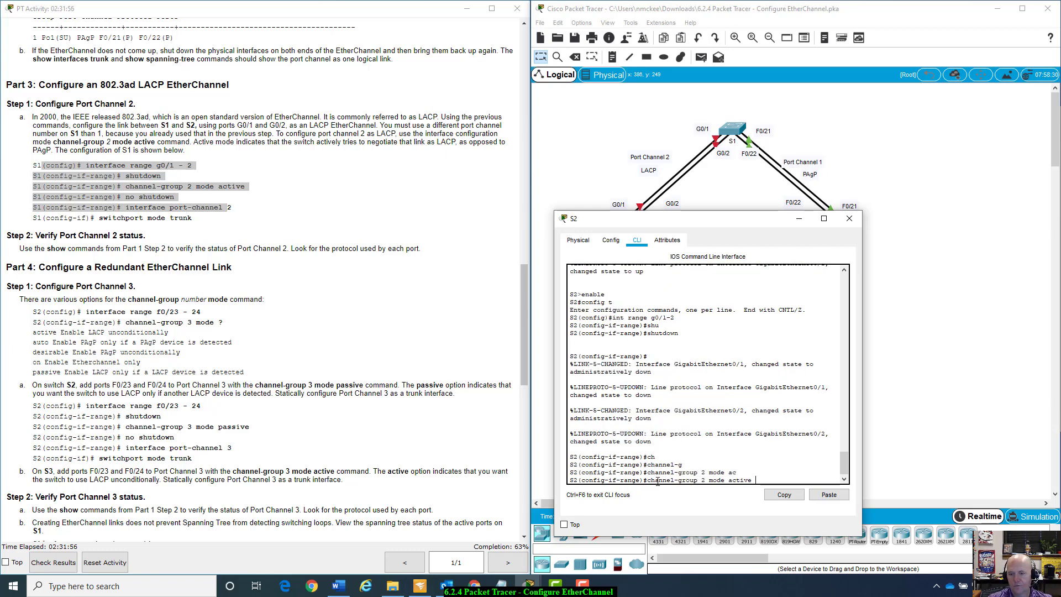
pyautogui.press('Return')
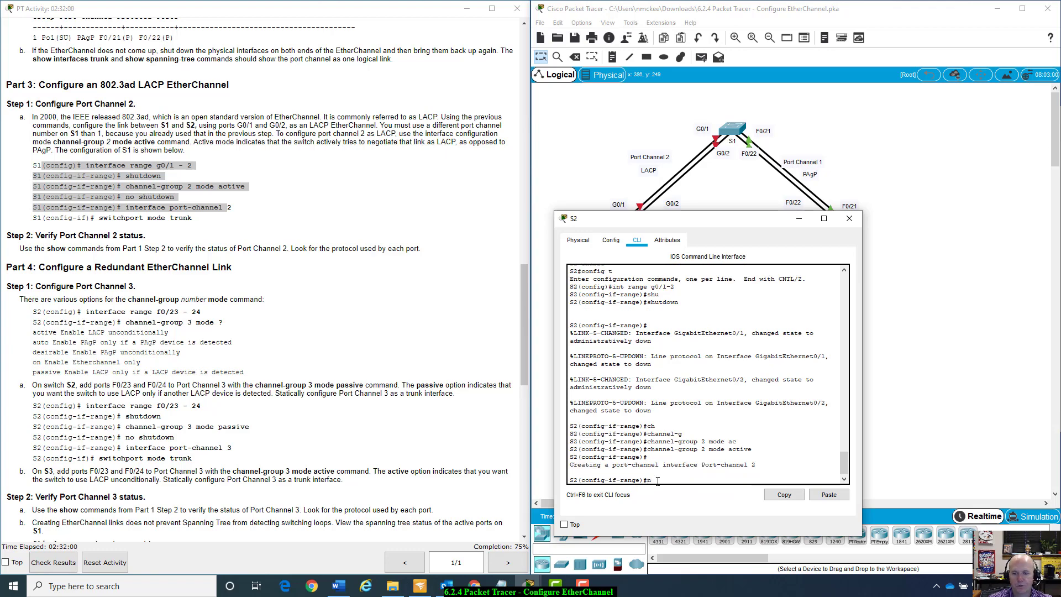
# Step: Bring S2's g0/1-2 interface range back up with no shutdown
pyautogui.write('no shu')
pyautogui.press('Tab')
pyautogui.press('Return')
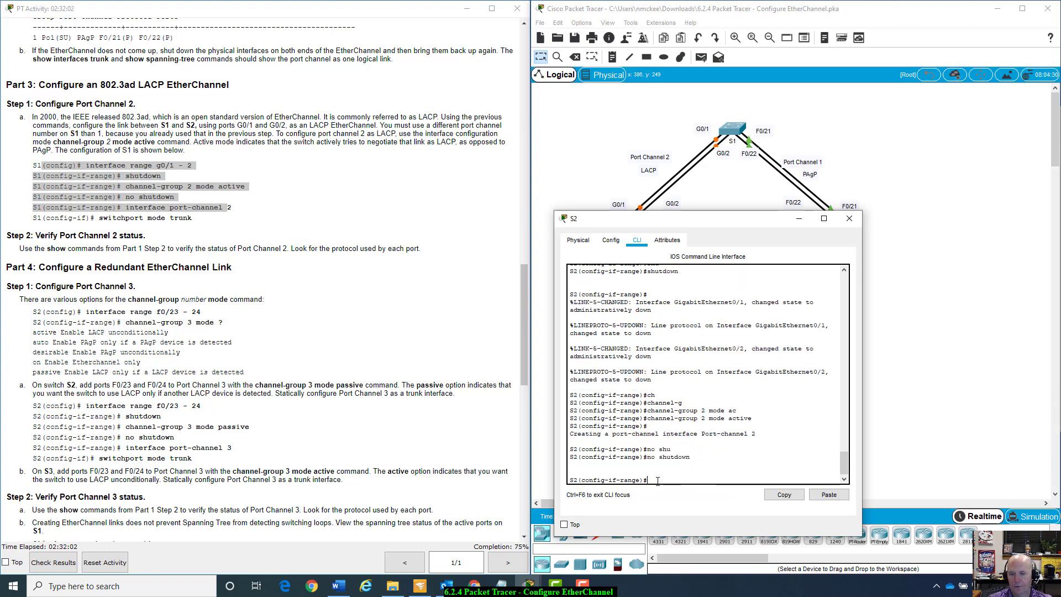
pyautogui.press('Return')
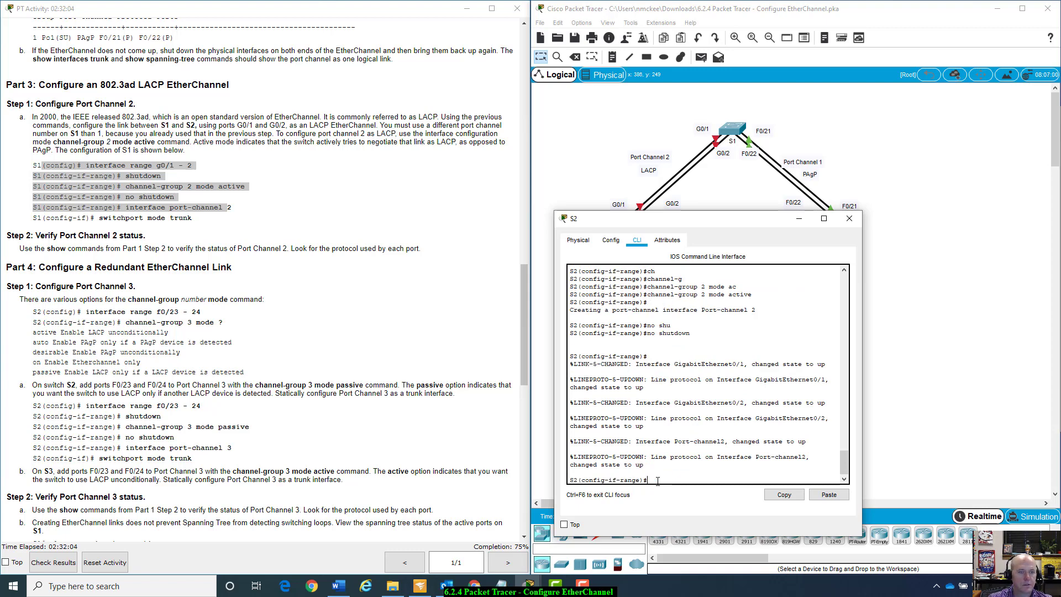
# Step: Enter interface port-channel 2 on S2 and set its switchport mode to trunk
pyautogui.write('inter')
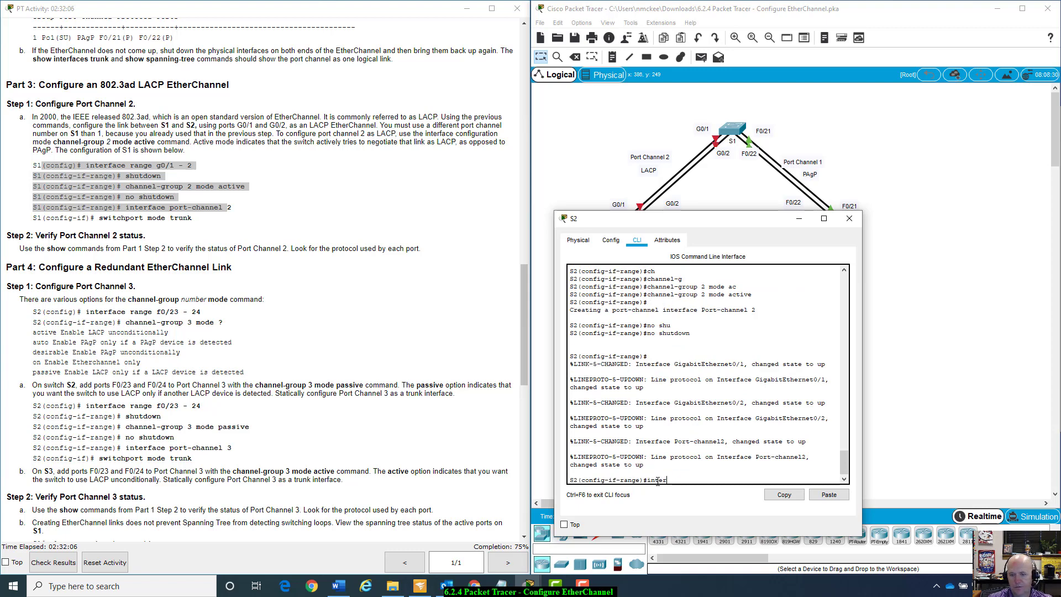
pyautogui.write('face po')
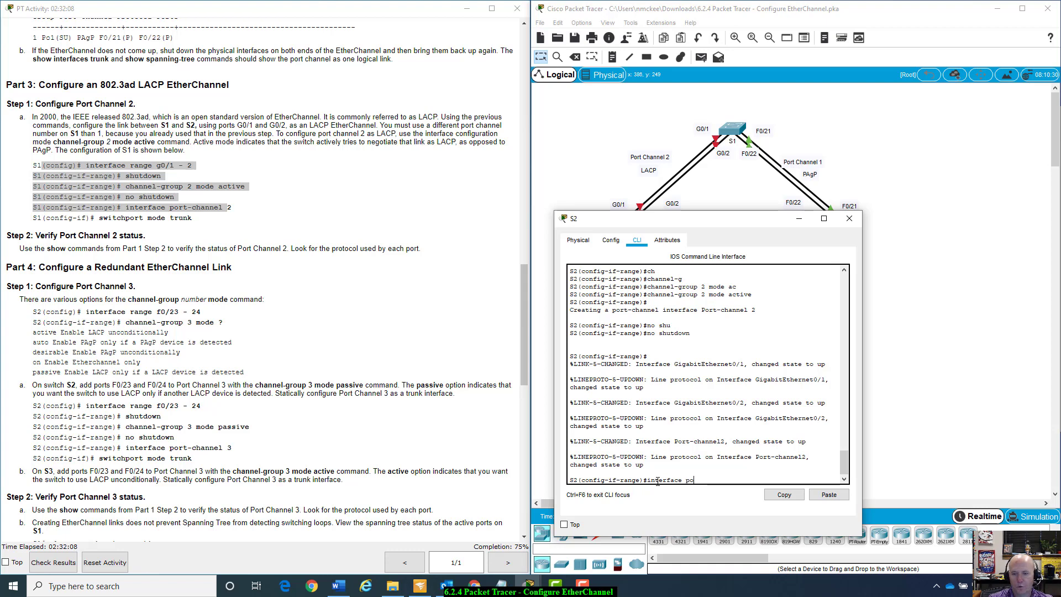
pyautogui.write('rtchahha')
pyautogui.press('Tab')
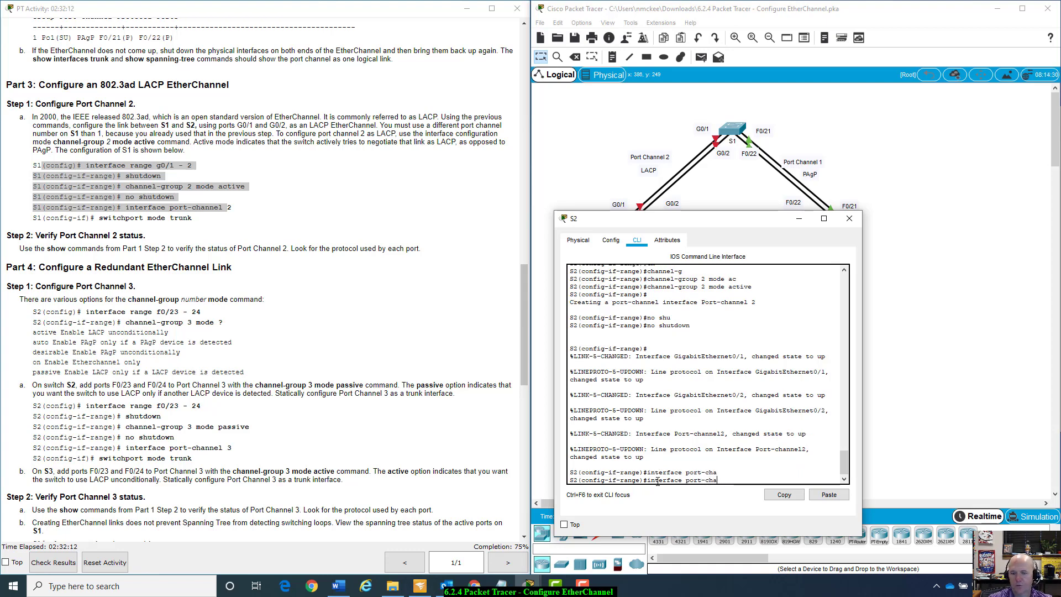
pyautogui.write('nel')
pyautogui.press('BackSpace')
pyautogui.press('BackSpace')
pyautogui.write('nnel 2')
pyautogui.press('Return')
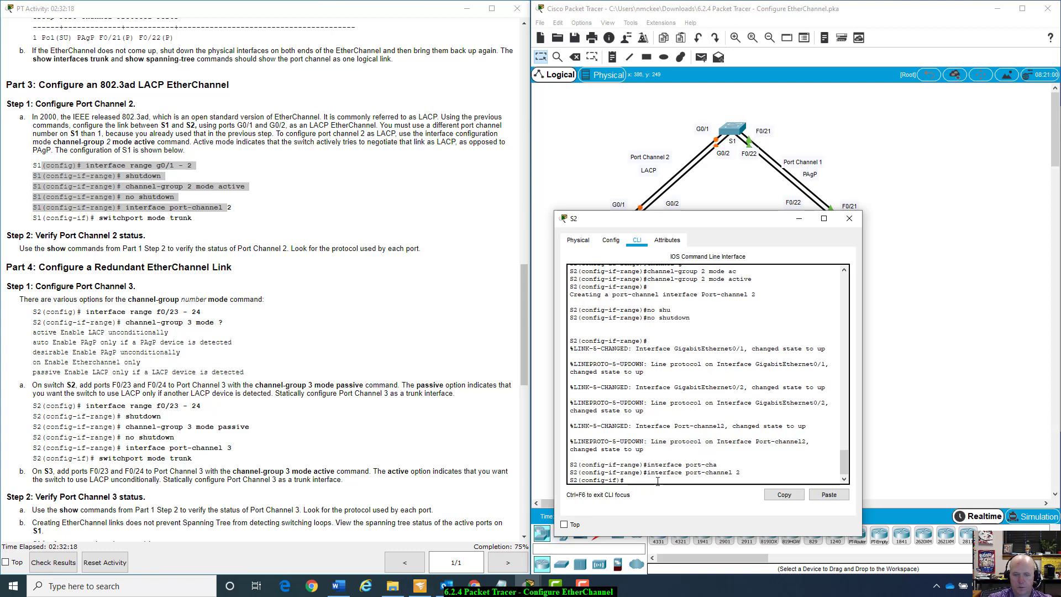
pyautogui.write('sw')
pyautogui.press('Tab')
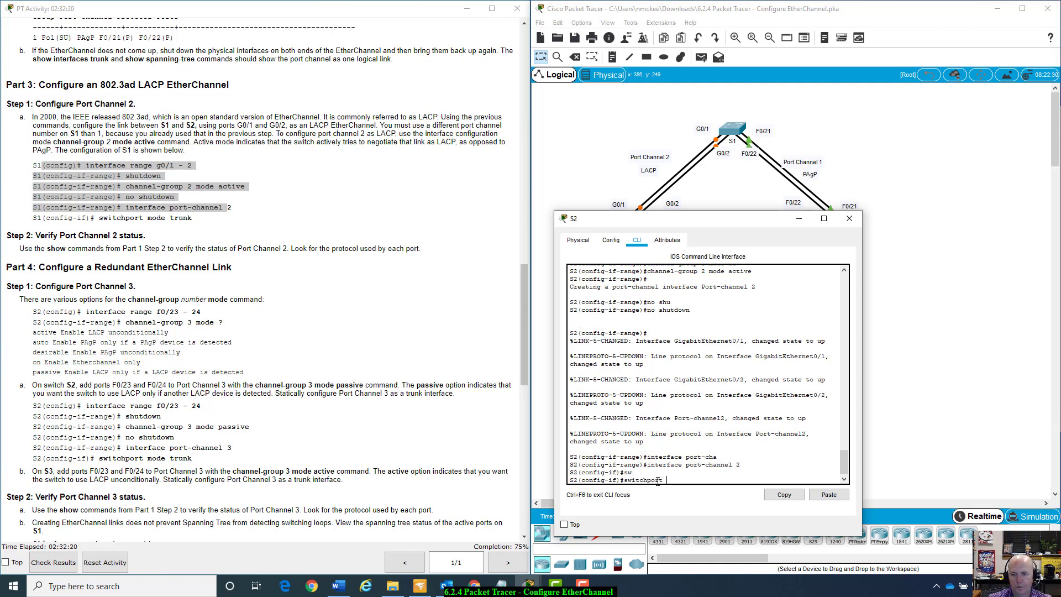
pyautogui.write('mode trunk')
pyautogui.press('Return')
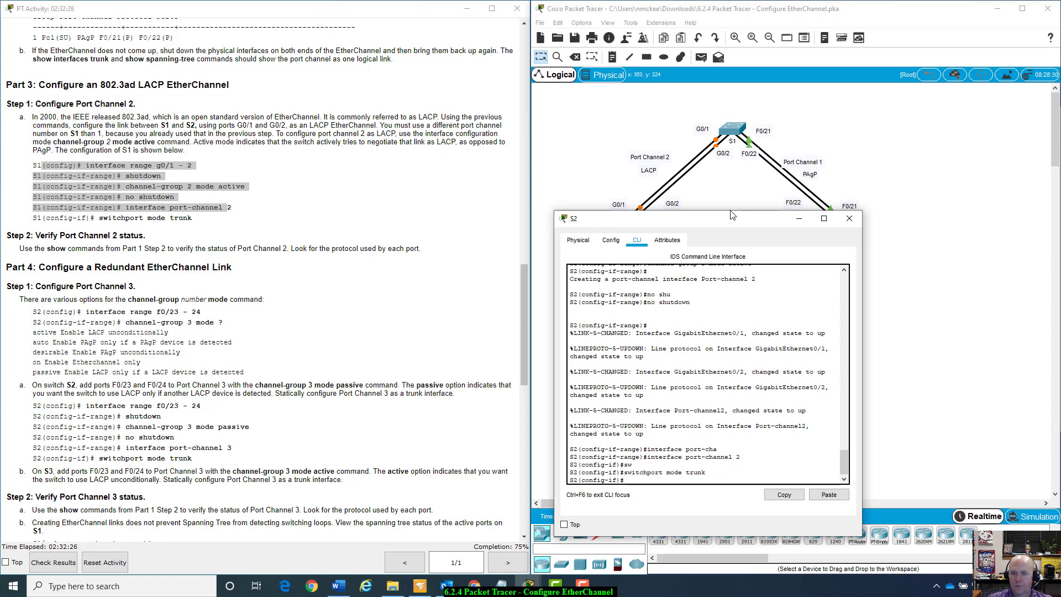
# Step: Move the S2 window clear of the topology links and fast-forward the network time twice
pyautogui.moveTo(733, 221); pyautogui.dragTo(872, 300)
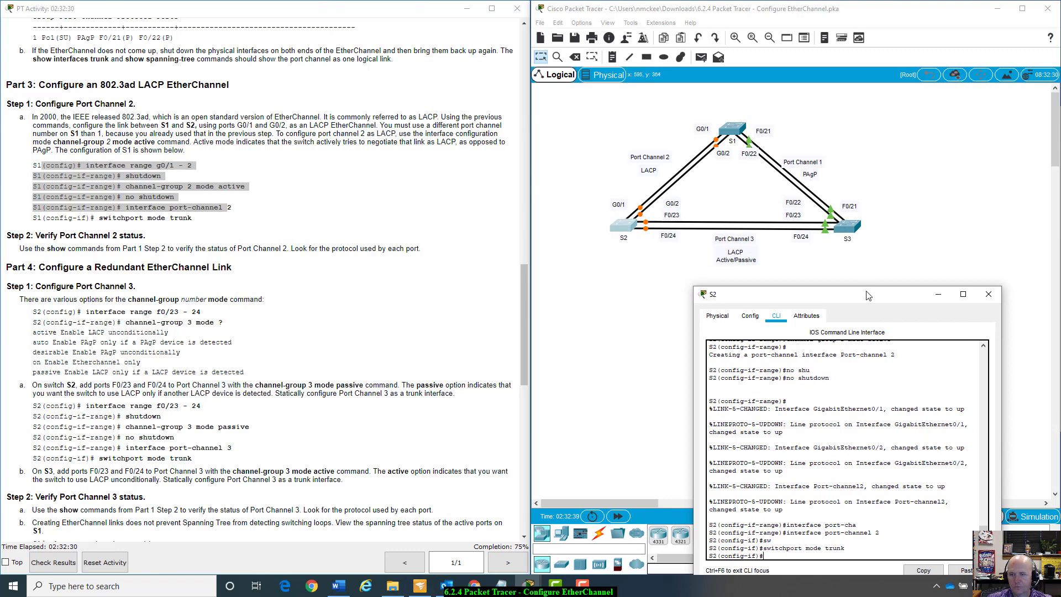
pyautogui.moveTo(869, 294); pyautogui.dragTo(767, 267)
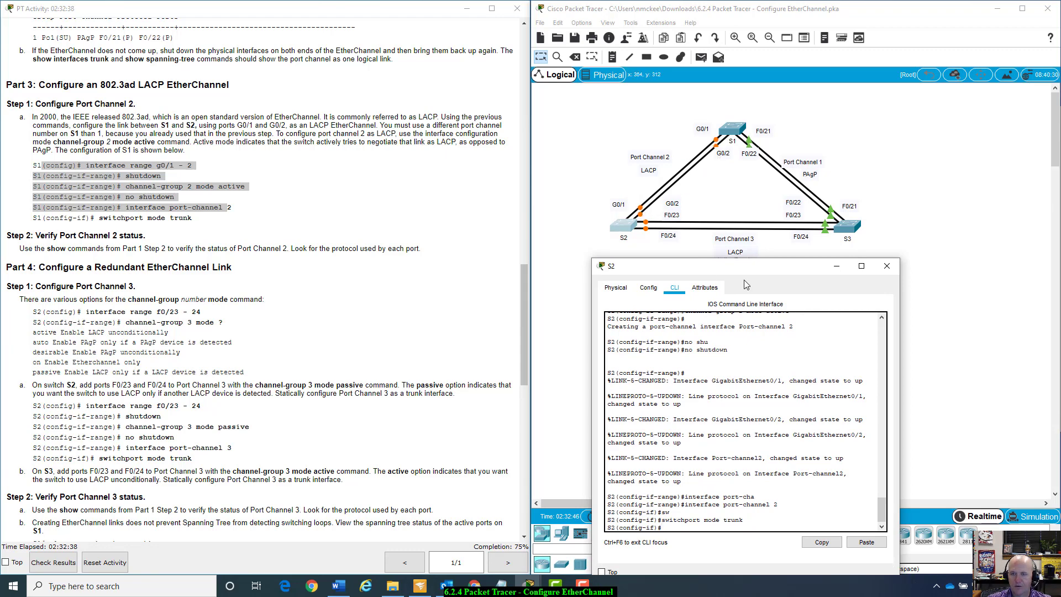
pyautogui.moveTo(751, 261); pyautogui.dragTo(782, 262)
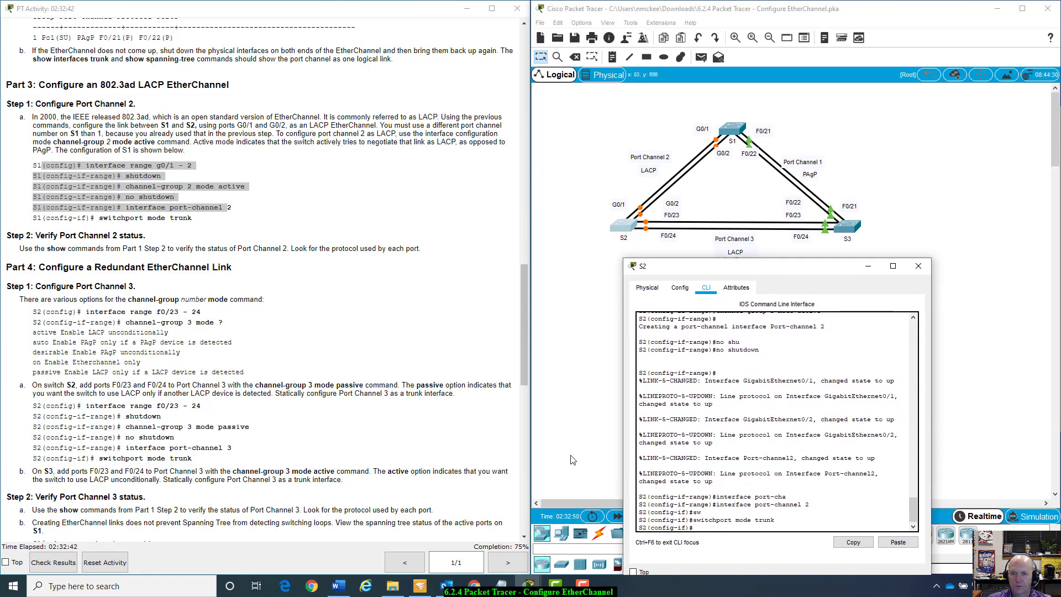
pyautogui.click(559, 446)
pyautogui.click(617, 516)
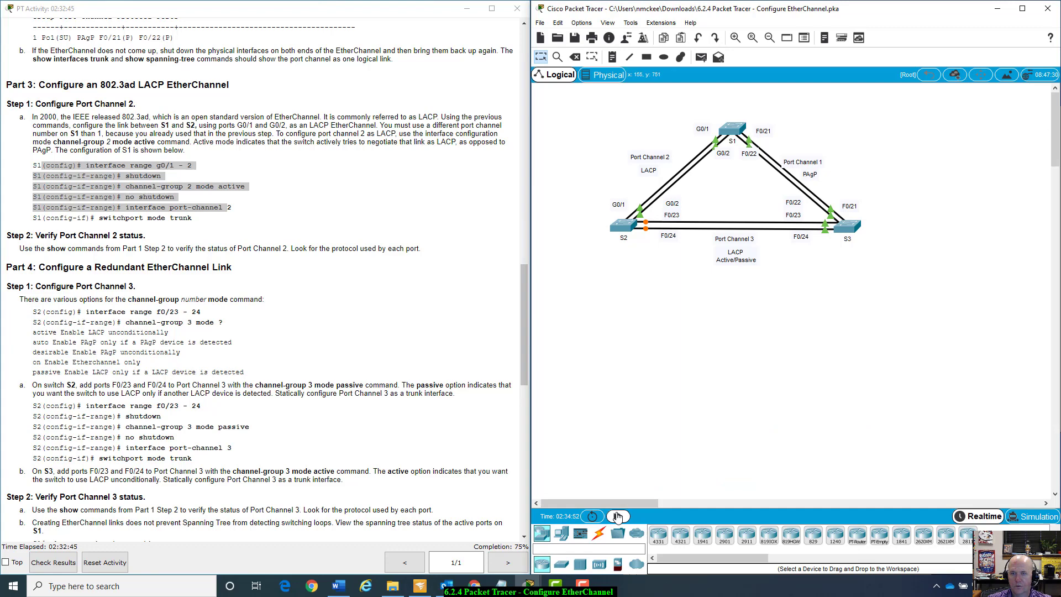
pyautogui.click(618, 516)
# Step: Open S1's command line, bring up the Port Channel 1 verification instructions and return S1 to privileged mode
pyautogui.click(733, 133)
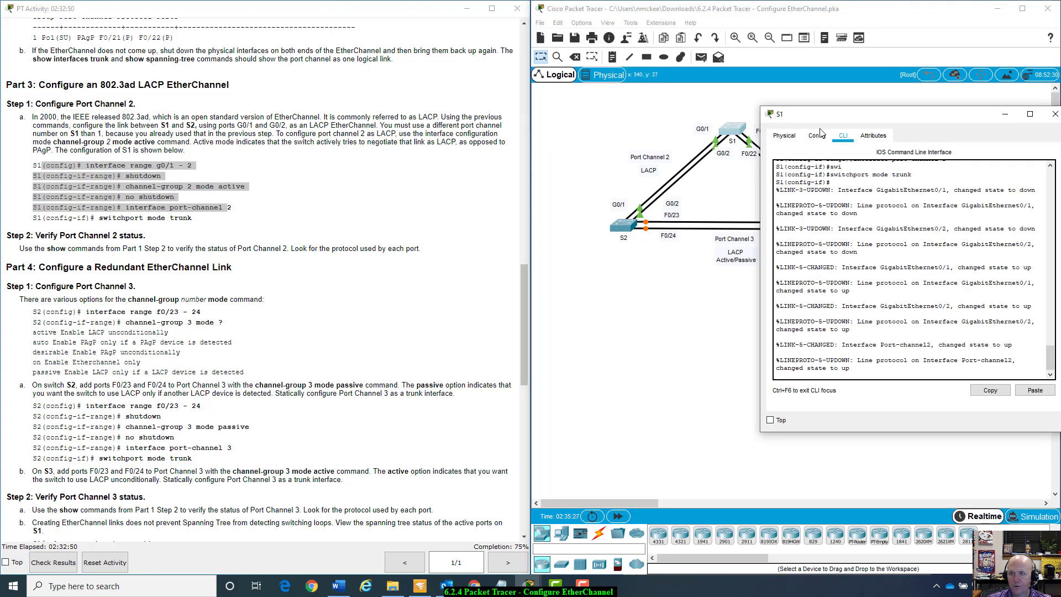
pyautogui.press('Return')
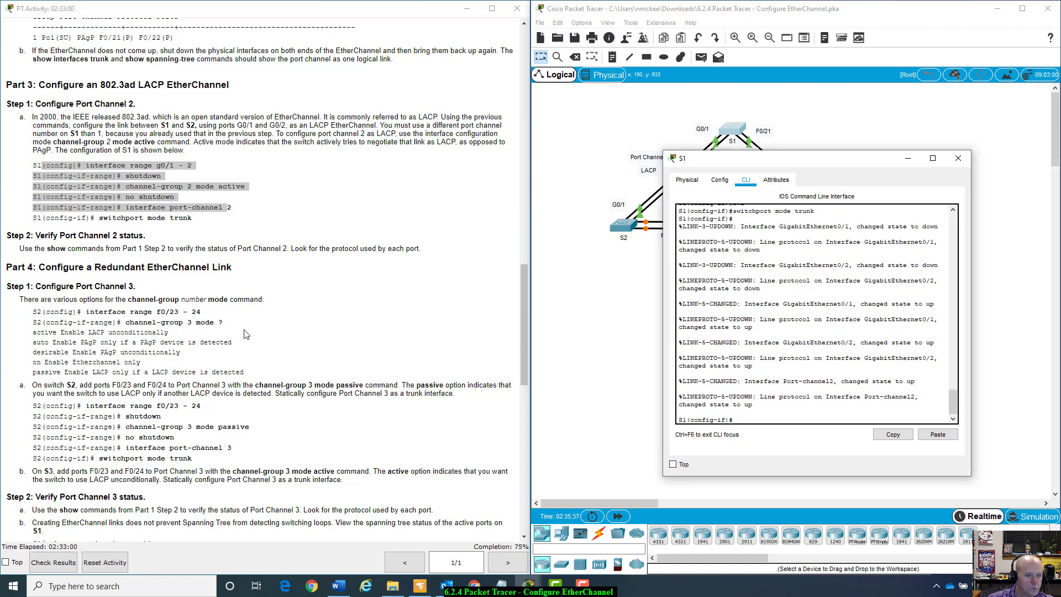
pyautogui.scroll(5, 246, 335)
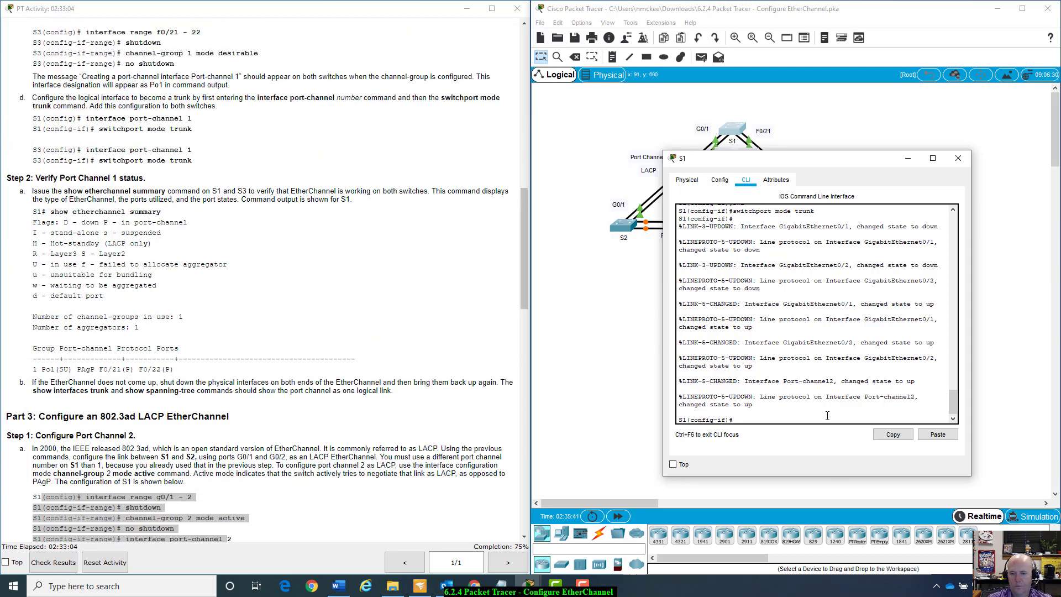
pyautogui.press('Return')
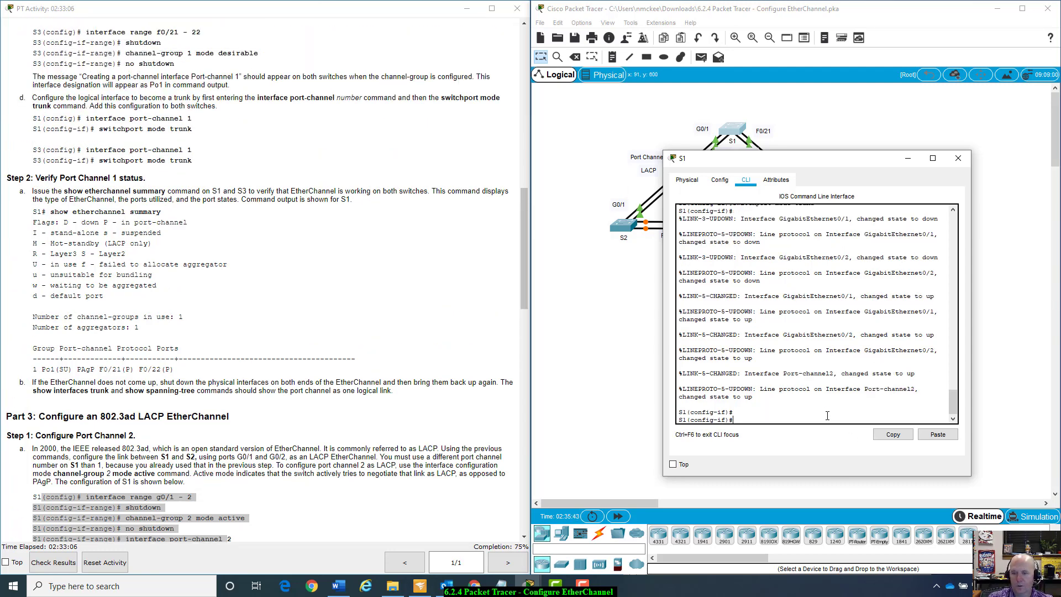
pyautogui.write('end')
pyautogui.press('Return')
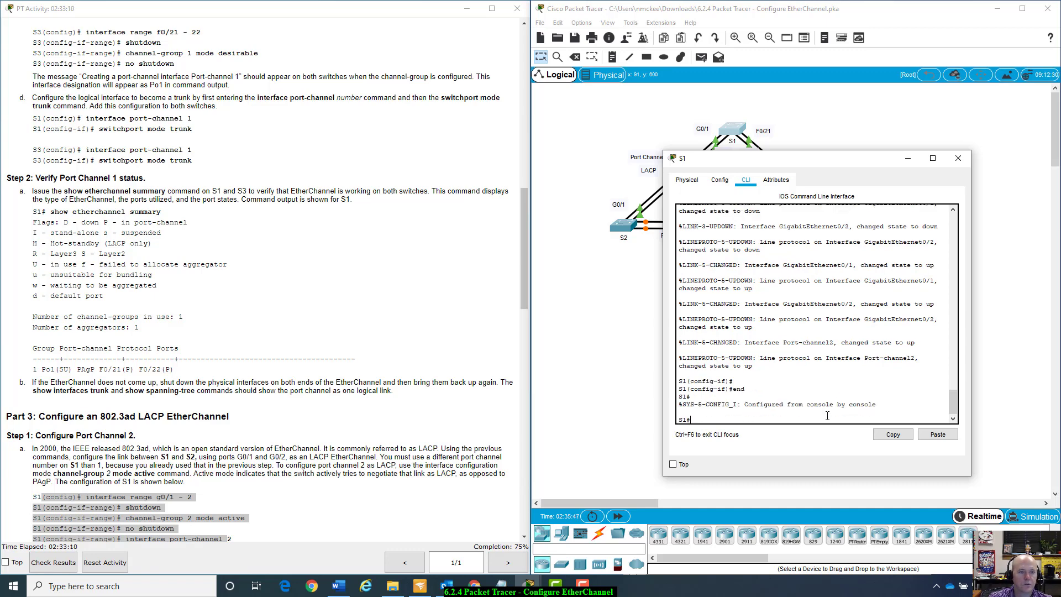
# Step: Display the EtherChannel summary on S1 and examine the Po1 and Po2 entries with their protocols and ports
pyautogui.write('showe')
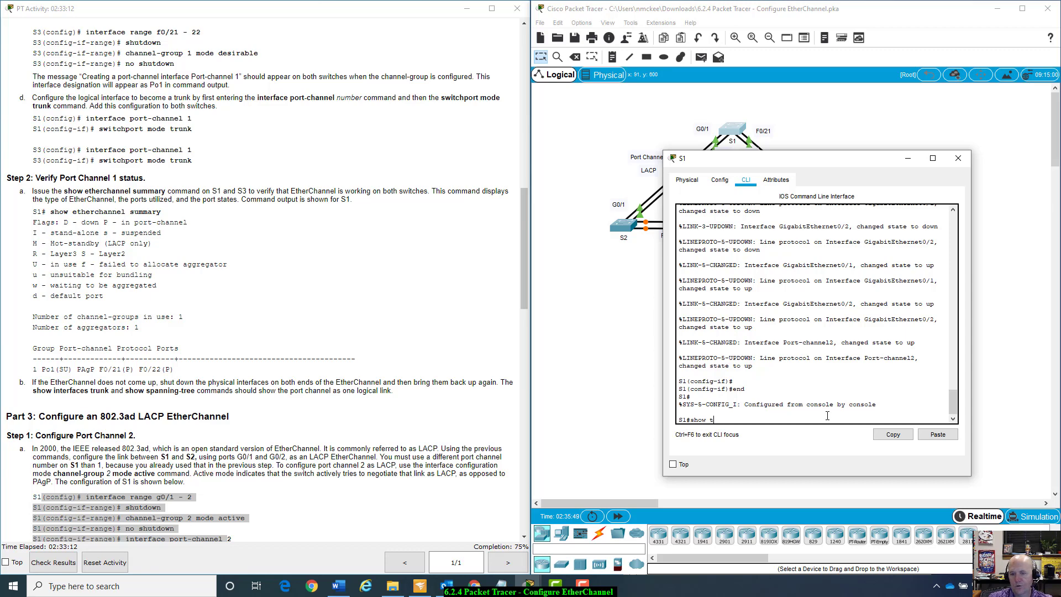
pyautogui.press('BackSpace')
pyautogui.write('eth')
pyautogui.press('Tab')
pyautogui.write('summary')
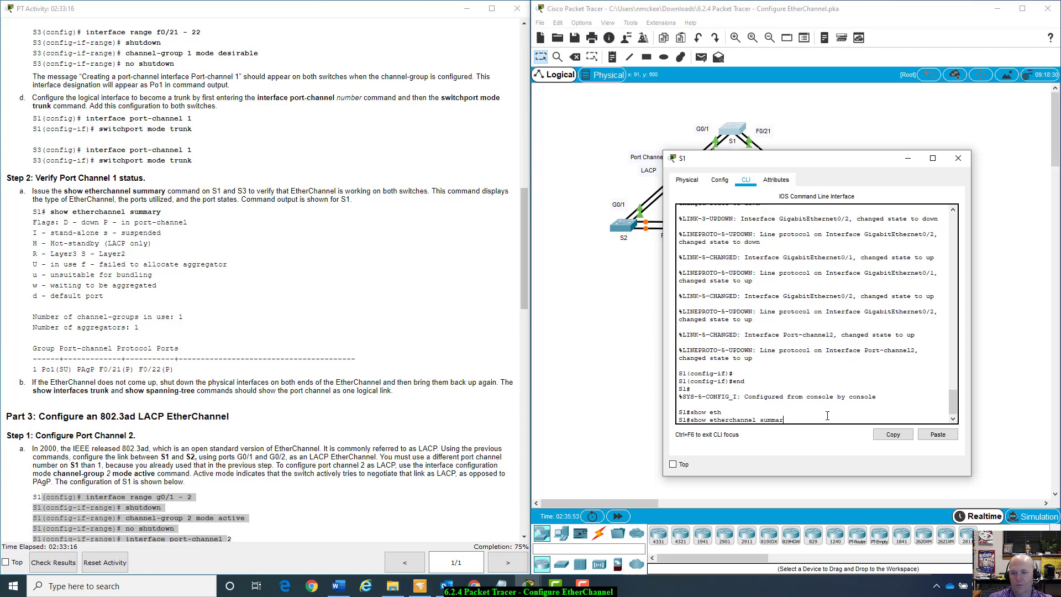
pyautogui.press('Return')
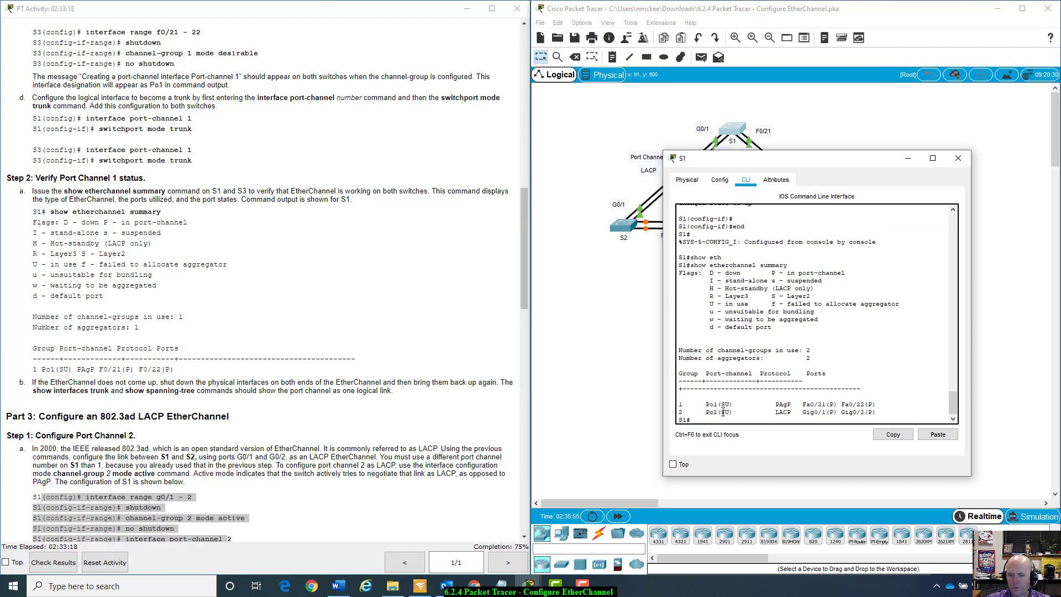
pyautogui.moveTo(707, 404); pyautogui.dragTo(879, 403)
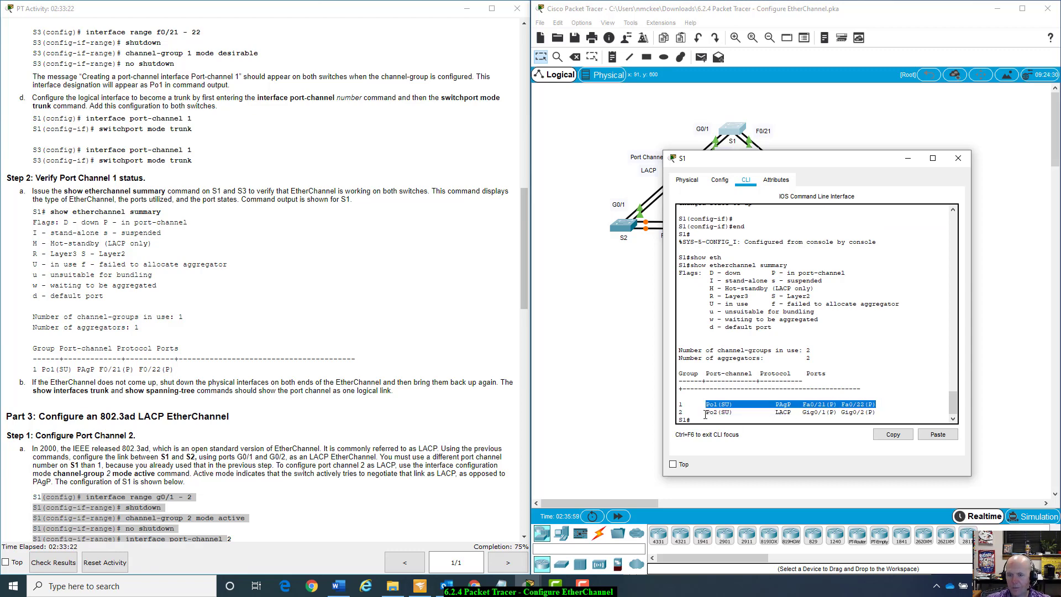
pyautogui.moveTo(706, 412); pyautogui.dragTo(868, 413)
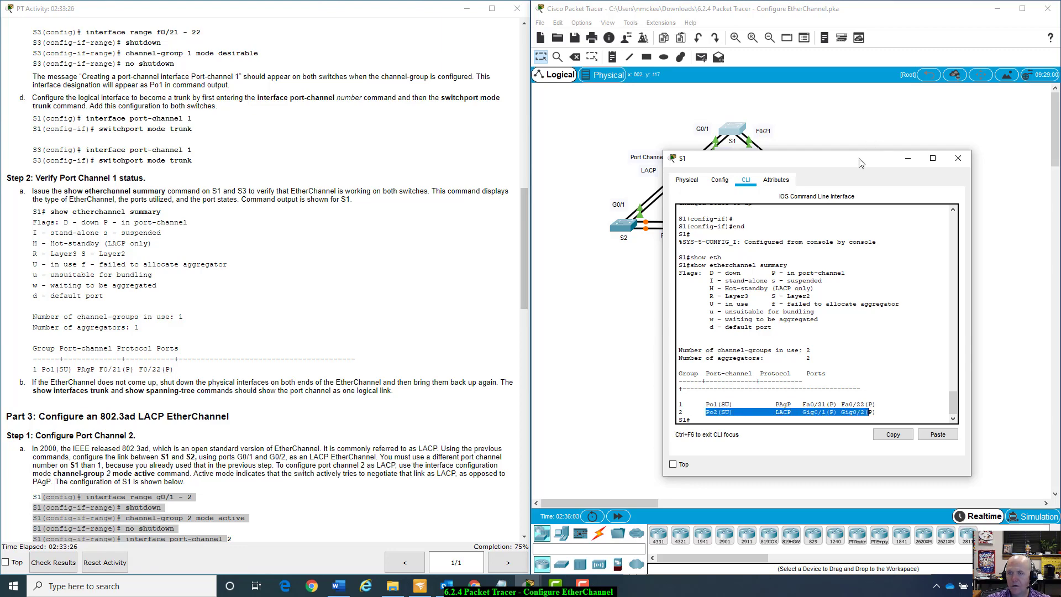
# Step: Set the S1 window aside, open S2's command line and return S2 to privileged mode
pyautogui.moveTo(861, 163); pyautogui.dragTo(394, 159)
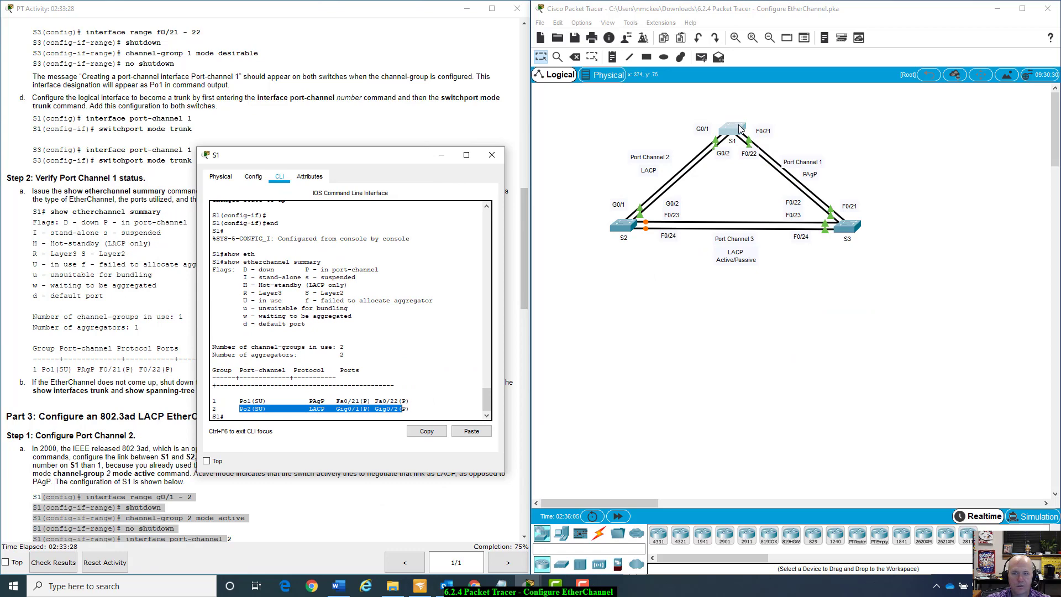
pyautogui.click(625, 228)
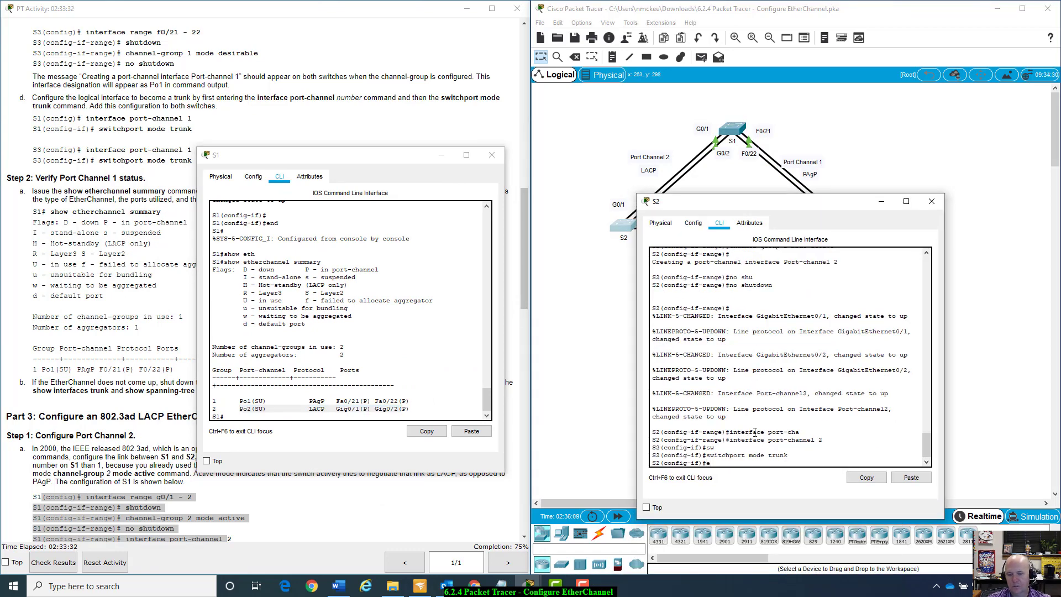
pyautogui.write('en')
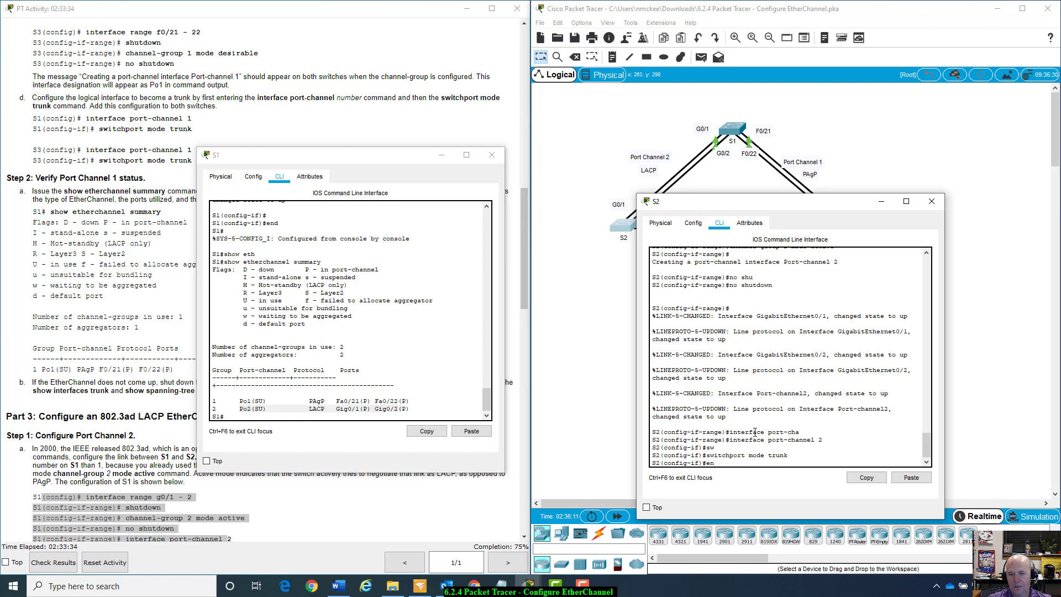
pyautogui.press('BackSpace')
pyautogui.write('xit')
pyautogui.press('Return')
pyautogui.write('en')
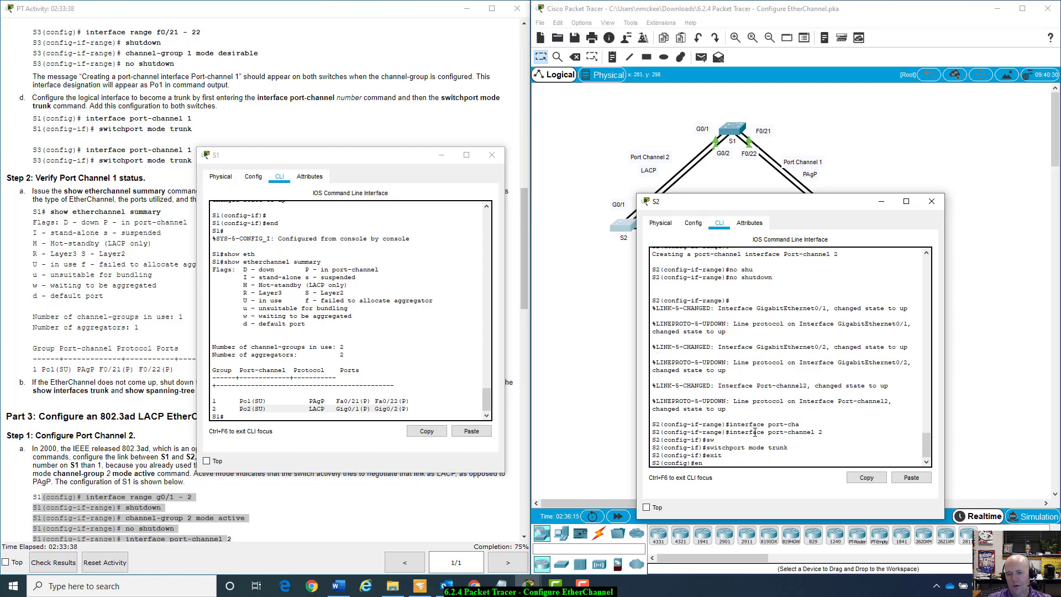
pyautogui.write('d')
pyautogui.press('Return')
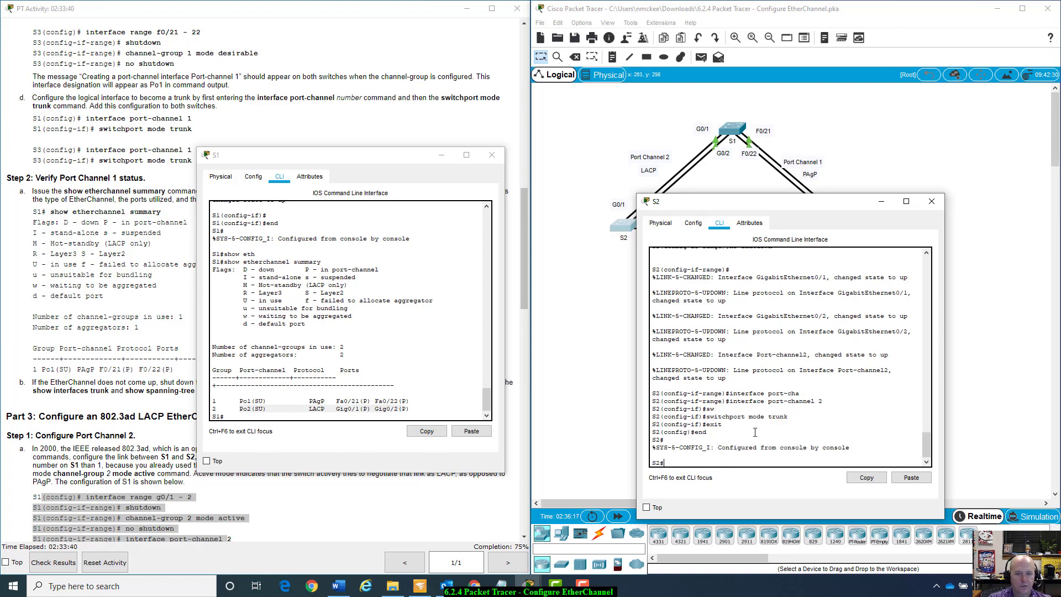
# Step: Display the EtherChannel summary on S2 and move its window clear of the Port Channel 2 link to compare
pyautogui.write('show ether')
pyautogui.press('Tab')
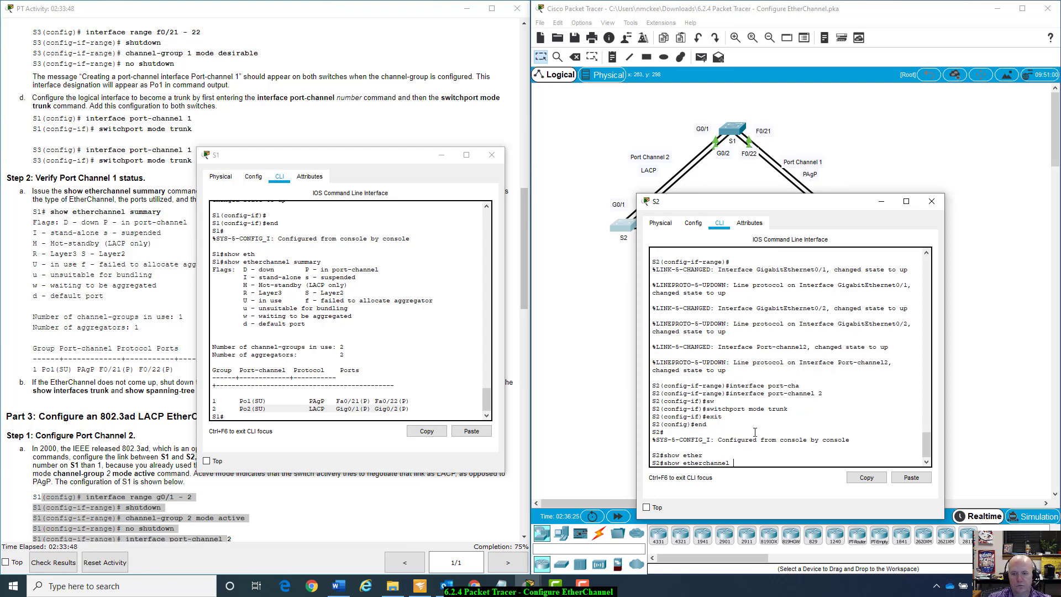
pyautogui.write('sm')
pyautogui.press('Tab')
pyautogui.press('BackSpace')
pyautogui.write('u')
pyautogui.press('Tab')
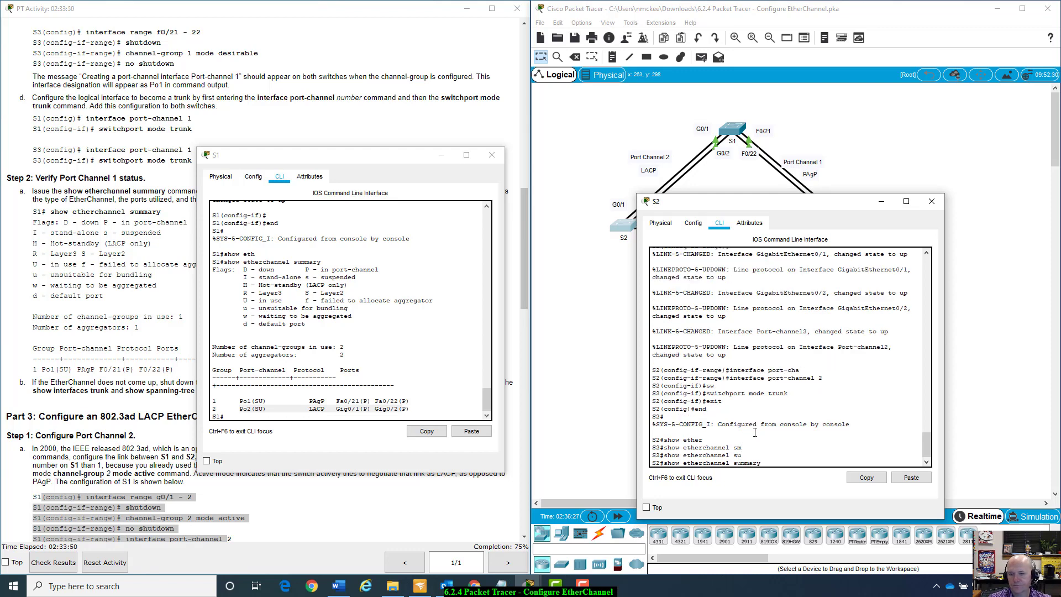
pyautogui.press('Return')
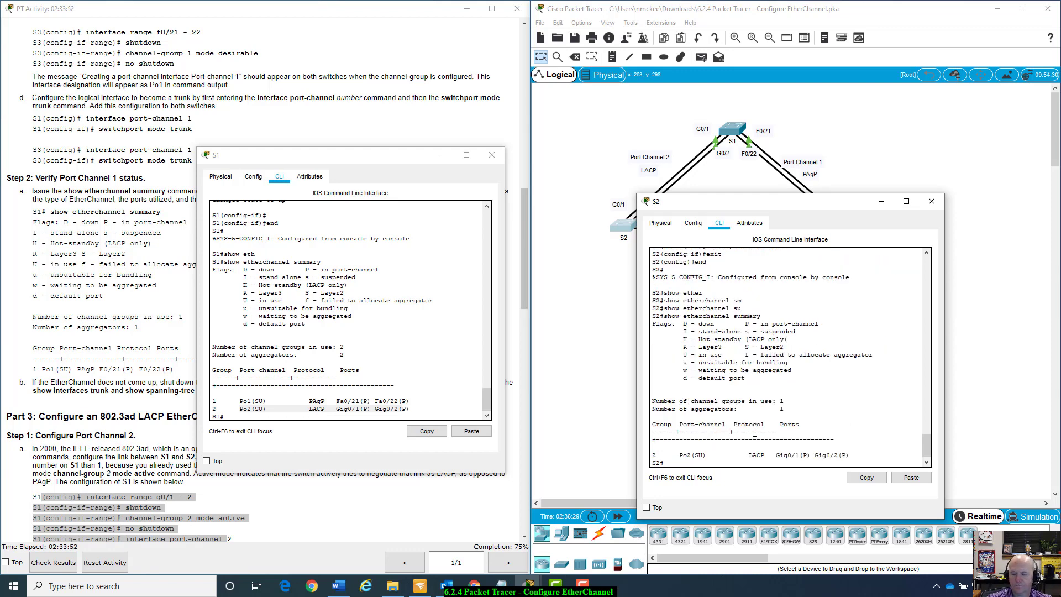
pyautogui.moveTo(826, 206); pyautogui.dragTo(880, 174)
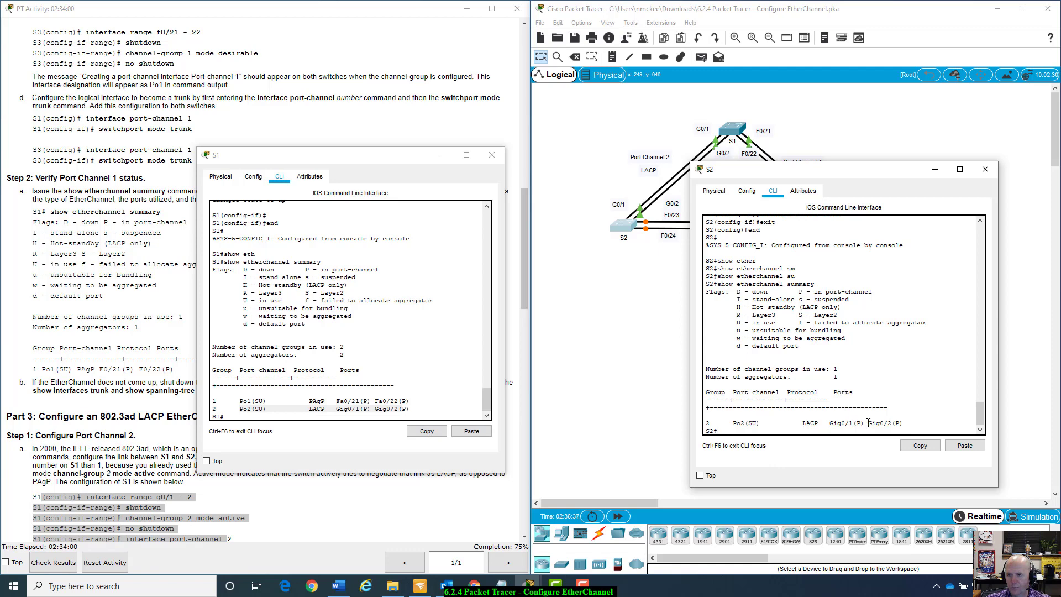
# Step: Close the S2 and S1 windows and bring up the Part 4 instructions for configuring Port Channel 3
pyautogui.click(987, 172)
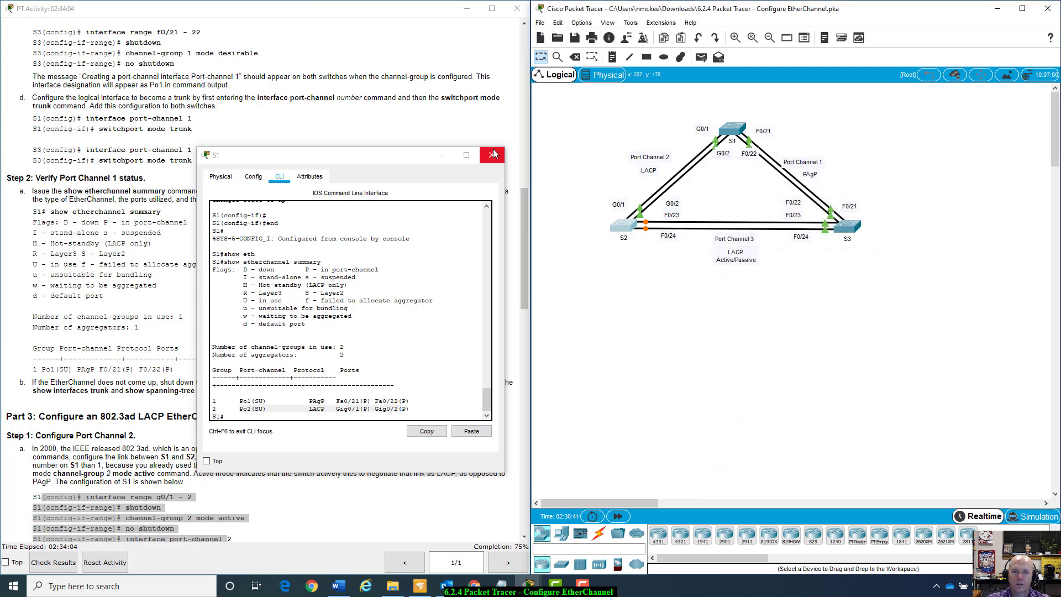
pyautogui.click(492, 155)
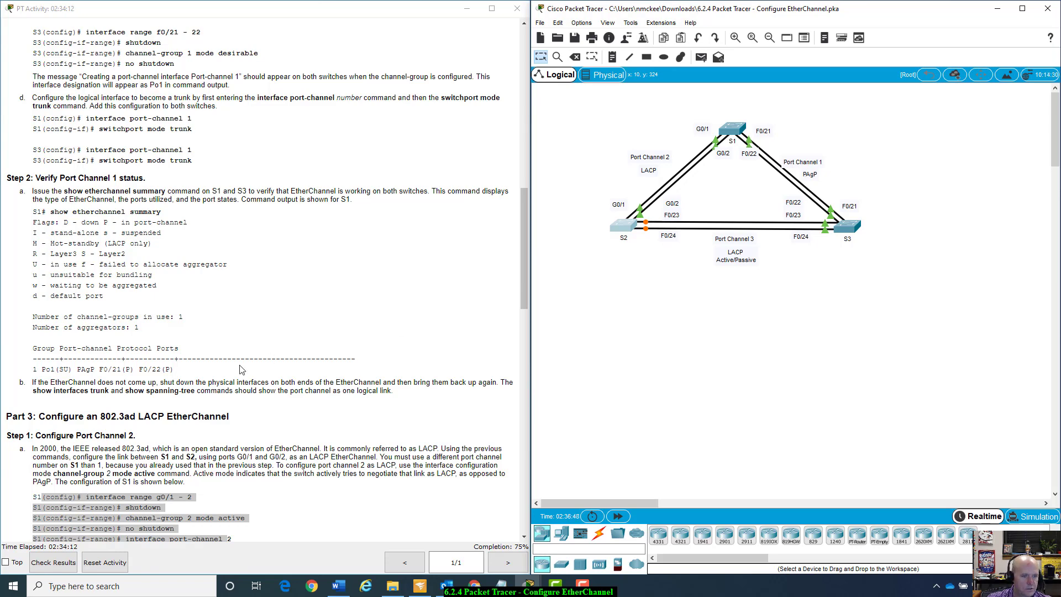
pyautogui.scroll(-4, 240, 370)
pyautogui.scroll(-3, 240, 370)
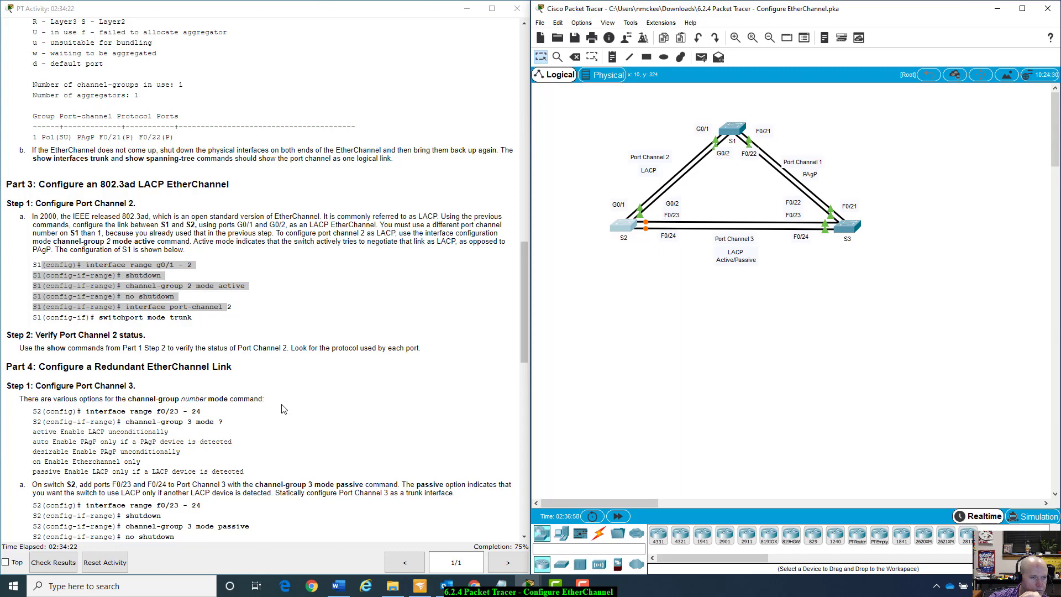
pyautogui.scroll(-3, 282, 409)
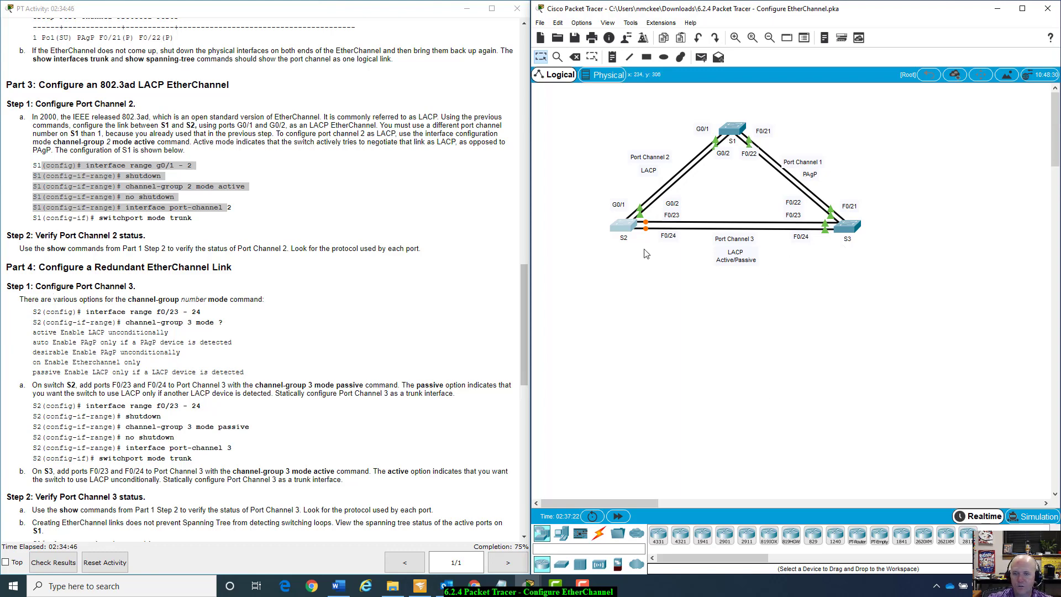
# Step: Open S2's command line, enter global configuration mode and select the interface range f0/23-24
pyautogui.click(623, 226)
pyautogui.moveTo(591, 134); pyautogui.dragTo(821, 134)
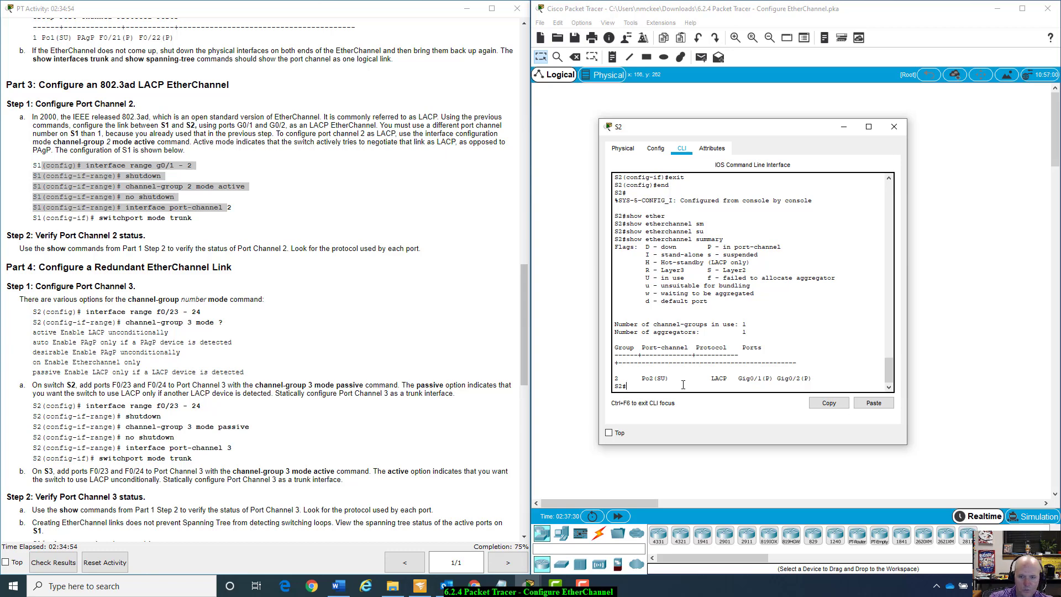
pyautogui.write('config t')
pyautogui.press('Return')
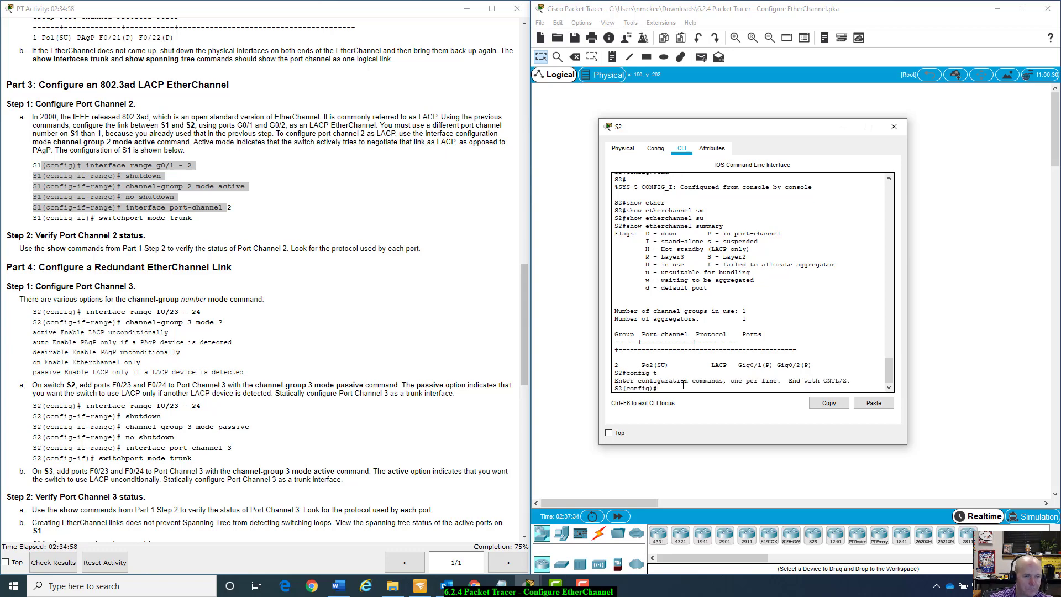
pyautogui.write('int')
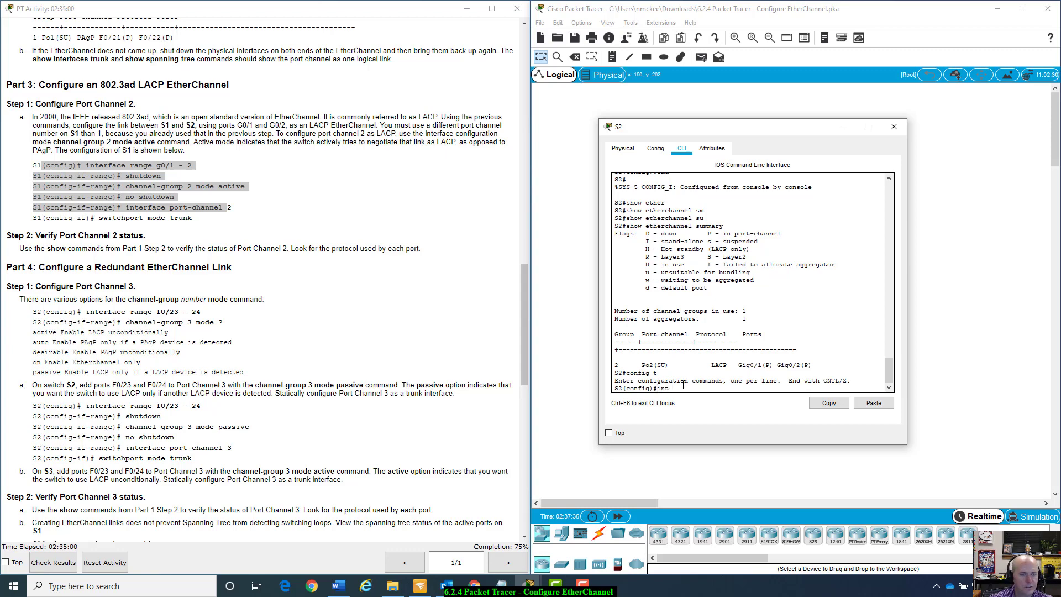
pyautogui.write(' range')
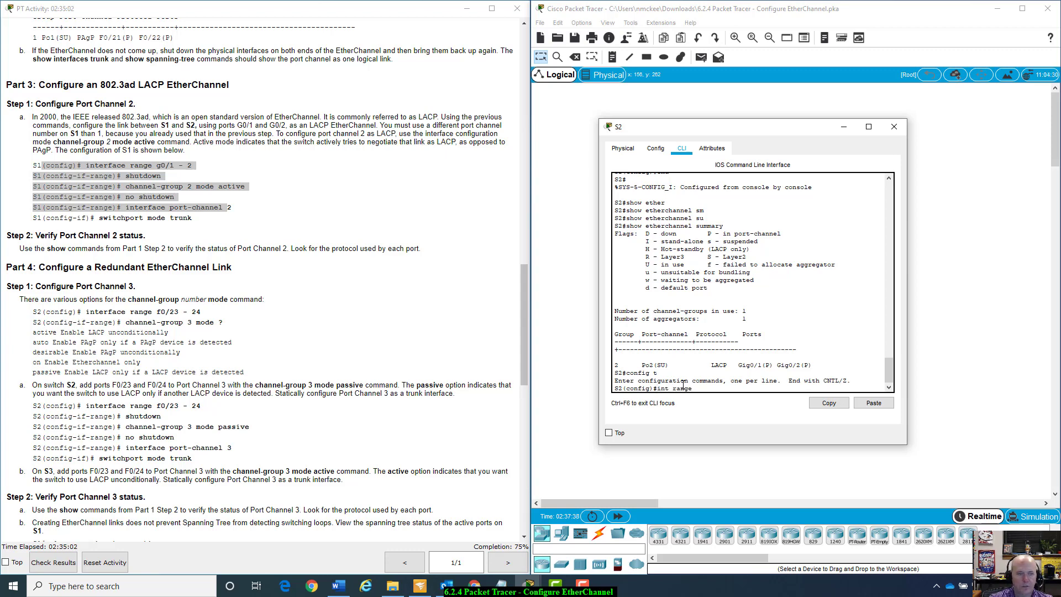
pyautogui.write(' f0/23')
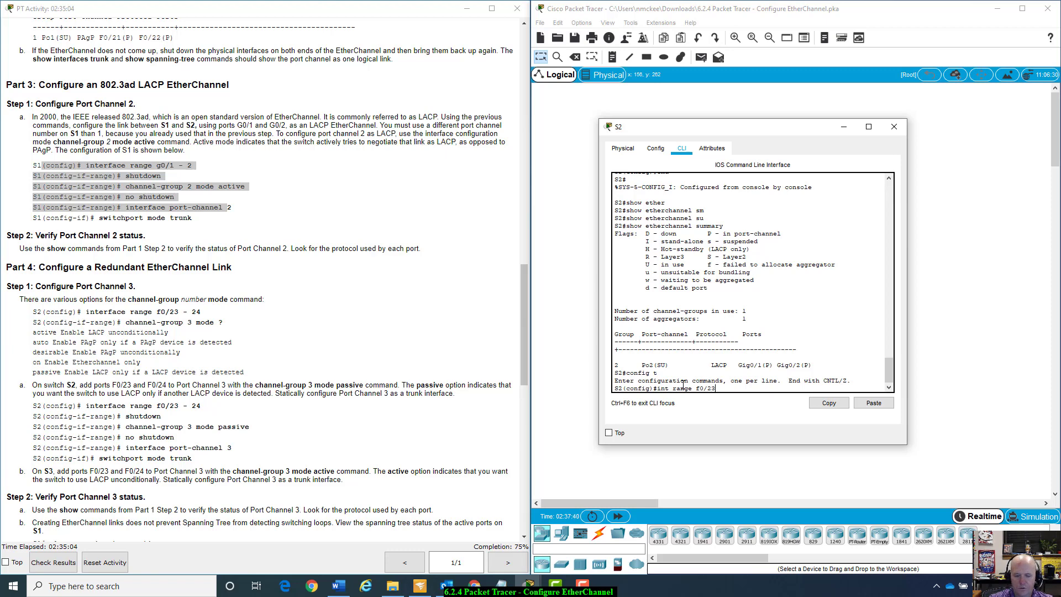
pyautogui.write('-24')
pyautogui.press('Return')
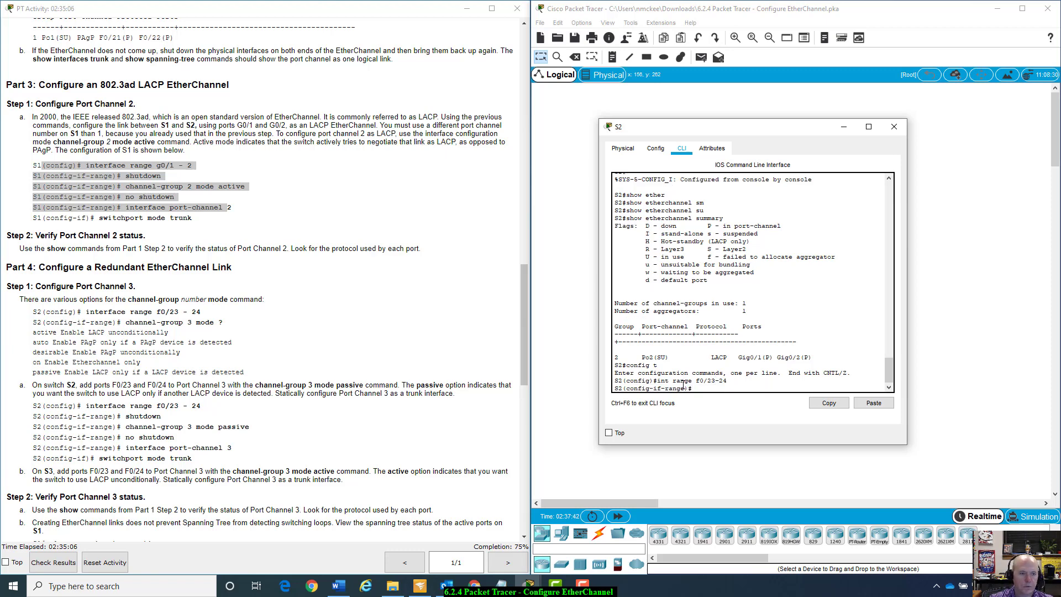
# Step: List the available mode options for channel-group 3 on S2's selected interface range
pyautogui.write('ch')
pyautogui.press('Tab')
pyautogui.write('an')
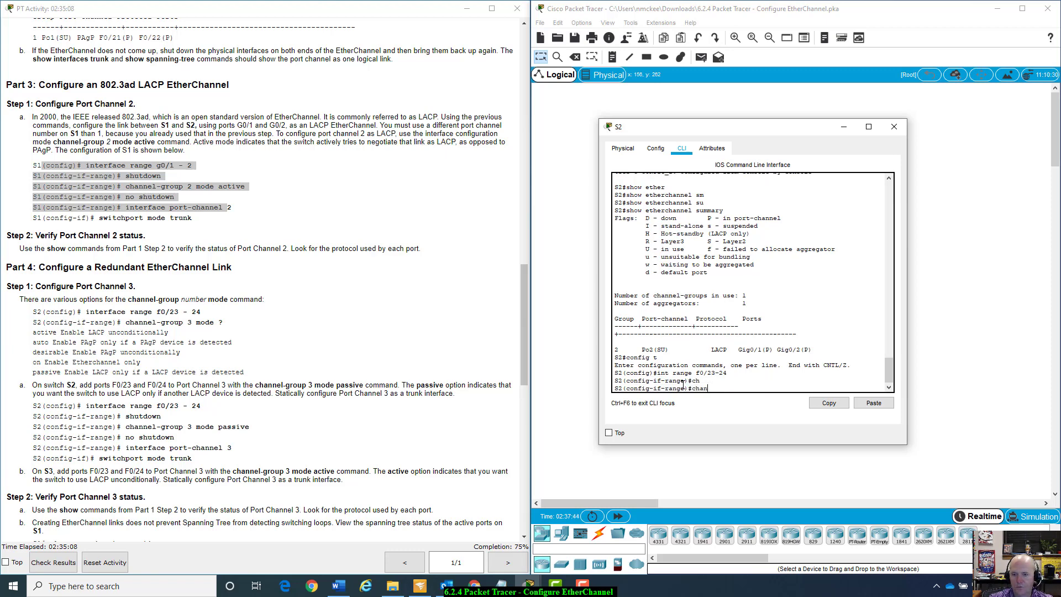
pyautogui.press('Tab')
pyautogui.write('nel')
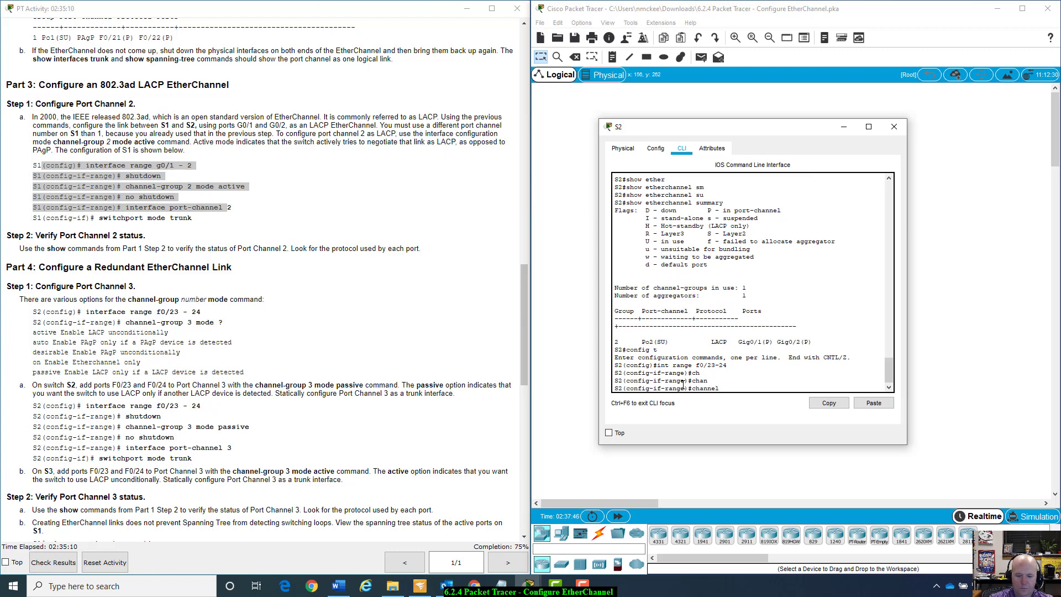
pyautogui.write('-grou')
pyautogui.press('Tab')
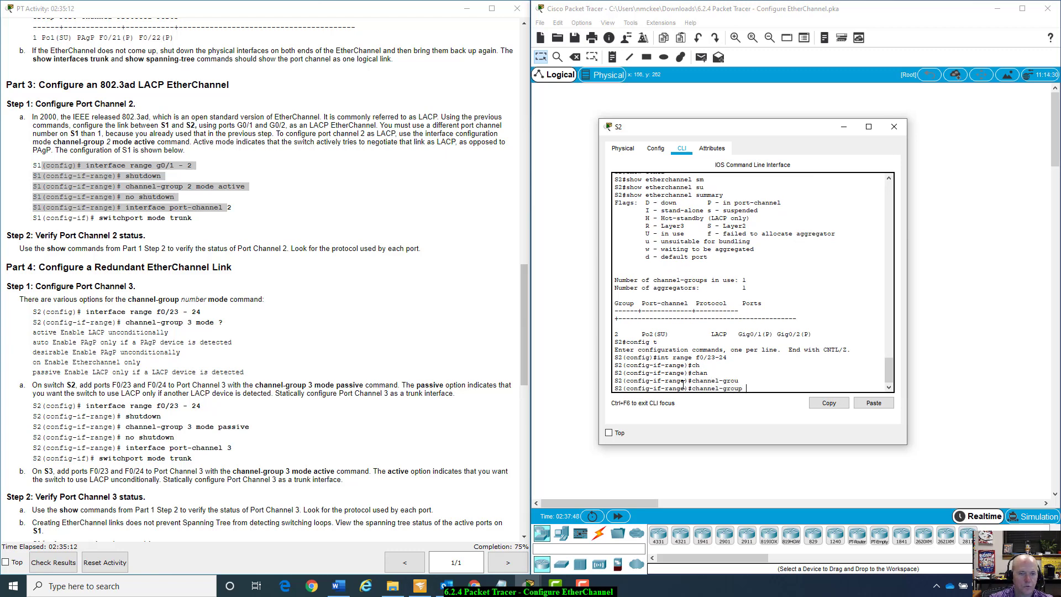
pyautogui.write('3 mode ?')
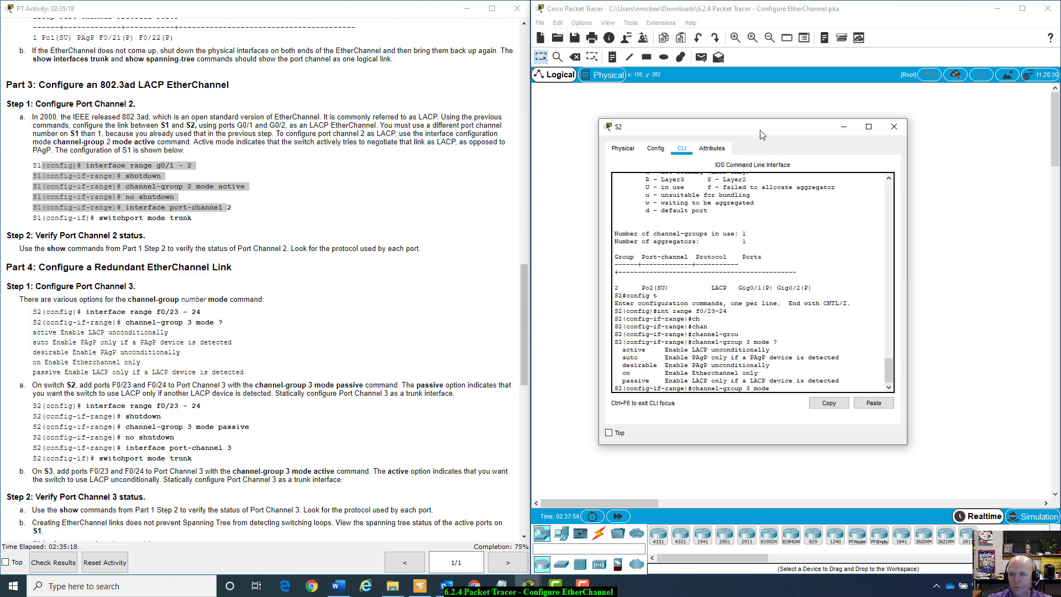
# Step: Examine the descriptions of the channel-group modes beside the topology and instructions, and leave the incomplete mode command
pyautogui.moveTo(764, 134); pyautogui.dragTo(838, 141)
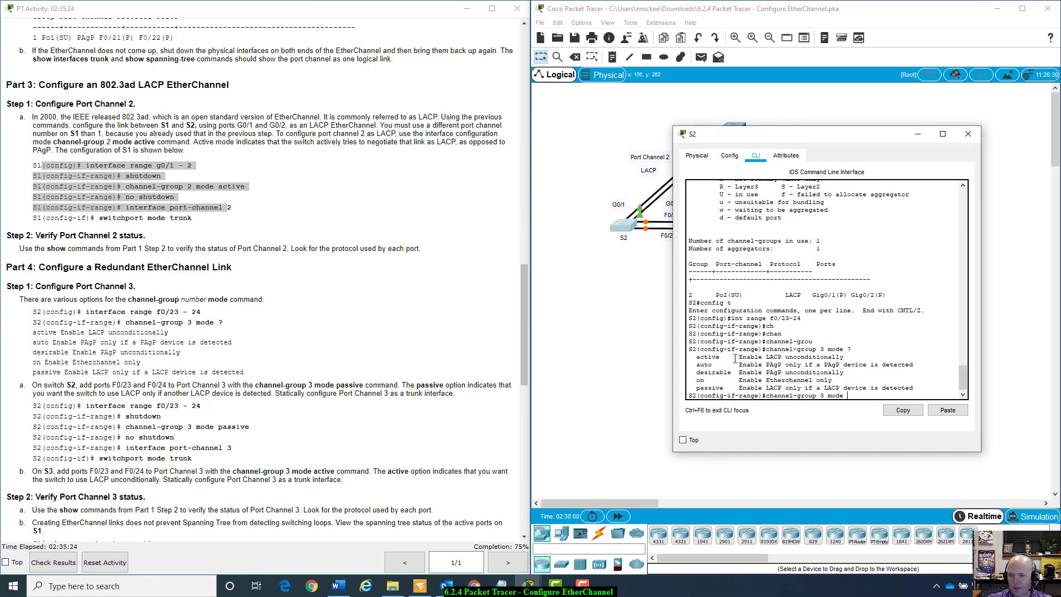
pyautogui.moveTo(738, 357); pyautogui.dragTo(851, 356)
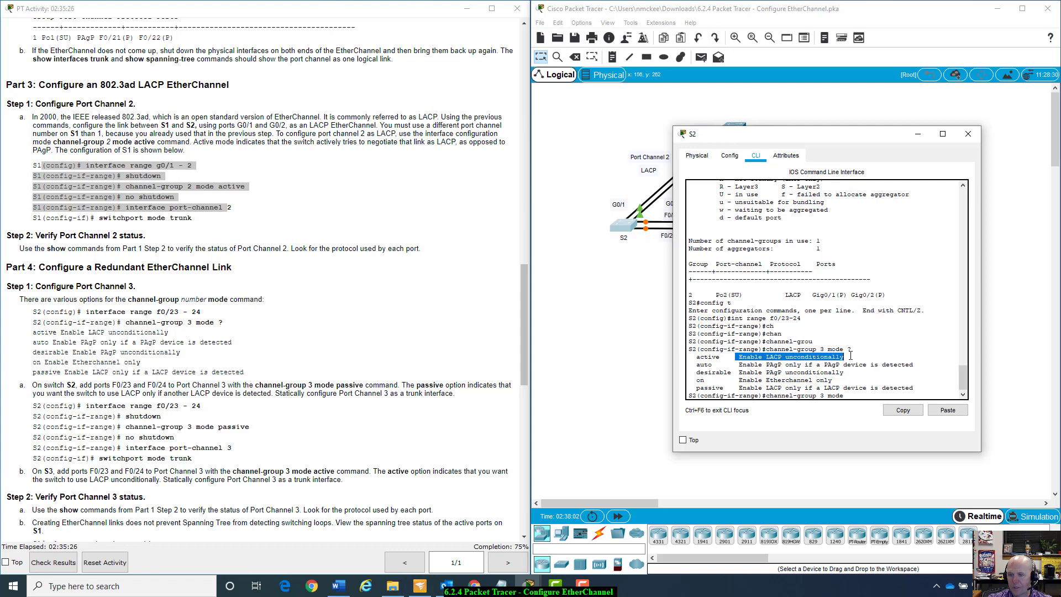
pyautogui.moveTo(740, 387); pyautogui.dragTo(858, 375)
pyautogui.click(859, 374)
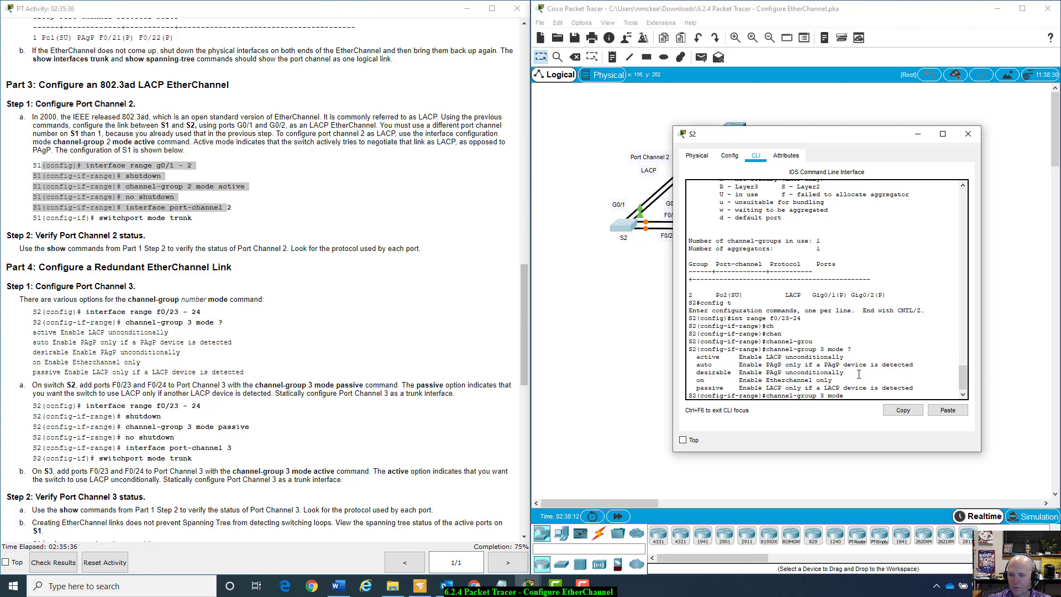
pyautogui.moveTo(779, 128); pyautogui.dragTo(678, 140)
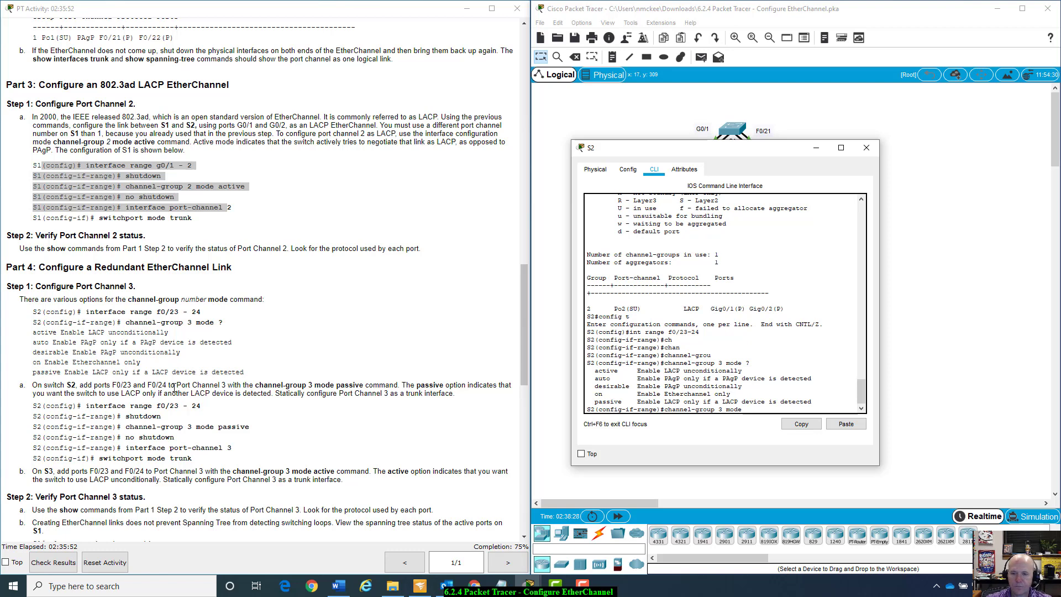
pyautogui.press('Return')
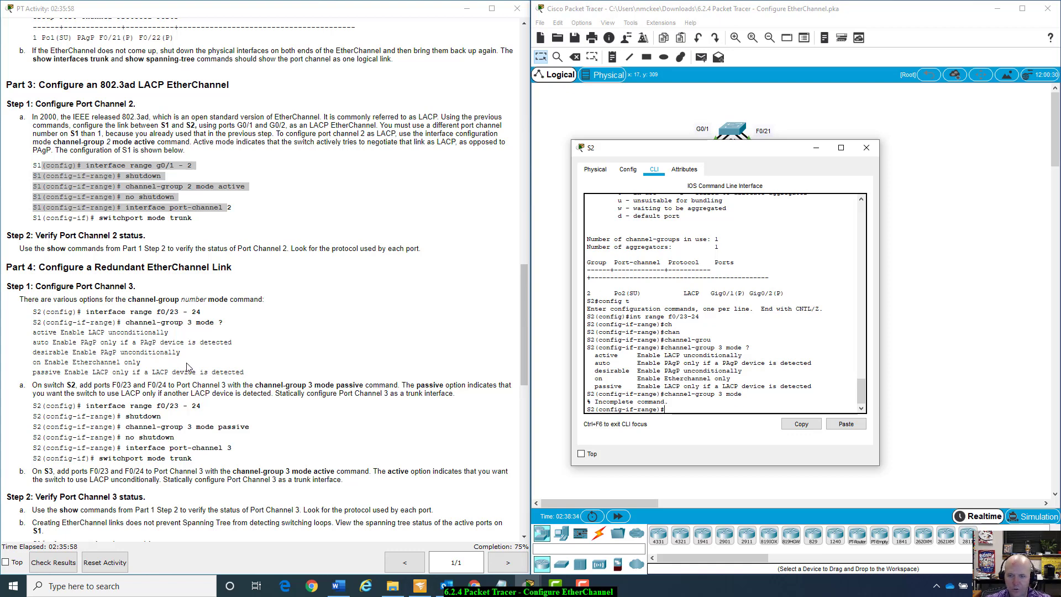
# Step: Shut down the interface range f0/23-24 on S2
pyautogui.moveTo(700, 317); pyautogui.dragTo(627, 317)
pyautogui.click(680, 412)
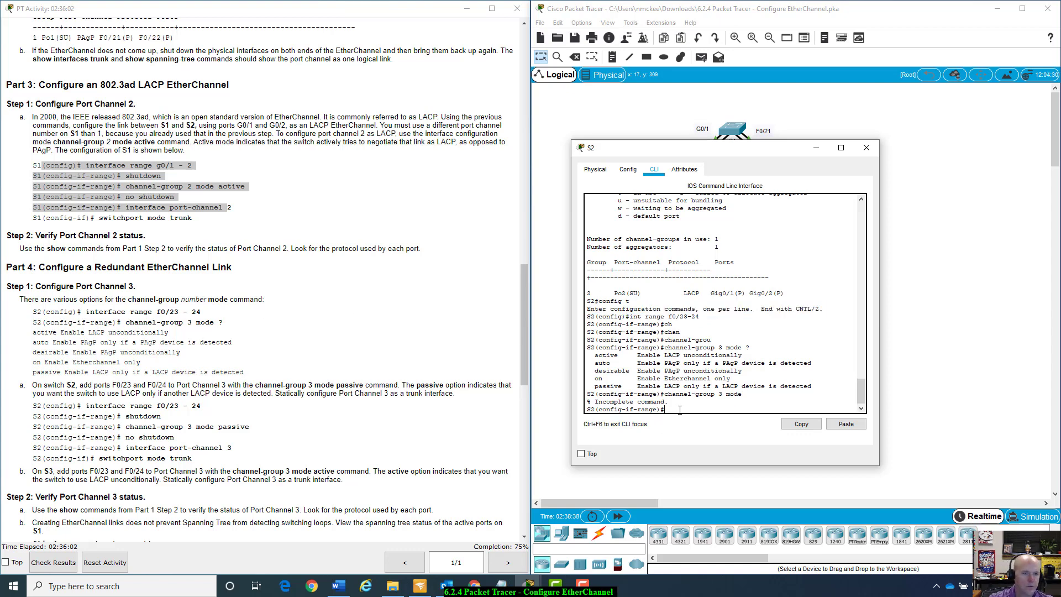
pyautogui.write('shu')
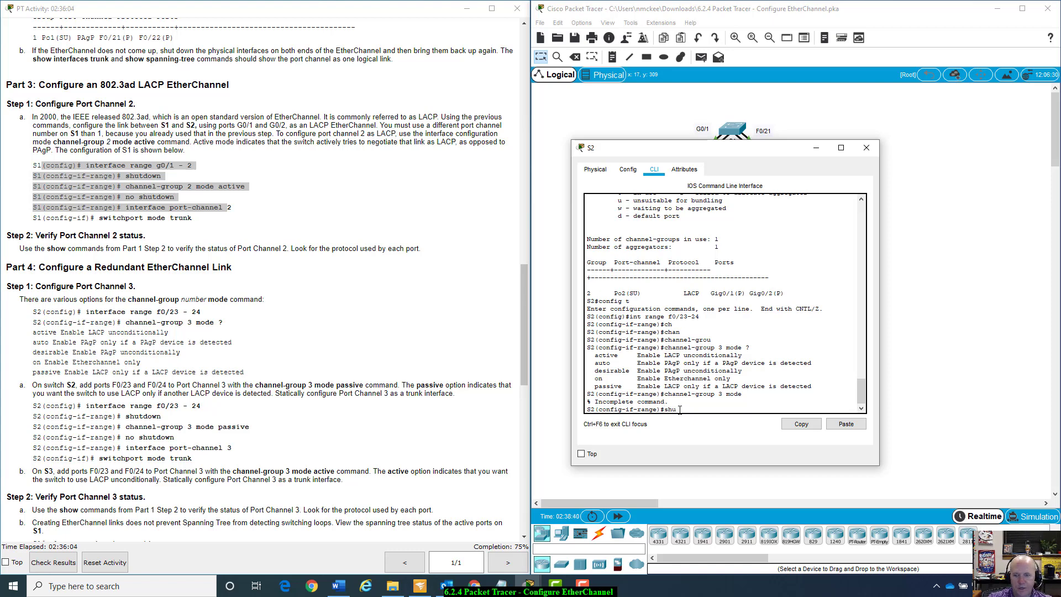
pyautogui.press('Tab')
pyautogui.press('Return')
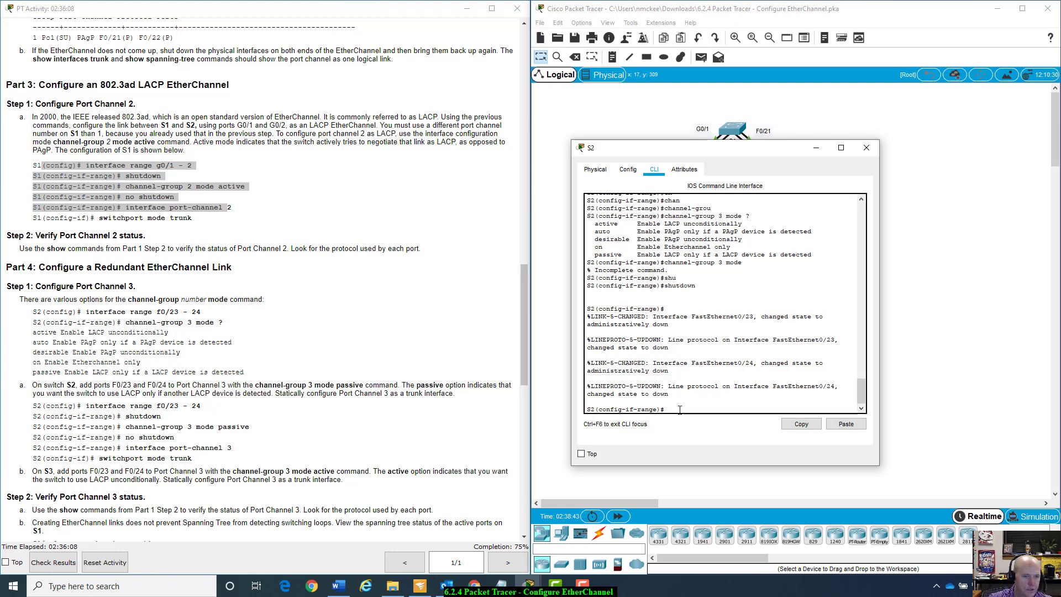
# Step: Assign S2's selected ports f0/23-24 to channel-group 3 in passive mode
pyautogui.write('cha')
pyautogui.press('Tab')
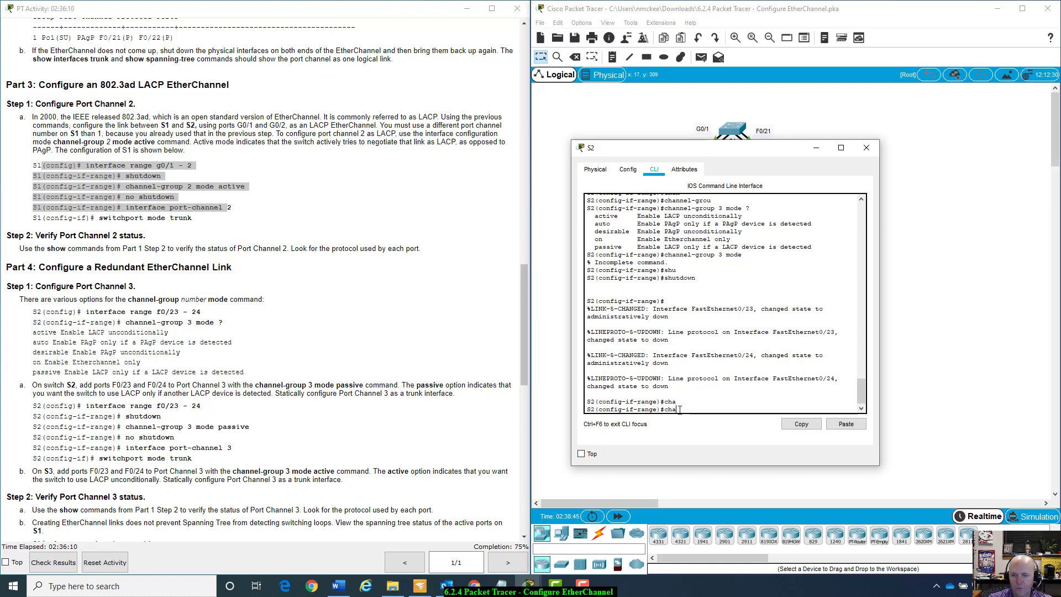
pyautogui.write('nnel-g')
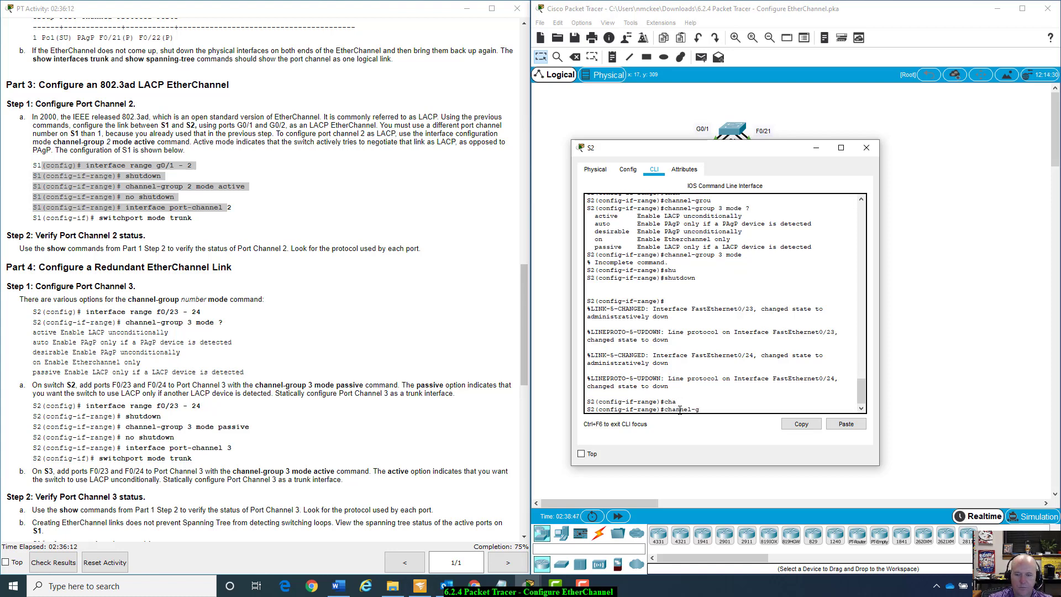
pyautogui.write('rpu')
pyautogui.press('BackSpace')
pyautogui.press('BackSpace')
pyautogui.write('oup 3 ')
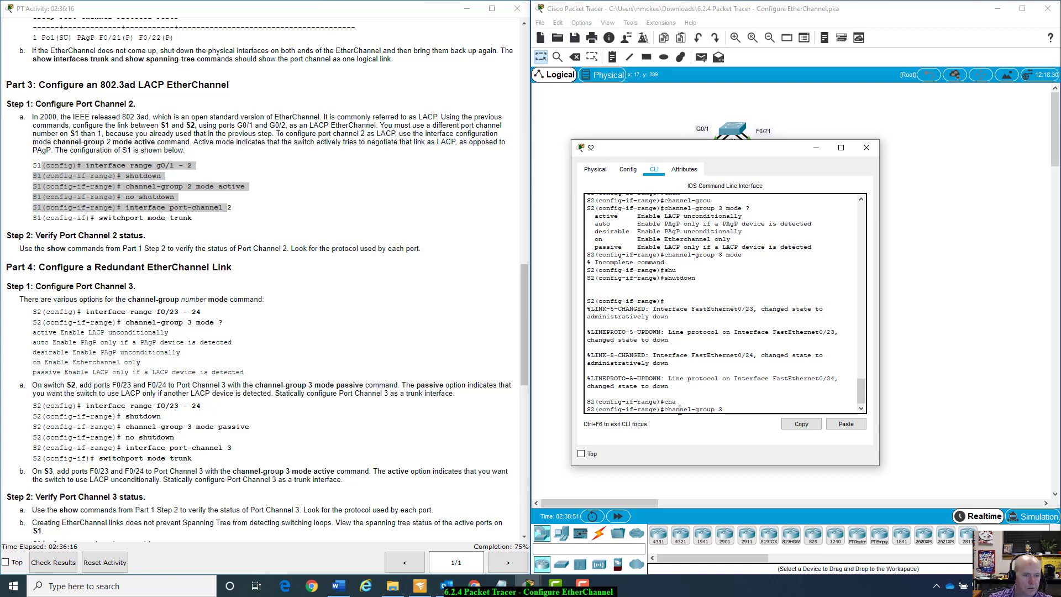
pyautogui.write('mode pa')
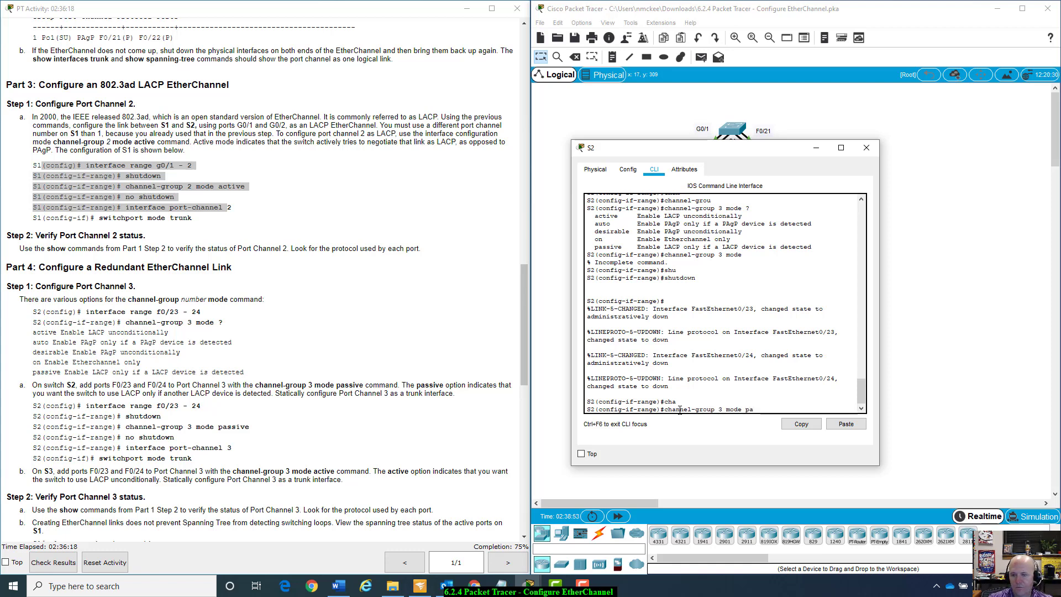
pyautogui.press('Tab')
pyautogui.press('Return')
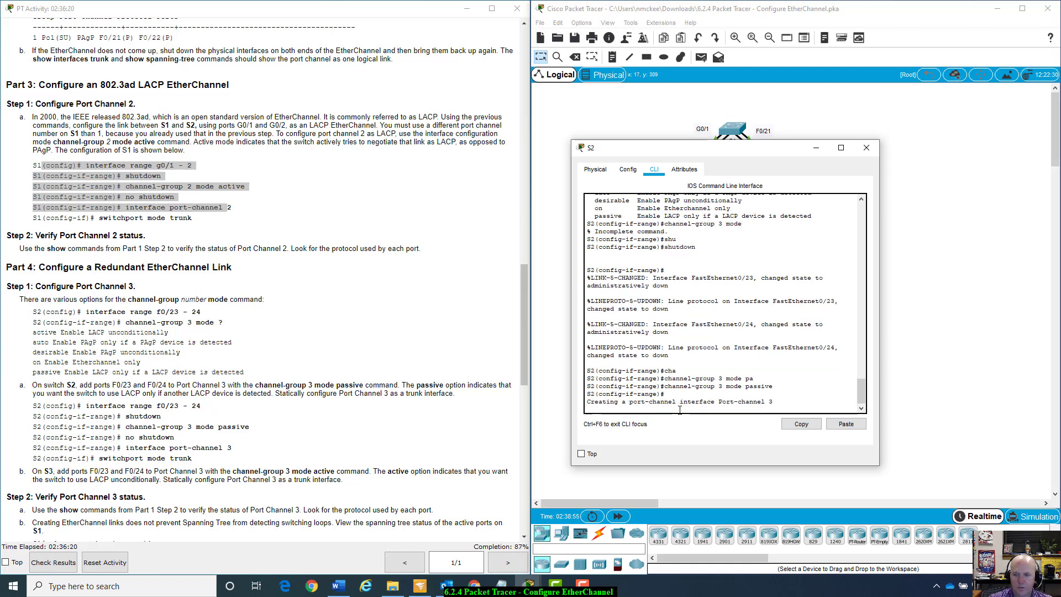
# Step: Bring S2's ports f0/23-24 back up with no shutdown and return to the range configuration prompt
pyautogui.write('ho')
pyautogui.press('BackSpace')
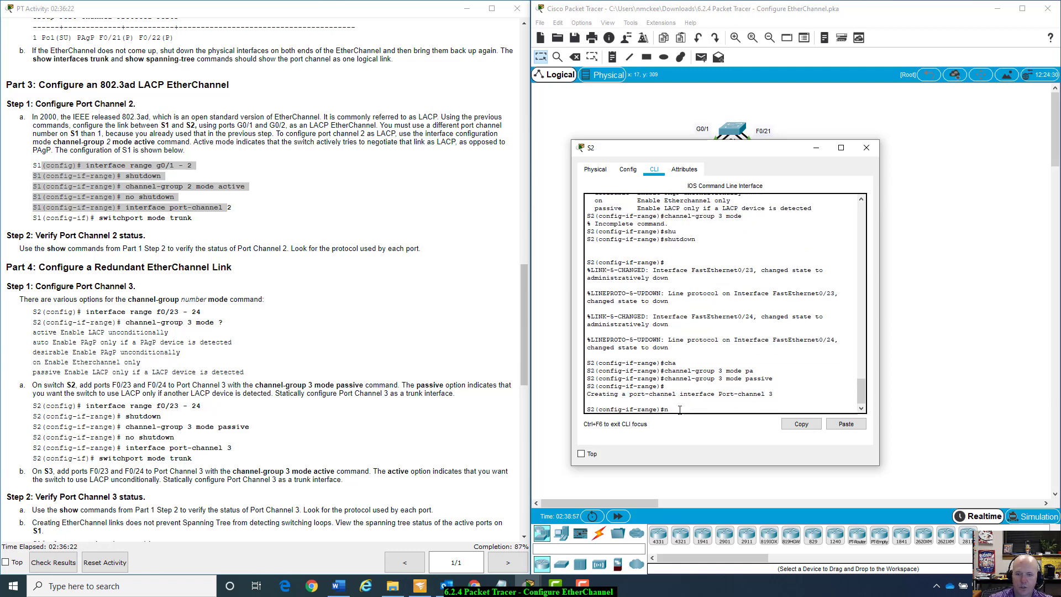
pyautogui.write('no shu')
pyautogui.press('Tab')
pyautogui.press('Return')
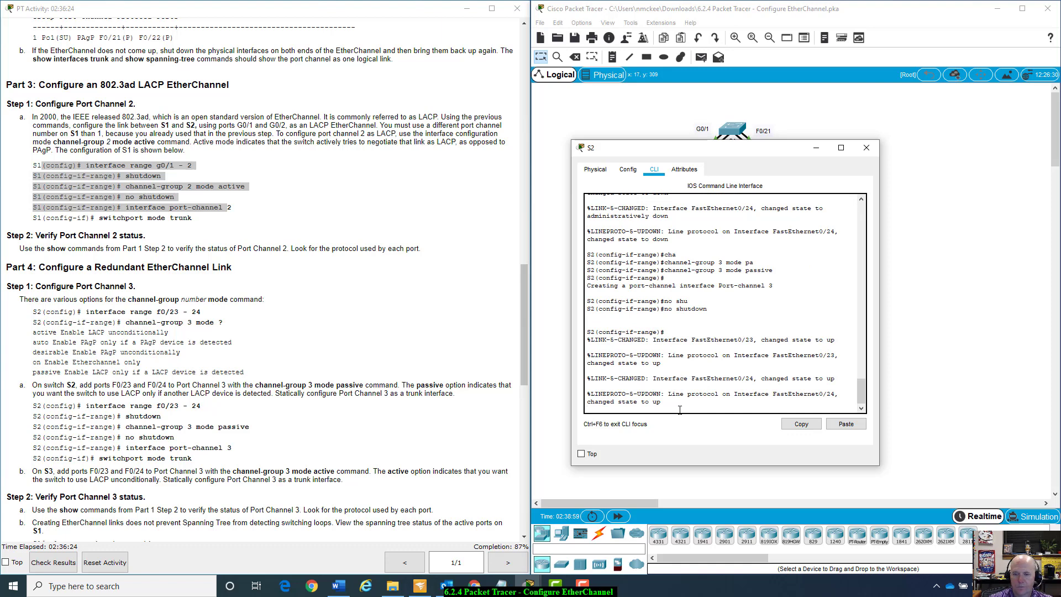
pyautogui.press('Return')
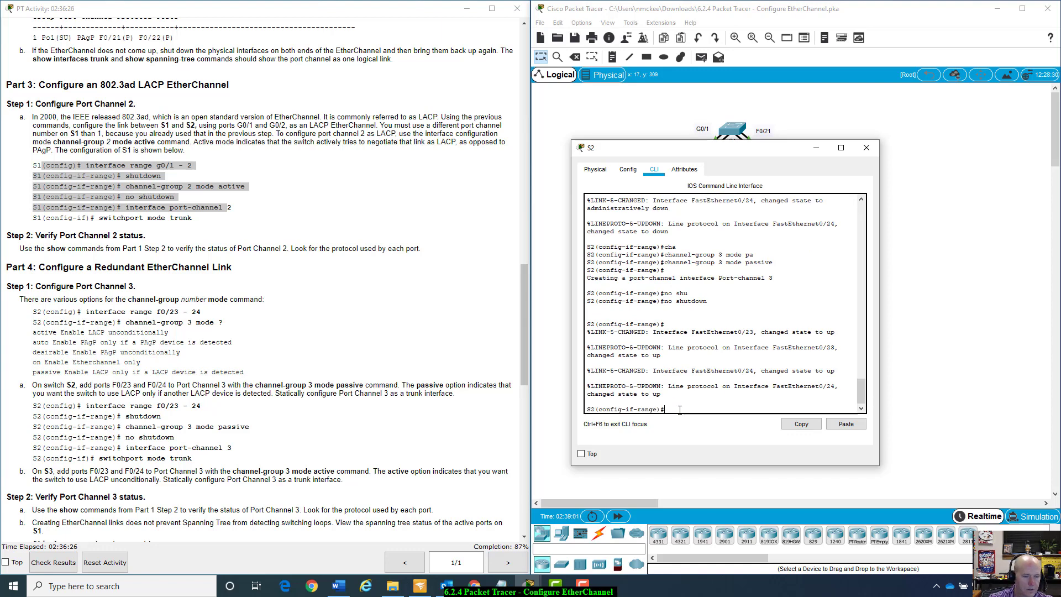
# Step: Begin an interface port-channel command at S2's range configuration prompt
pyautogui.write('inter')
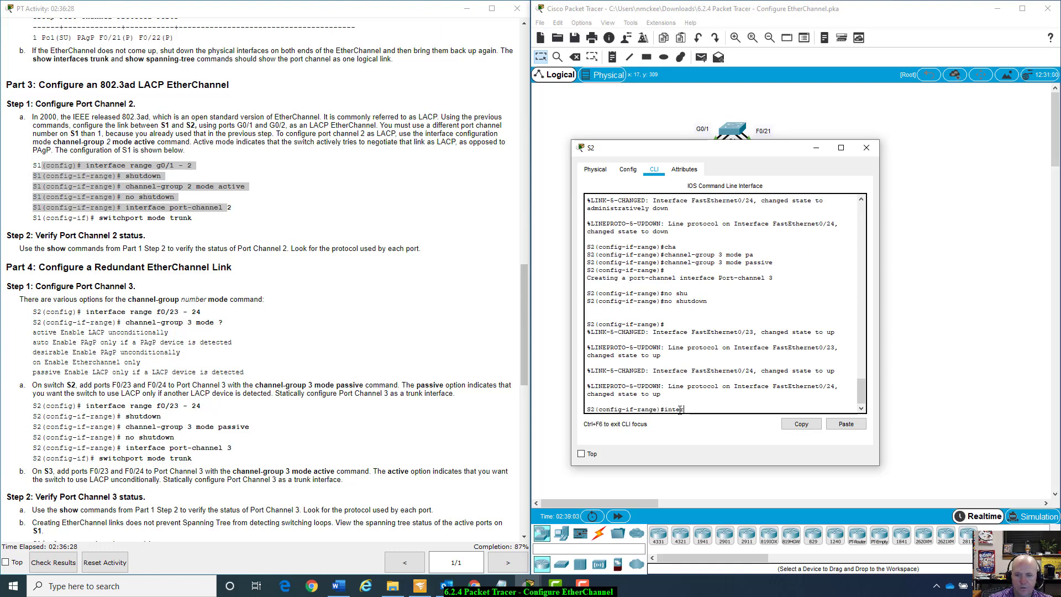
pyautogui.press('Tab')
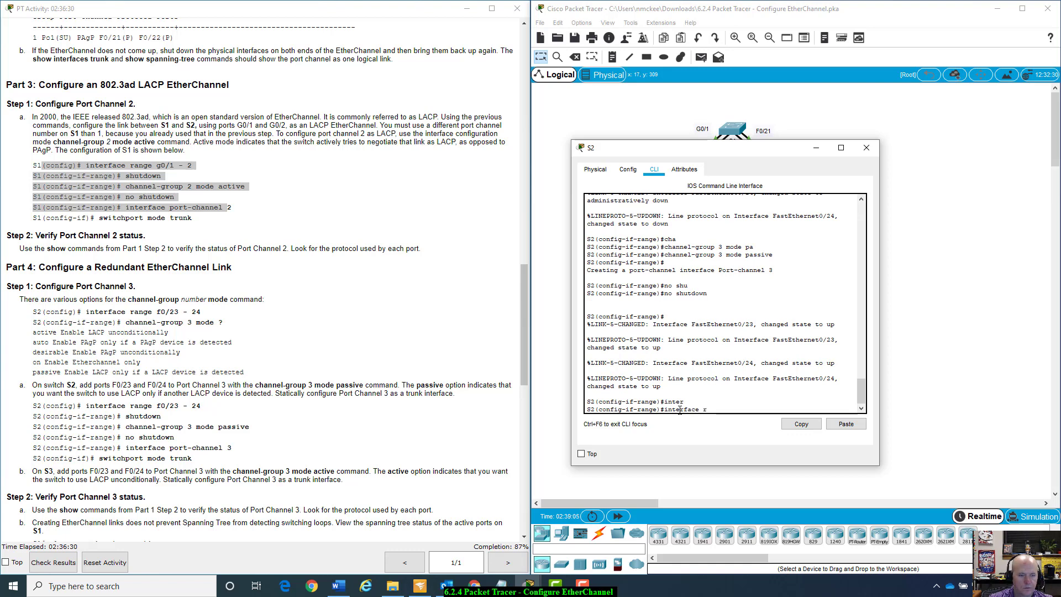
pyautogui.write('port-cha')
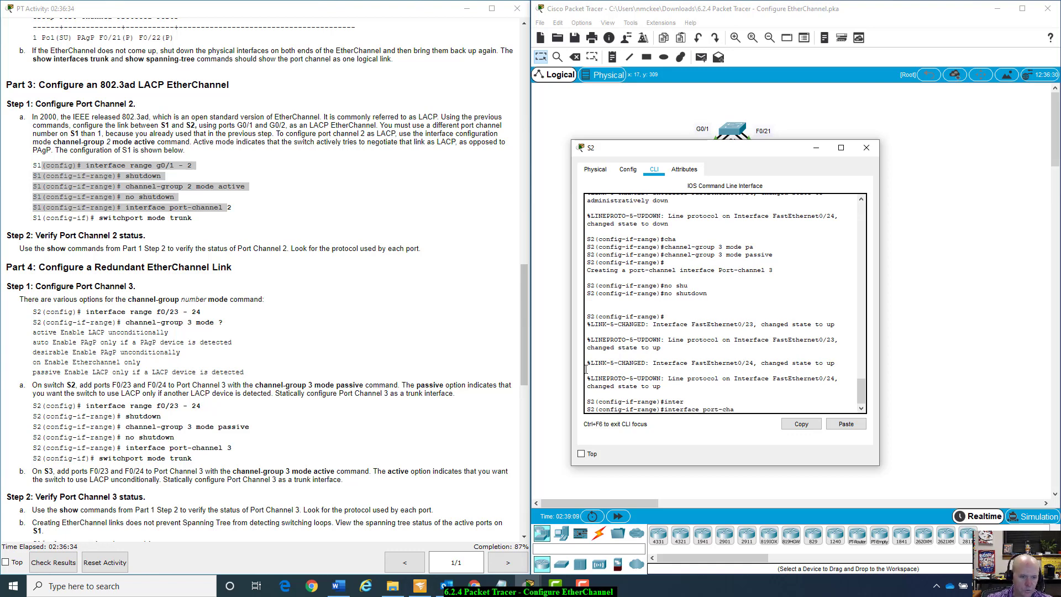
# Step: Review the activity's Port Channel 3 commands for S2, from the interface range and channel-group to the port-channel interface
pyautogui.click(128, 446)
pyautogui.moveTo(128, 446); pyautogui.dragTo(129, 446)
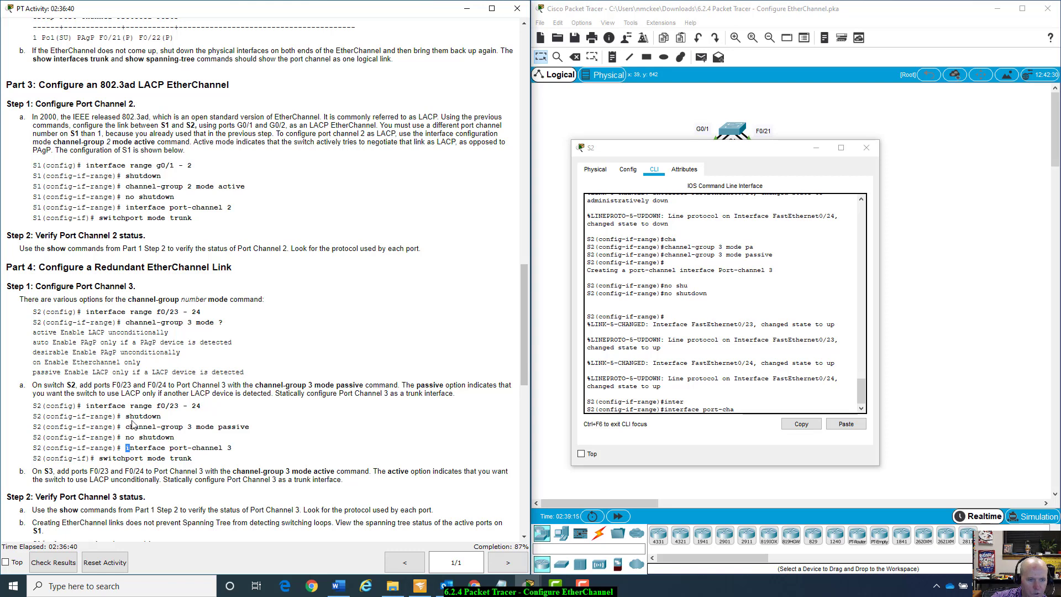
pyautogui.moveTo(86, 407); pyautogui.dragTo(203, 407)
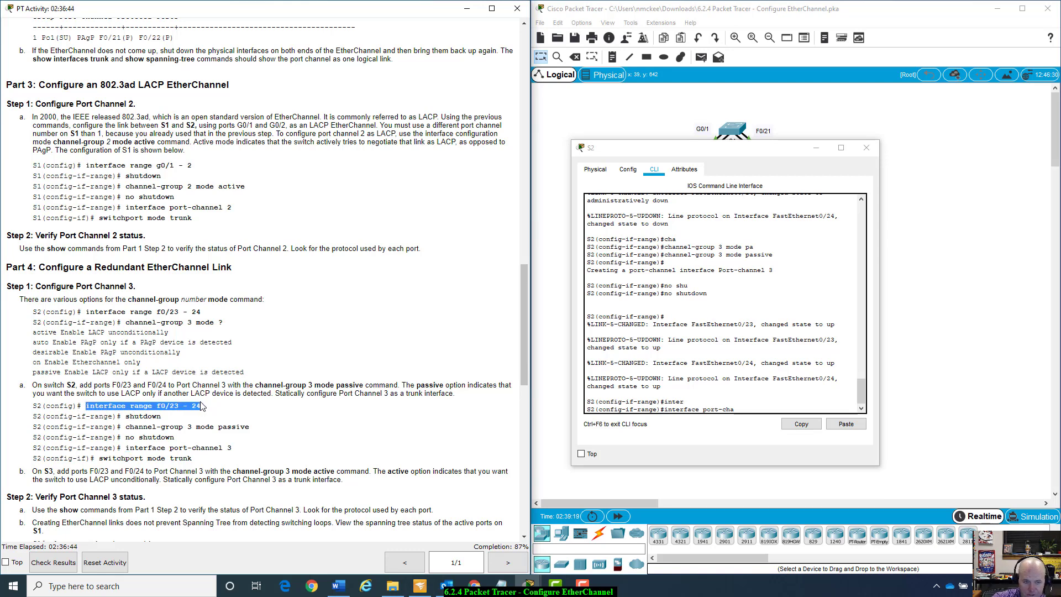
pyautogui.click(126, 427)
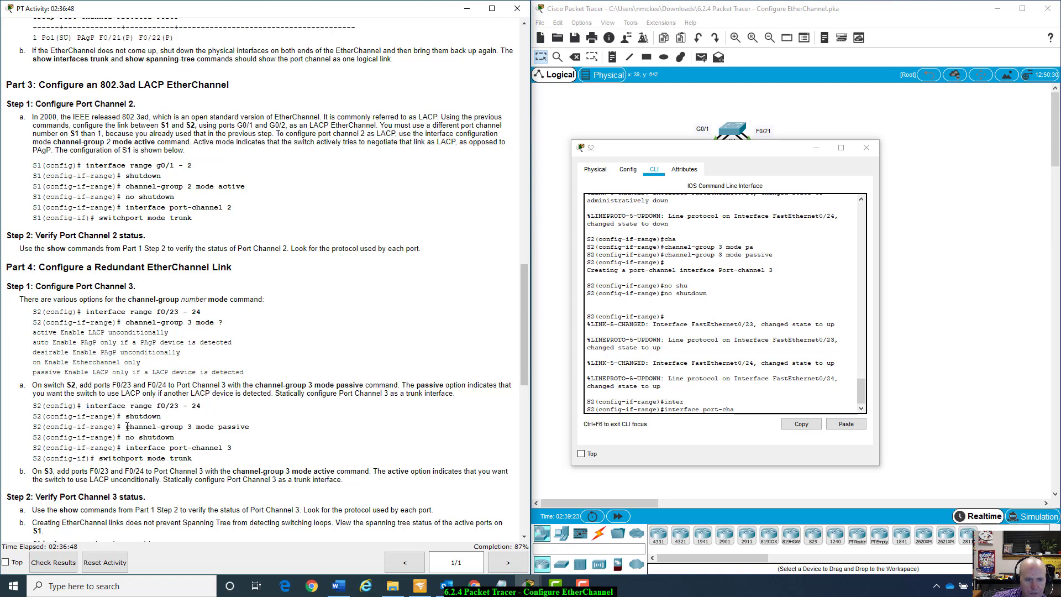
pyautogui.moveTo(126, 427); pyautogui.dragTo(192, 428)
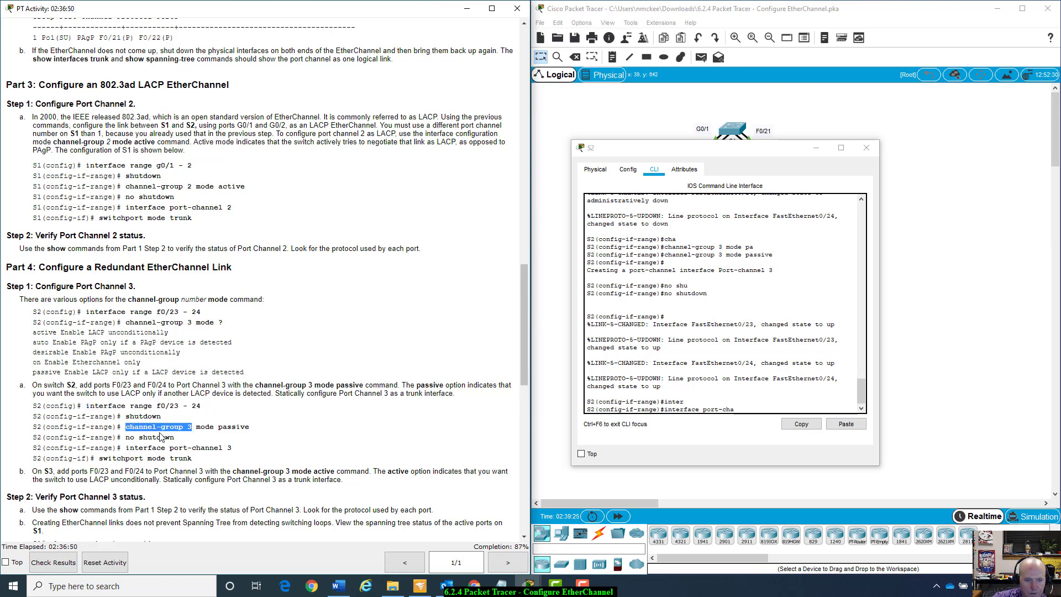
pyautogui.moveTo(127, 448); pyautogui.dragTo(163, 448)
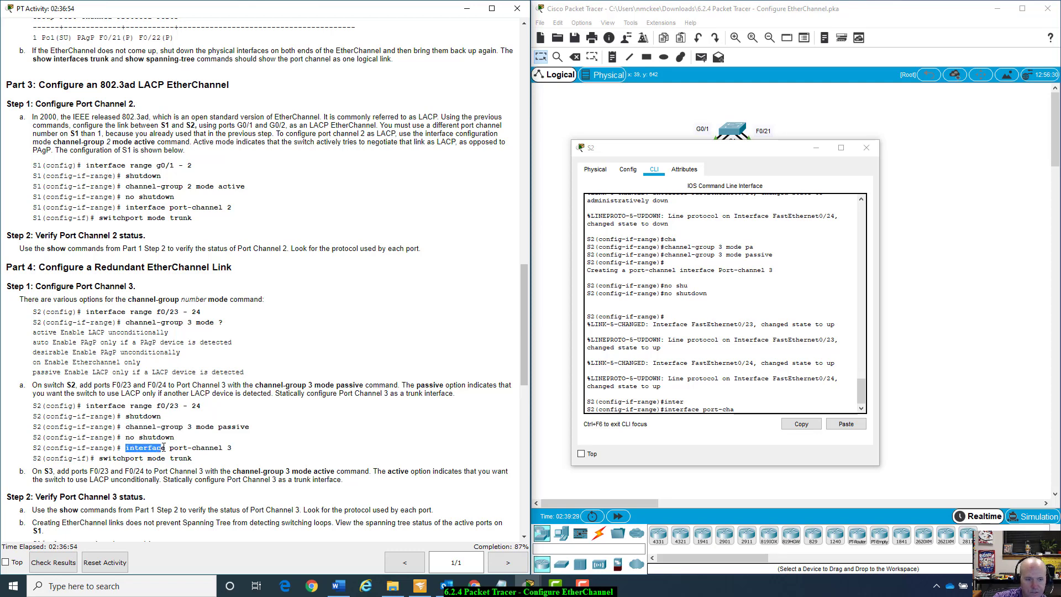
pyautogui.moveTo(164, 448); pyautogui.dragTo(235, 449)
pyautogui.click(339, 465)
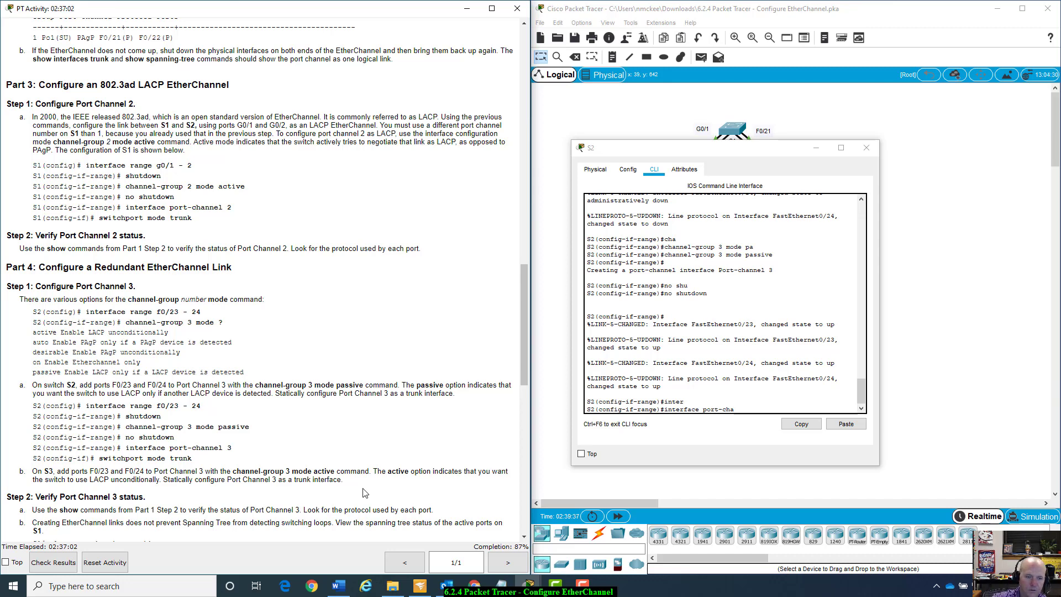
# Step: Complete the command to enter configuration of interface port-channel 3 on S2
pyautogui.click(746, 411)
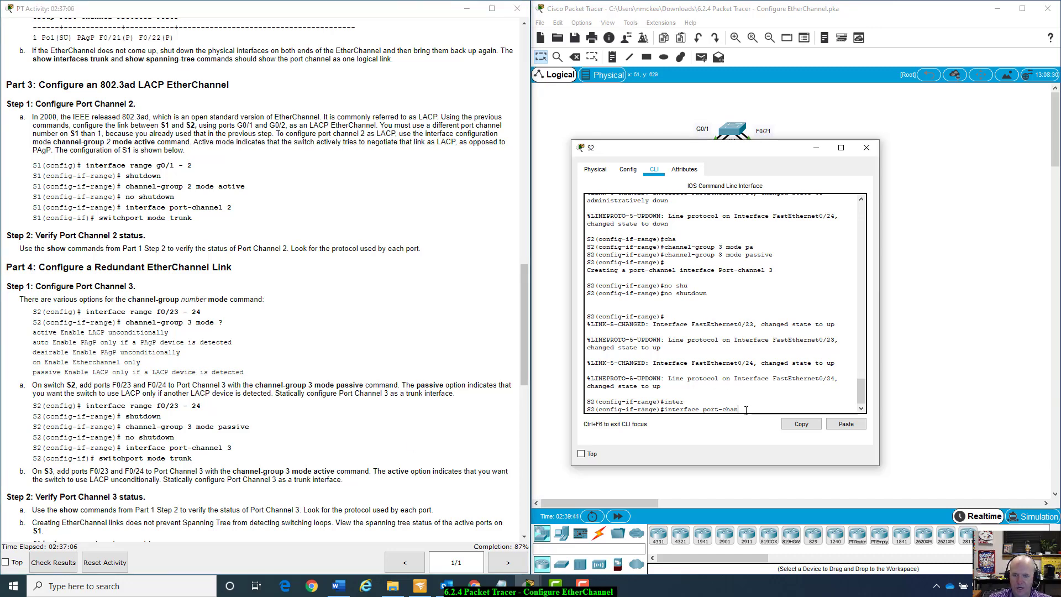
pyautogui.write('n')
pyautogui.press('Tab')
pyautogui.write('nel')
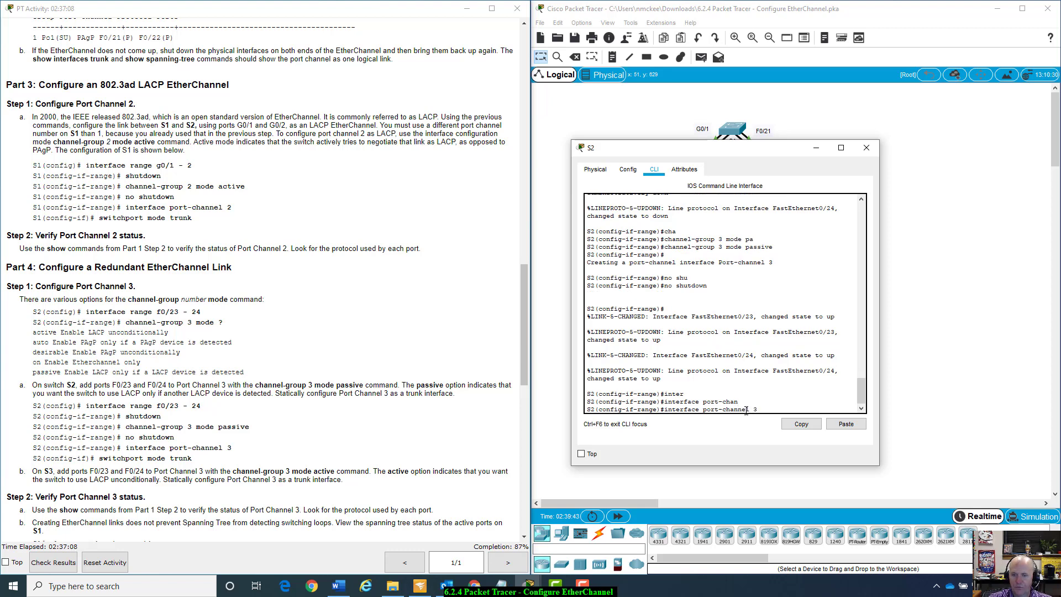
pyautogui.write(' 3')
pyautogui.press('Return')
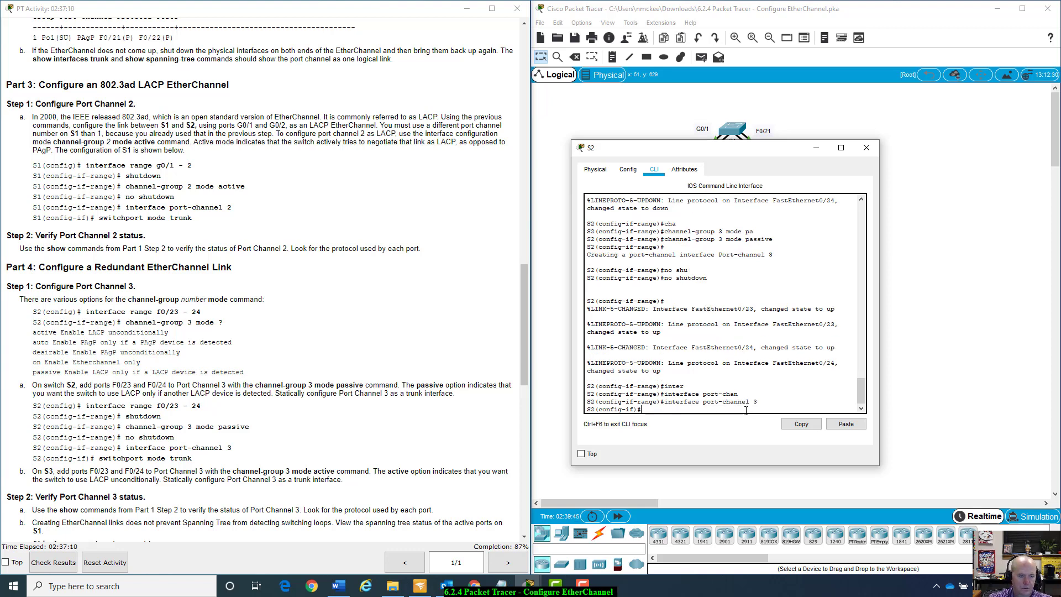
# Step: Set S2's port-channel 3 interface to trunk with switchport mode trunk
pyautogui.write('s')
pyautogui.press('Tab')
pyautogui.write('wi')
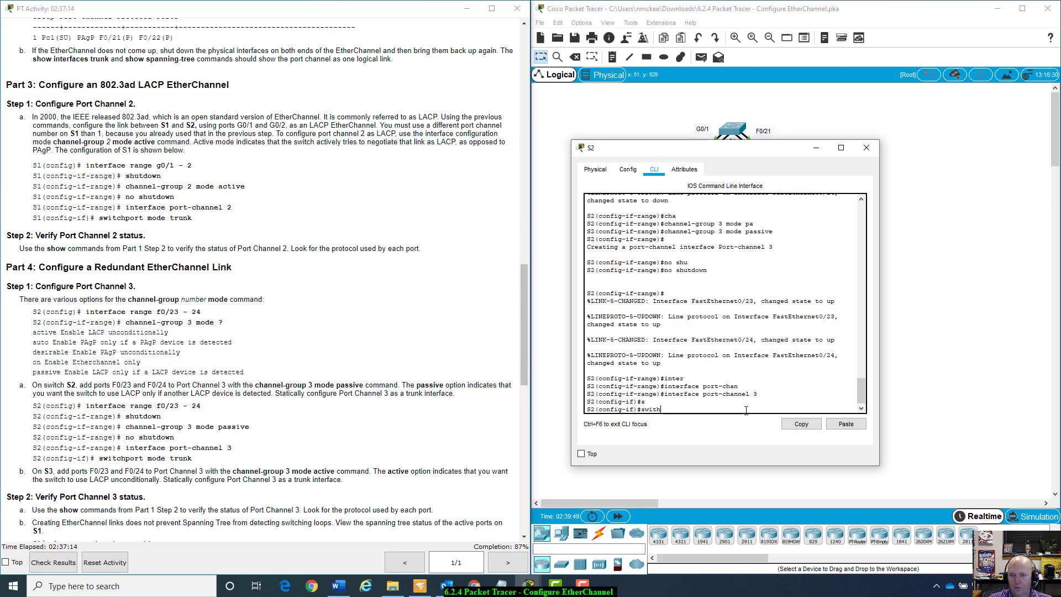
pyautogui.write('th')
pyautogui.press('Tab')
pyautogui.press('BackSpace')
pyautogui.write('c')
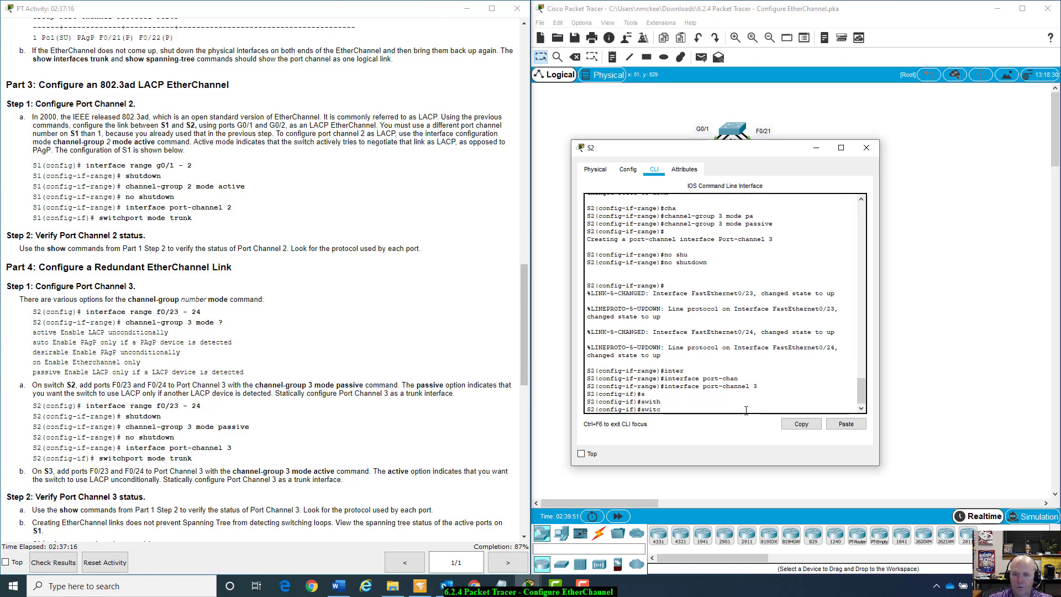
pyautogui.press('Tab')
pyautogui.write('mode tru')
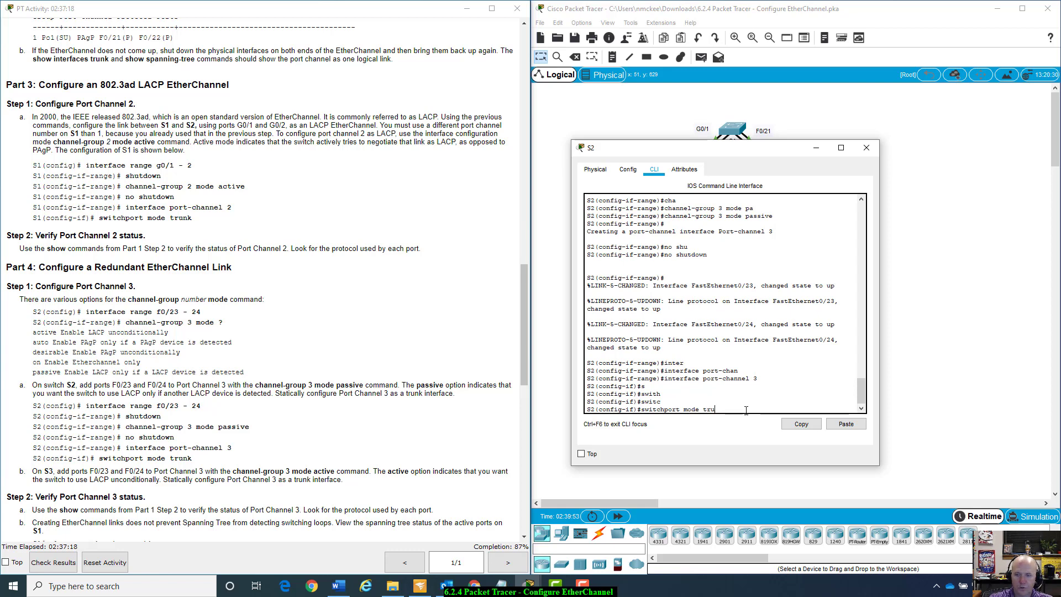
pyautogui.write('nk')
pyautogui.press('Return')
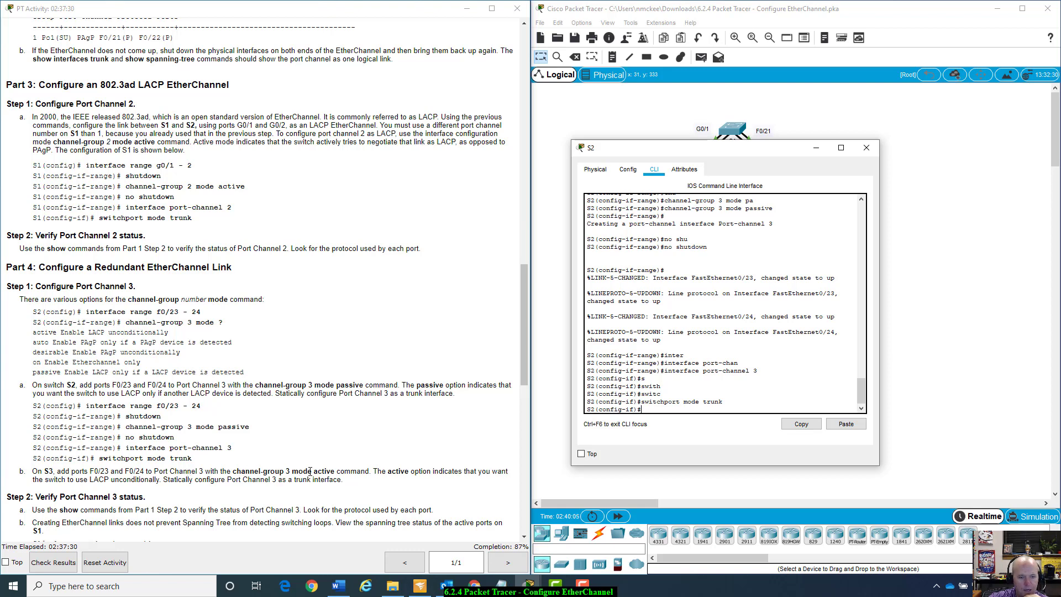
# Step: Compare the active and passive modes in the instructions, and uncover the topology to examine the Port Channel 3 links
pyautogui.moveTo(312, 471); pyautogui.dragTo(337, 472)
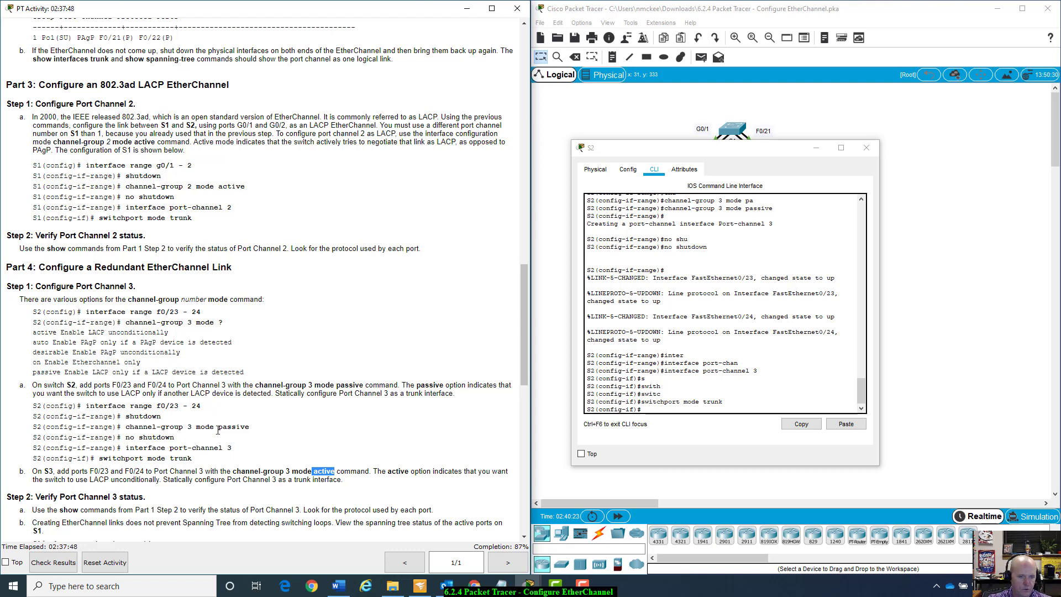
pyautogui.moveTo(219, 428); pyautogui.dragTo(250, 429)
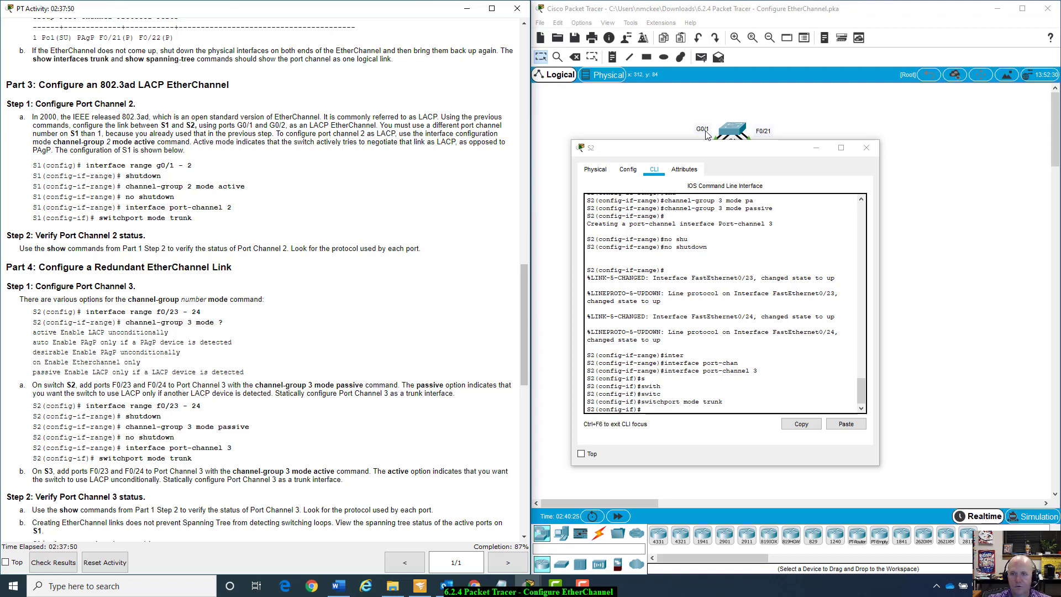
pyautogui.moveTo(719, 148); pyautogui.dragTo(725, 294)
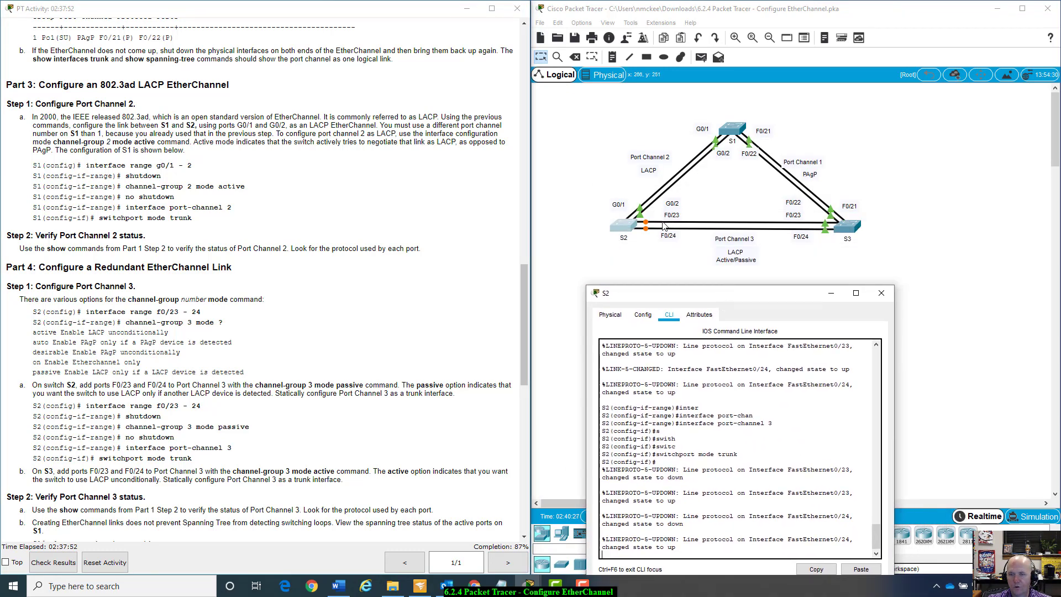
pyautogui.moveTo(805, 300)
pyautogui.mouseDown()
pyautogui.moveTo(812, 218)
pyautogui.moveTo(802, 296)
pyautogui.mouseUp()
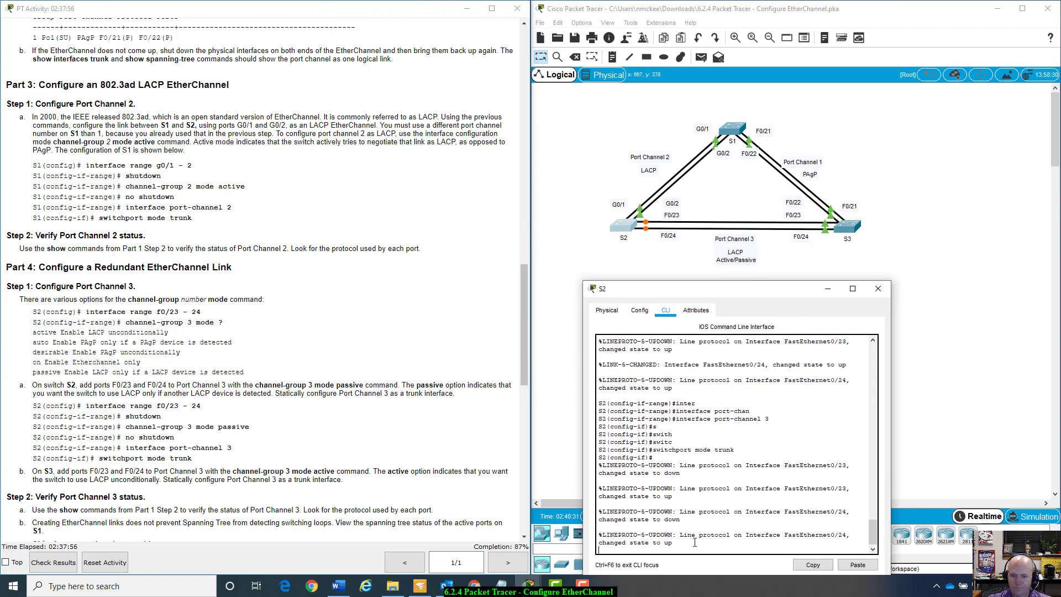
pyautogui.press('Return')
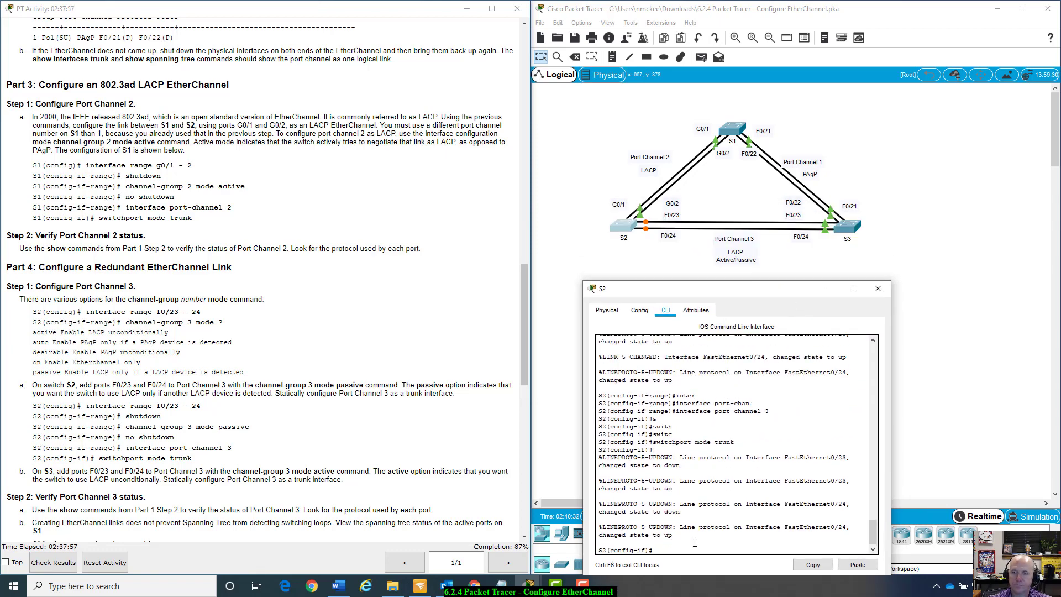
# Step: Switch from S2's console to S3's command line and enter global configuration mode with enable and config t
pyautogui.click(879, 289)
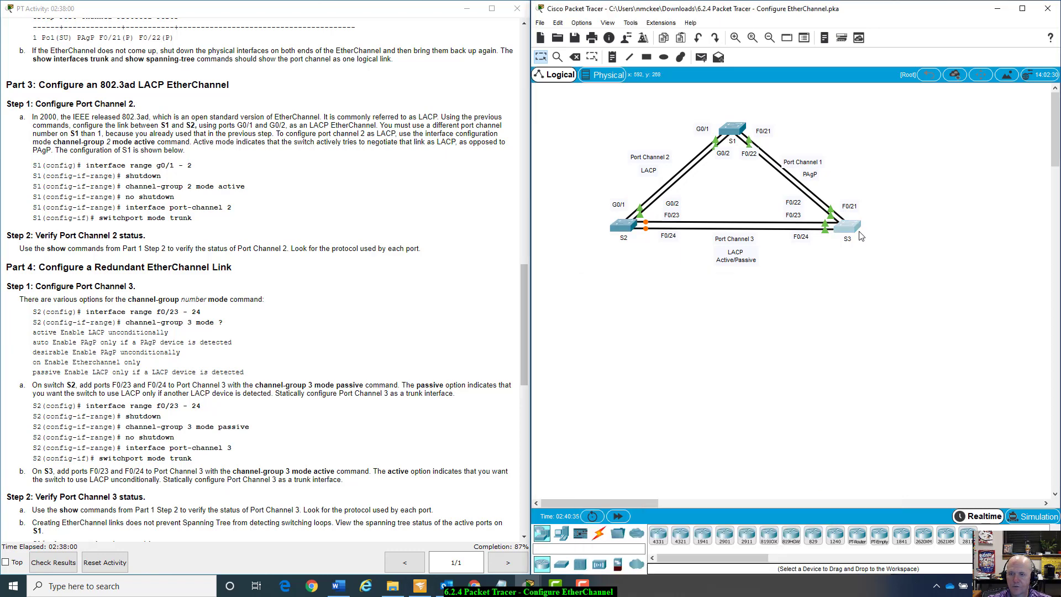
pyautogui.click(861, 235)
pyautogui.moveTo(483, 133); pyautogui.dragTo(741, 165)
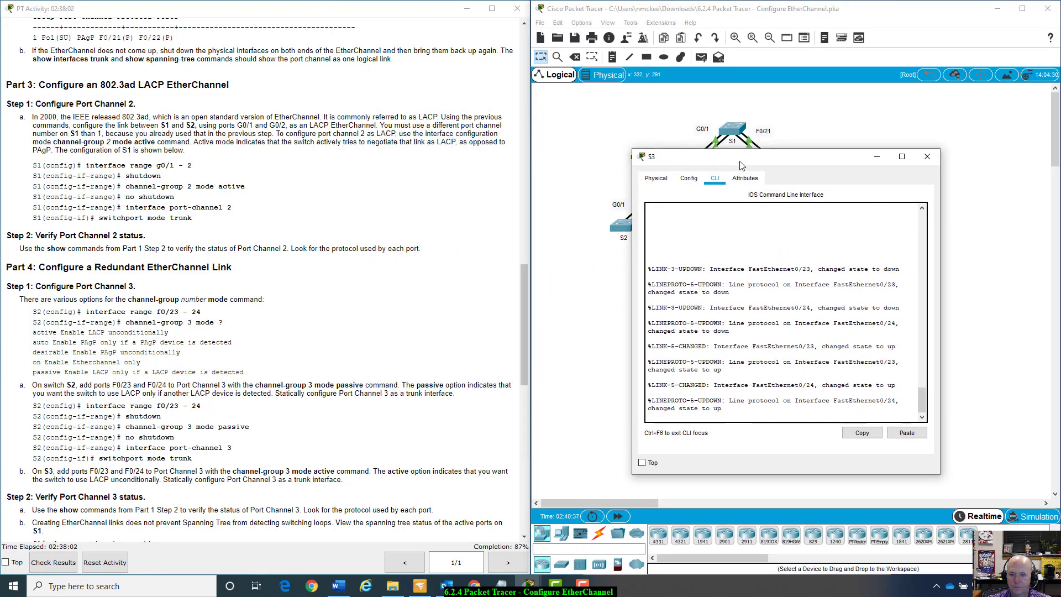
pyautogui.click(781, 413)
pyautogui.press('Return')
pyautogui.write('enable')
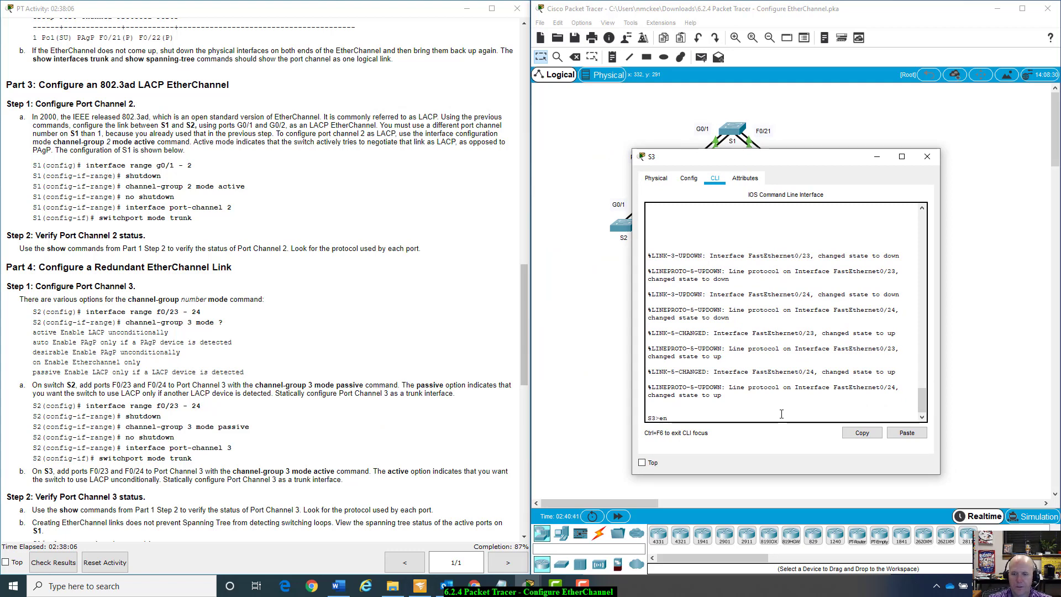
pyautogui.press('Return')
pyautogui.write('con')
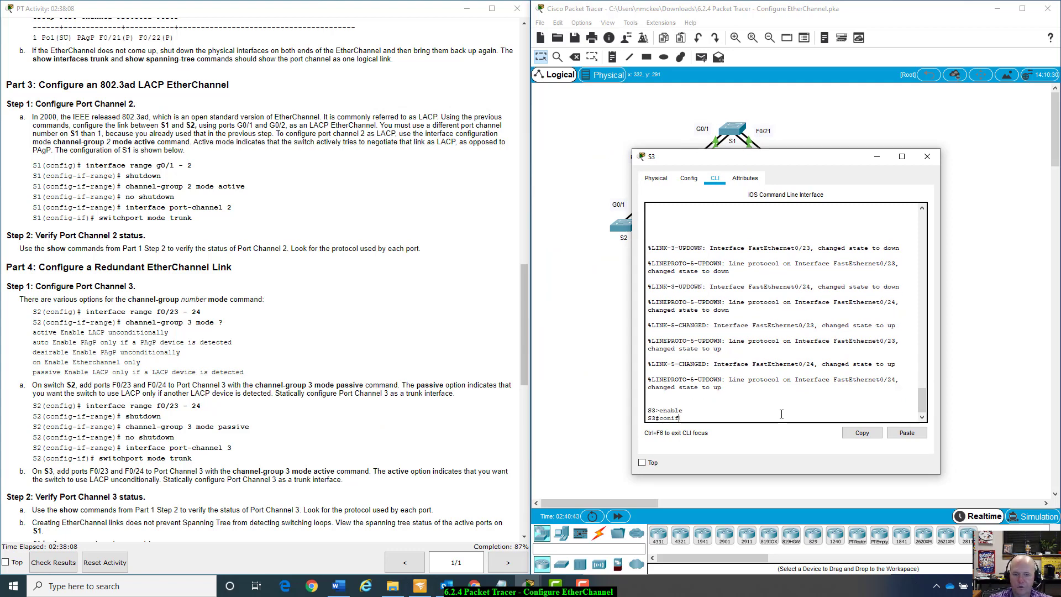
pyautogui.write('fig t')
pyautogui.press('Return')
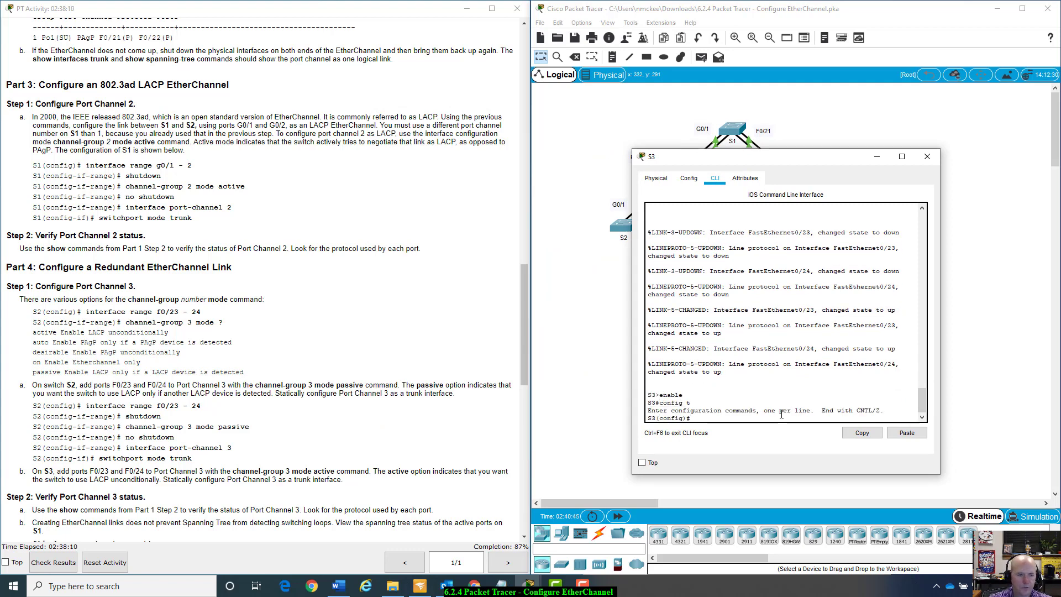
# Step: Select the interface range f0/23-24 on S3 and shut it down
pyautogui.write('int r')
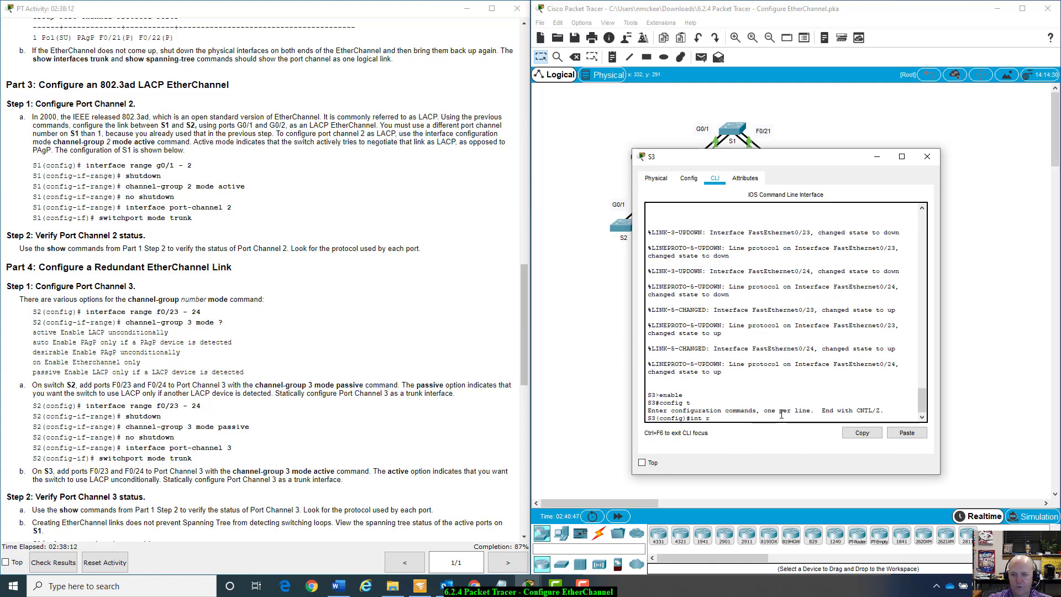
pyautogui.write('ange f0/')
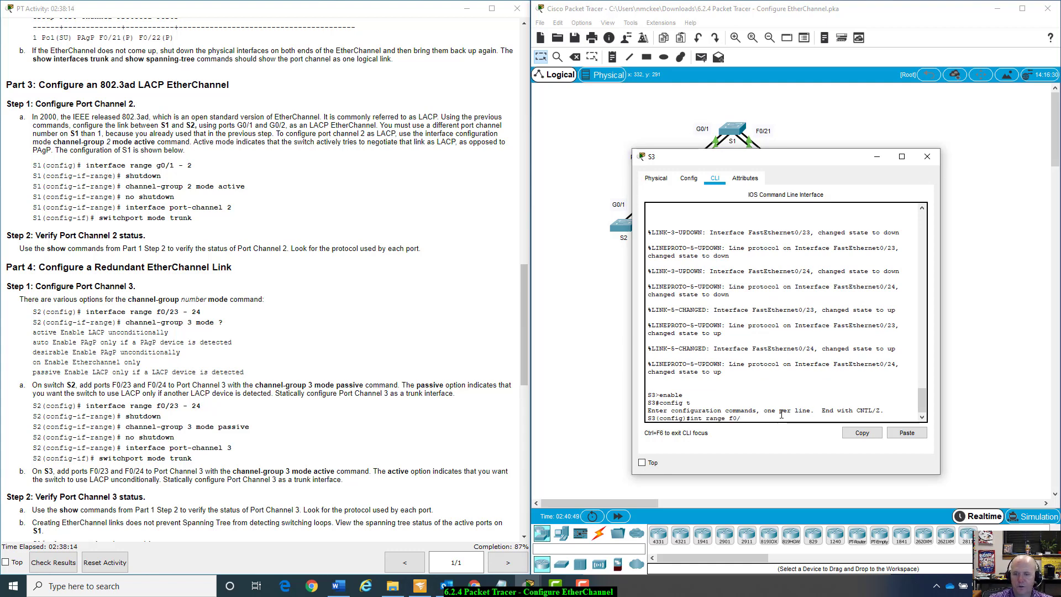
pyautogui.write('23-24')
pyautogui.press('Return')
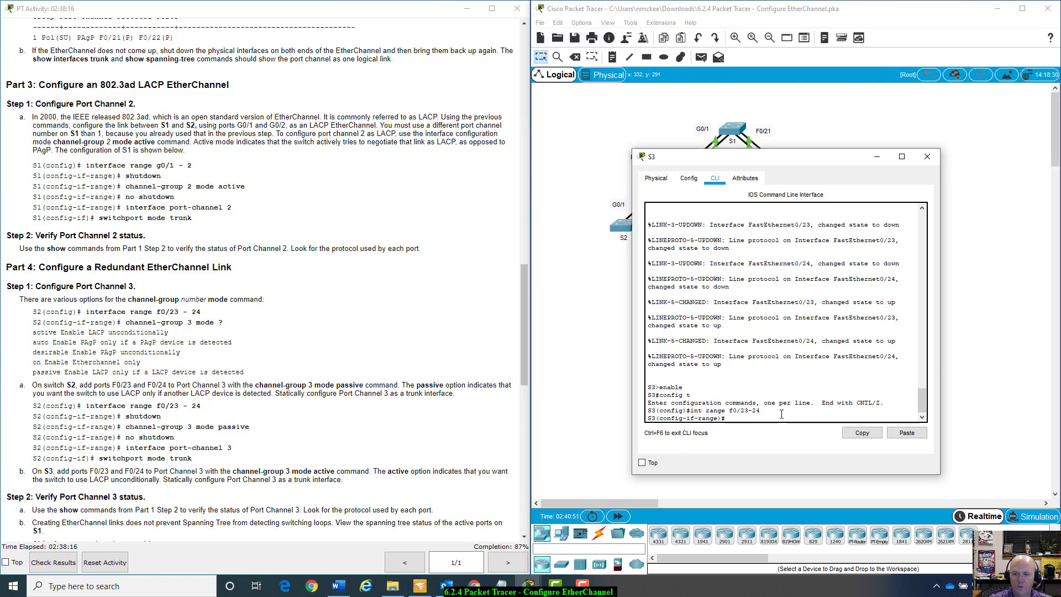
pyautogui.write('shu')
pyautogui.press('Tab')
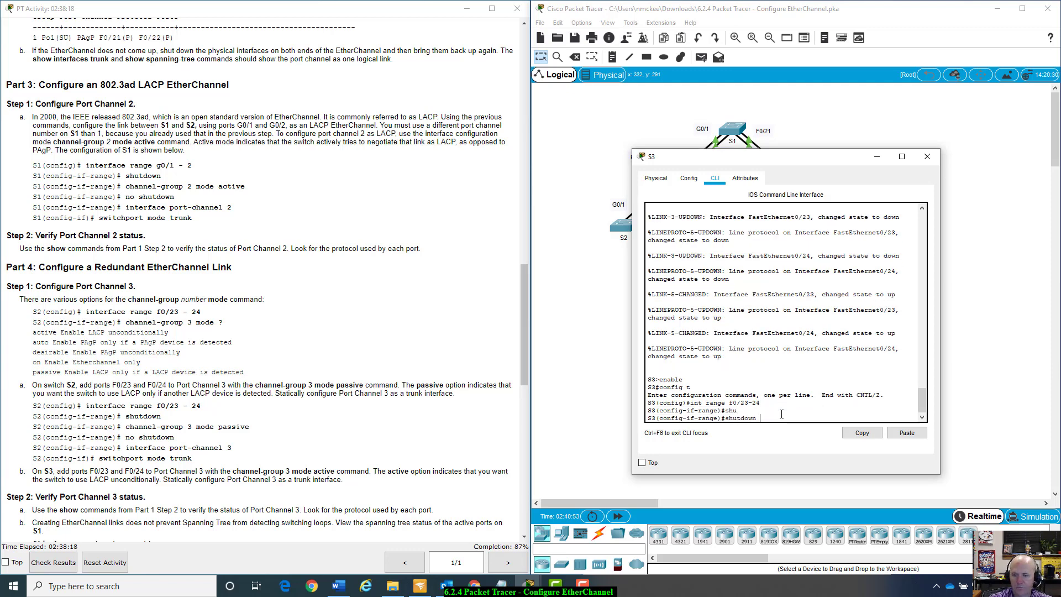
pyautogui.press('Return')
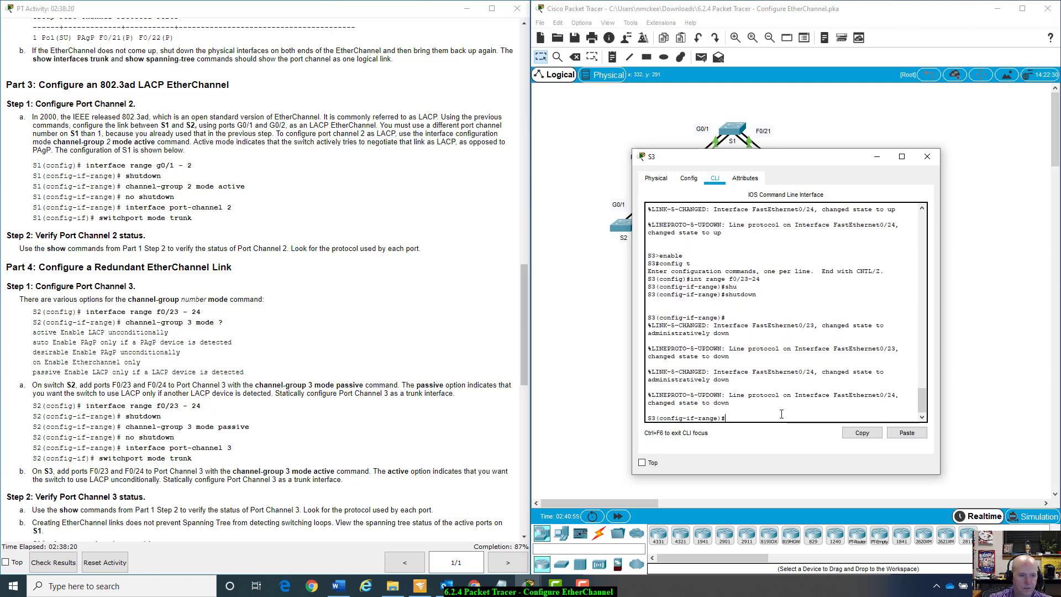
# Step: Assign S3's ports f0/23-24 to channel-group 3 in active mode
pyautogui.write('channel')
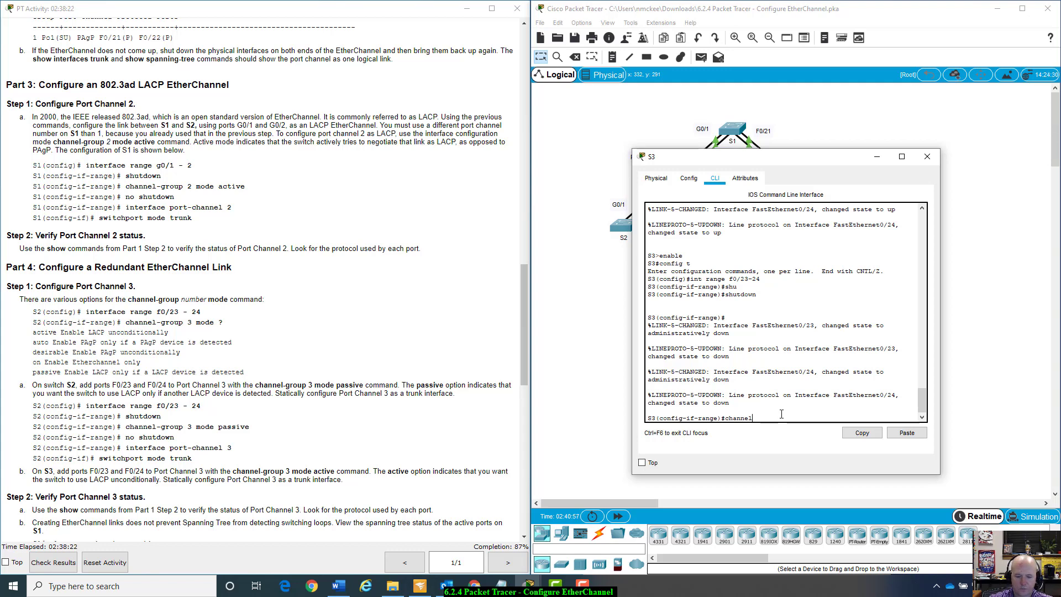
pyautogui.write('-gr')
pyautogui.press('Tab')
pyautogui.write('3 mode')
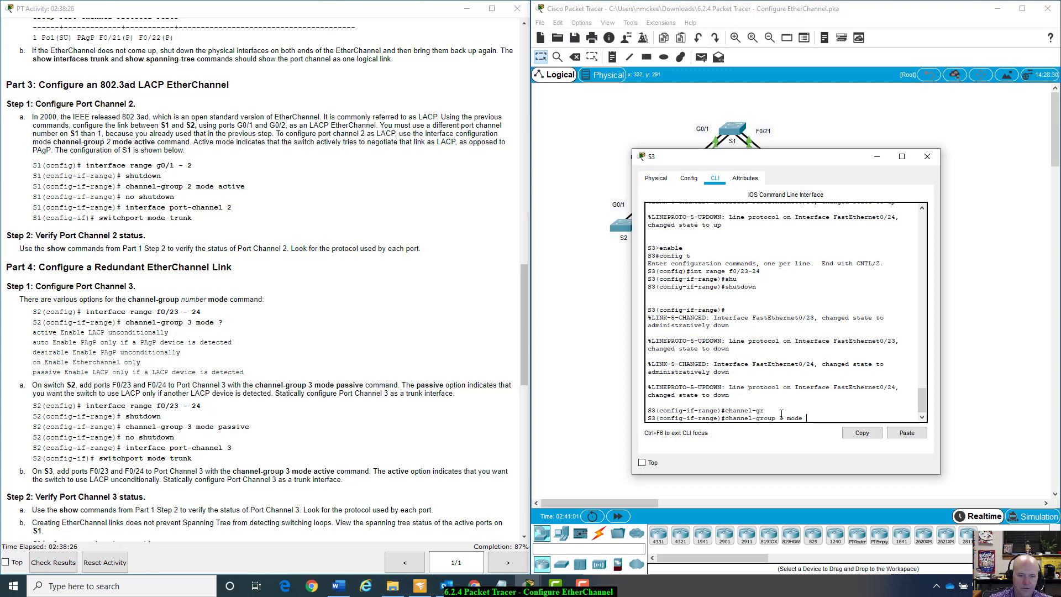
pyautogui.write(' ac')
pyautogui.press('Tab')
pyautogui.press('Return')
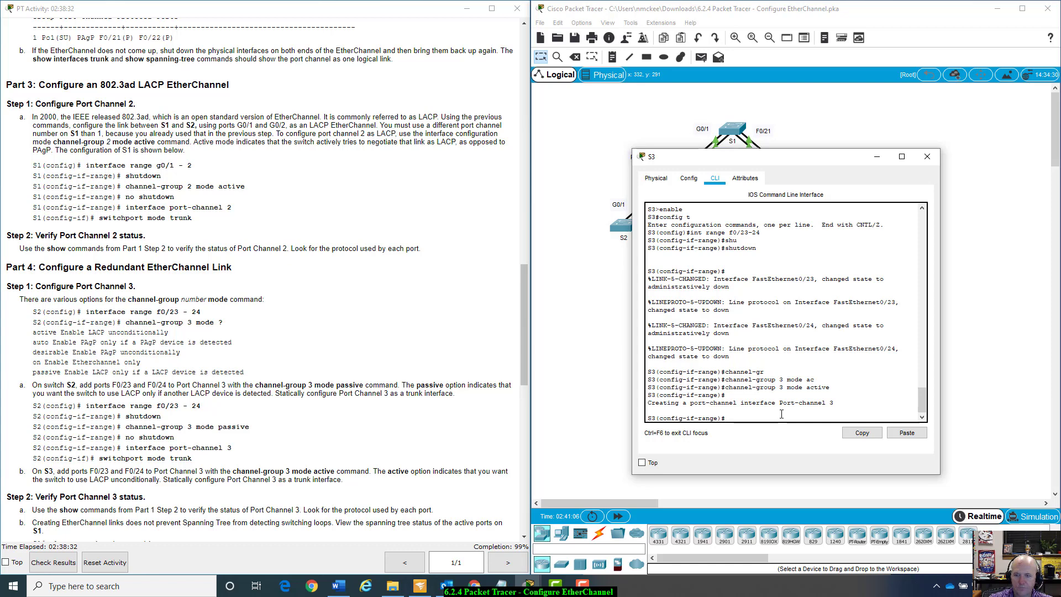
# Step: Bring S3's ports f0/23-24 back up with no shutdown
pyautogui.write('no shu')
pyautogui.press('Tab')
pyautogui.press('Return')
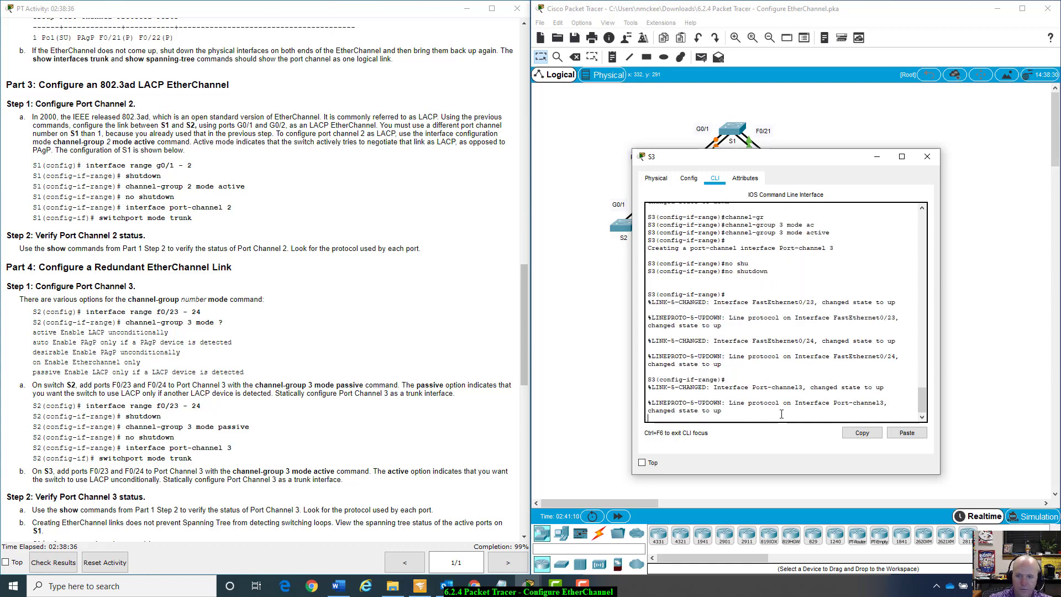
# Step: Enter interface configuration mode for port-channel 3 on S3
pyautogui.write('int')
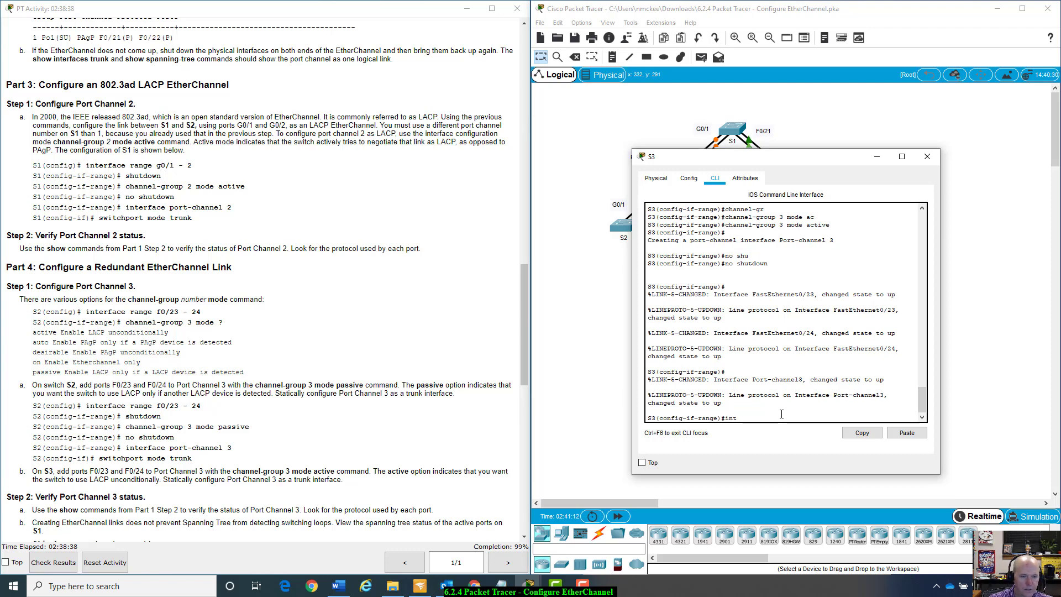
pyautogui.write('erface port-')
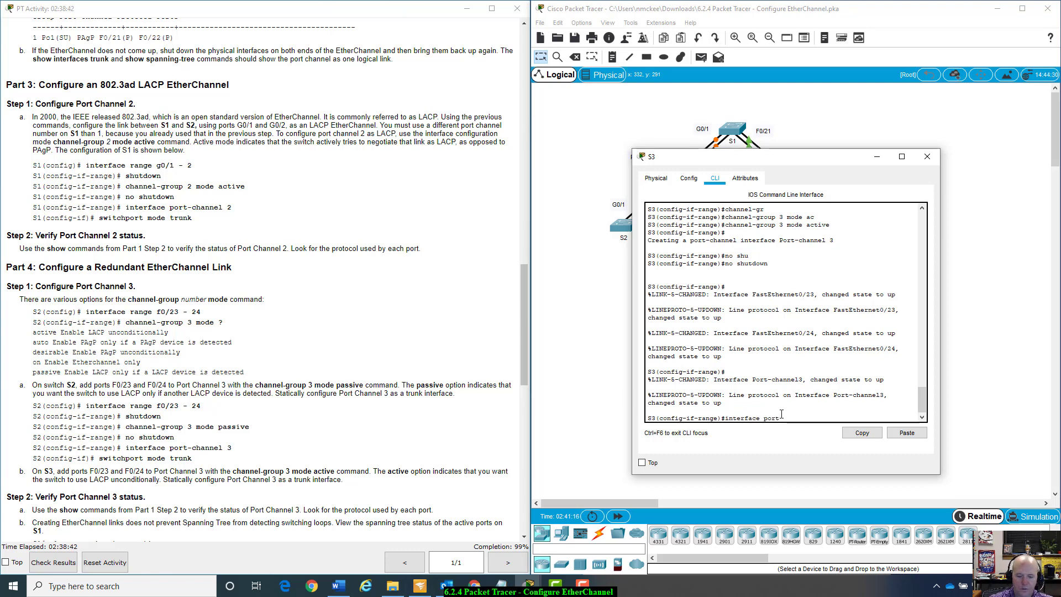
pyautogui.write('ch')
pyautogui.press('Tab')
pyautogui.write('annel 3')
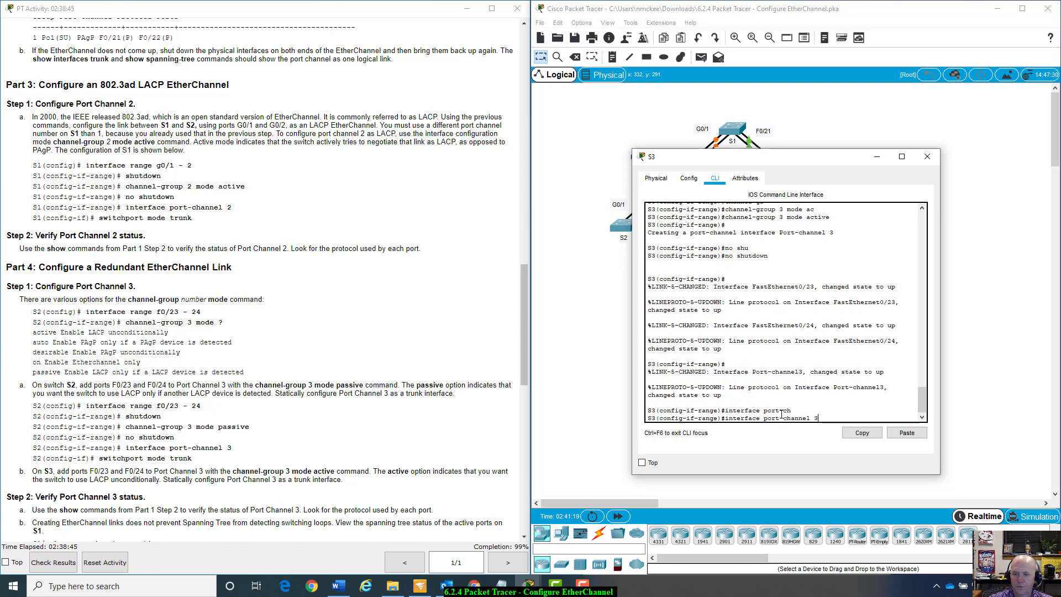
pyautogui.press('Return')
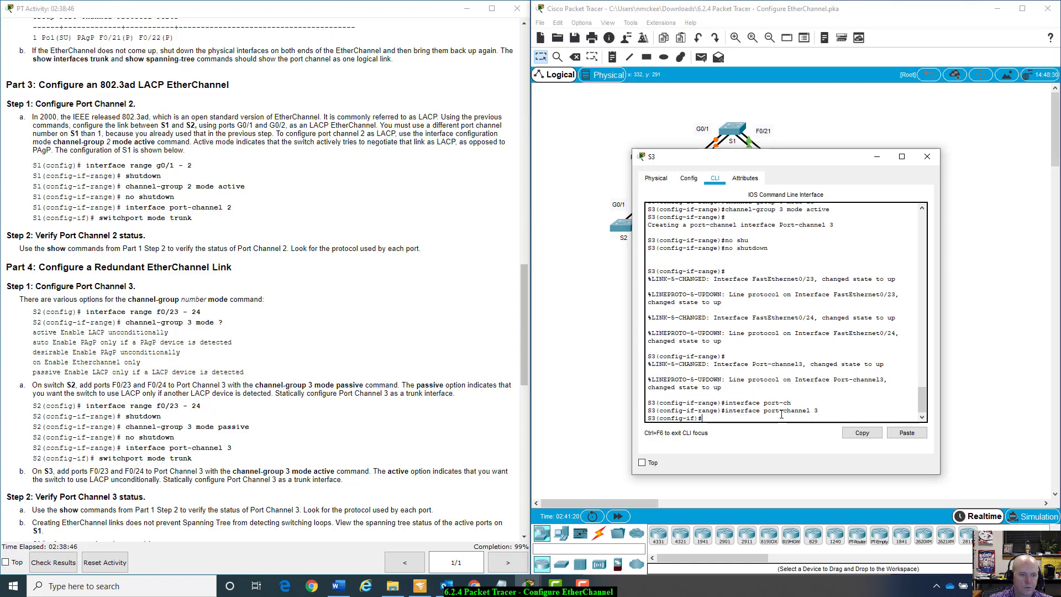
# Step: Set S3's Port Channel 3 as a static trunk with switchport mode trunk
pyautogui.write('s')
pyautogui.press('Tab')
pyautogui.write('wit')
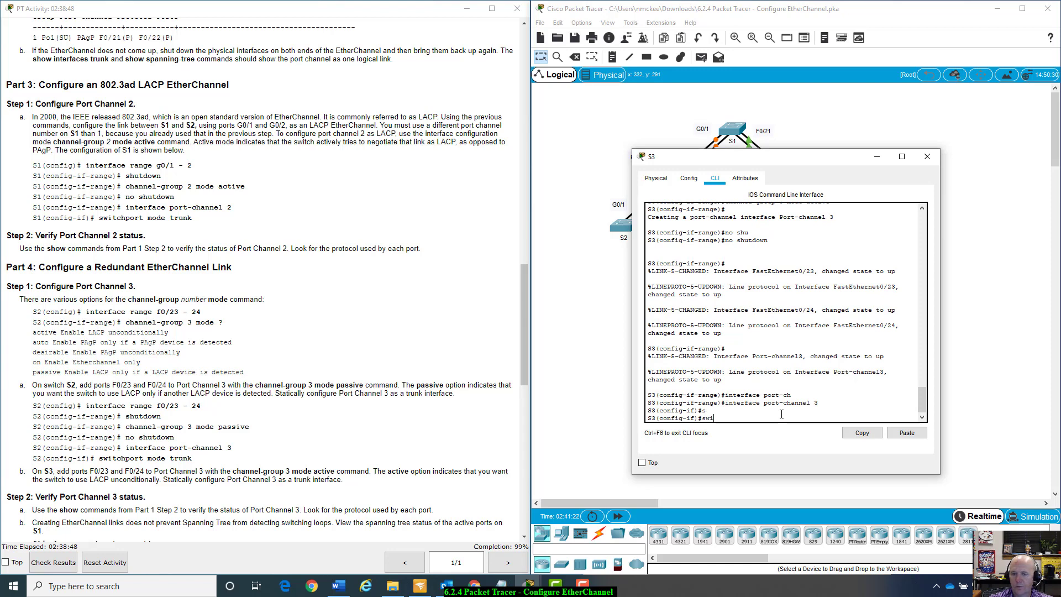
pyautogui.press('Tab')
pyautogui.write('mode trunk')
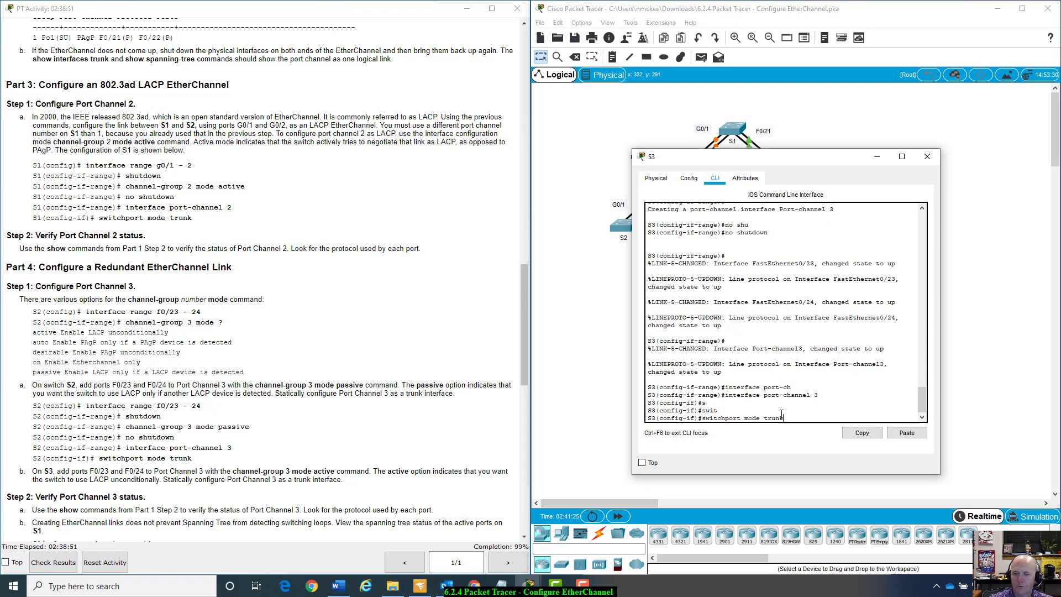
pyautogui.press('Return')
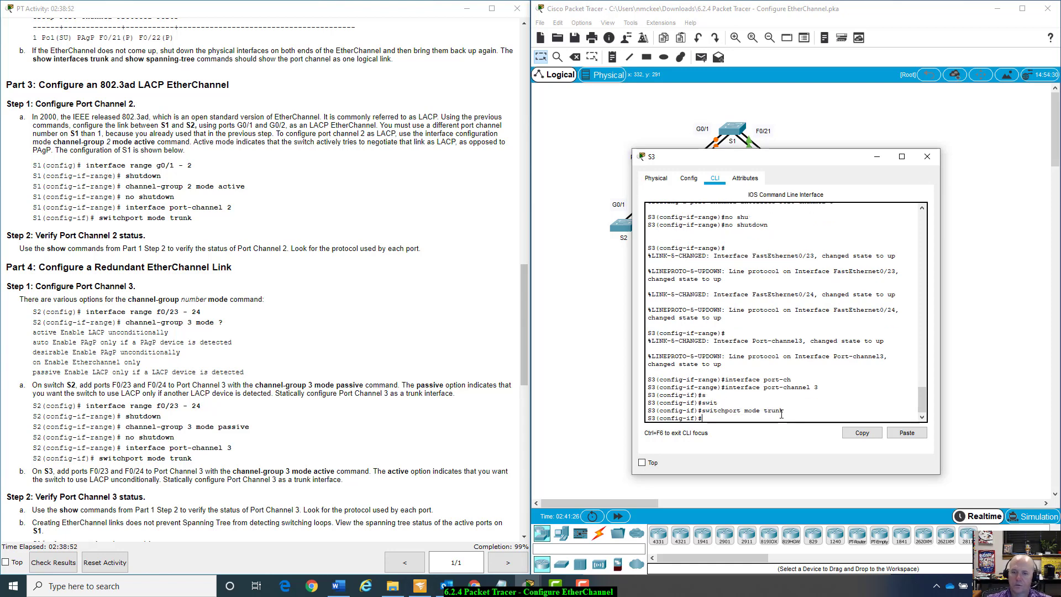
# Step: Dismiss S3's console and fast-forward the simulation time several times so the links between the switches converge
pyautogui.moveTo(805, 162); pyautogui.dragTo(768, 344)
pyautogui.click(772, 304)
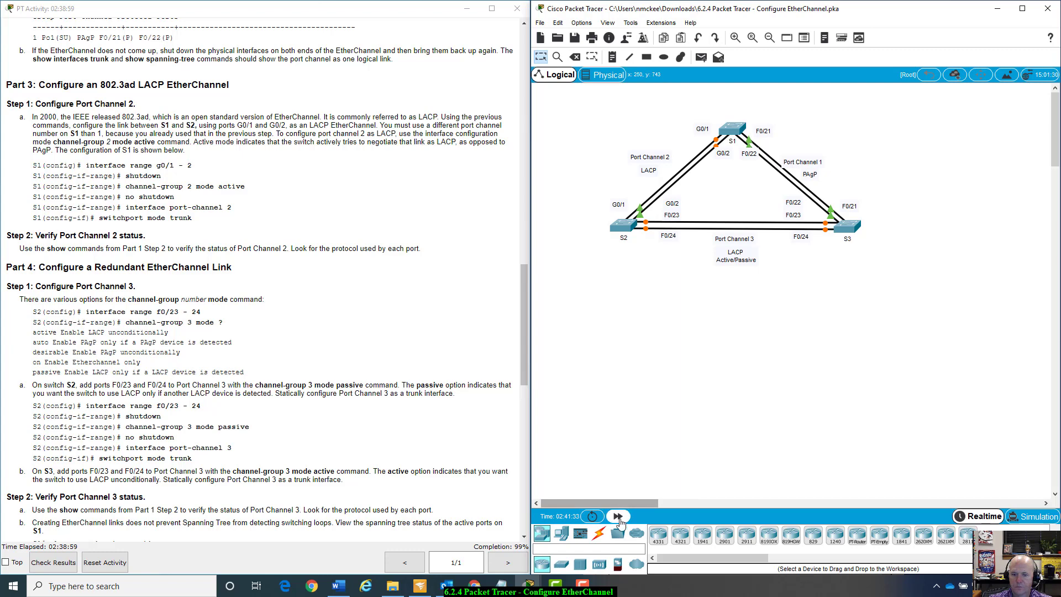
pyautogui.click(618, 517)
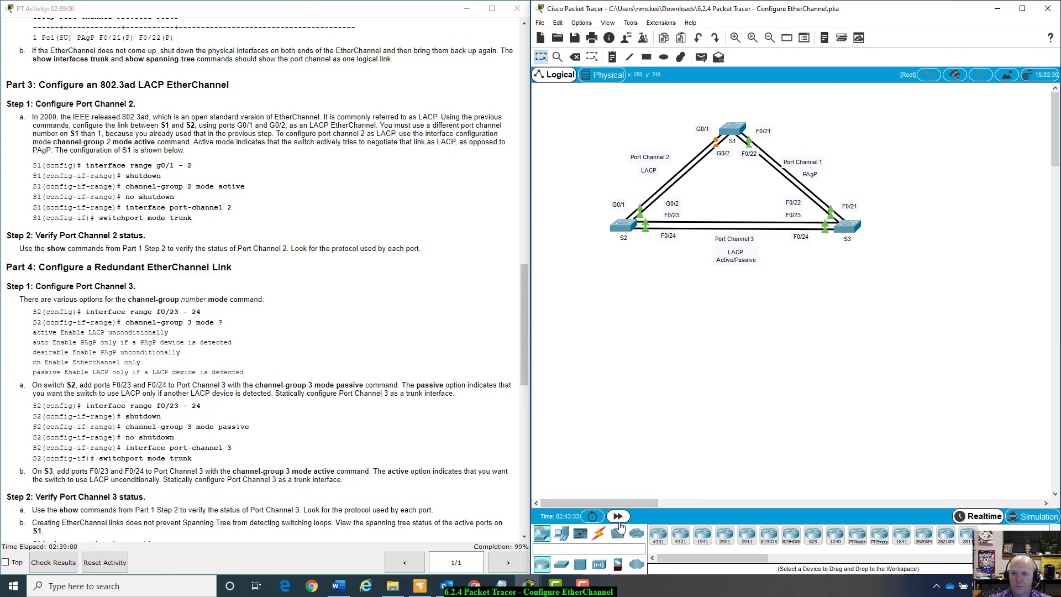
pyautogui.click(618, 516)
pyautogui.click(618, 517)
pyautogui.click(618, 516)
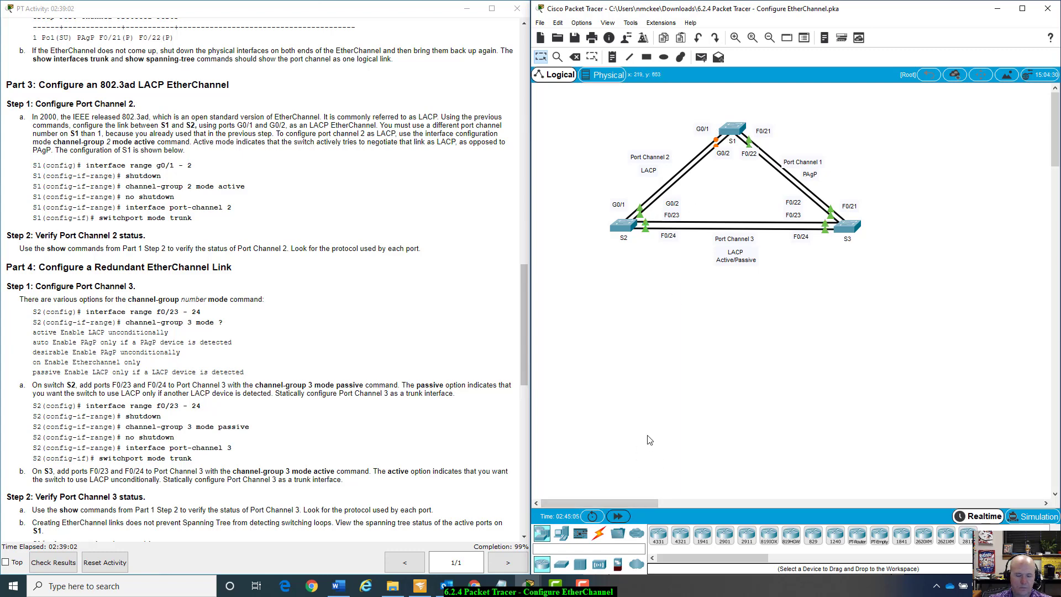
# Step: Consult the Port Channel 3 verification instructions, open S1's command line and enter privileged EXEC mode with enable
pyautogui.scroll(-2, 370, 499)
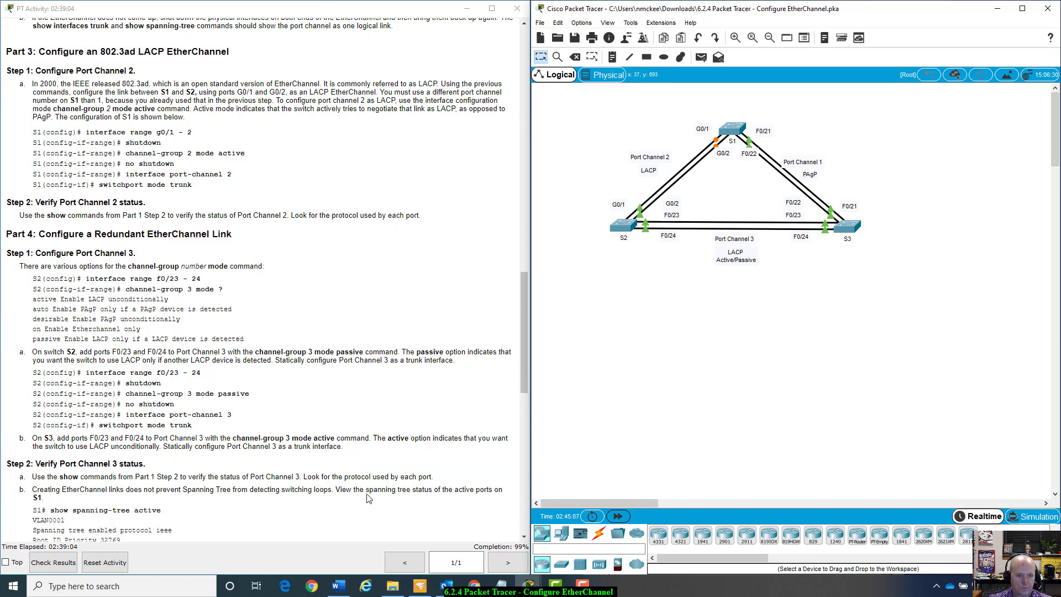
pyautogui.scroll(-4, 369, 499)
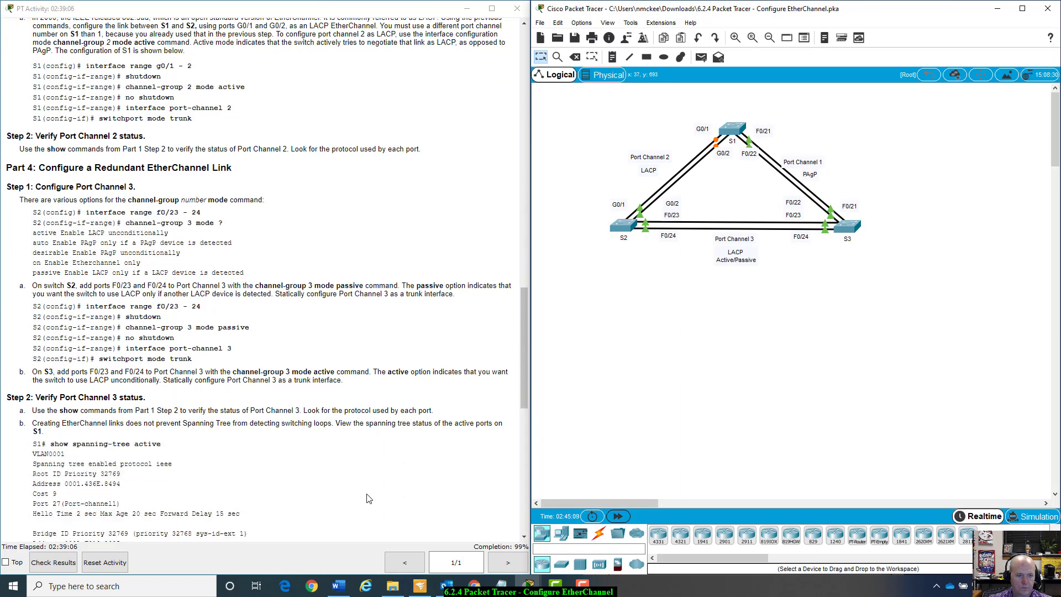
pyautogui.scroll(3, 369, 499)
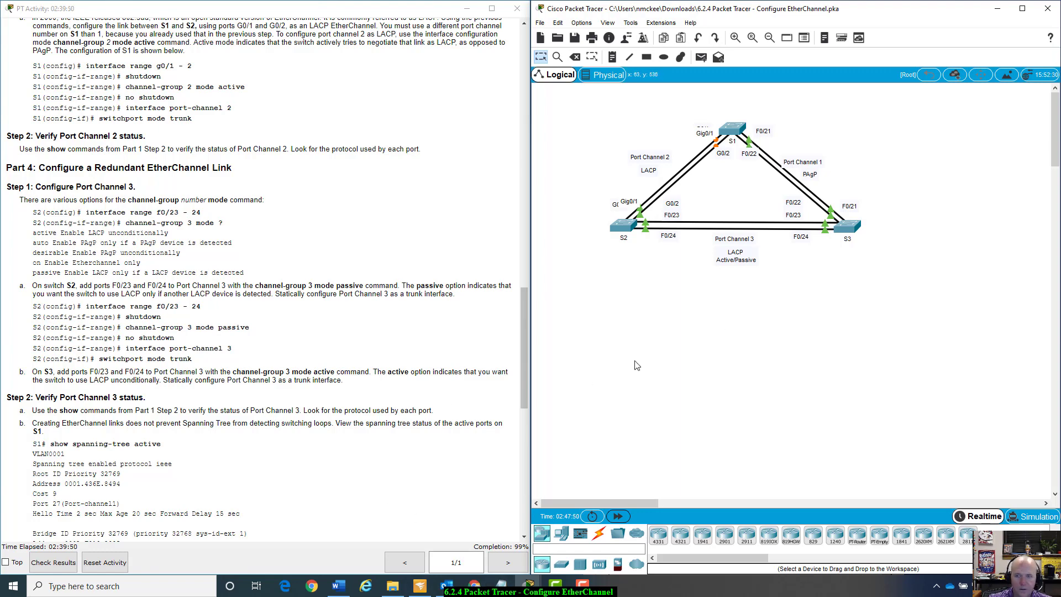
pyautogui.click(734, 128)
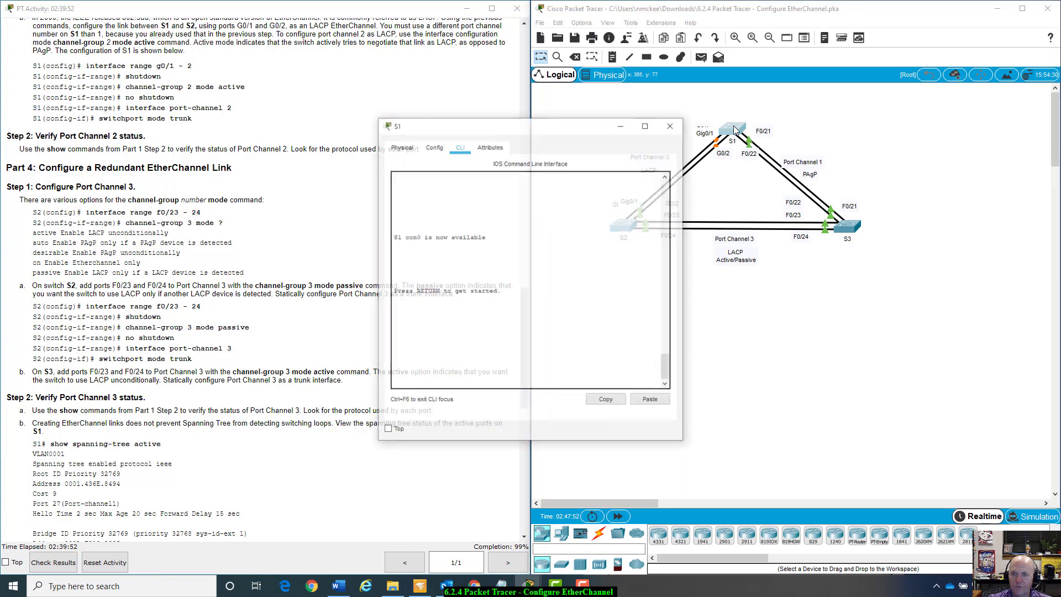
pyautogui.moveTo(584, 132); pyautogui.dragTo(776, 142)
pyautogui.click(734, 345)
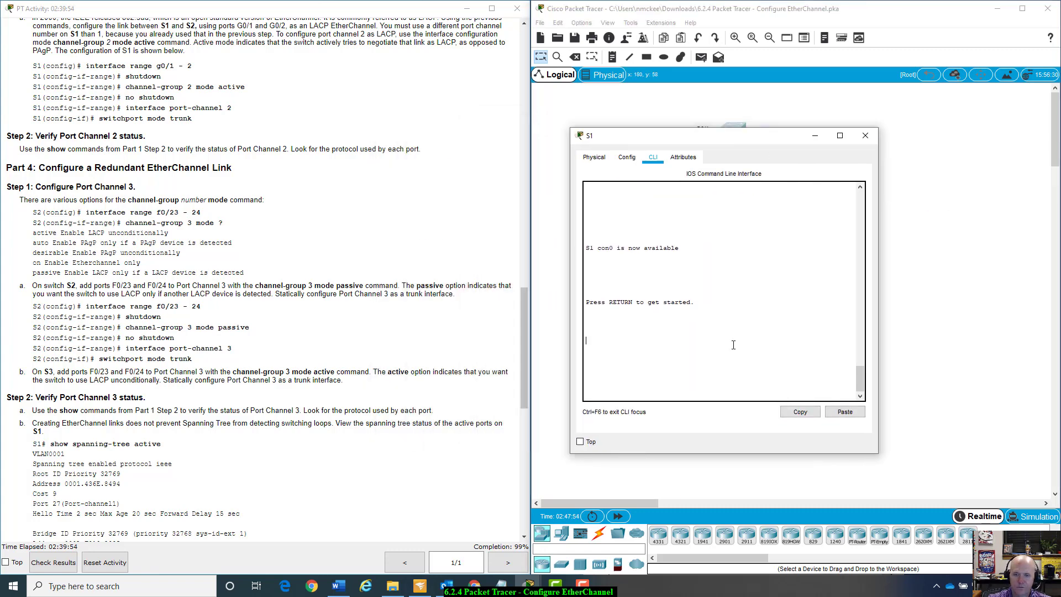
pyautogui.press('Return')
pyautogui.write('enable')
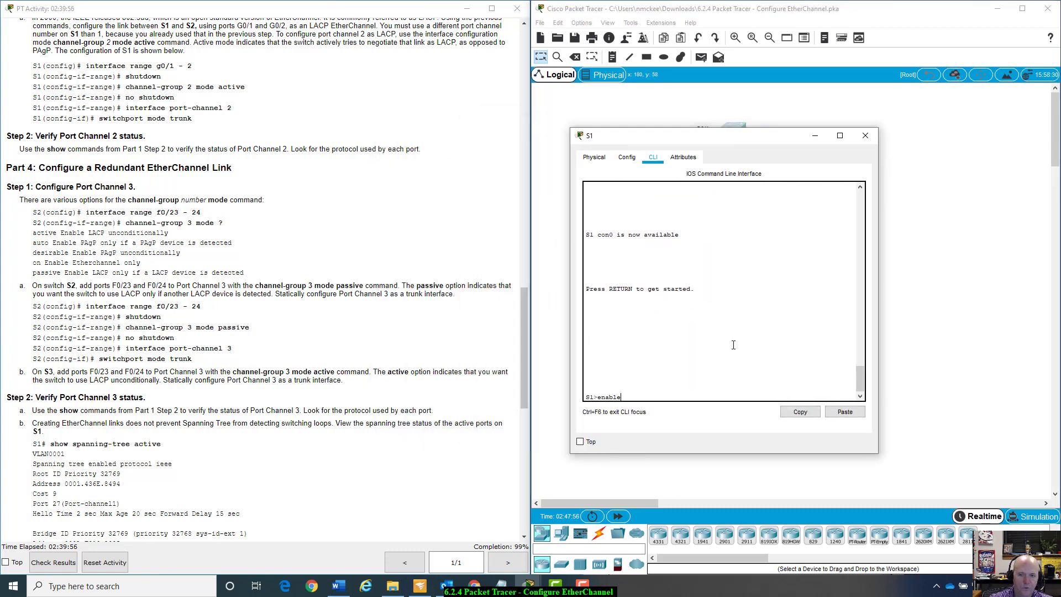
pyautogui.press('Return')
# Step: Run show spanning-tree active on S1 and compare the port states, especially Po2's, with the activity instructions
pyautogui.write('show sp')
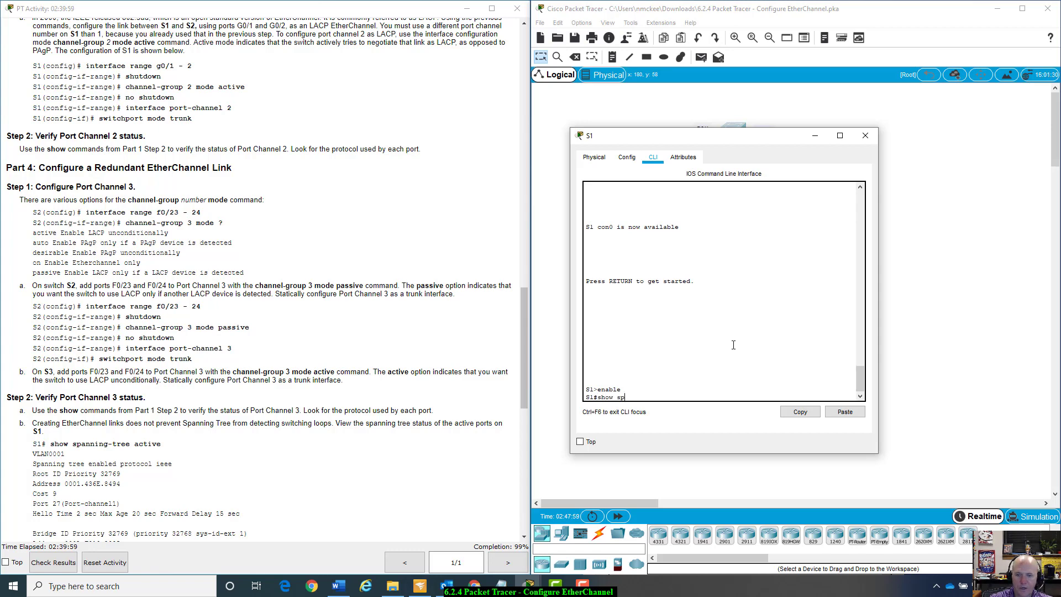
pyautogui.press('Tab')
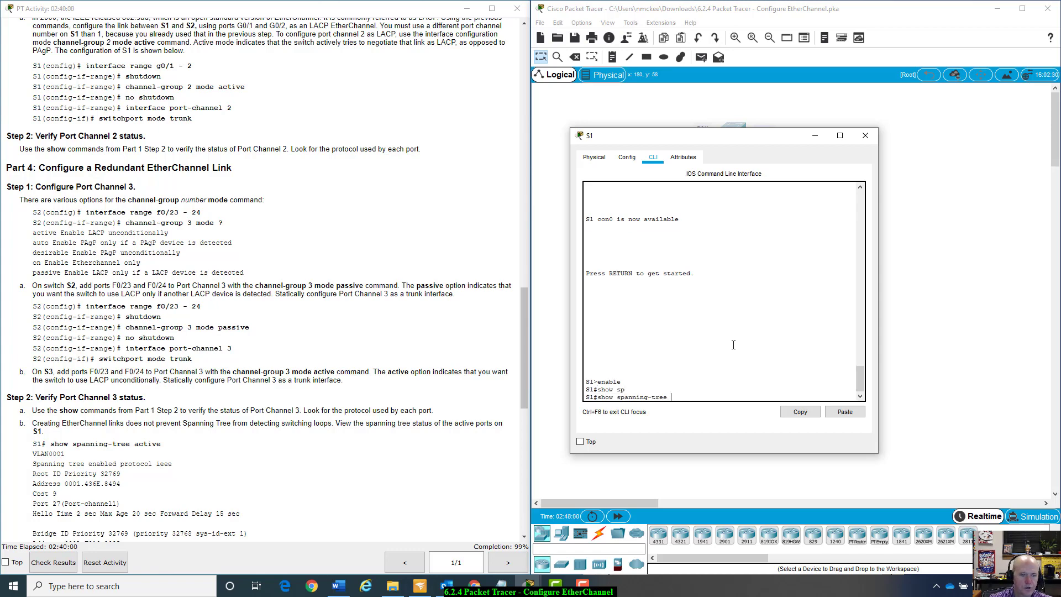
pyautogui.write('active')
pyautogui.press('Return')
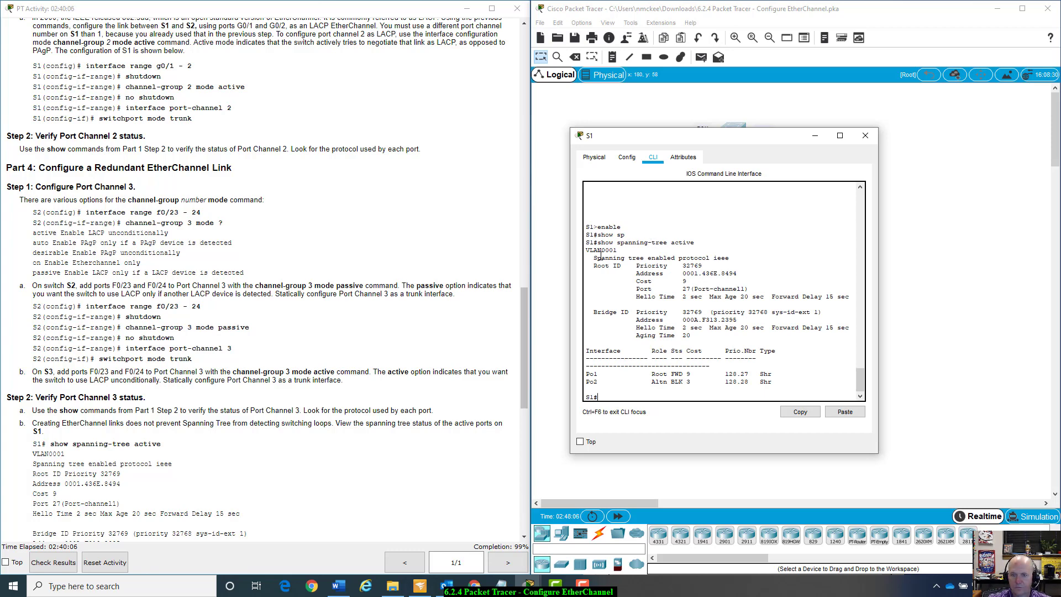
pyautogui.moveTo(594, 257); pyautogui.dragTo(680, 260)
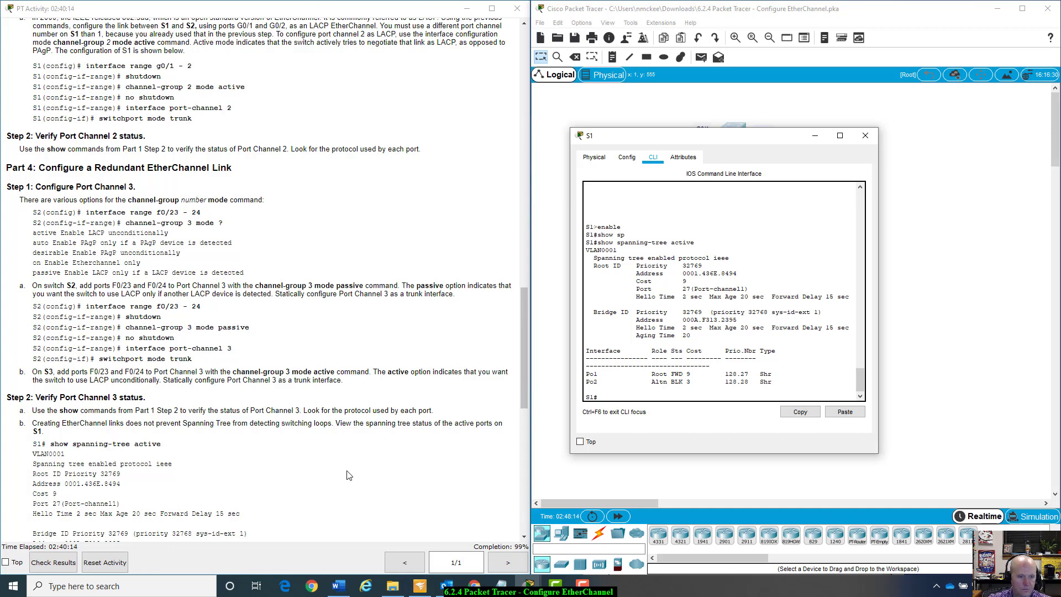
pyautogui.scroll(-5, 54, 420)
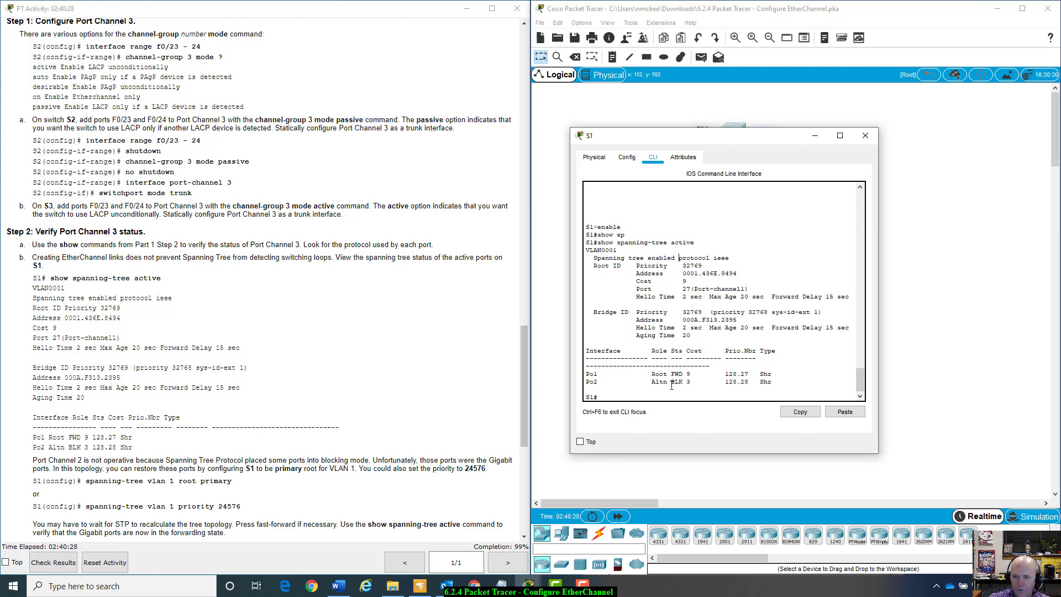
pyautogui.moveTo(685, 383); pyautogui.dragTo(670, 383)
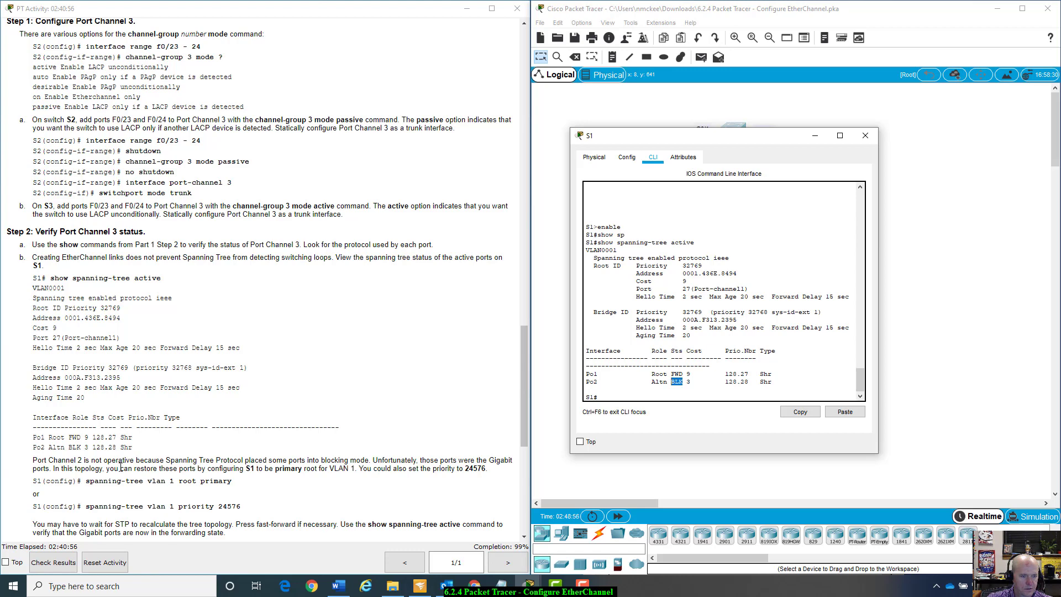
# Step: Return to S1's console and enter global configuration mode with config t
pyautogui.scroll(-1, 121, 464)
pyautogui.click(775, 397)
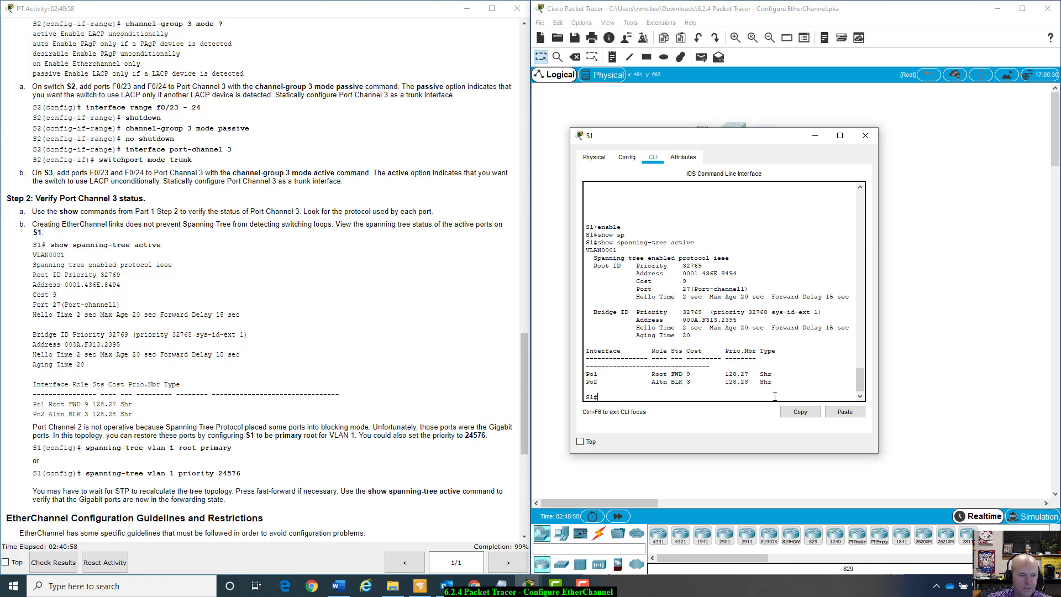
pyautogui.press('Return')
pyautogui.press('Return')
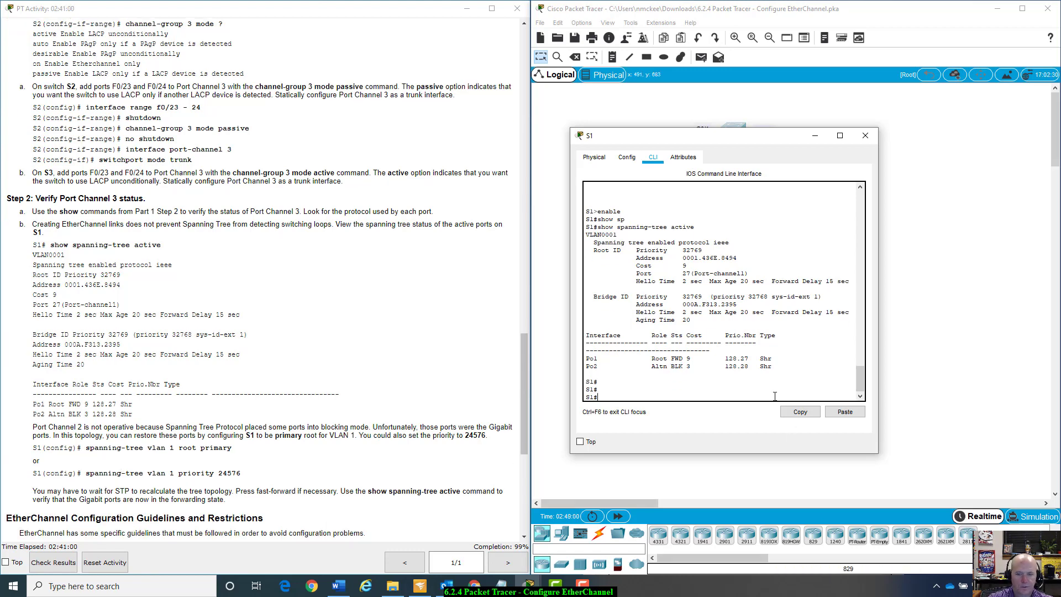
pyautogui.write('config')
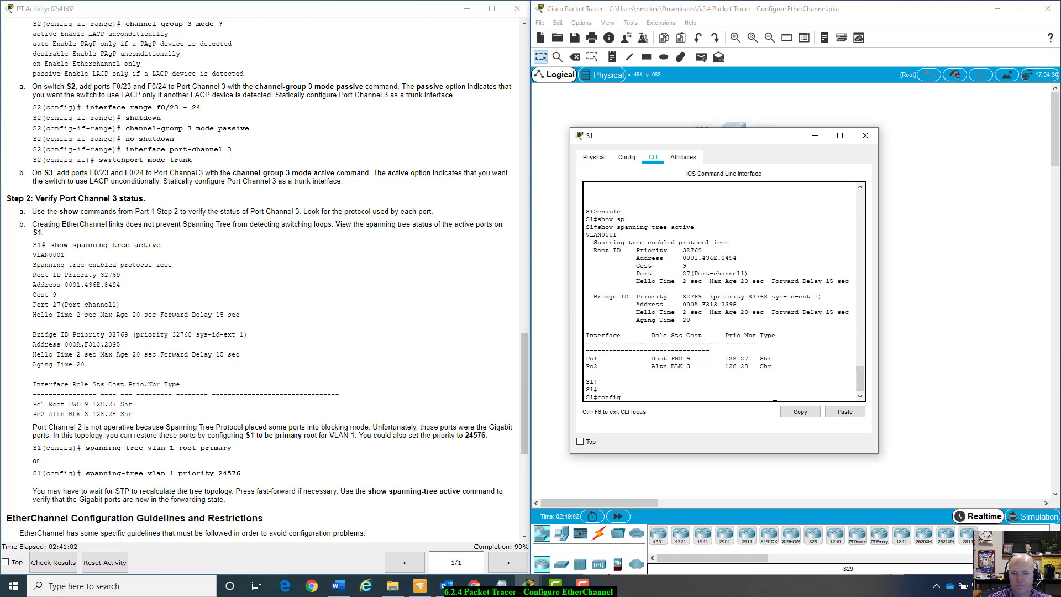
pyautogui.write(' t')
pyautogui.press('Return')
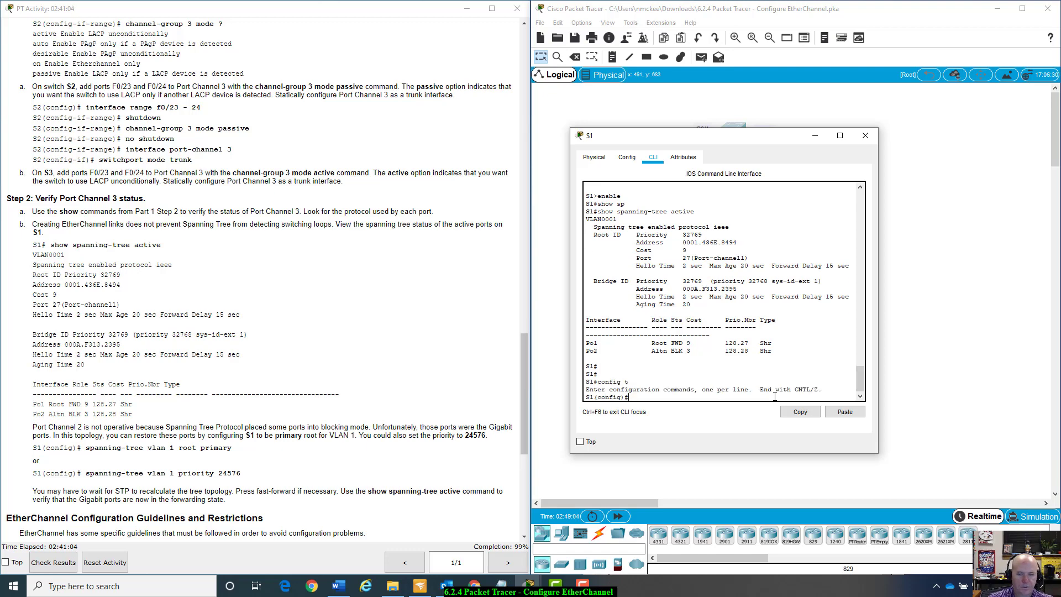
# Step: Make S1 the primary root bridge for VLAN 1 with spanning-tree vlan 1 root primary
pyautogui.write('span')
pyautogui.press('Tab')
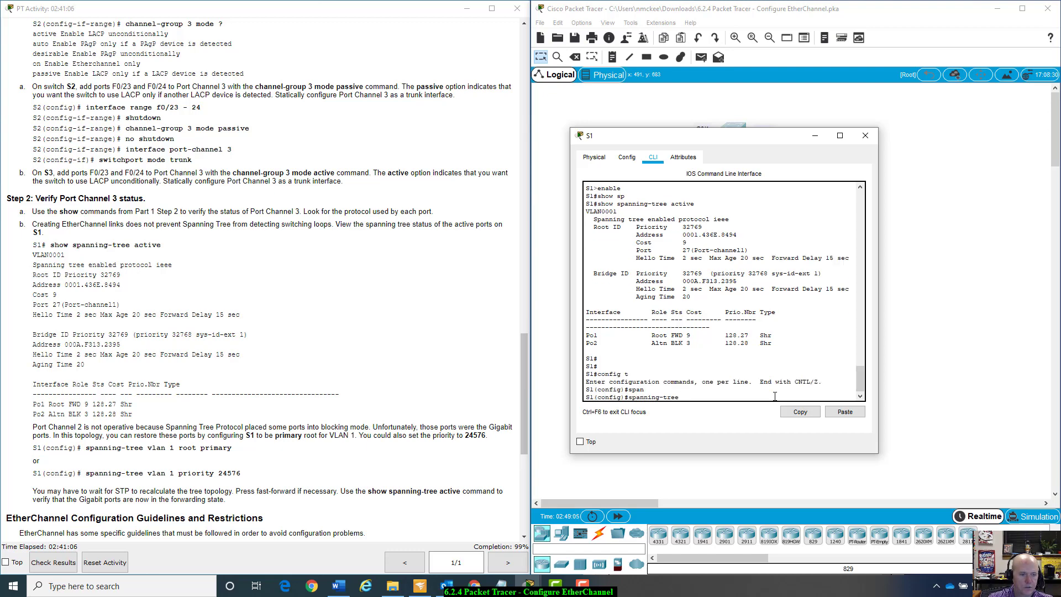
pyautogui.write('vlan 1')
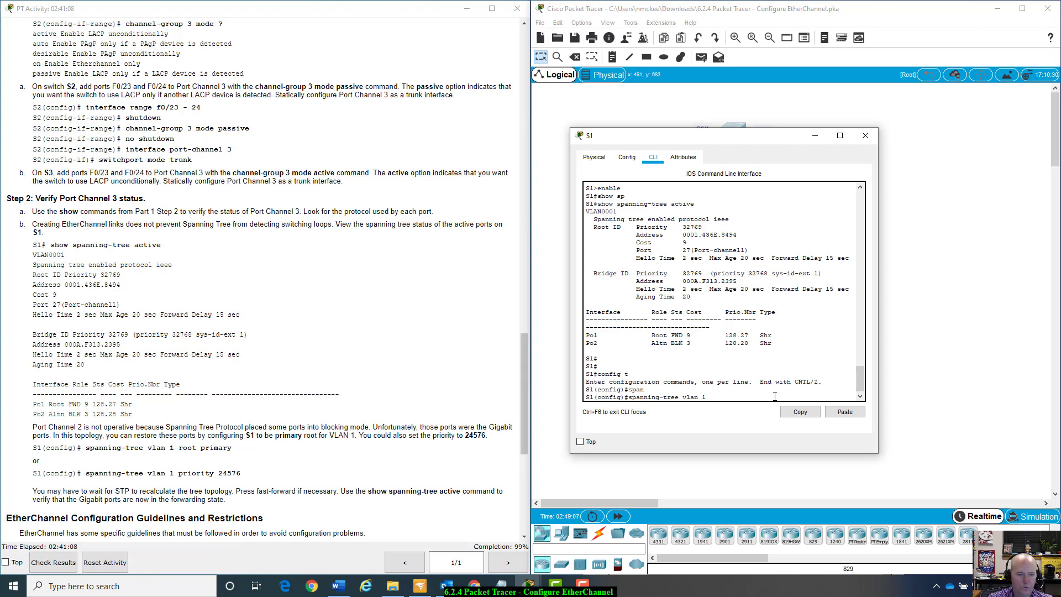
pyautogui.write(' root pr')
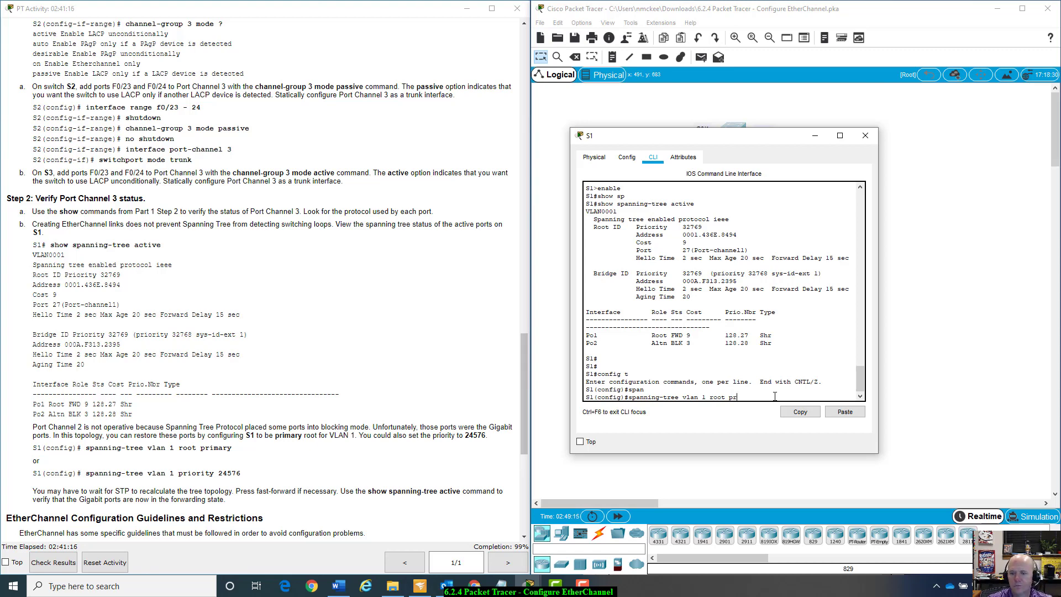
pyautogui.press('Tab')
pyautogui.press('Return')
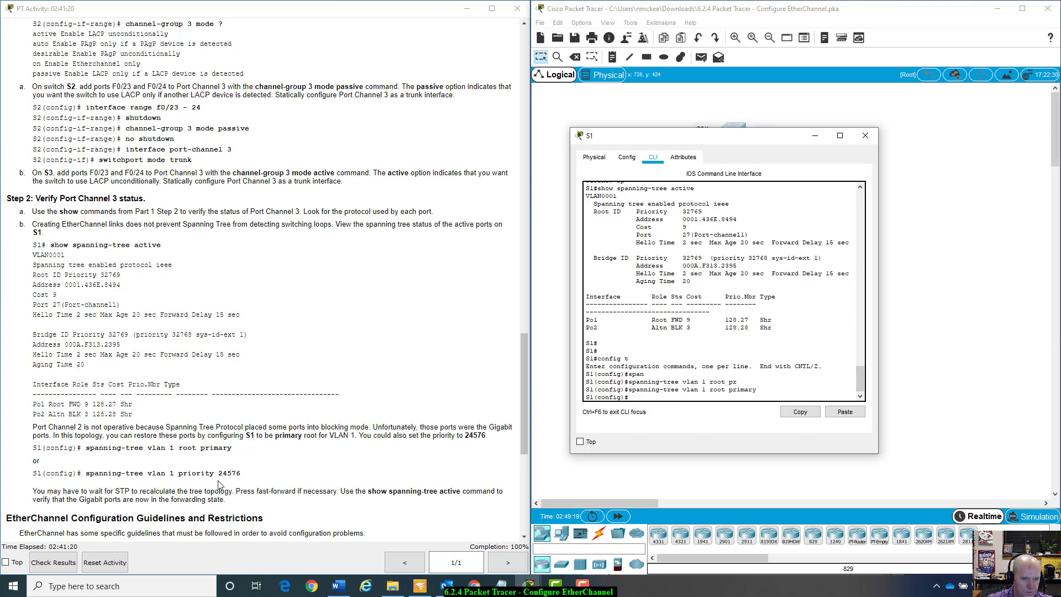
# Step: Examine the alternative command in the instructions, spanning-tree vlan 1 priority 24576
pyautogui.click(217, 475)
pyautogui.moveTo(217, 475); pyautogui.dragTo(247, 477)
pyautogui.click(247, 479)
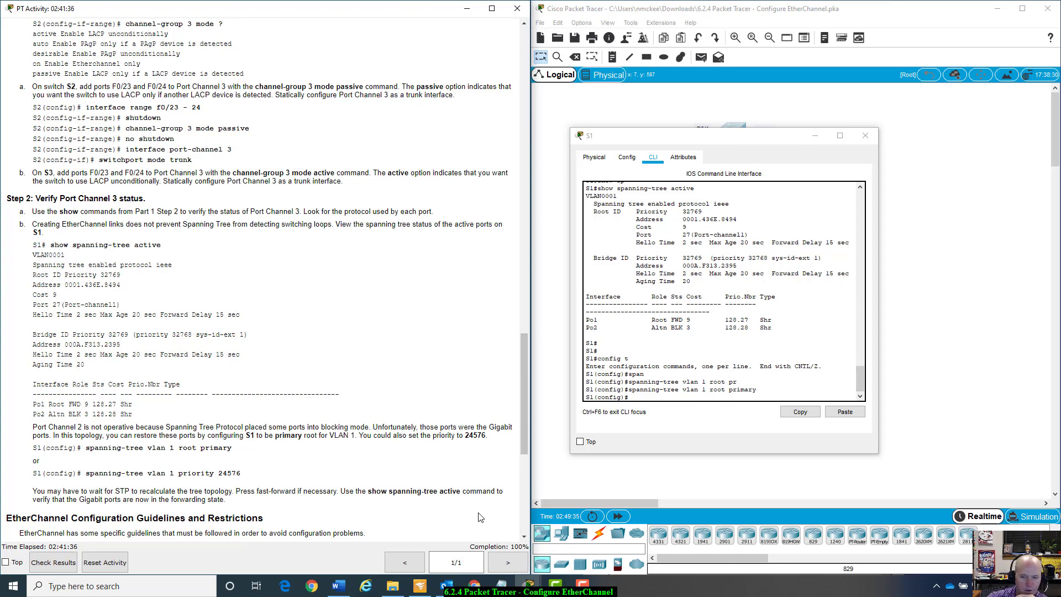
# Step: Exit global configuration mode on S1 and check the port states again with show spanning-tree active
pyautogui.click(717, 397)
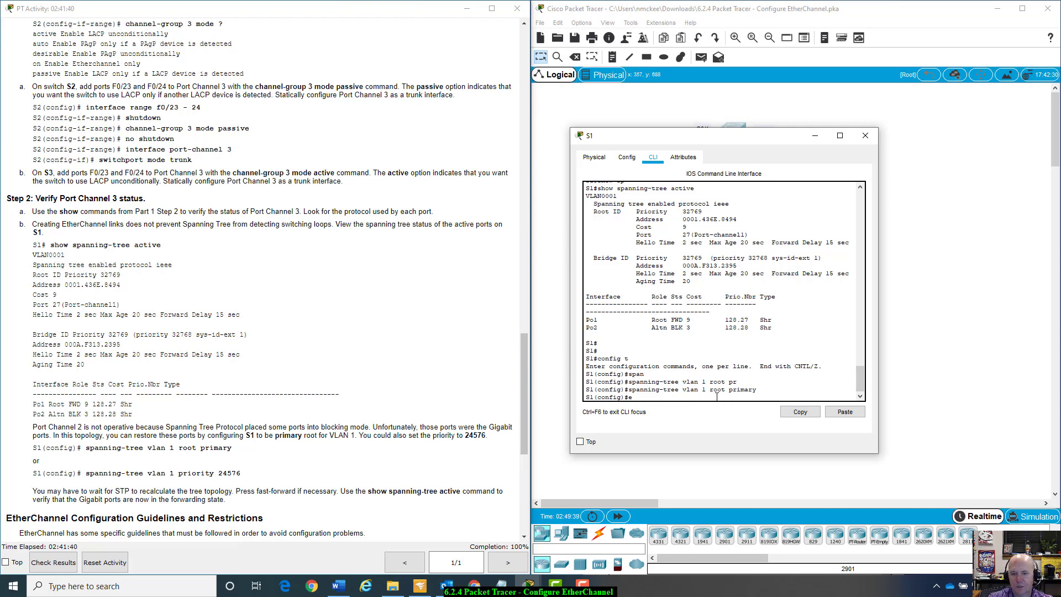
pyautogui.write('exit')
pyautogui.press('Return')
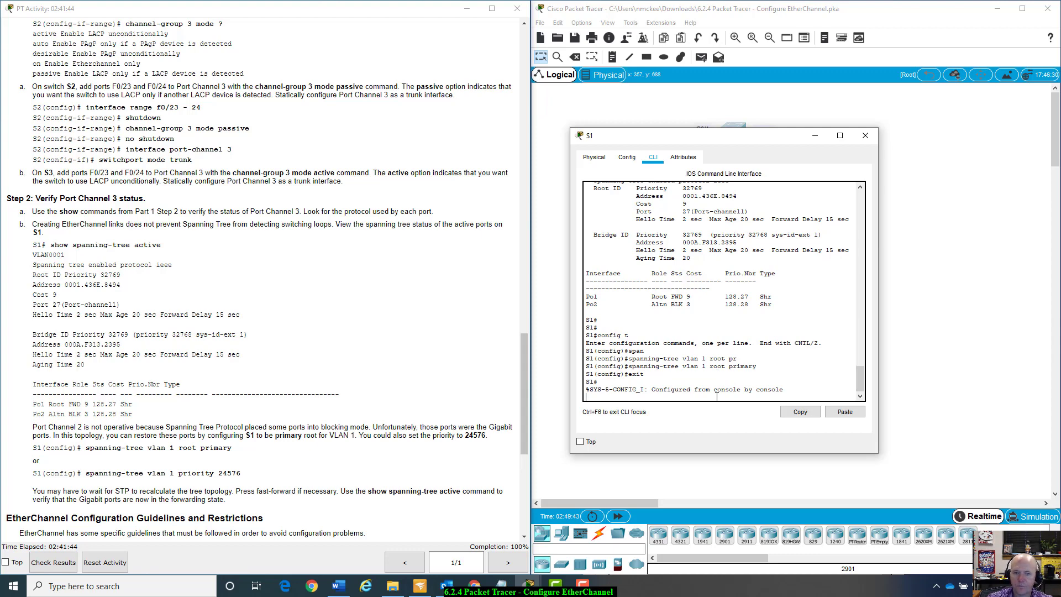
pyautogui.press('Return')
pyautogui.write('show spanning-tree active')
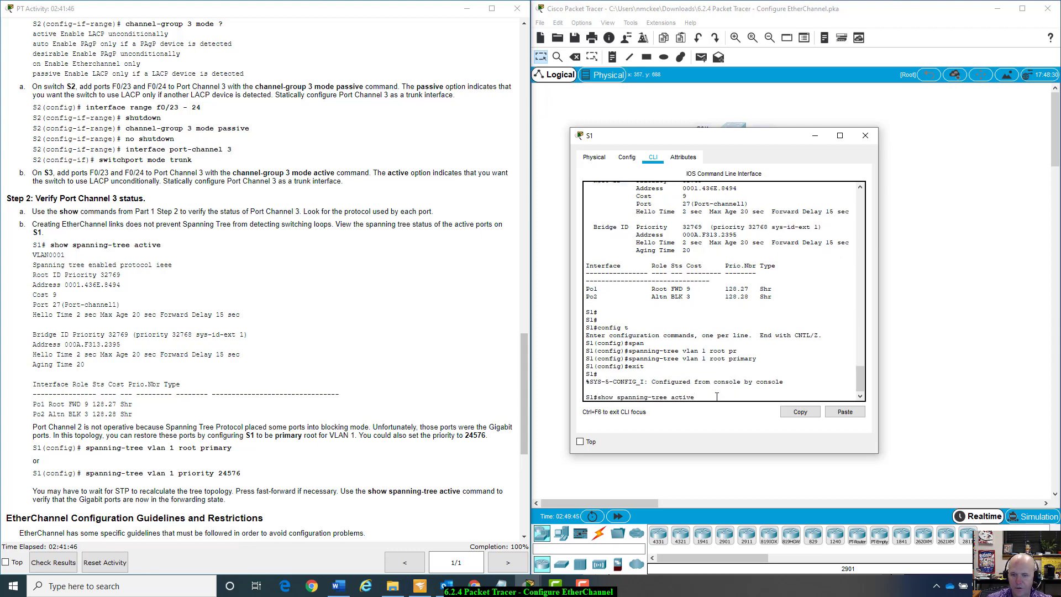
pyautogui.press('Return')
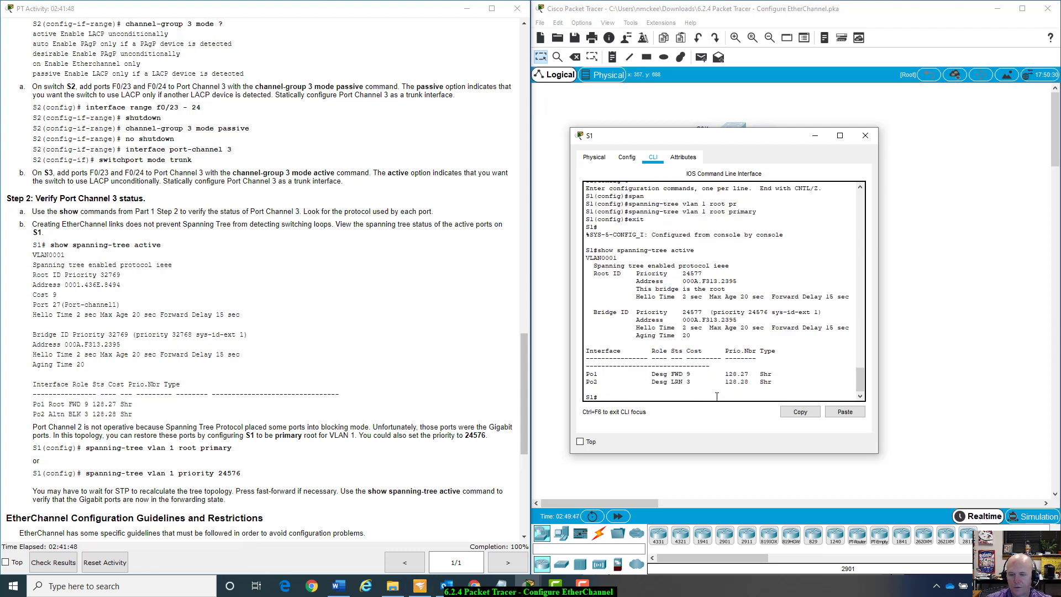
# Step: Run show spanning-tree active on S1 again and check the status of Port Channel 2
pyautogui.moveTo(670, 382); pyautogui.dragTo(685, 385)
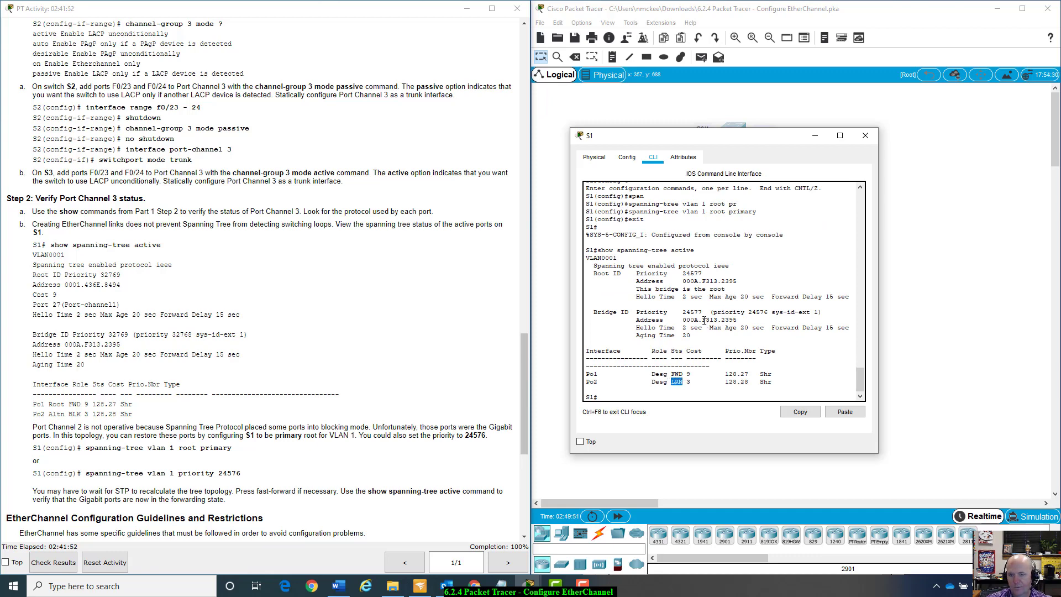
pyautogui.click(649, 397)
pyautogui.press('Up')
pyautogui.press('Return')
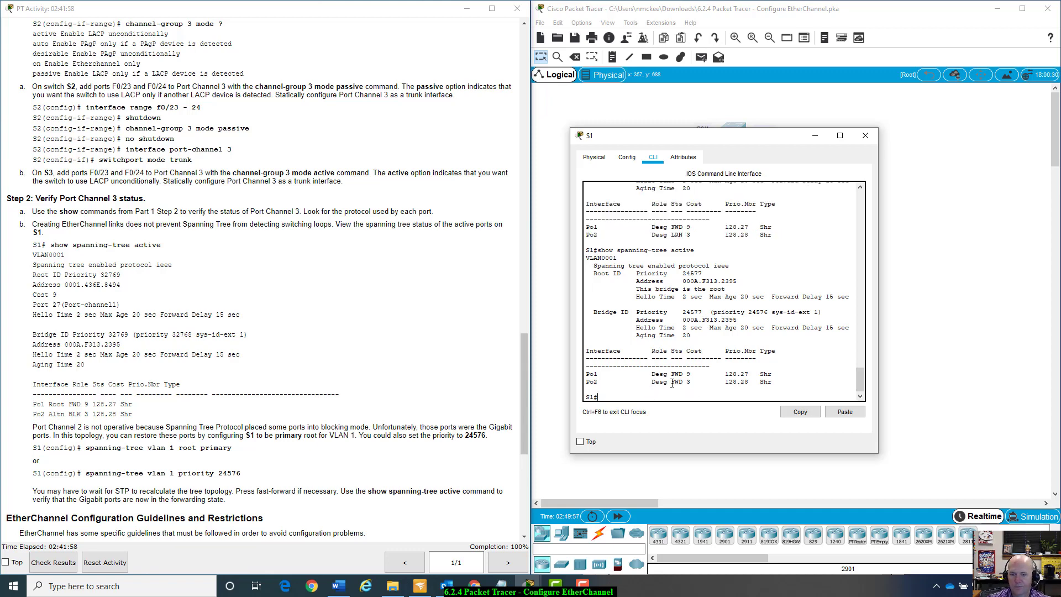
pyautogui.moveTo(671, 383); pyautogui.dragTo(684, 385)
# Step: Move S1's console clear of the topology and examine the link states of the three port channels alongside the Step 2 instructions
pyautogui.moveTo(742, 138); pyautogui.dragTo(782, 282)
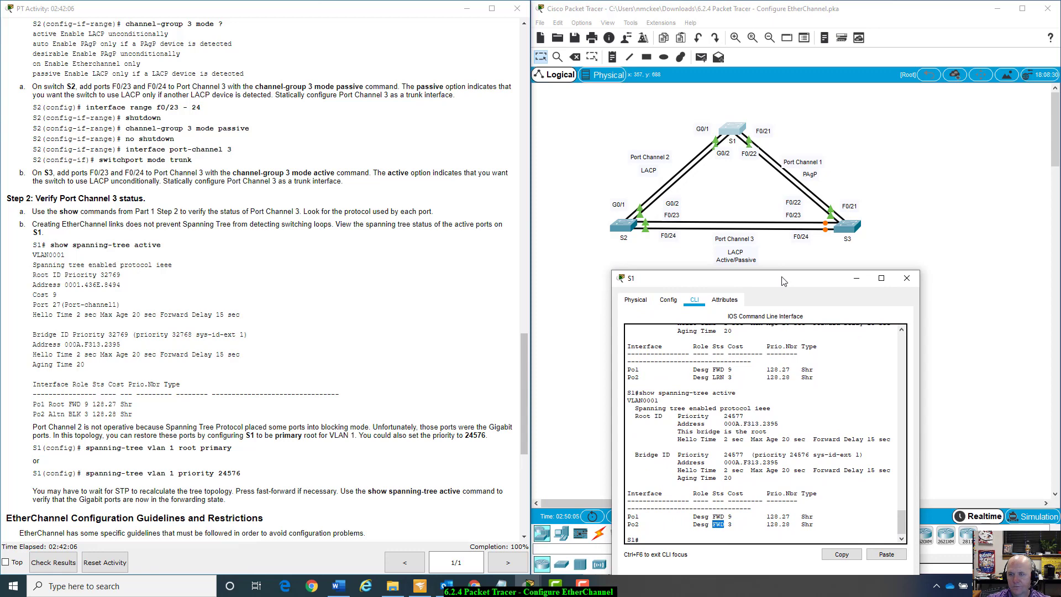
pyautogui.moveTo(783, 282); pyautogui.dragTo(746, 188)
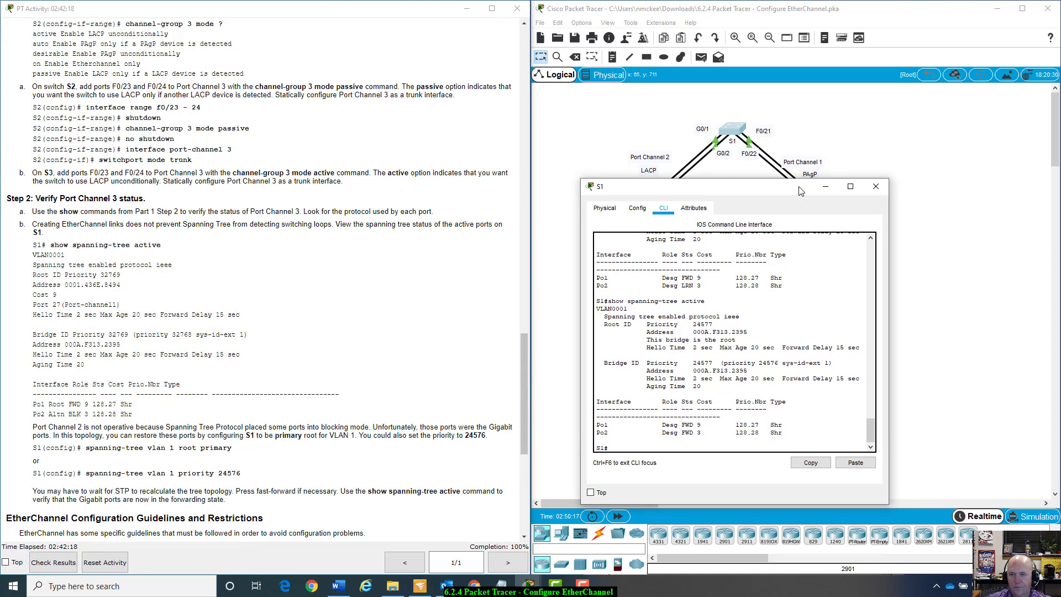
pyautogui.moveTo(801, 188); pyautogui.dragTo(804, 272)
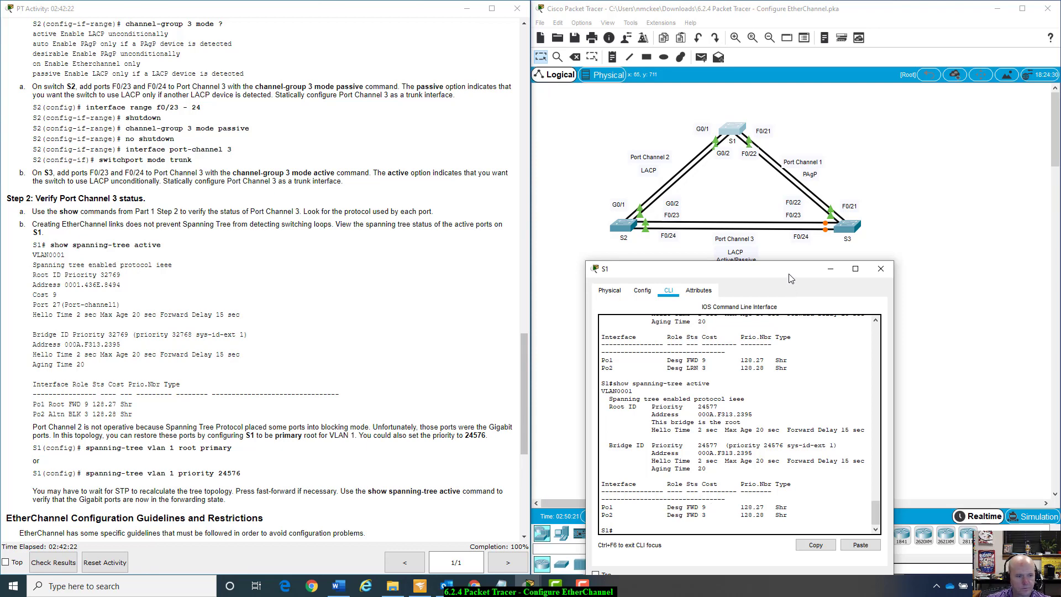
pyautogui.scroll(-5, 269, 391)
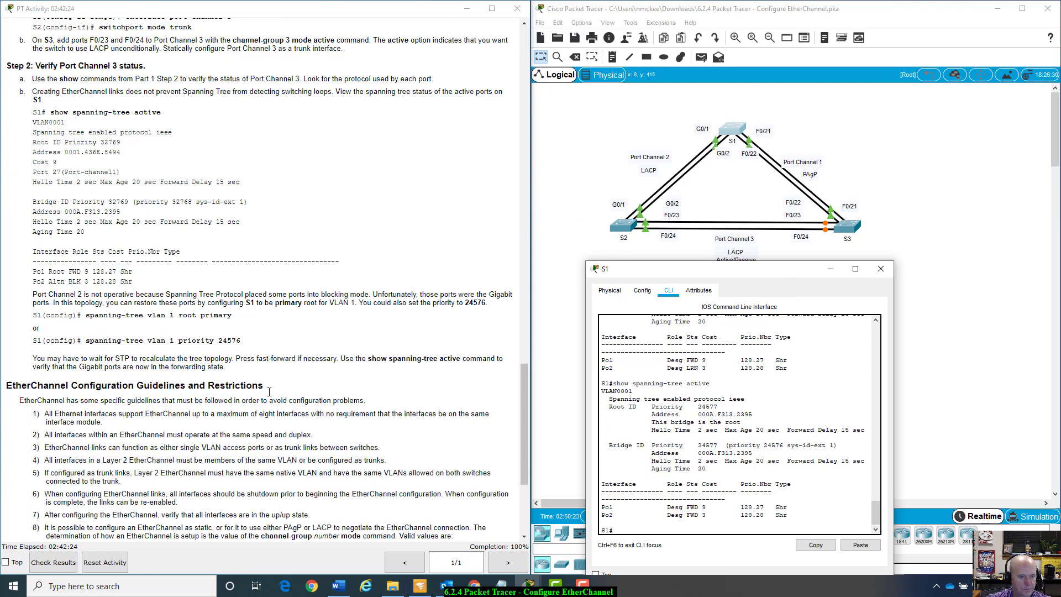
pyautogui.scroll(4, 269, 391)
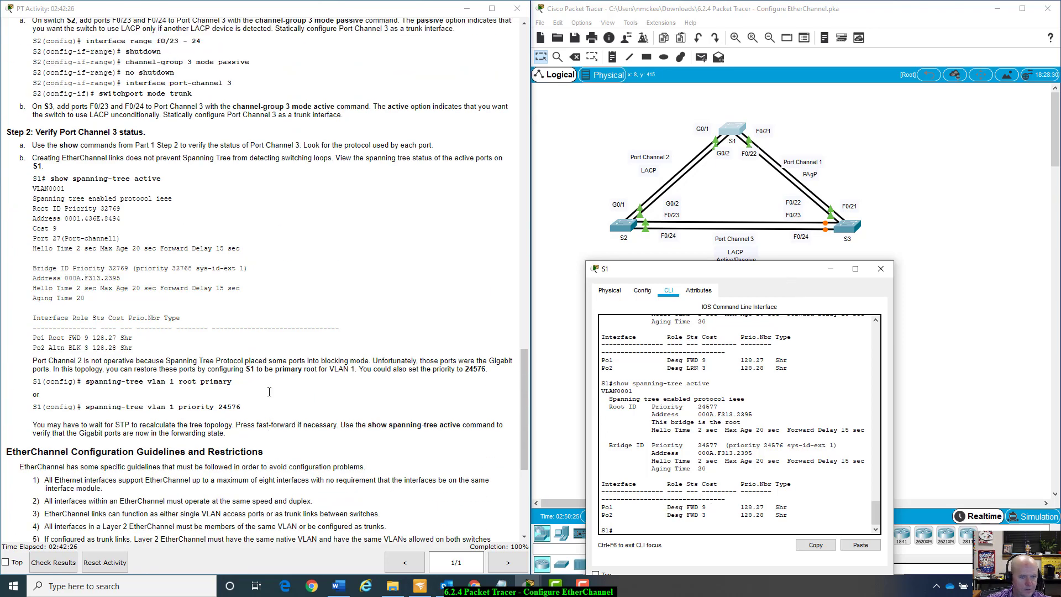
pyautogui.moveTo(764, 274); pyautogui.dragTo(821, 285)
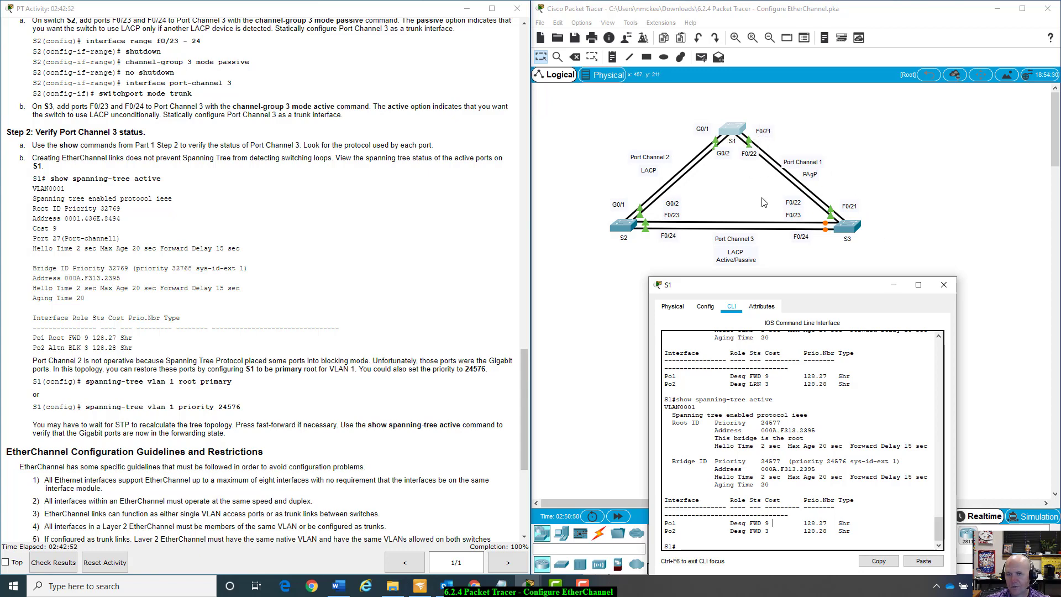
pyautogui.moveTo(867, 290); pyautogui.dragTo(877, 184)
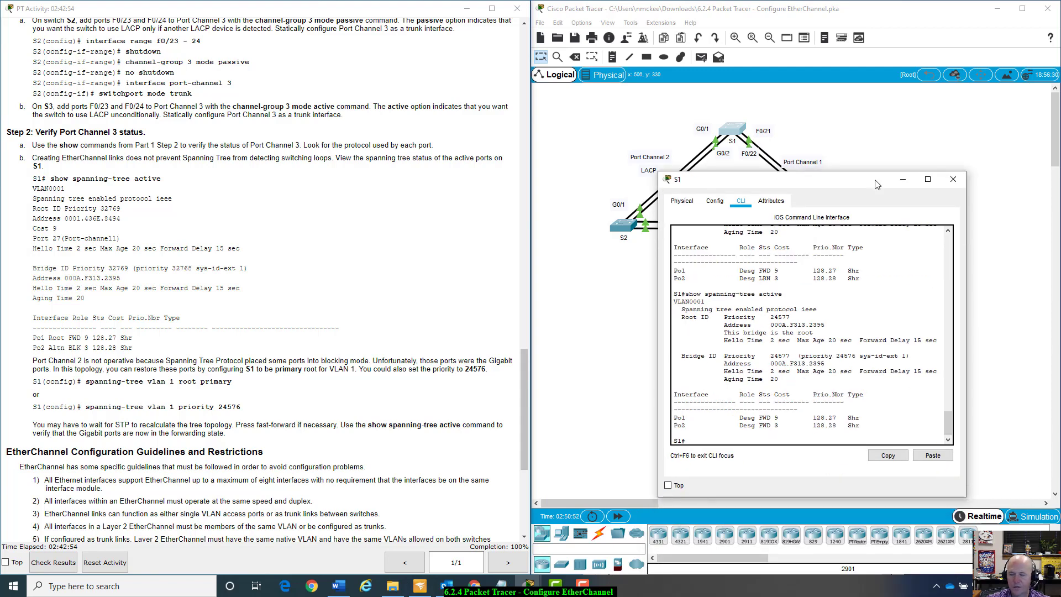